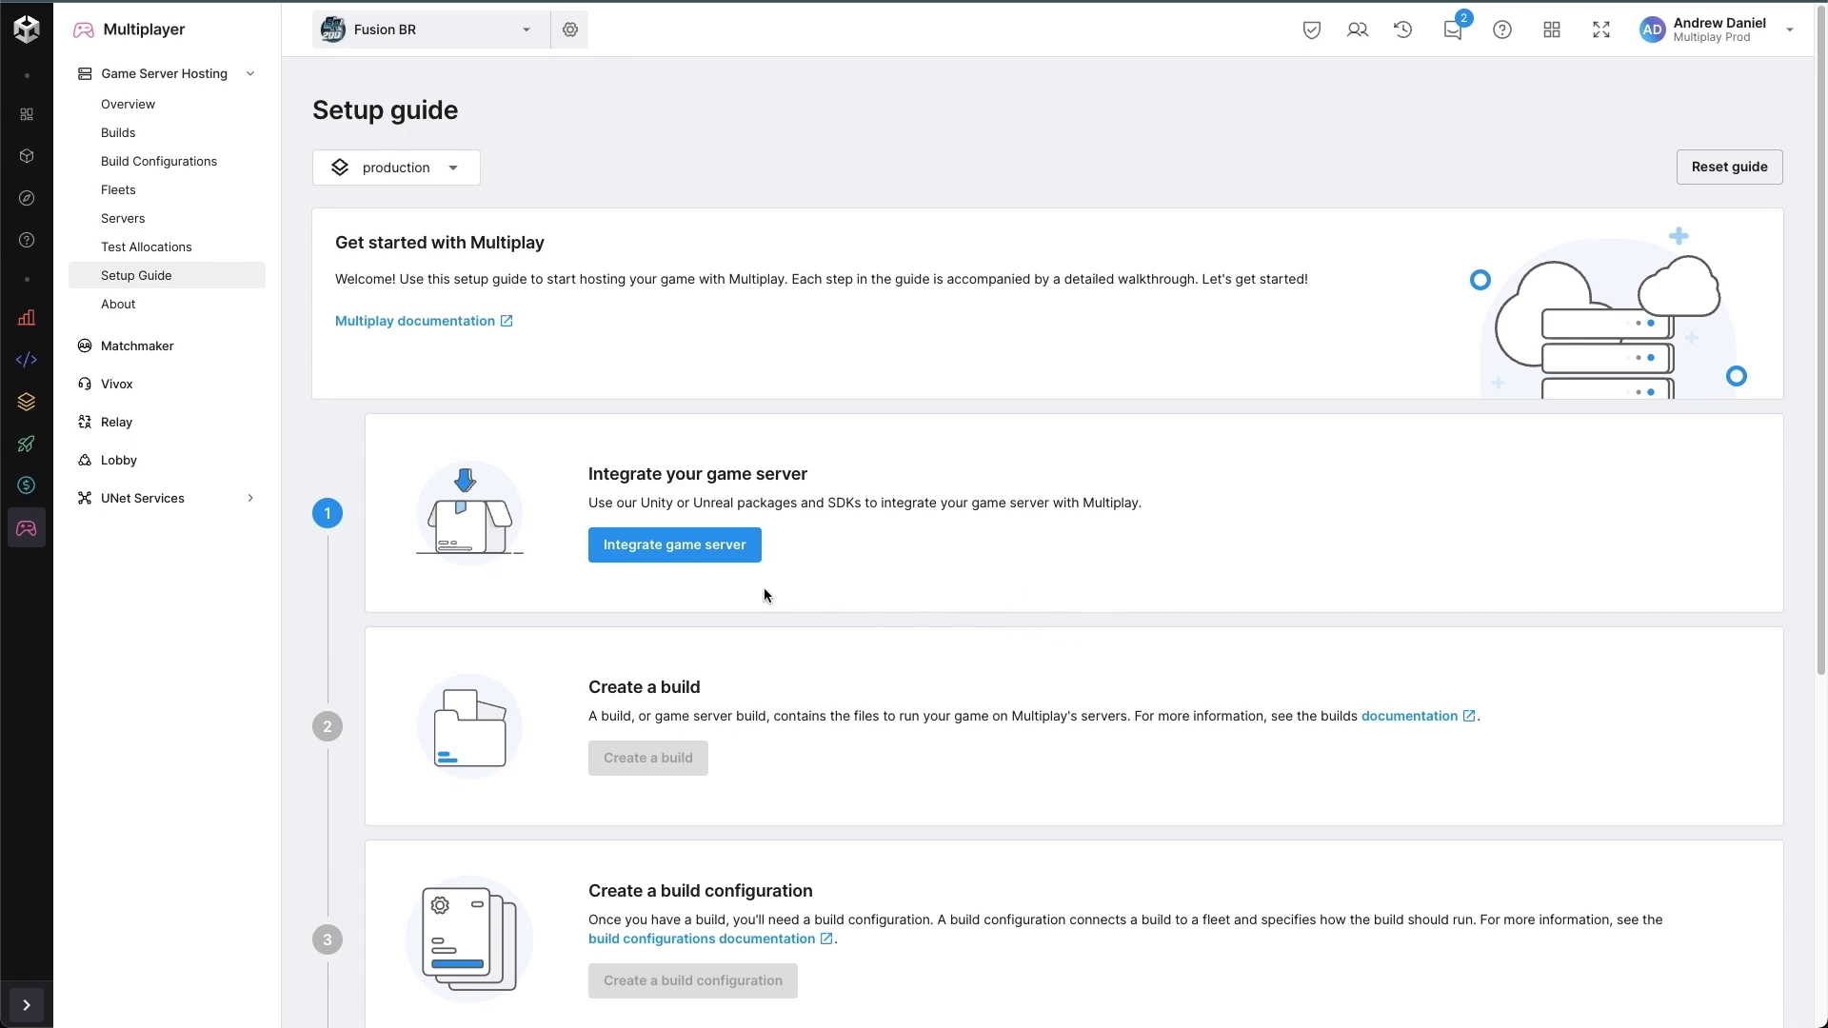
Integrate the Unity game server with Unity selected, through project linking and package install.
{"action": "left_click", "coordinate": [701, 562]}
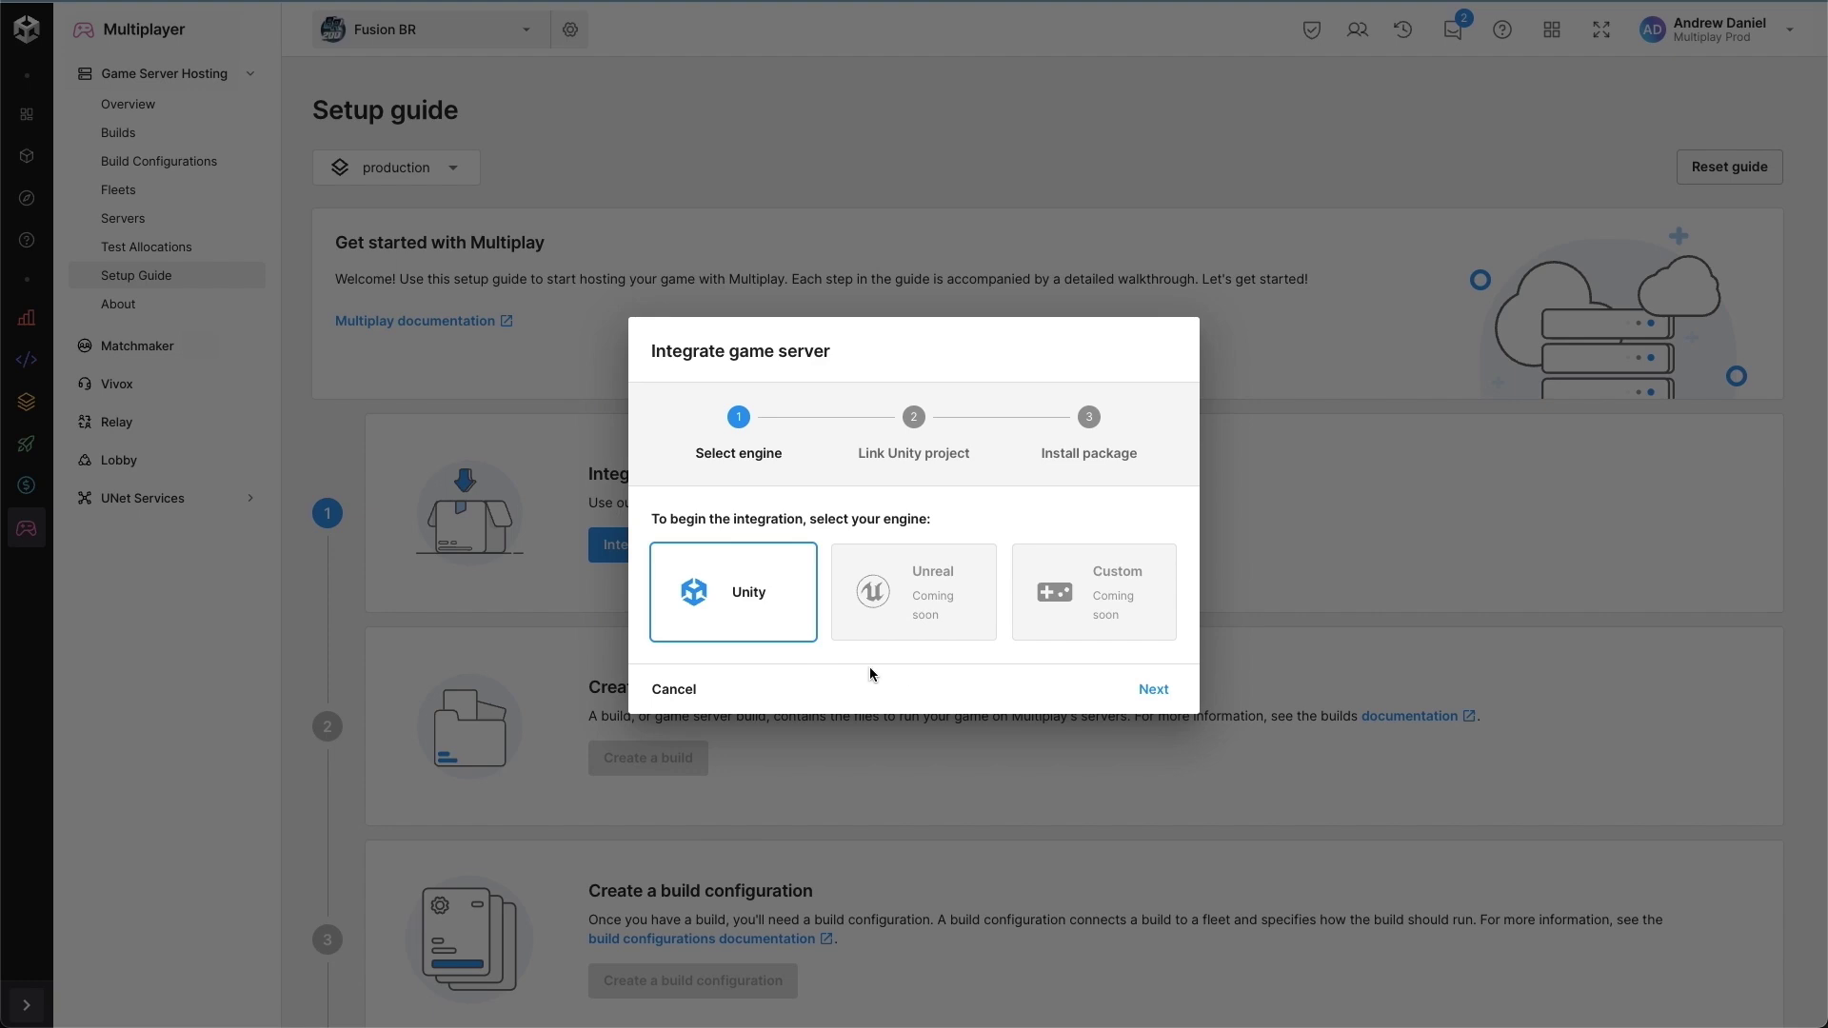
{"action": "left_click", "coordinate": [1143, 694]}
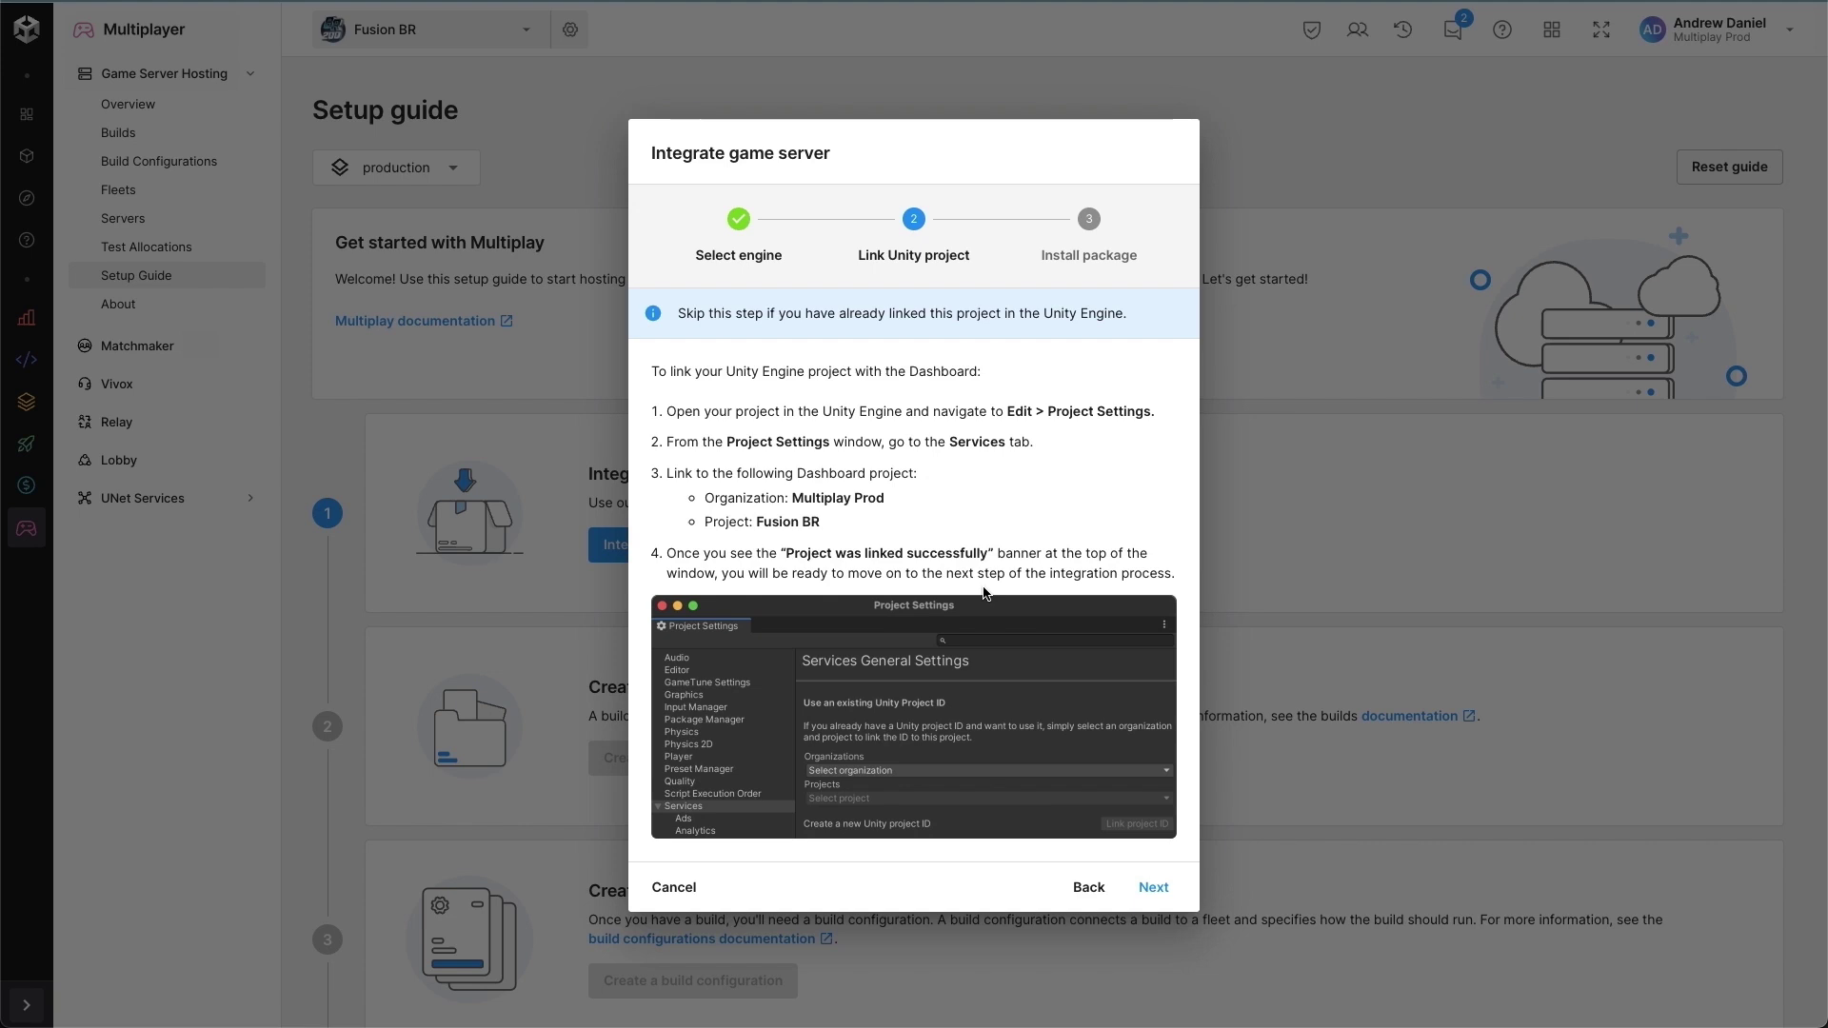
{"action": "left_click", "coordinate": [1156, 887]}
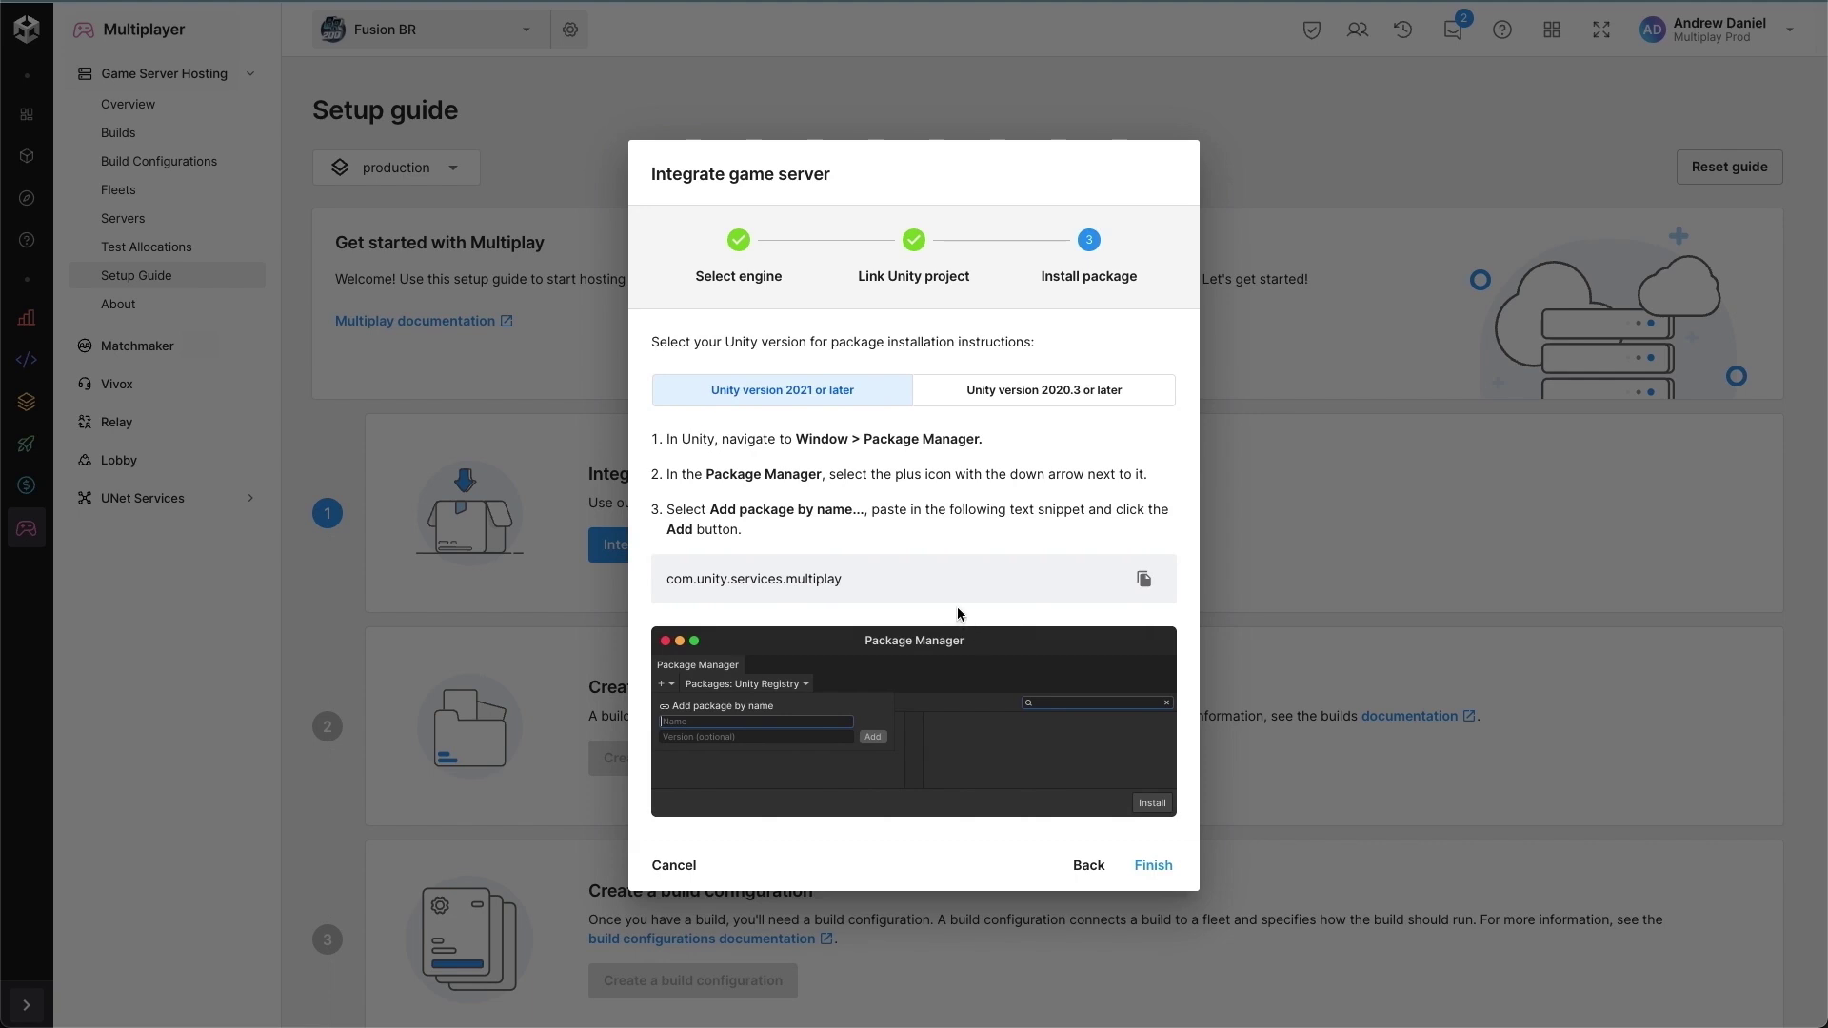
{"action": "left_click", "coordinate": [1154, 866]}
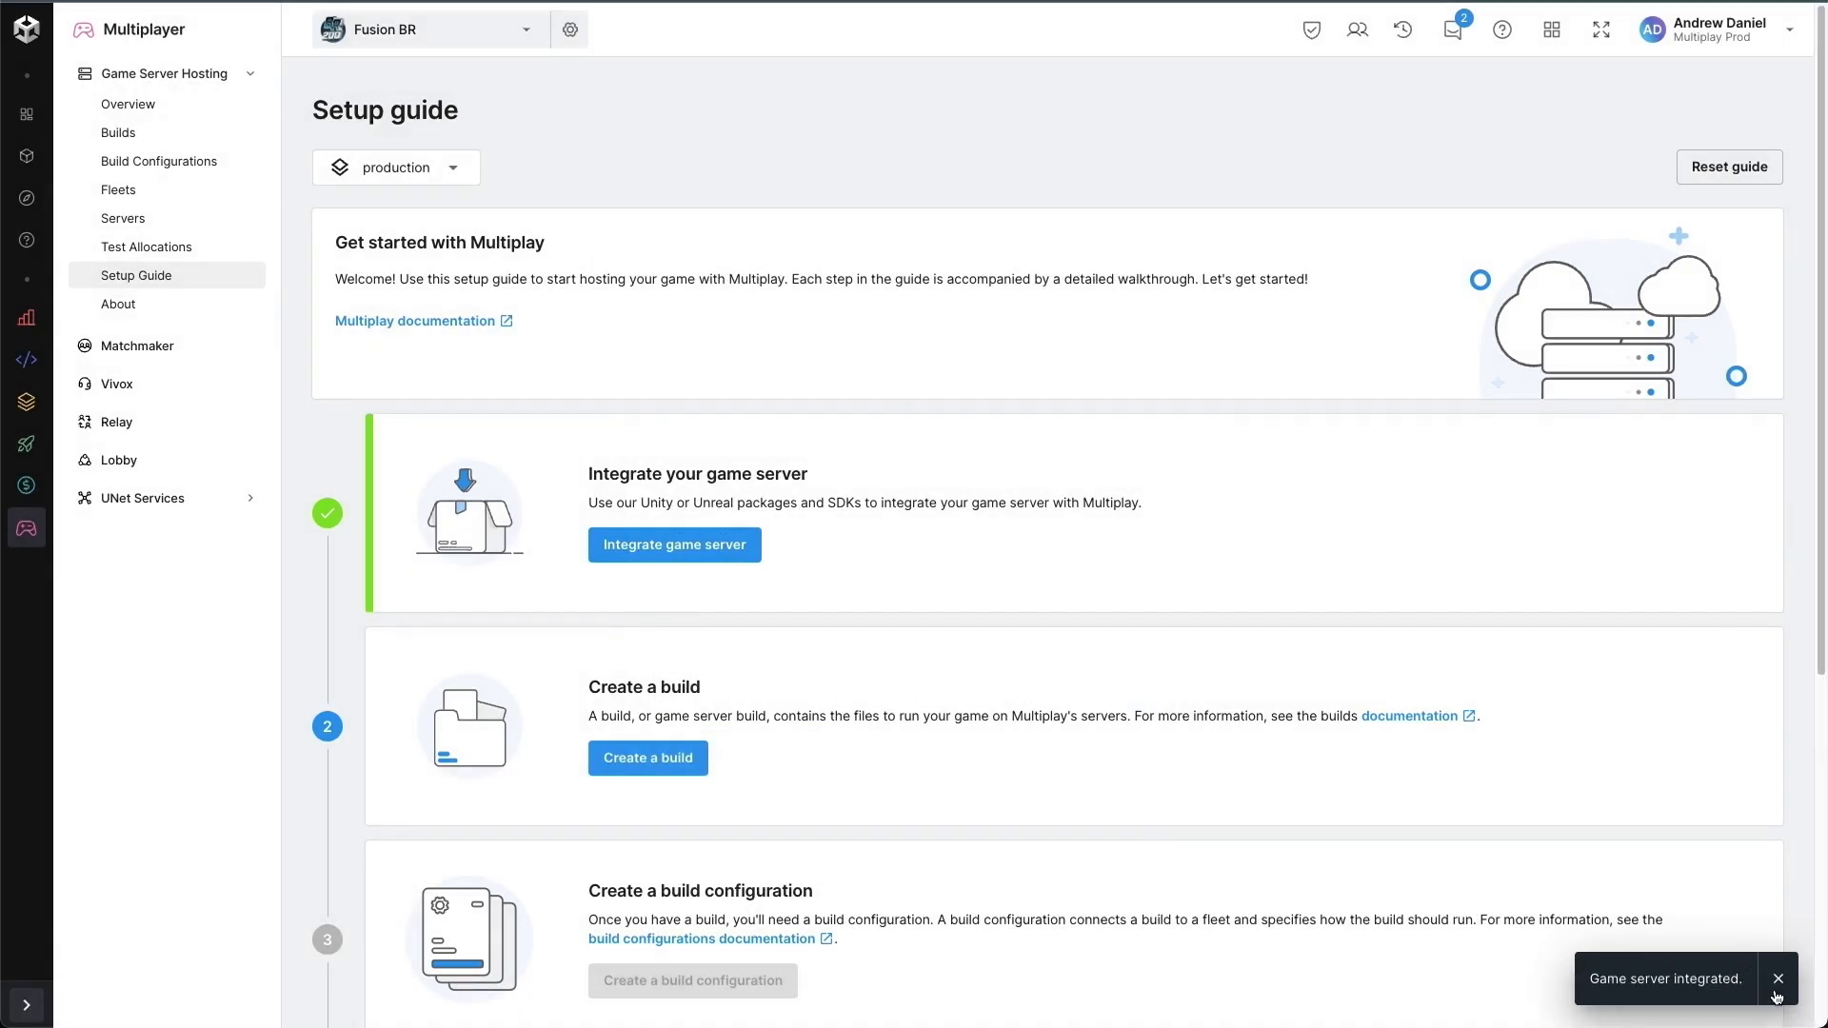
Create a Linux build named 'Battle Royale' using direct file upload and continue to uploading.
{"action": "scroll", "coordinate": [1274, 724], "scroll_direction": "down", "scroll_amount": 1}
{"action": "scroll", "coordinate": [1276, 728], "scroll_direction": "down", "scroll_amount": 2}
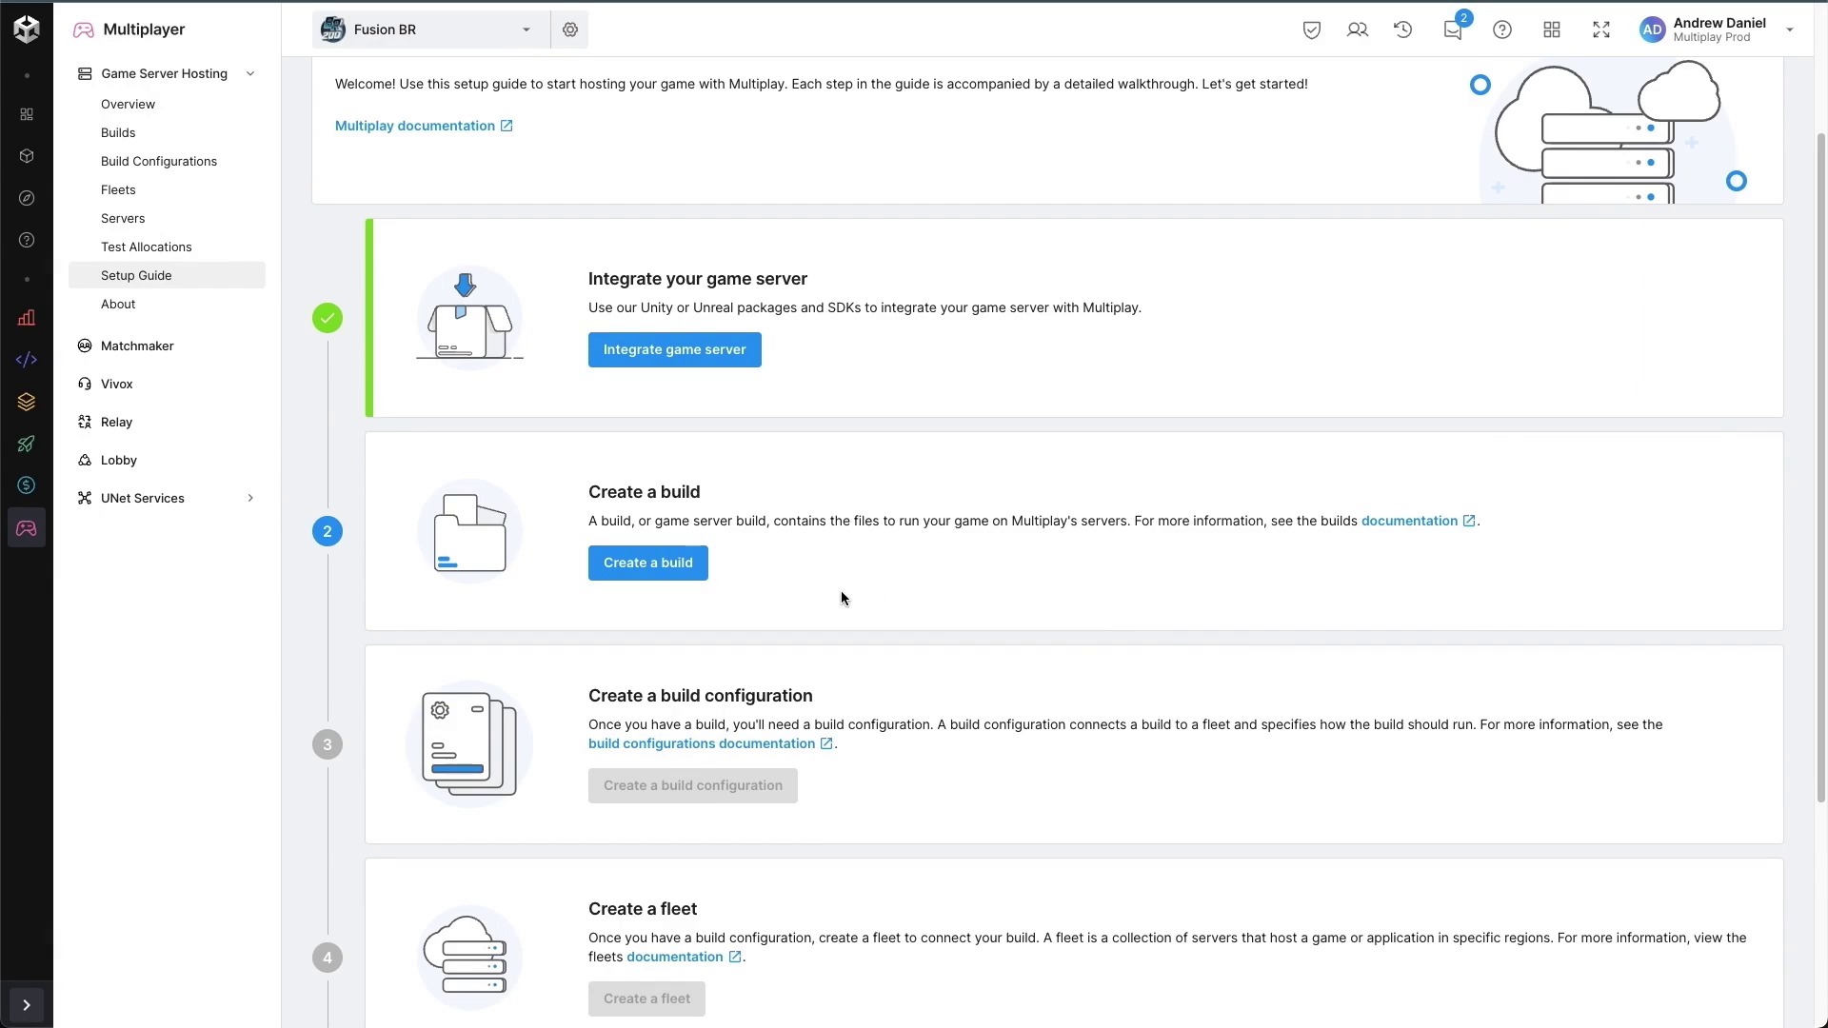
{"action": "left_click", "coordinate": [640, 565]}
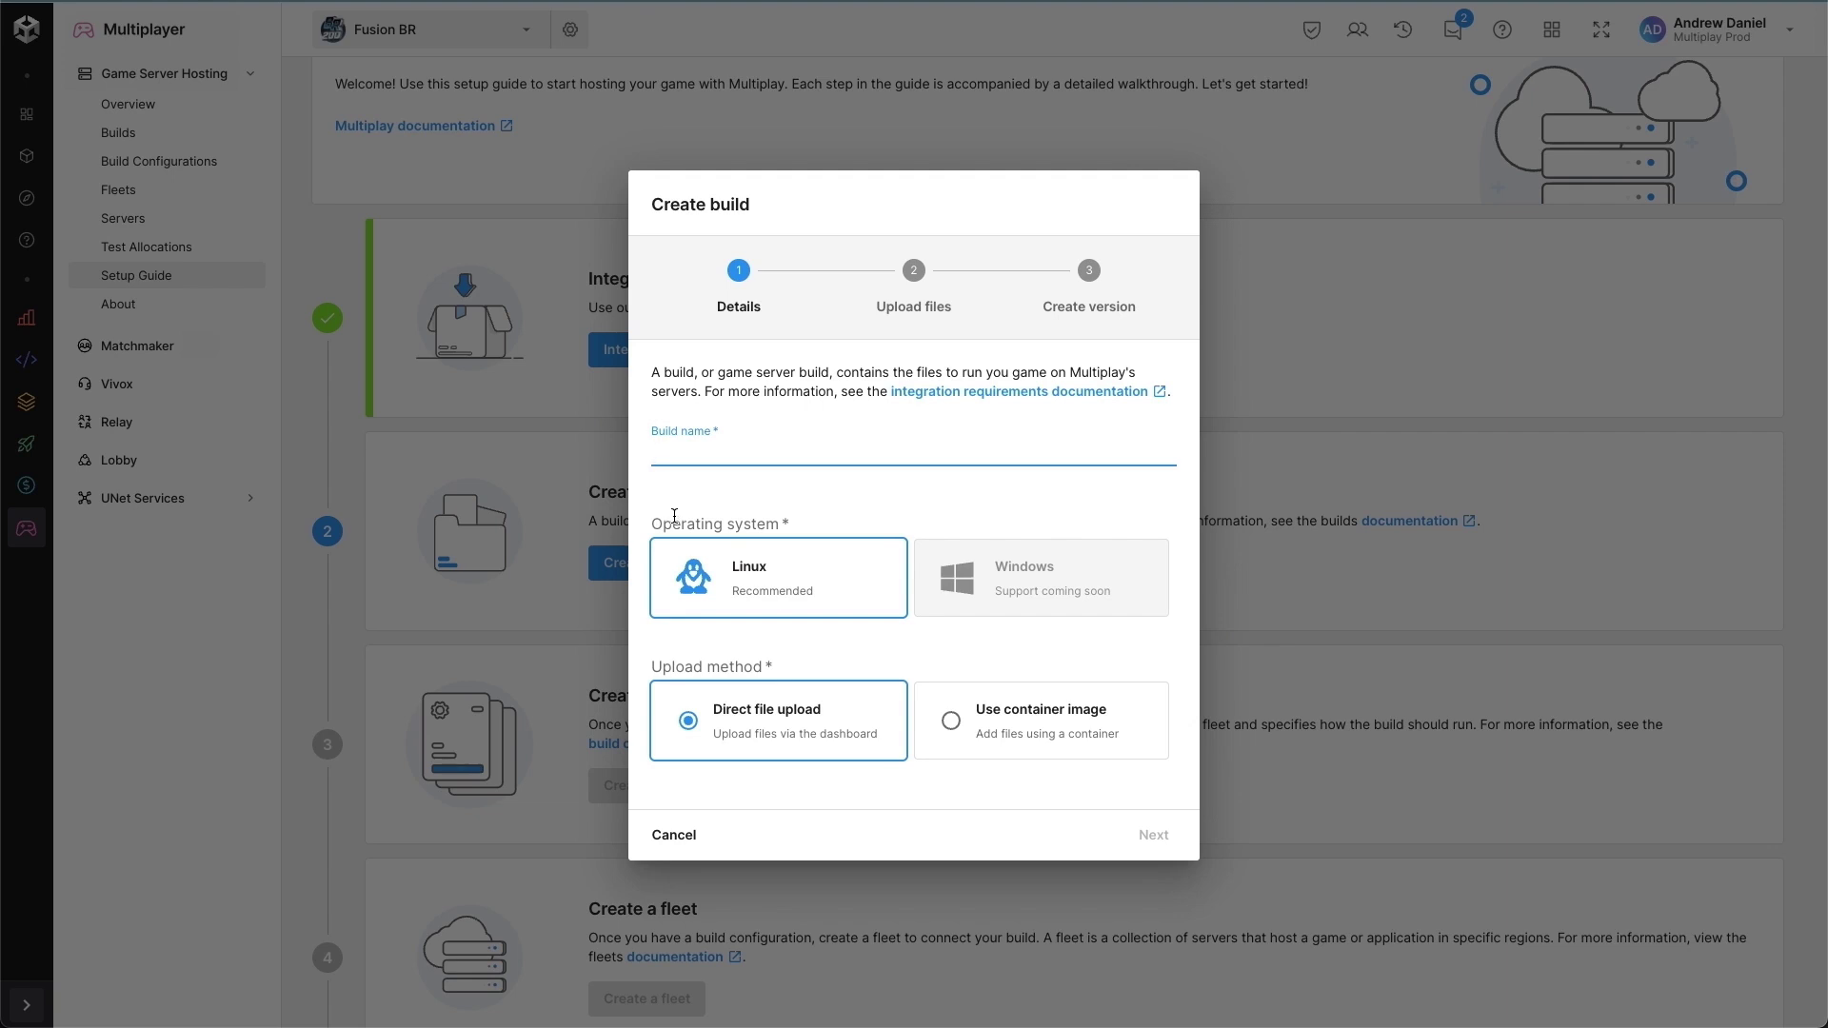
{"action": "type", "text": "Bat"}
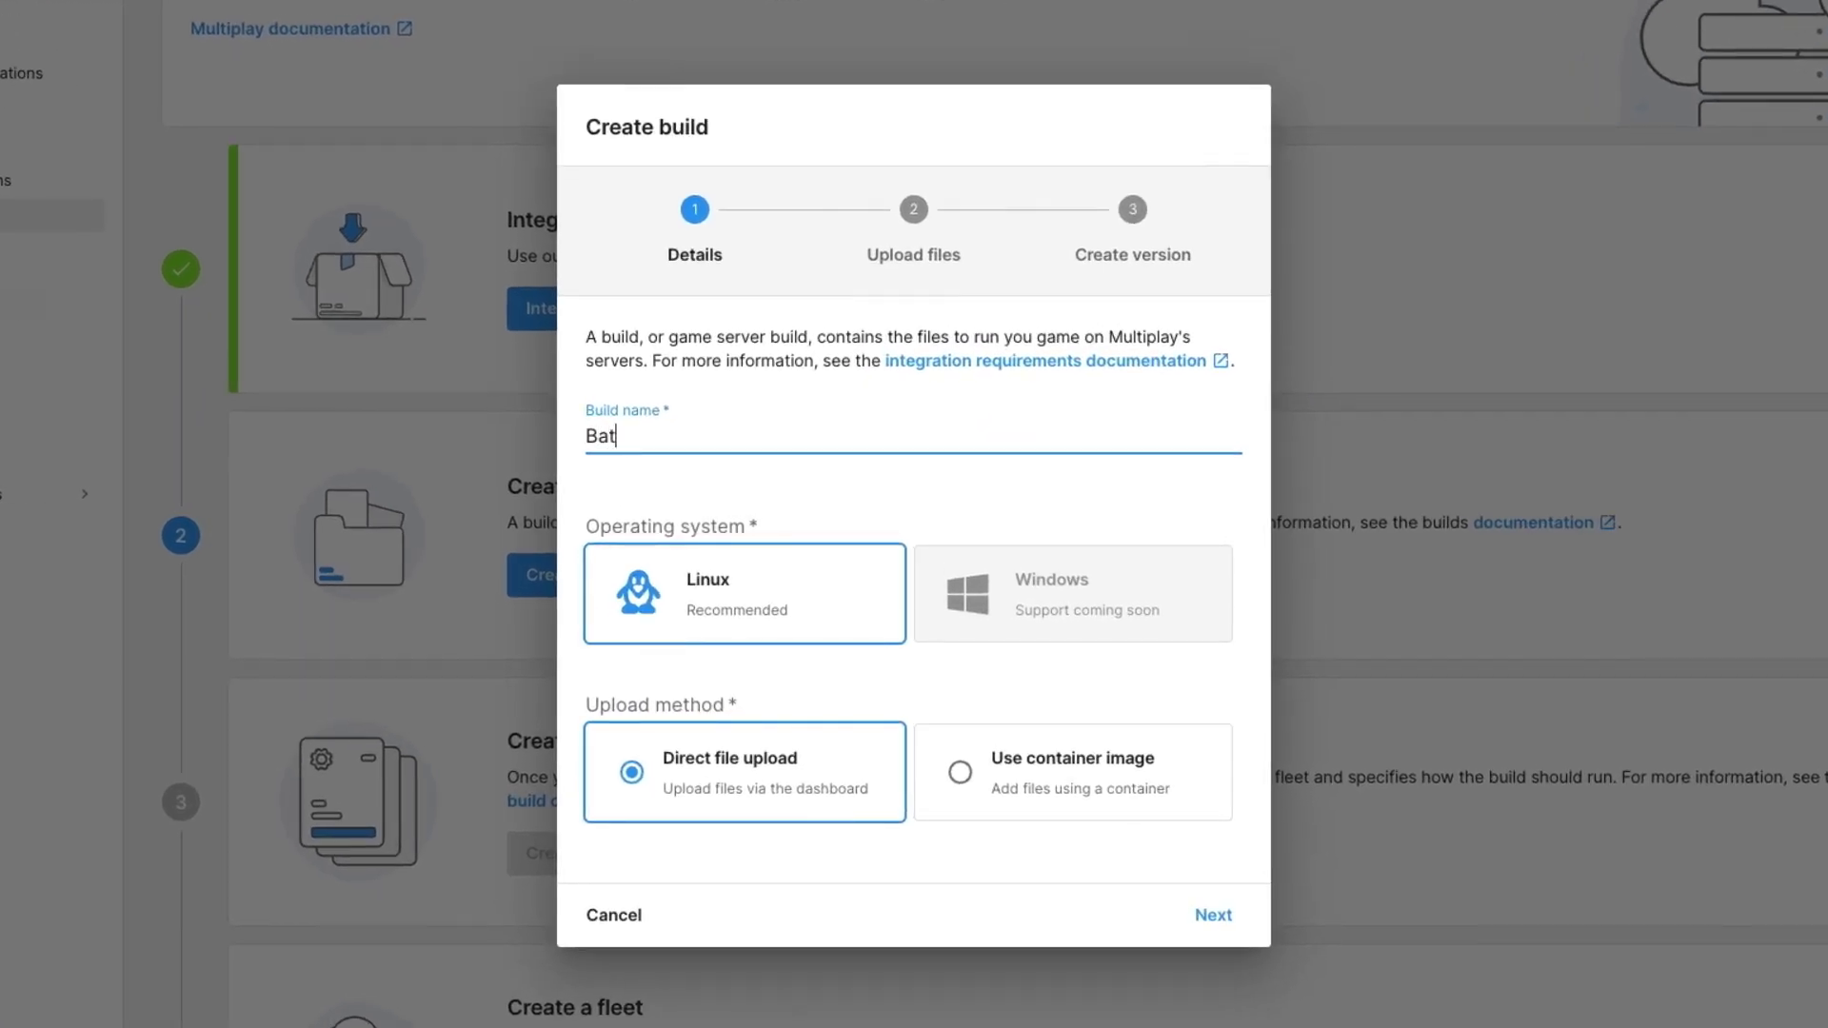
{"action": "type", "text": "tle Royale"}
{"action": "left_click", "coordinate": [1211, 918]}
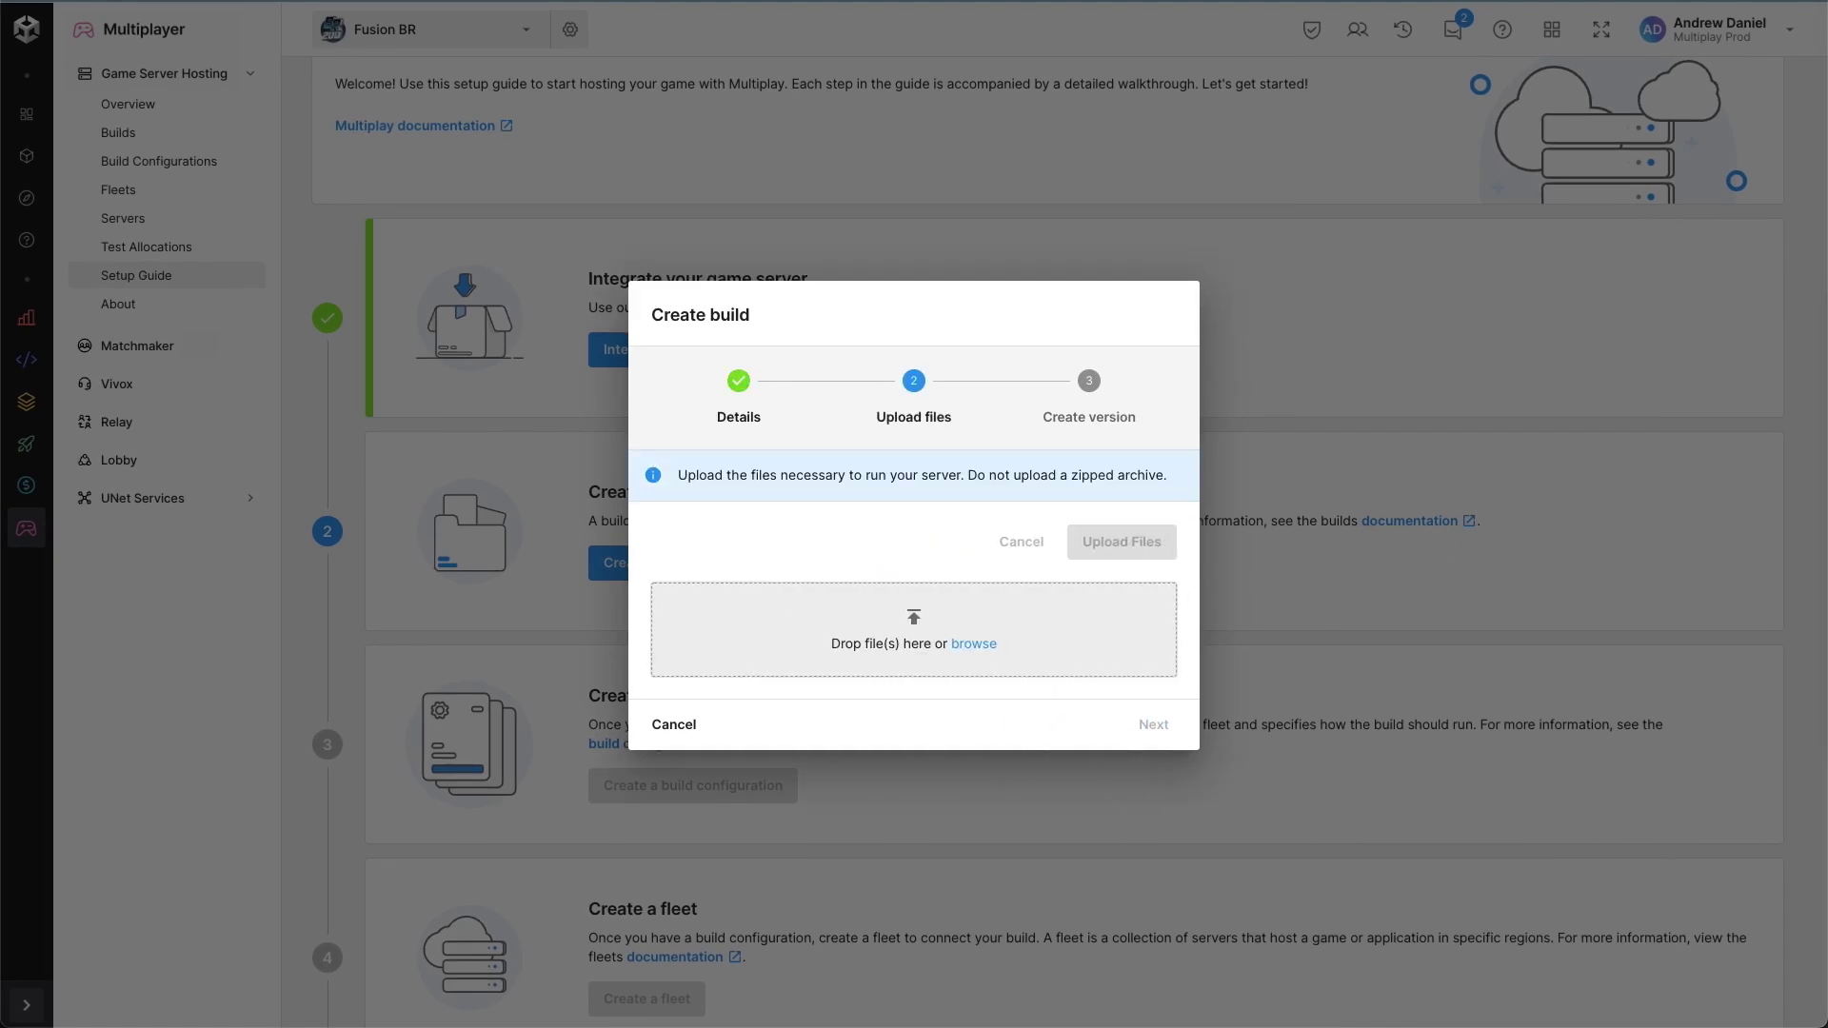
Upload all 50 server files (502.03 MB) and proceed to the Battle Royale Version 1 summary.
{"action": "left_click_drag", "start_coordinate": [1824, 488], "coordinate": [984, 639]}
{"action": "scroll", "coordinate": [1000, 666], "scroll_direction": "down", "scroll_amount": 3}
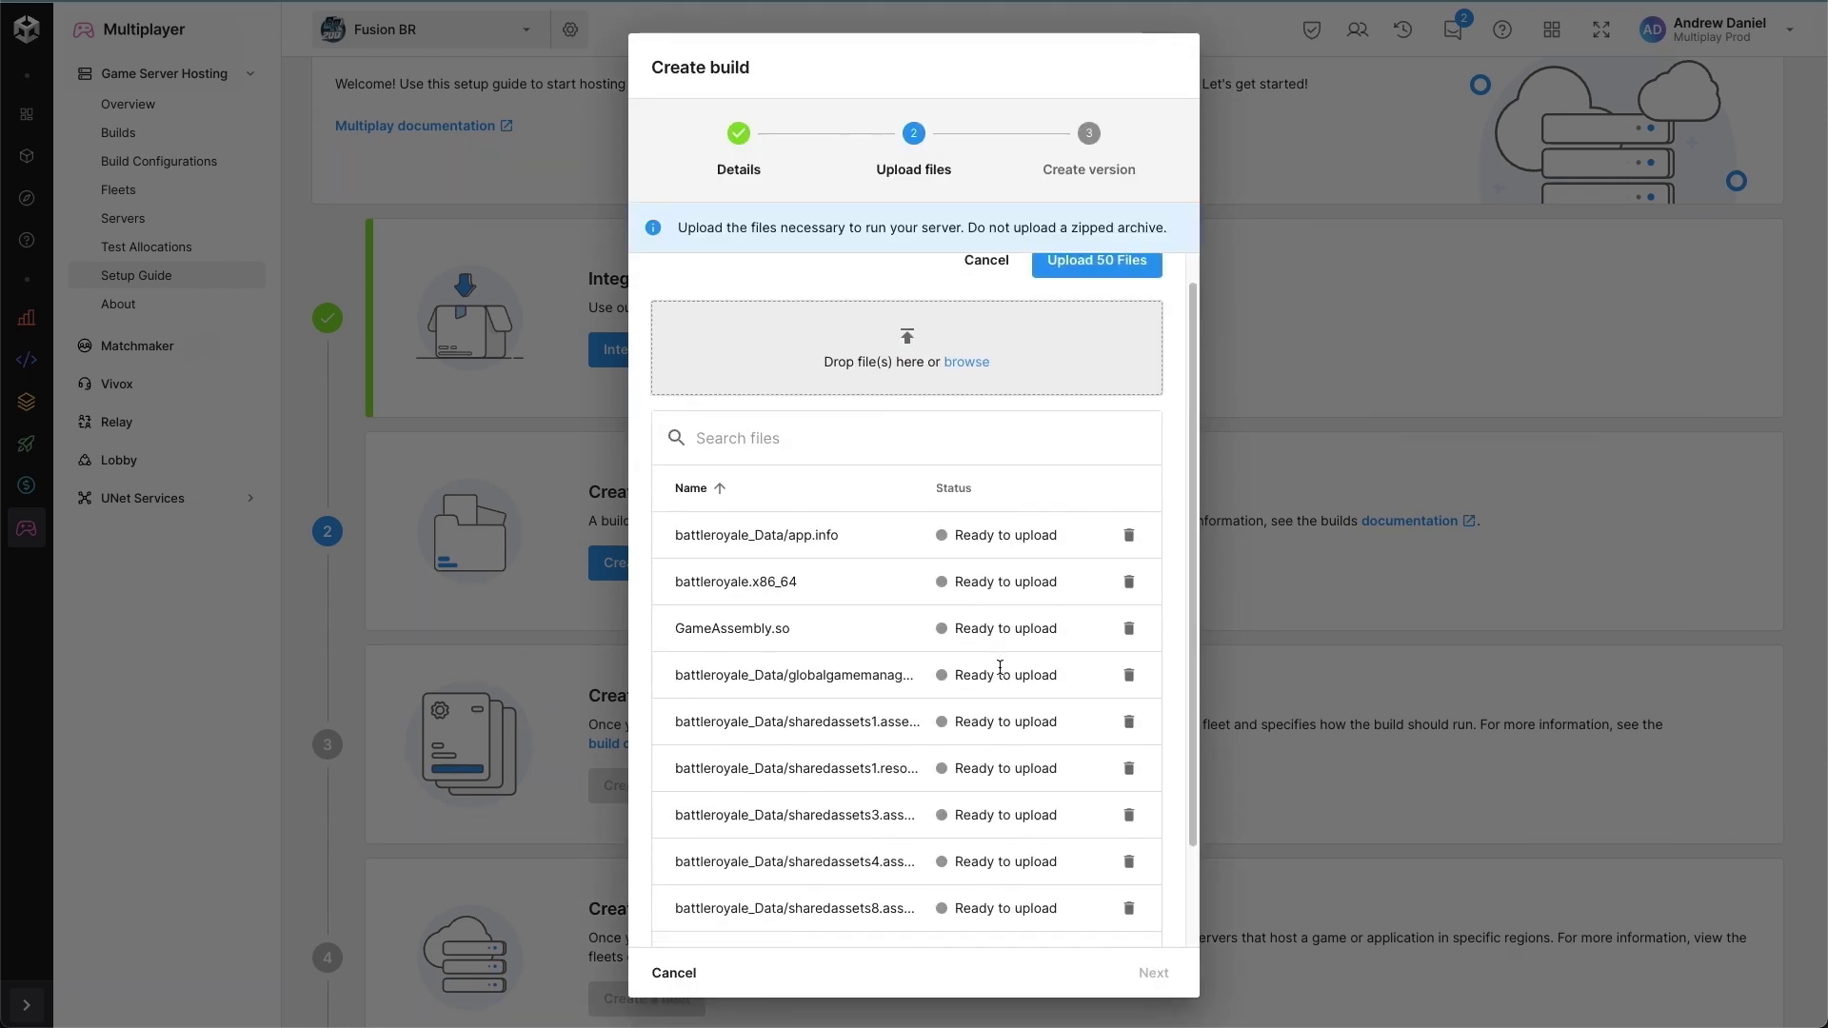
{"action": "scroll", "coordinate": [1000, 666], "scroll_direction": "up", "scroll_amount": 4}
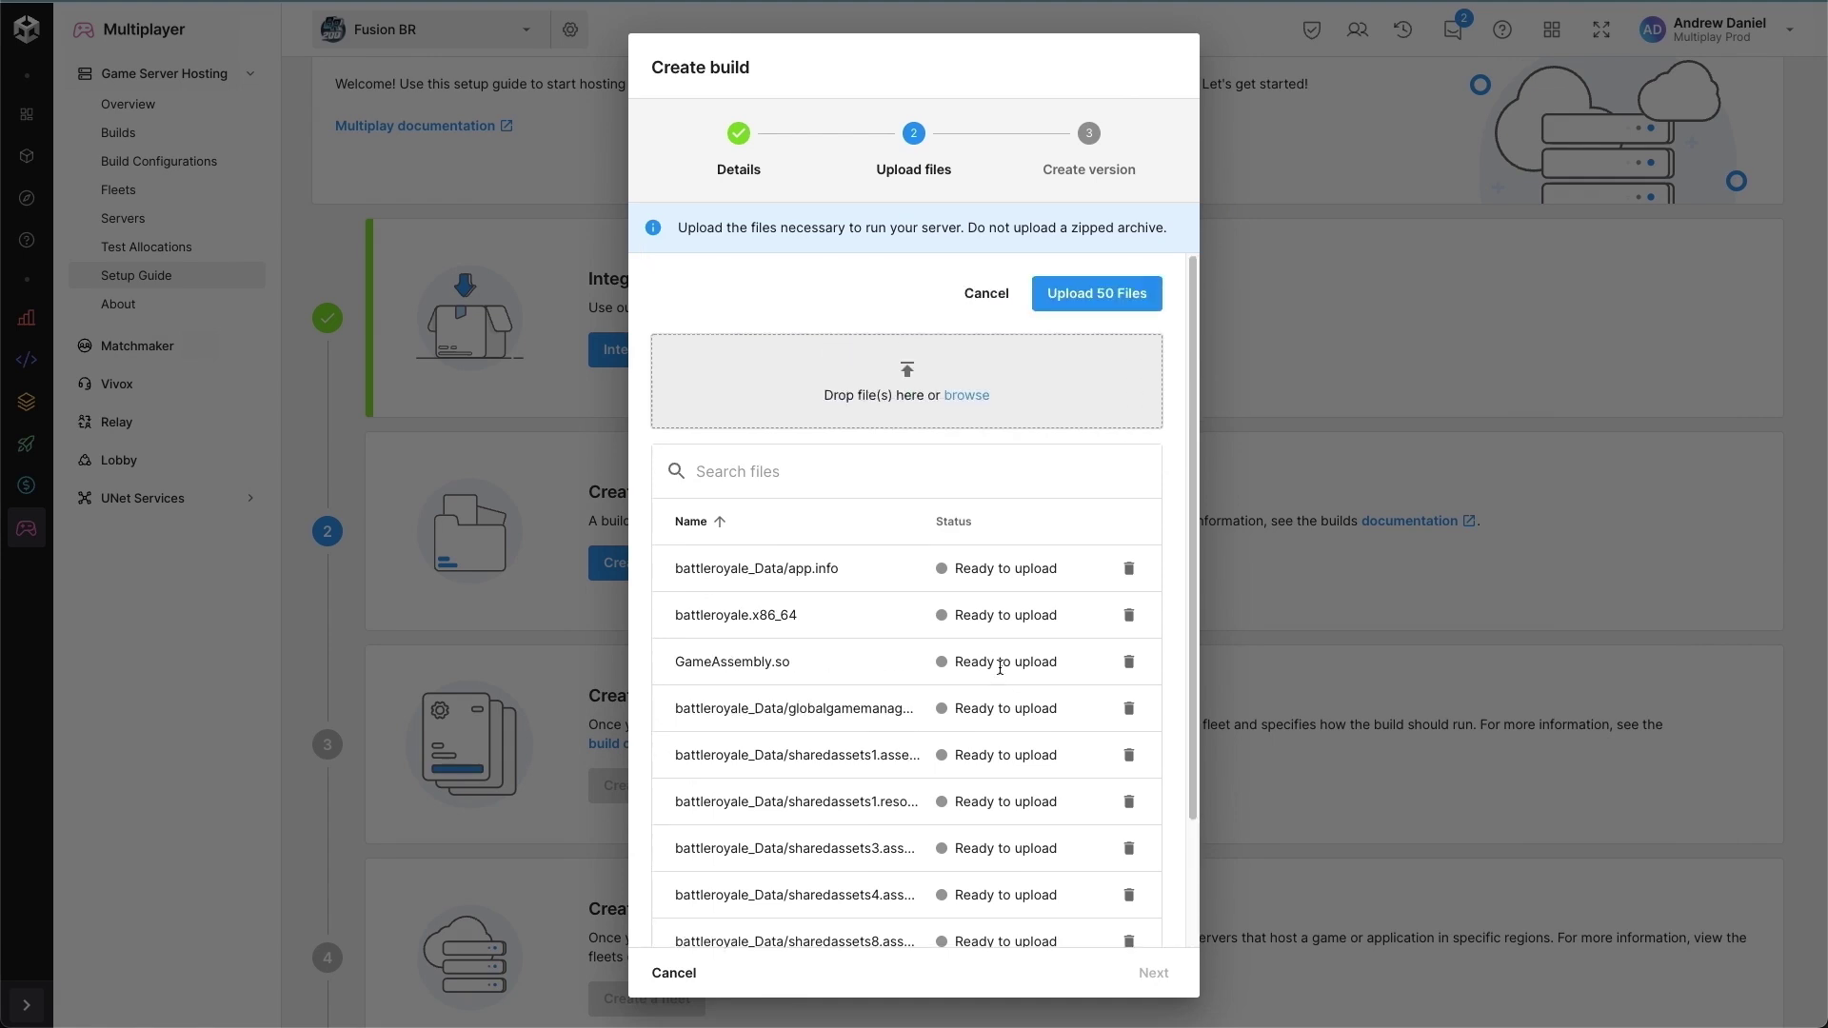
{"action": "left_click", "coordinate": [1122, 309]}
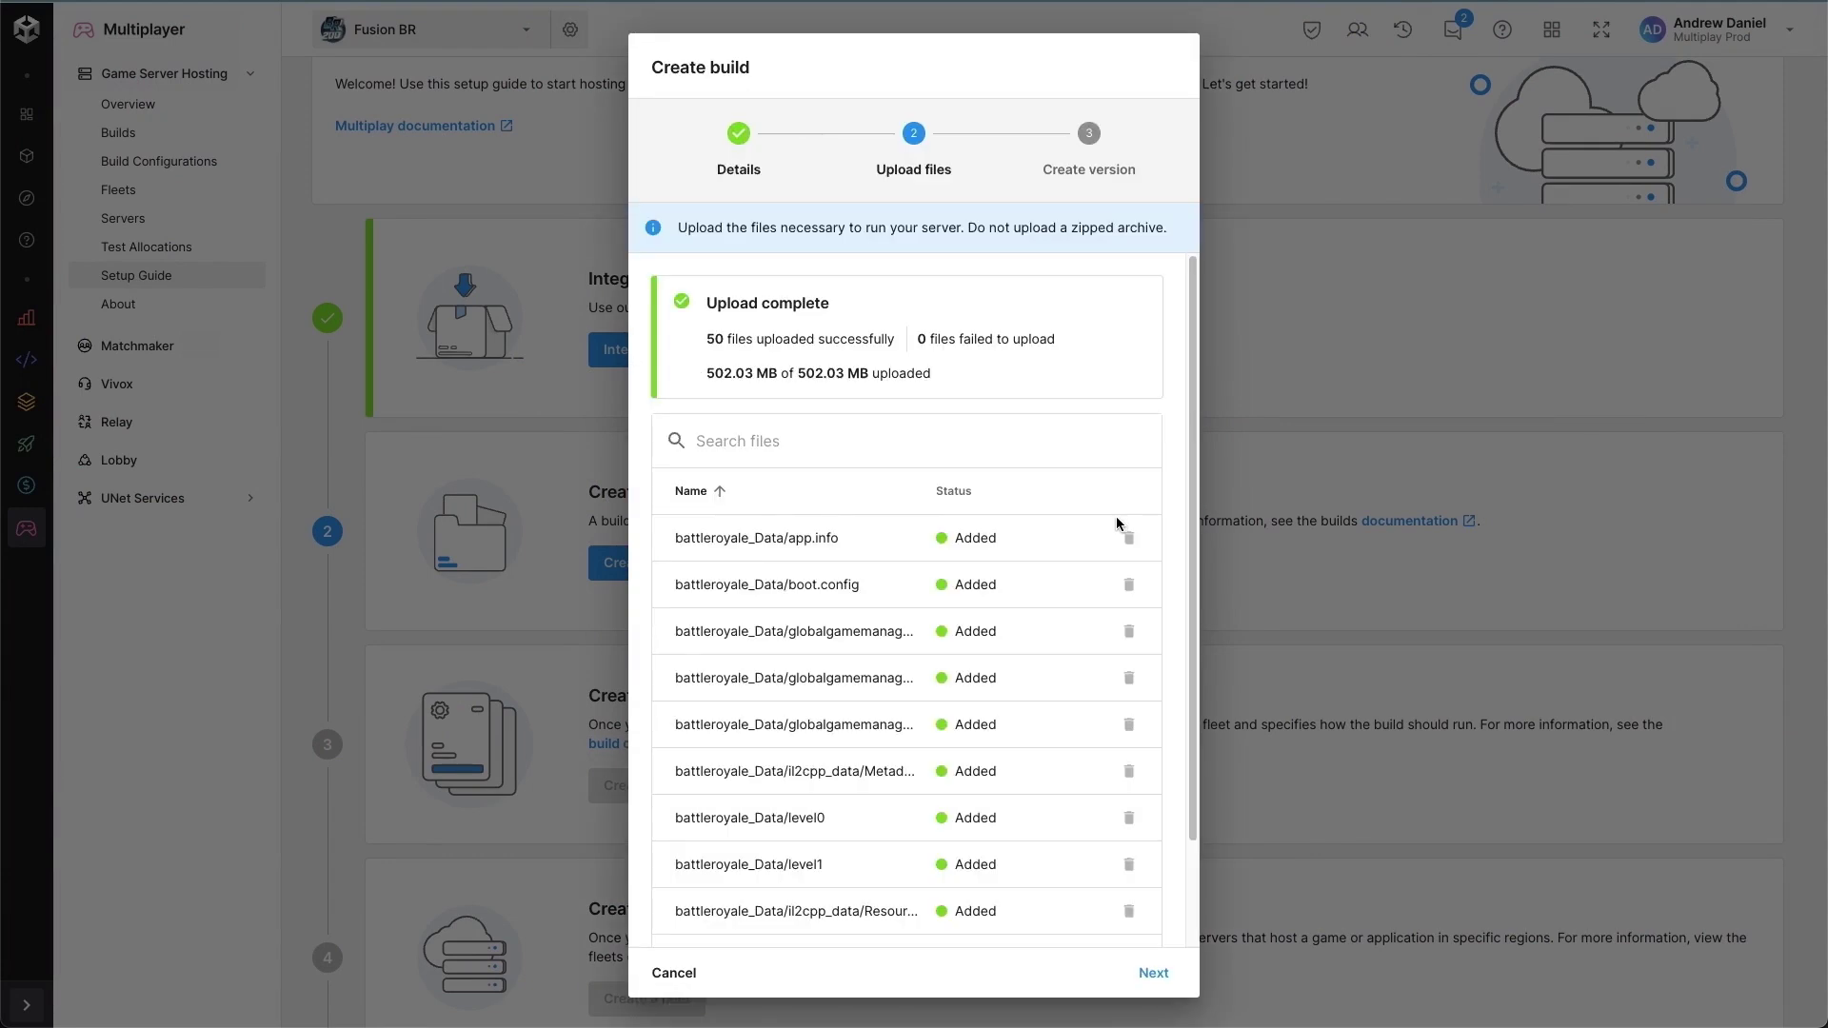
{"action": "left_click", "coordinate": [1153, 974]}
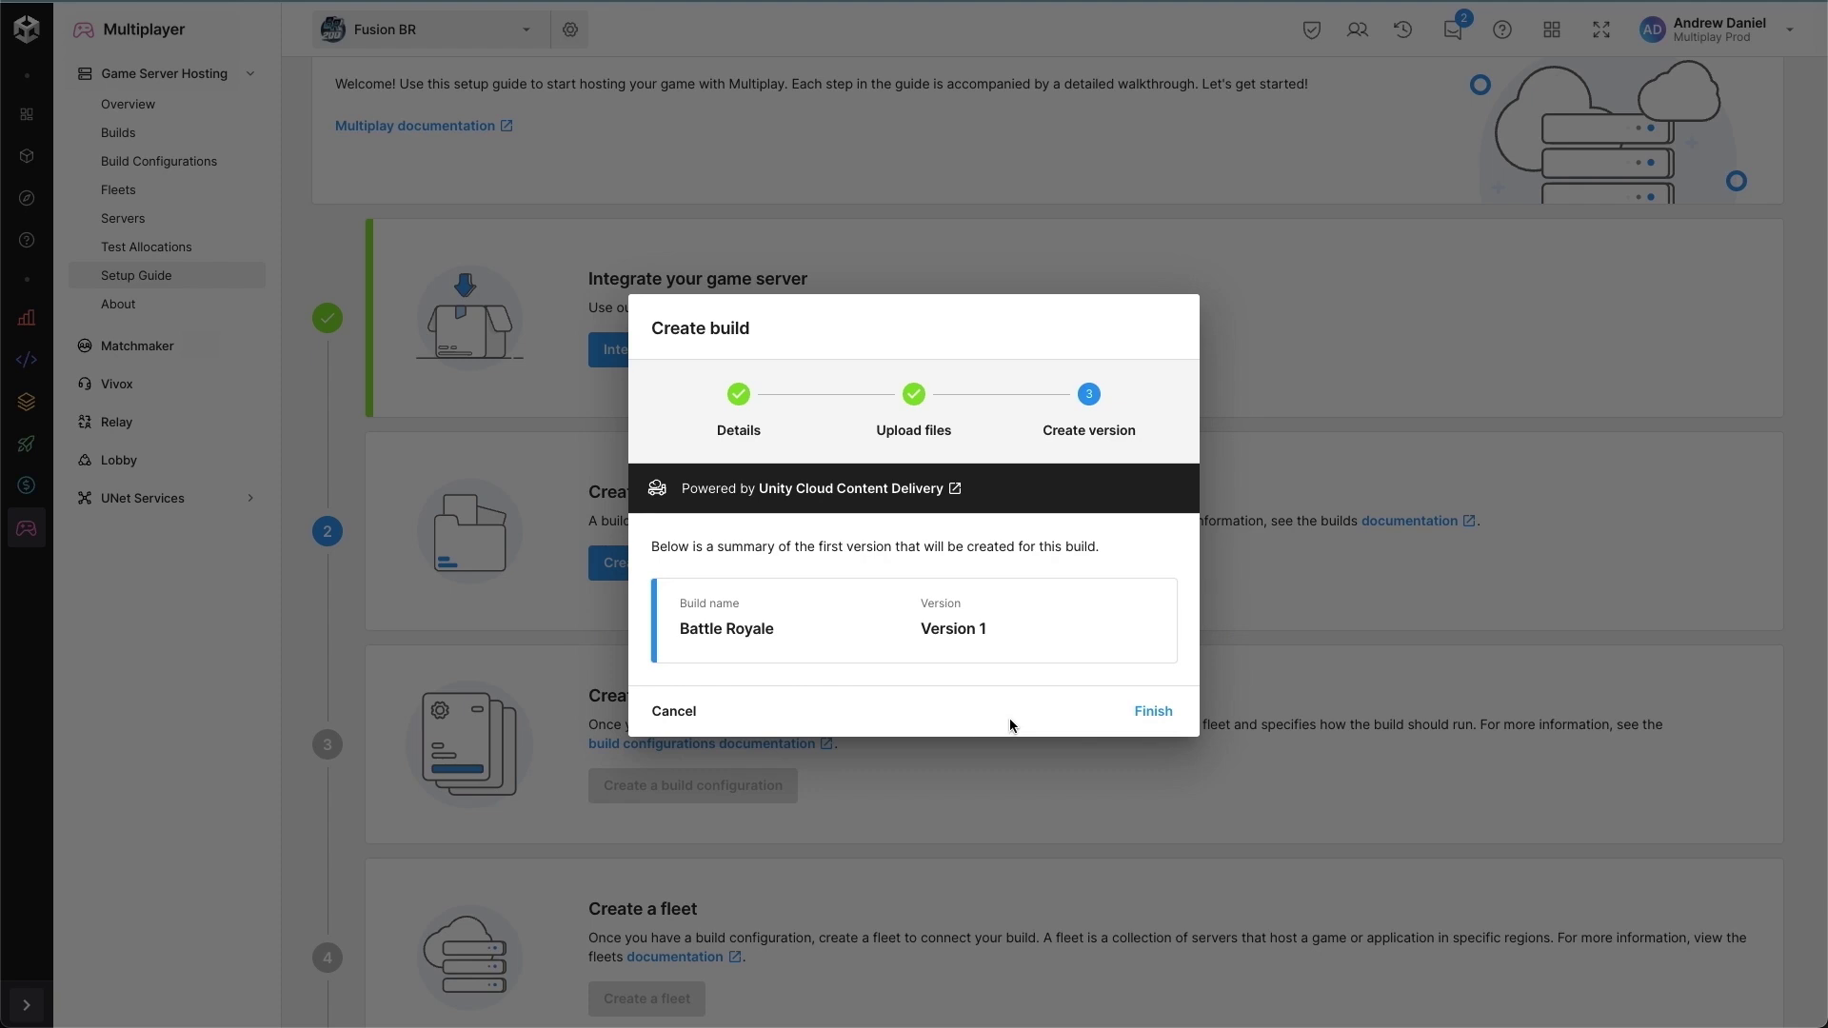
Finish the Battle Royale build, dismiss the Build created toast, and begin a build configuration.
{"action": "left_click", "coordinate": [1156, 714]}
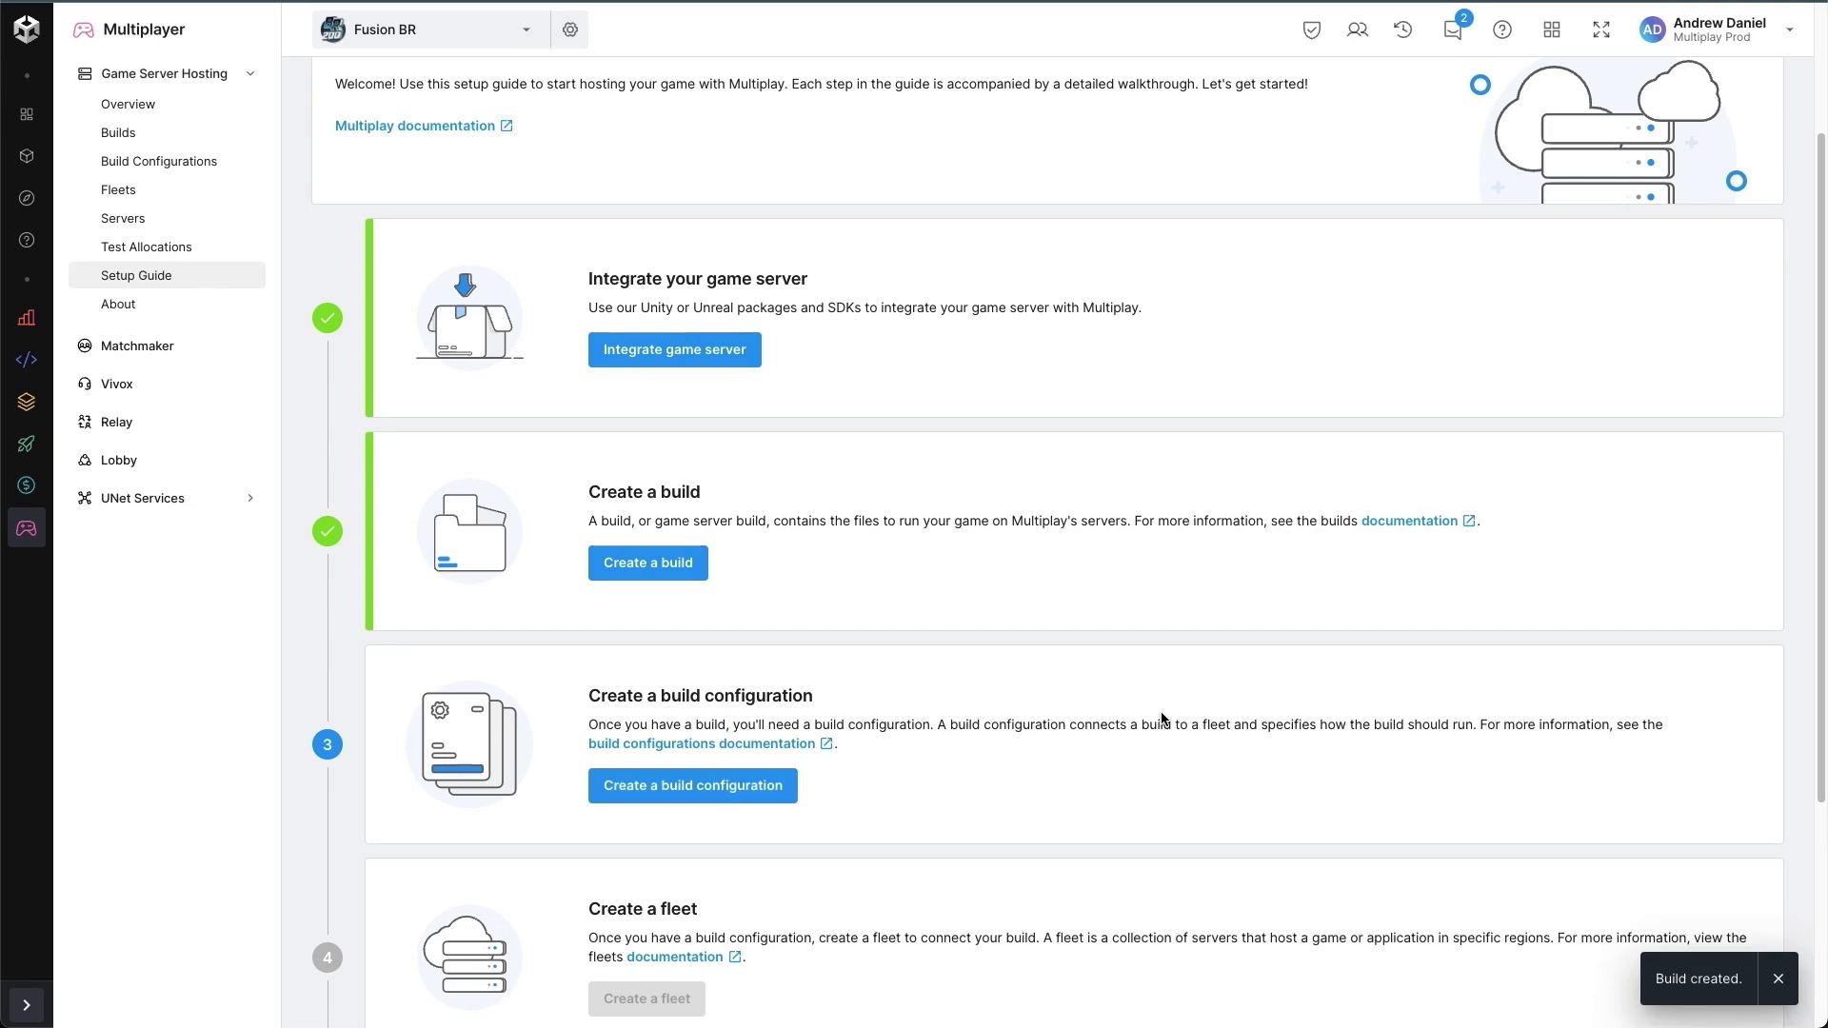
{"action": "left_click", "coordinate": [1778, 979]}
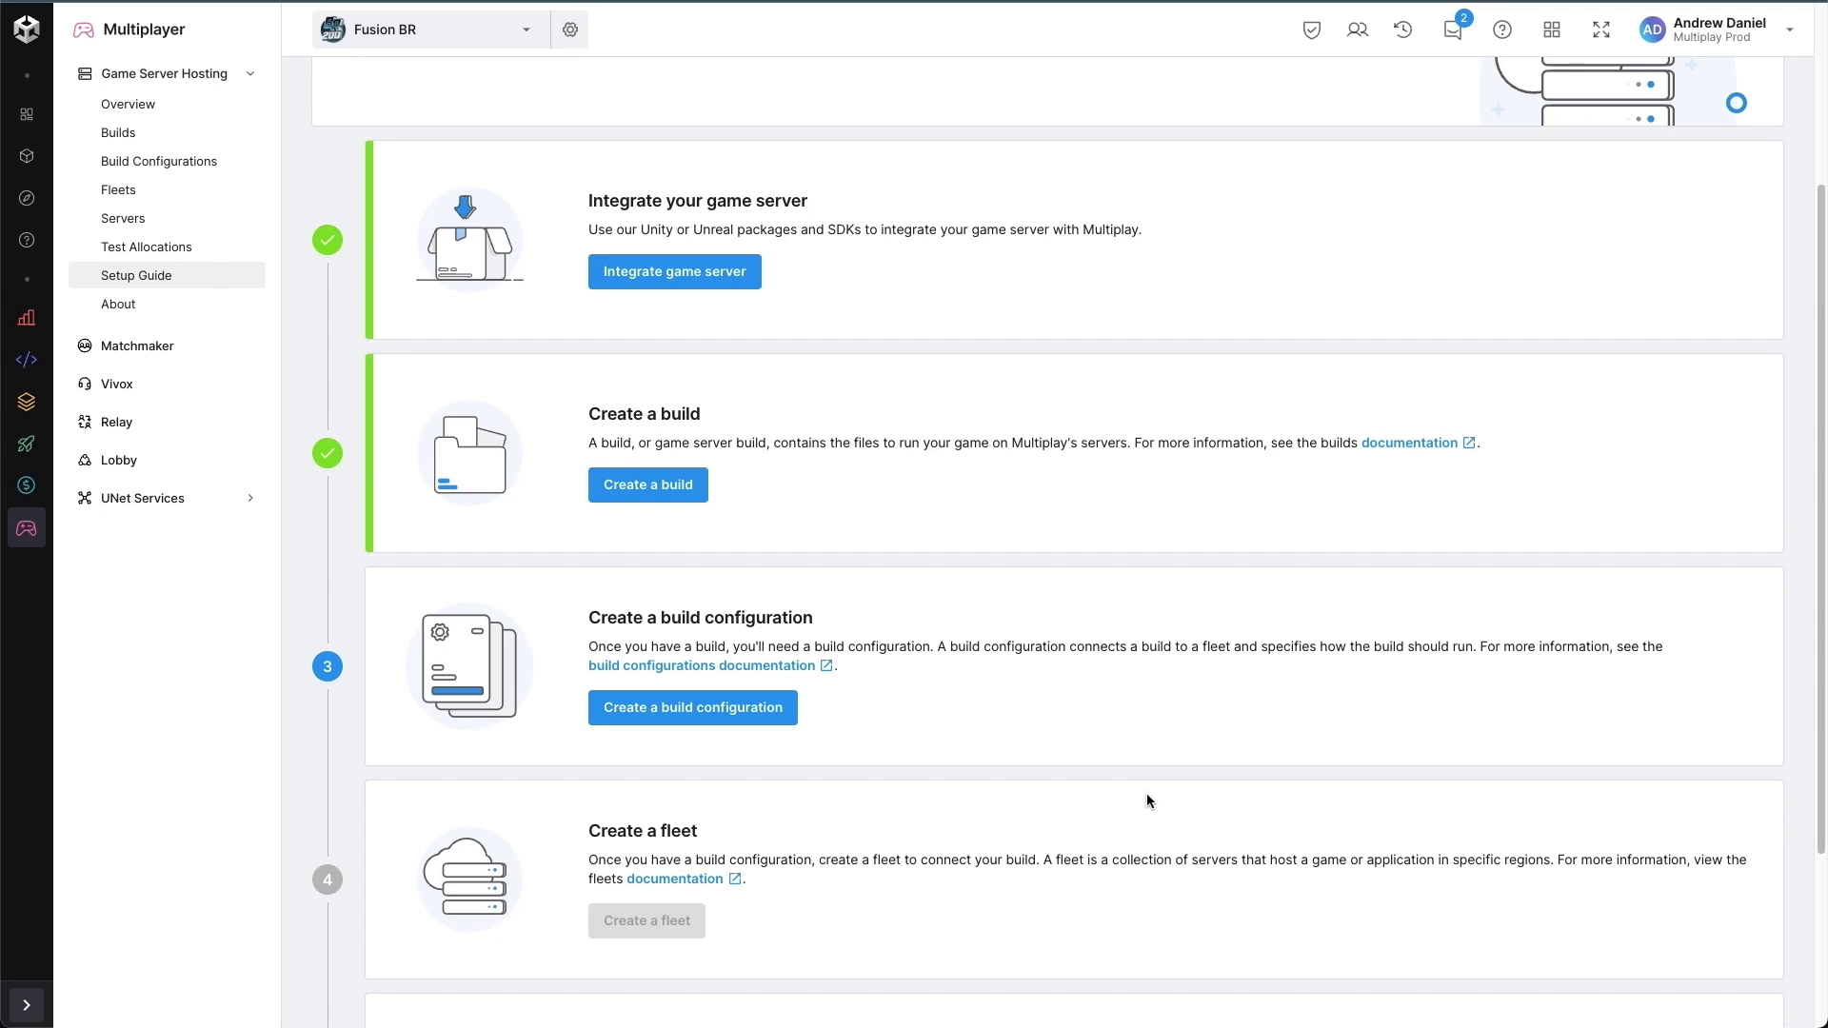
{"action": "left_click", "coordinate": [790, 719]}
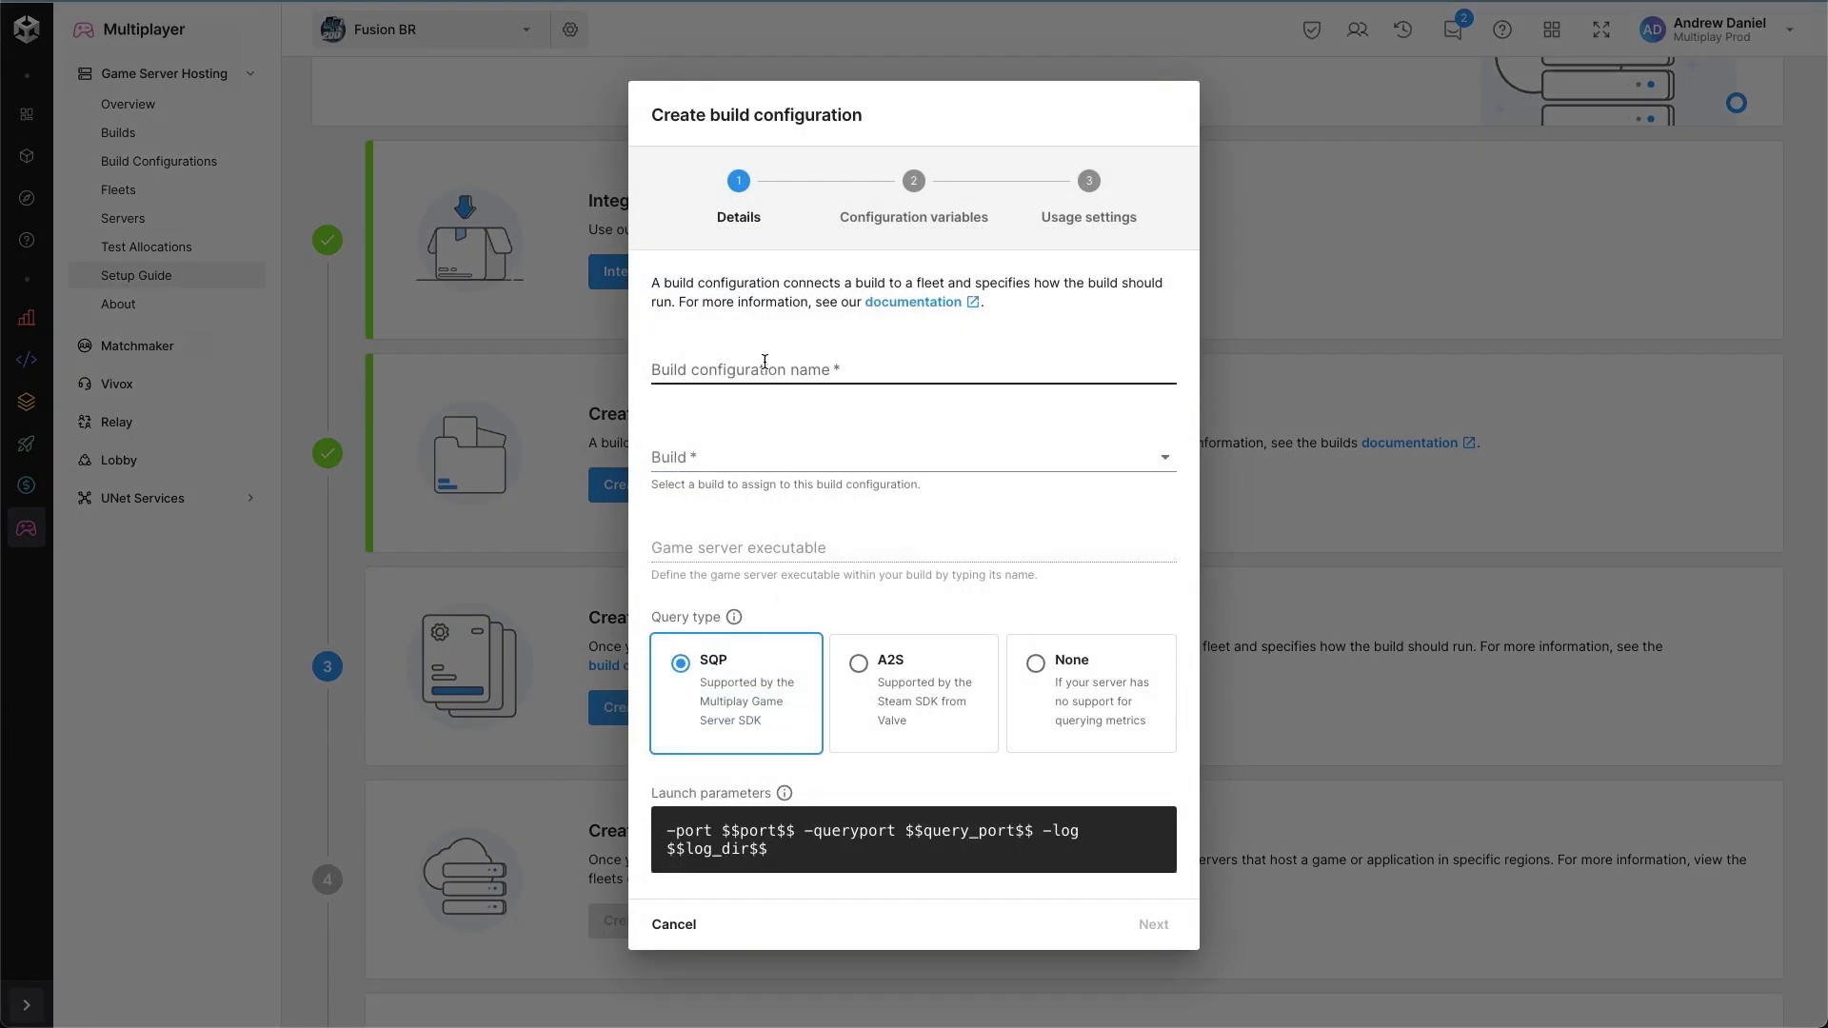
Name the build configuration 'Standalone A' and assign the Battle Royale (Direct File Upload) build.
{"action": "left_click", "coordinate": [765, 362]}
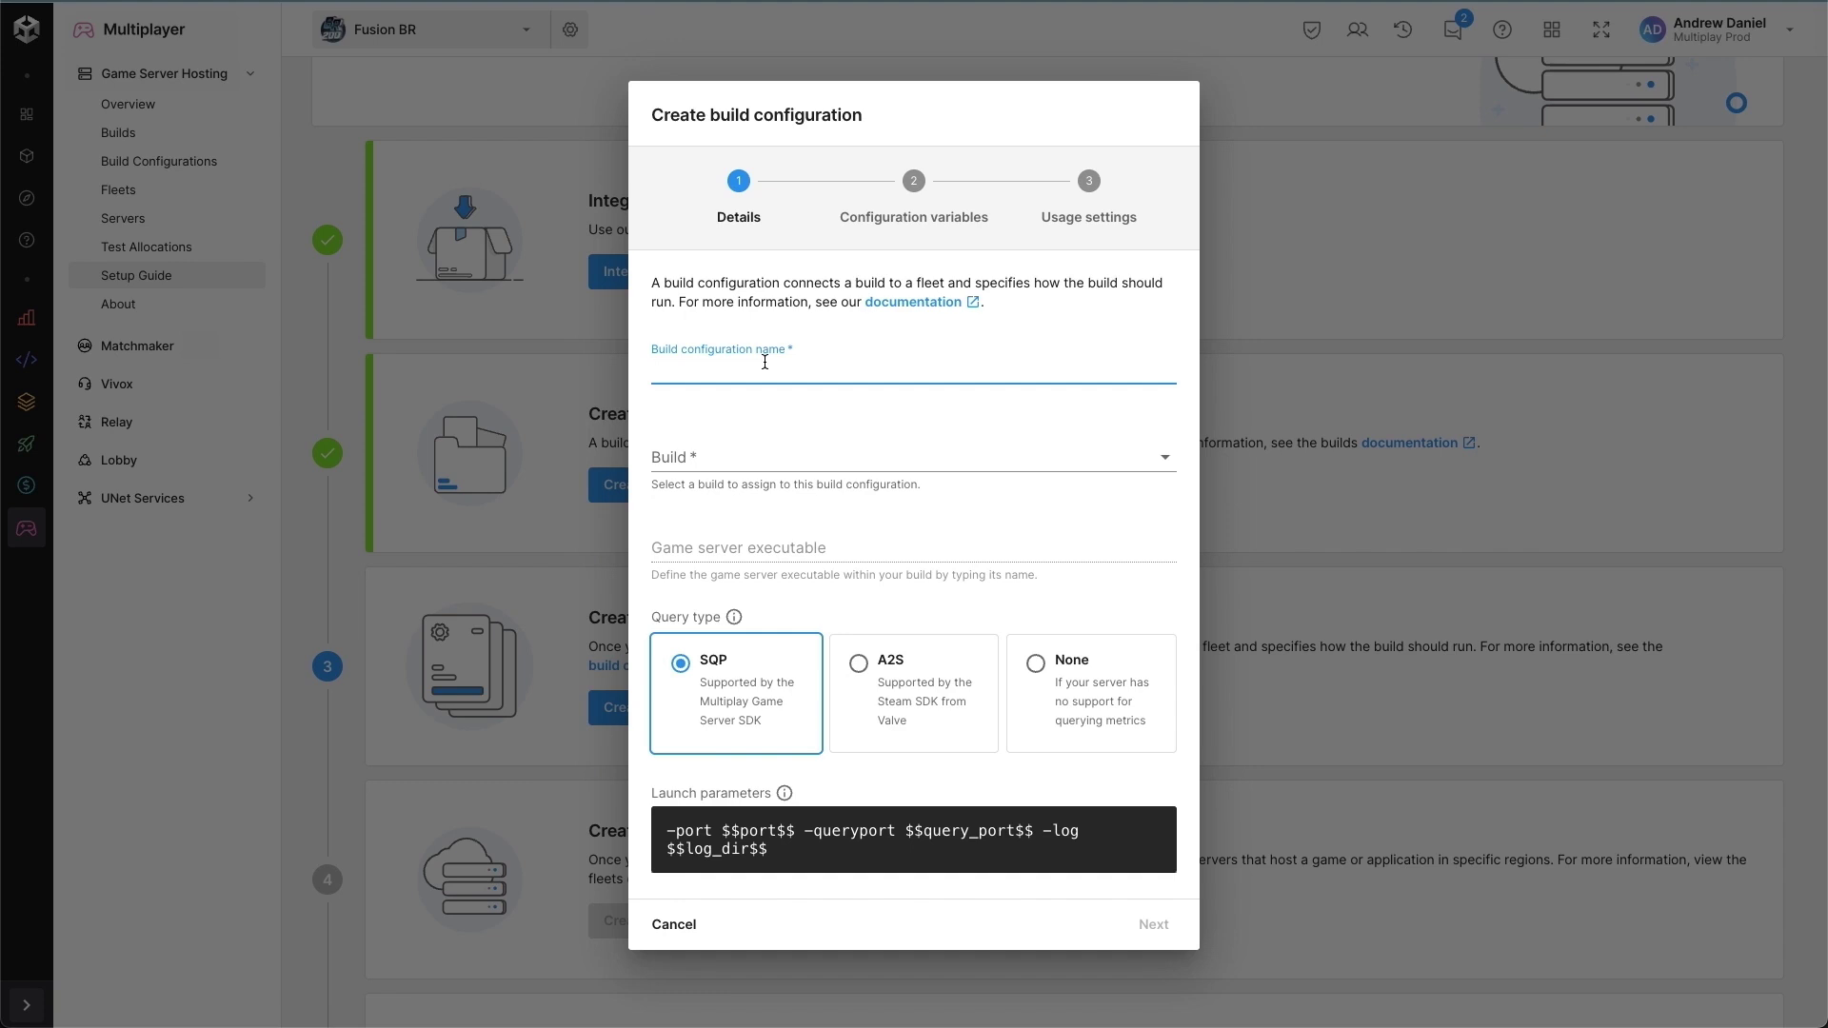
{"action": "type", "text": "Standalone A"}
{"action": "left_click", "coordinate": [809, 459]}
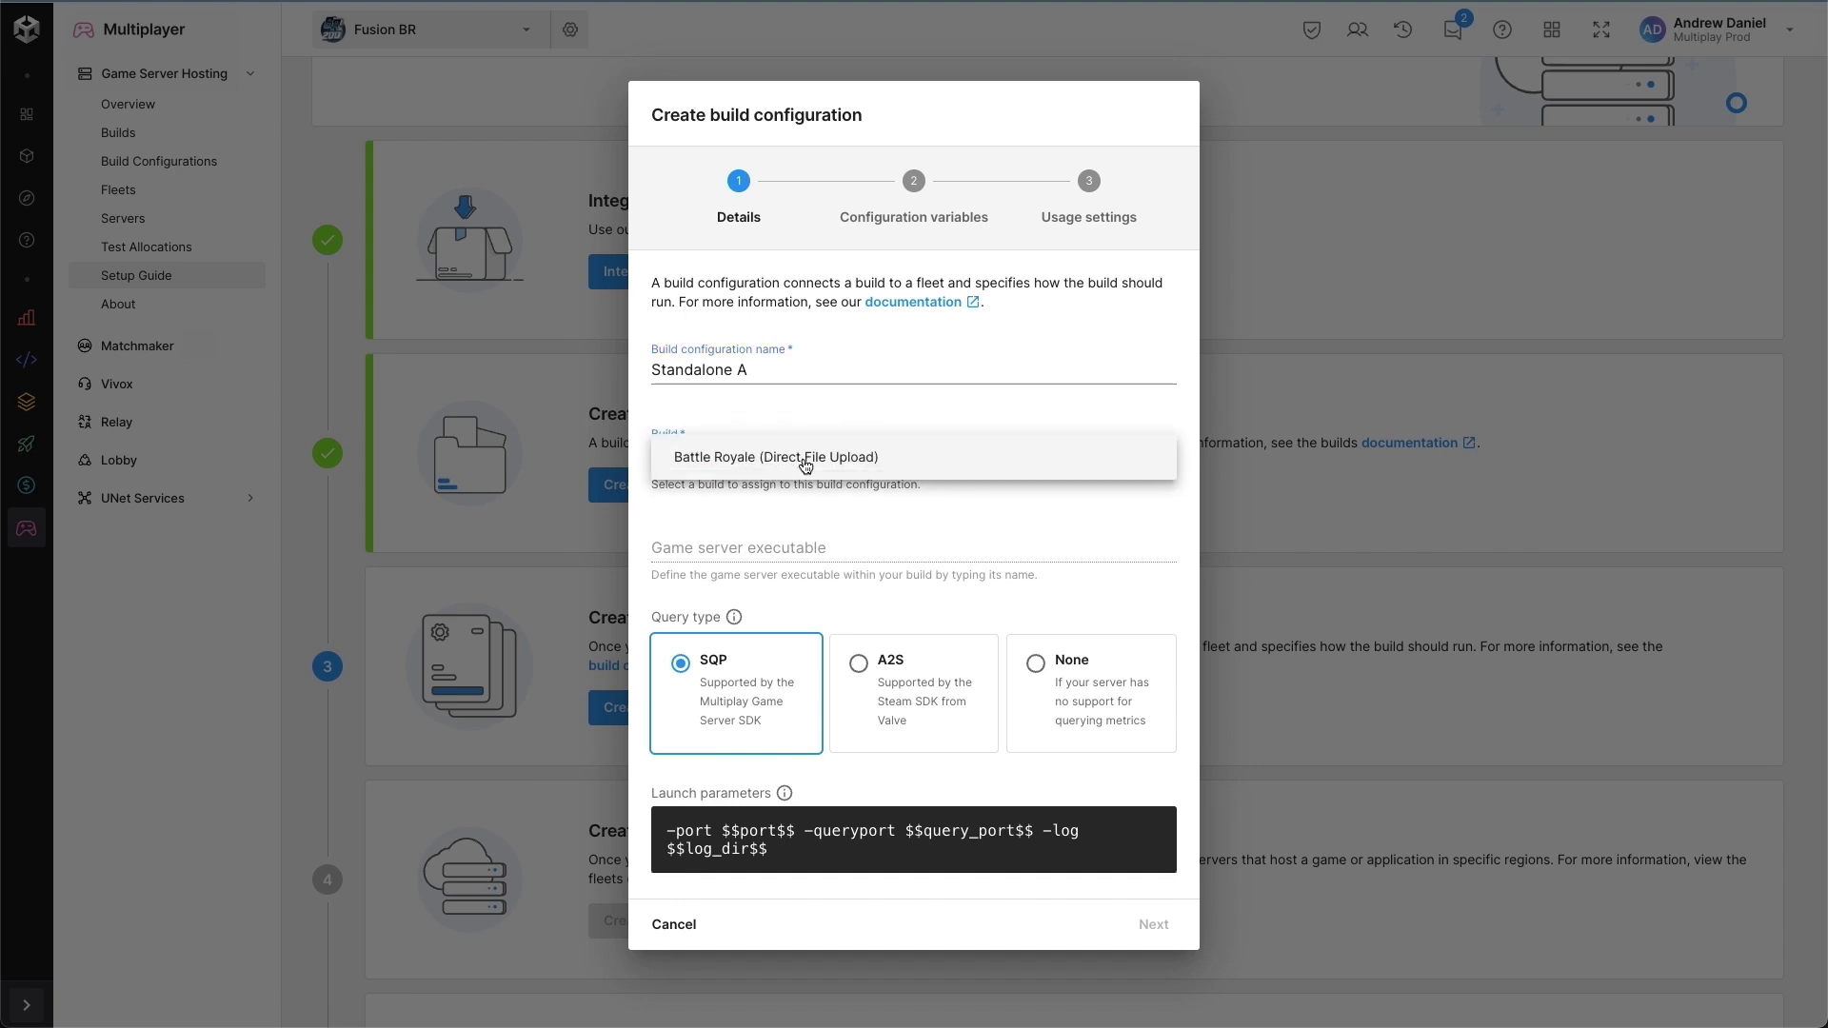
{"action": "left_click", "coordinate": [898, 467]}
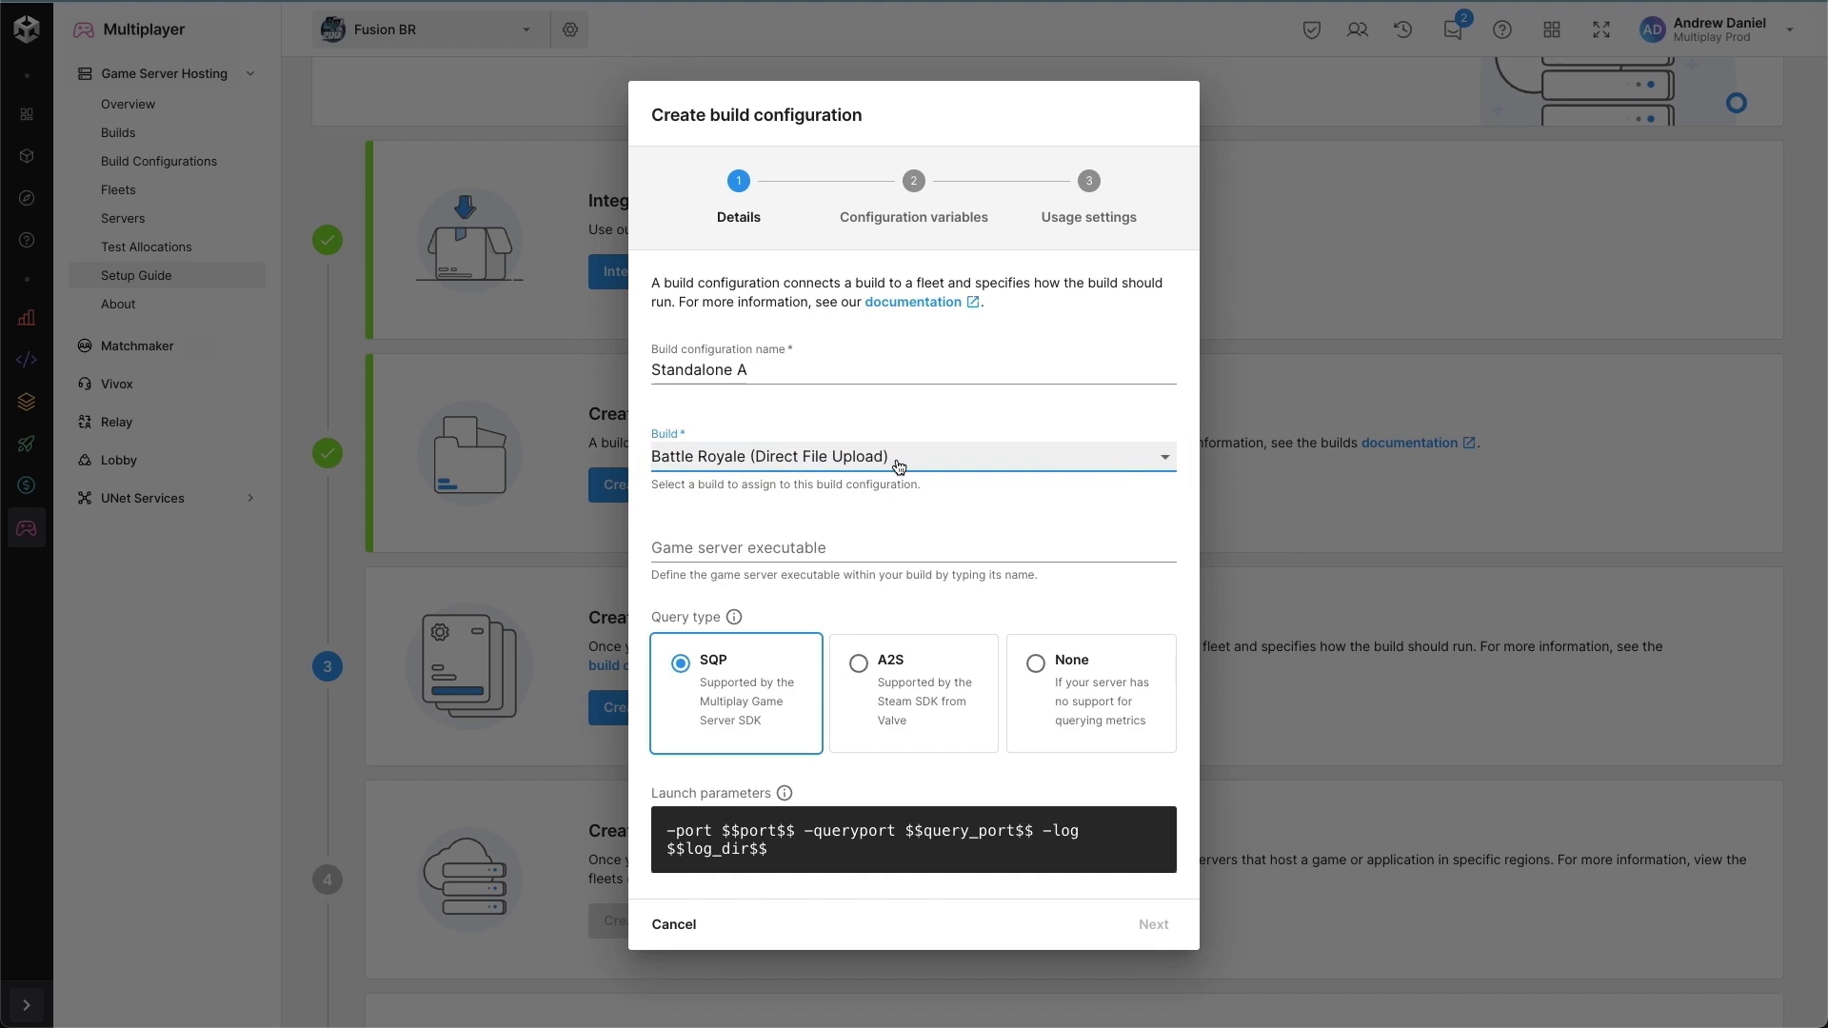
Choose battleroyale.x86_64 as the server executable by filtering for 'x86'.
{"action": "left_click", "coordinate": [863, 549]}
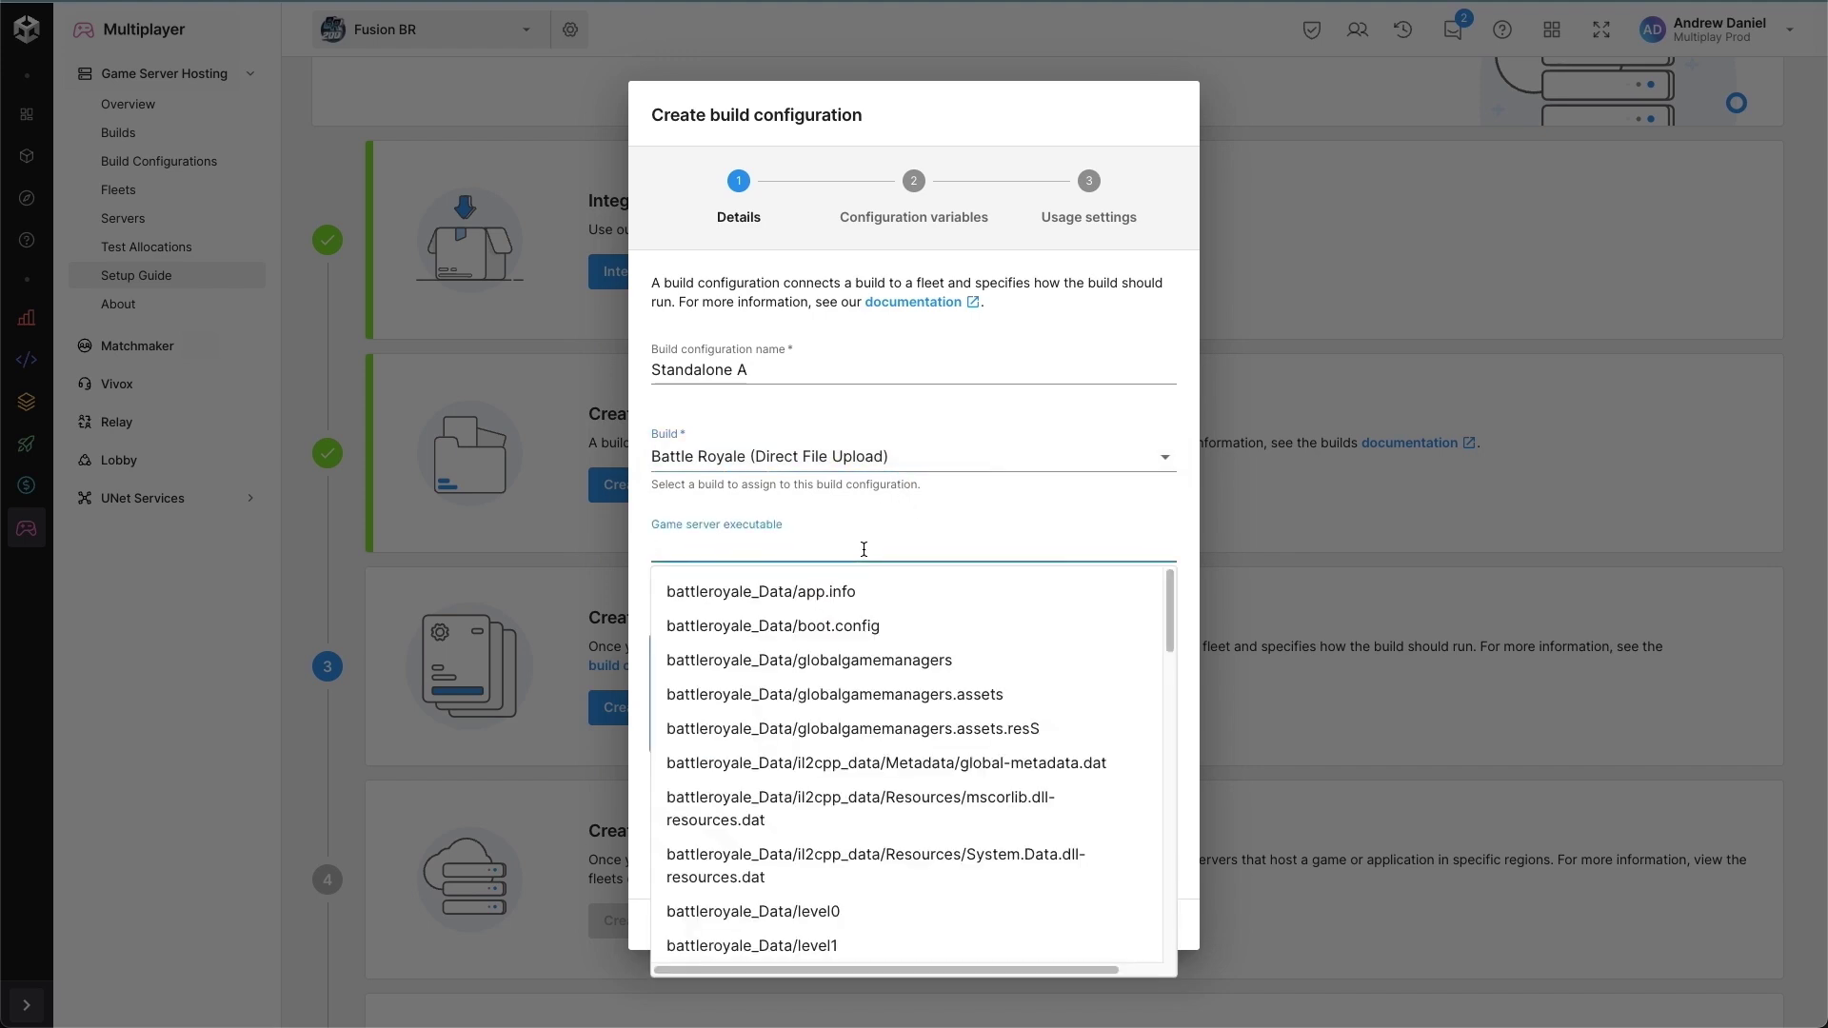
{"action": "type", "text": "x86"}
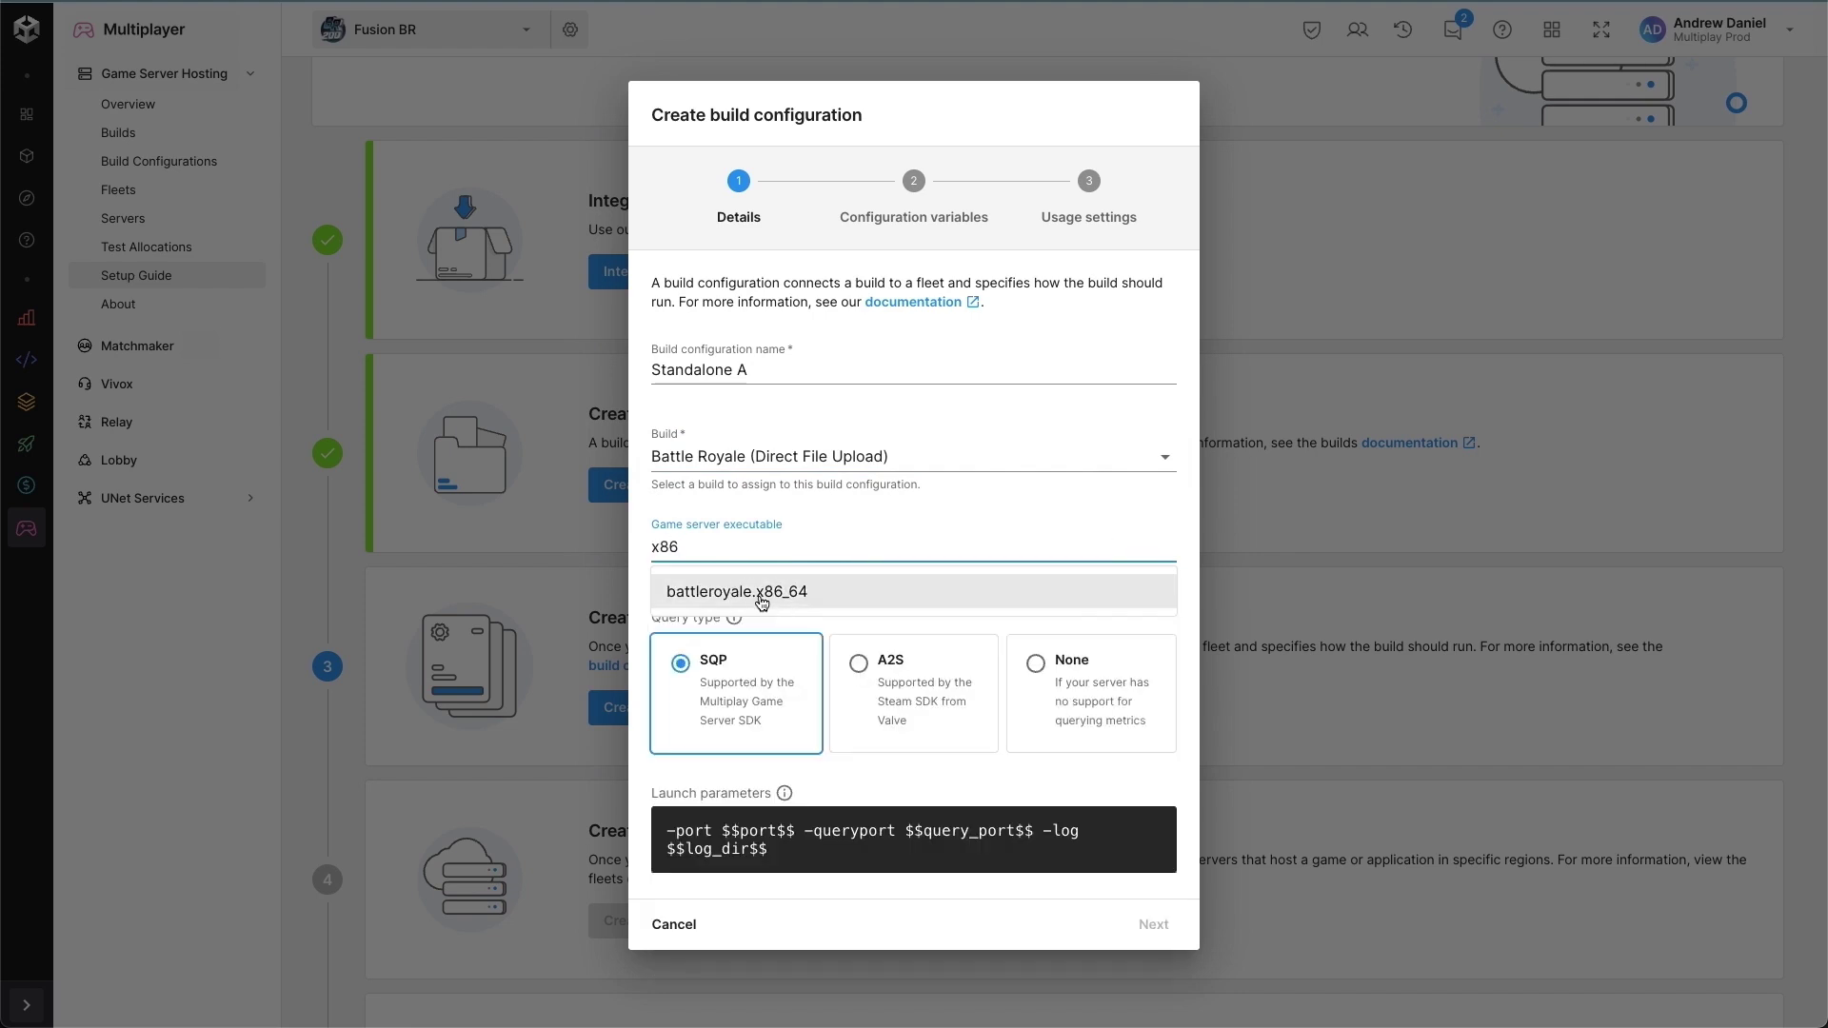
{"action": "left_click", "coordinate": [761, 592]}
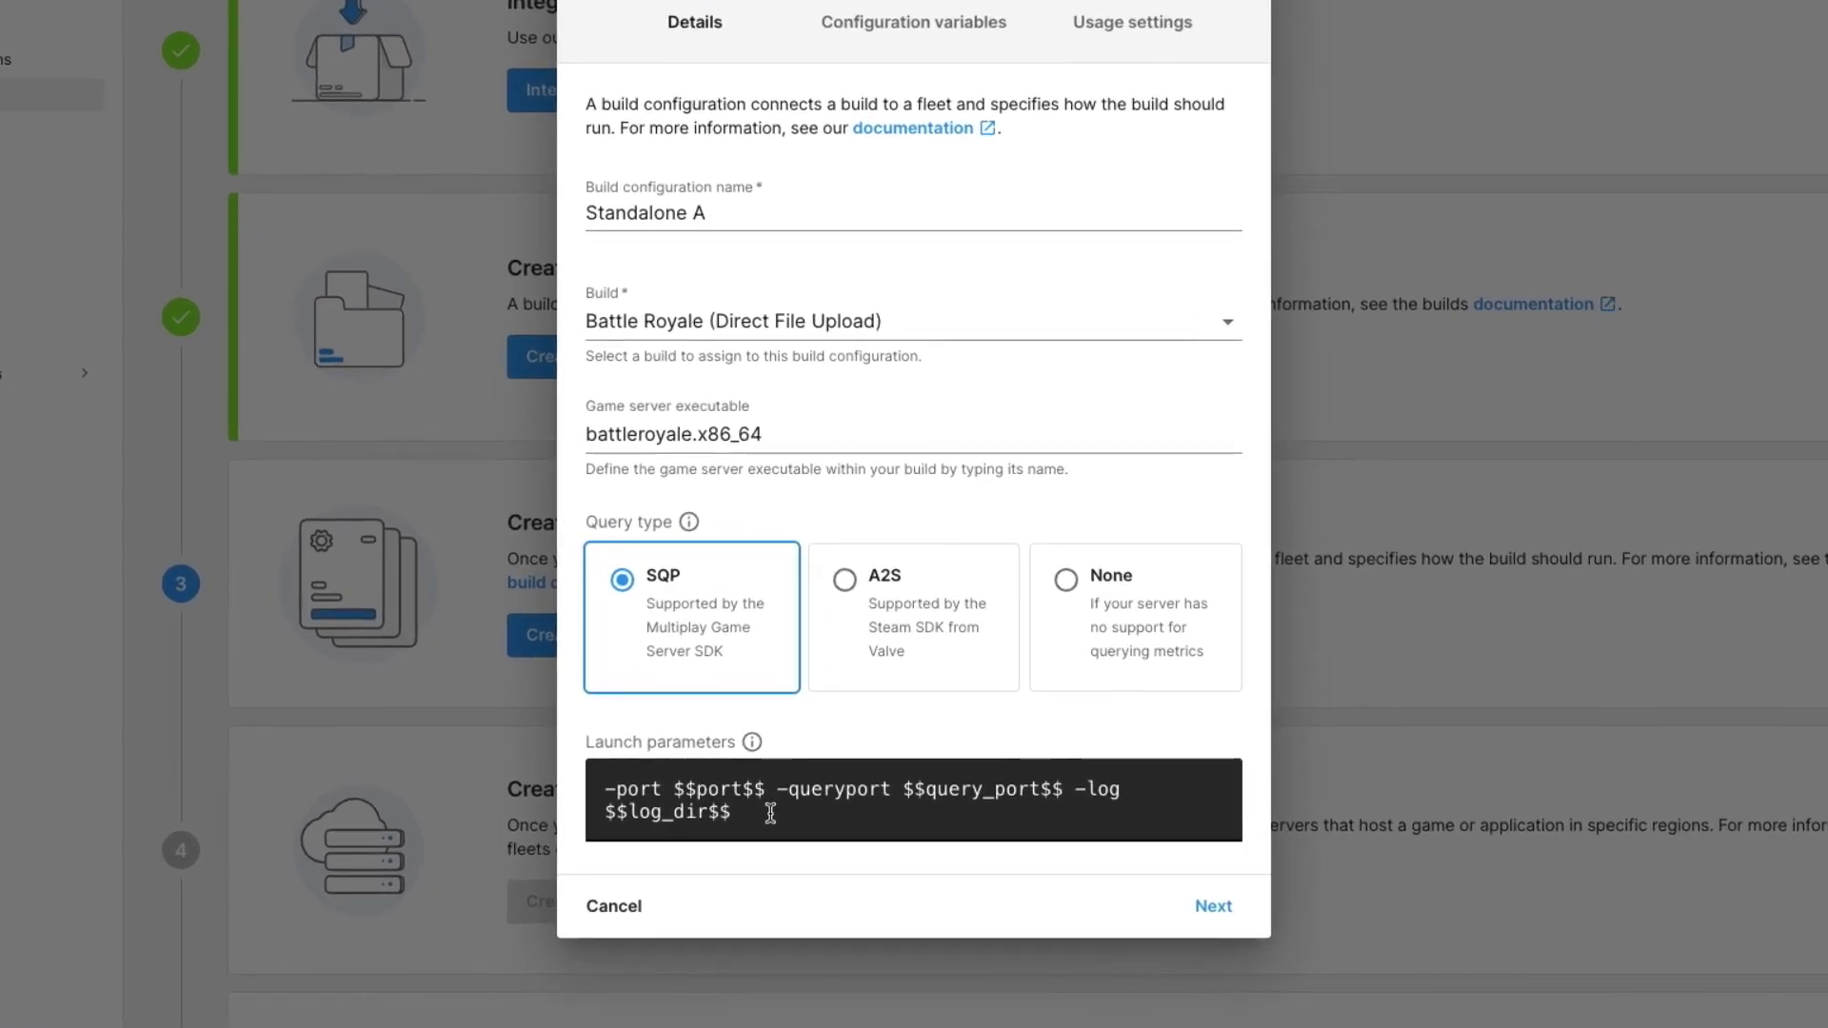
Replace the placeholder launch parameters with the prepared dedicated-server command line (-region eu, -maxPlayers 60).
{"action": "double_click", "coordinate": [762, 789]}
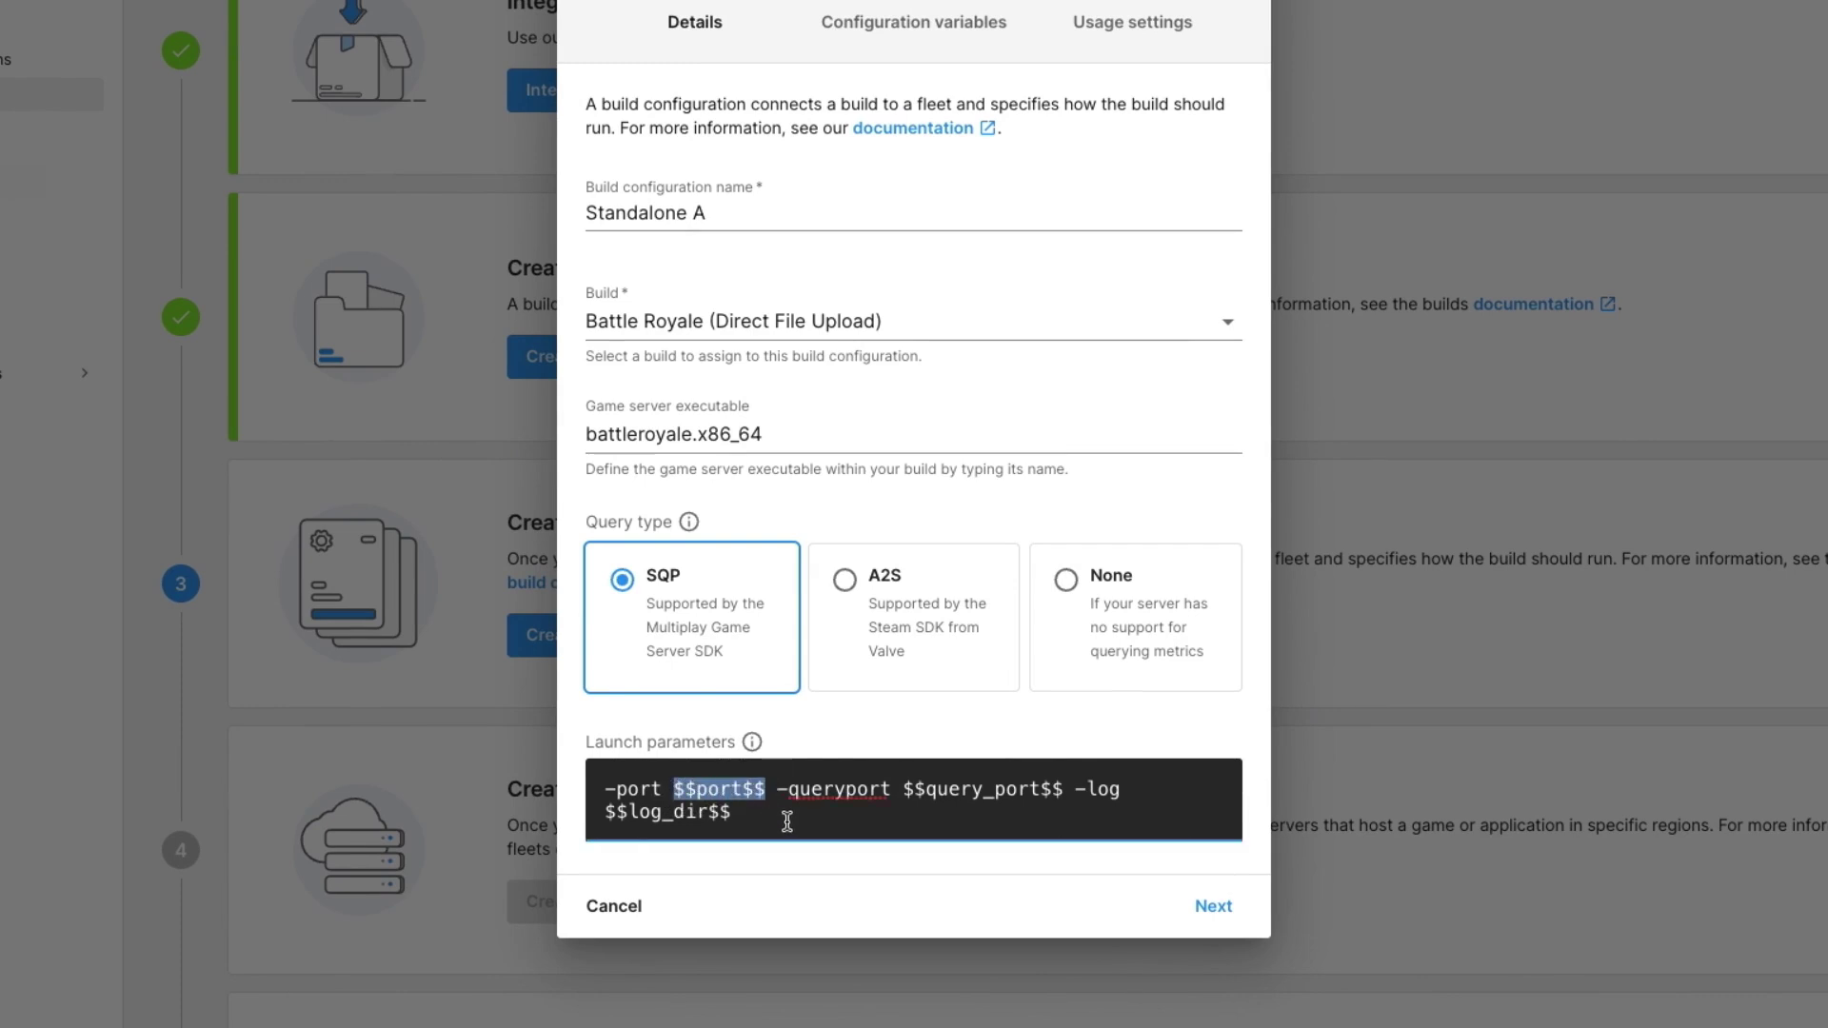
{"action": "left_click_drag", "start_coordinate": [1064, 791], "coordinate": [916, 796]}
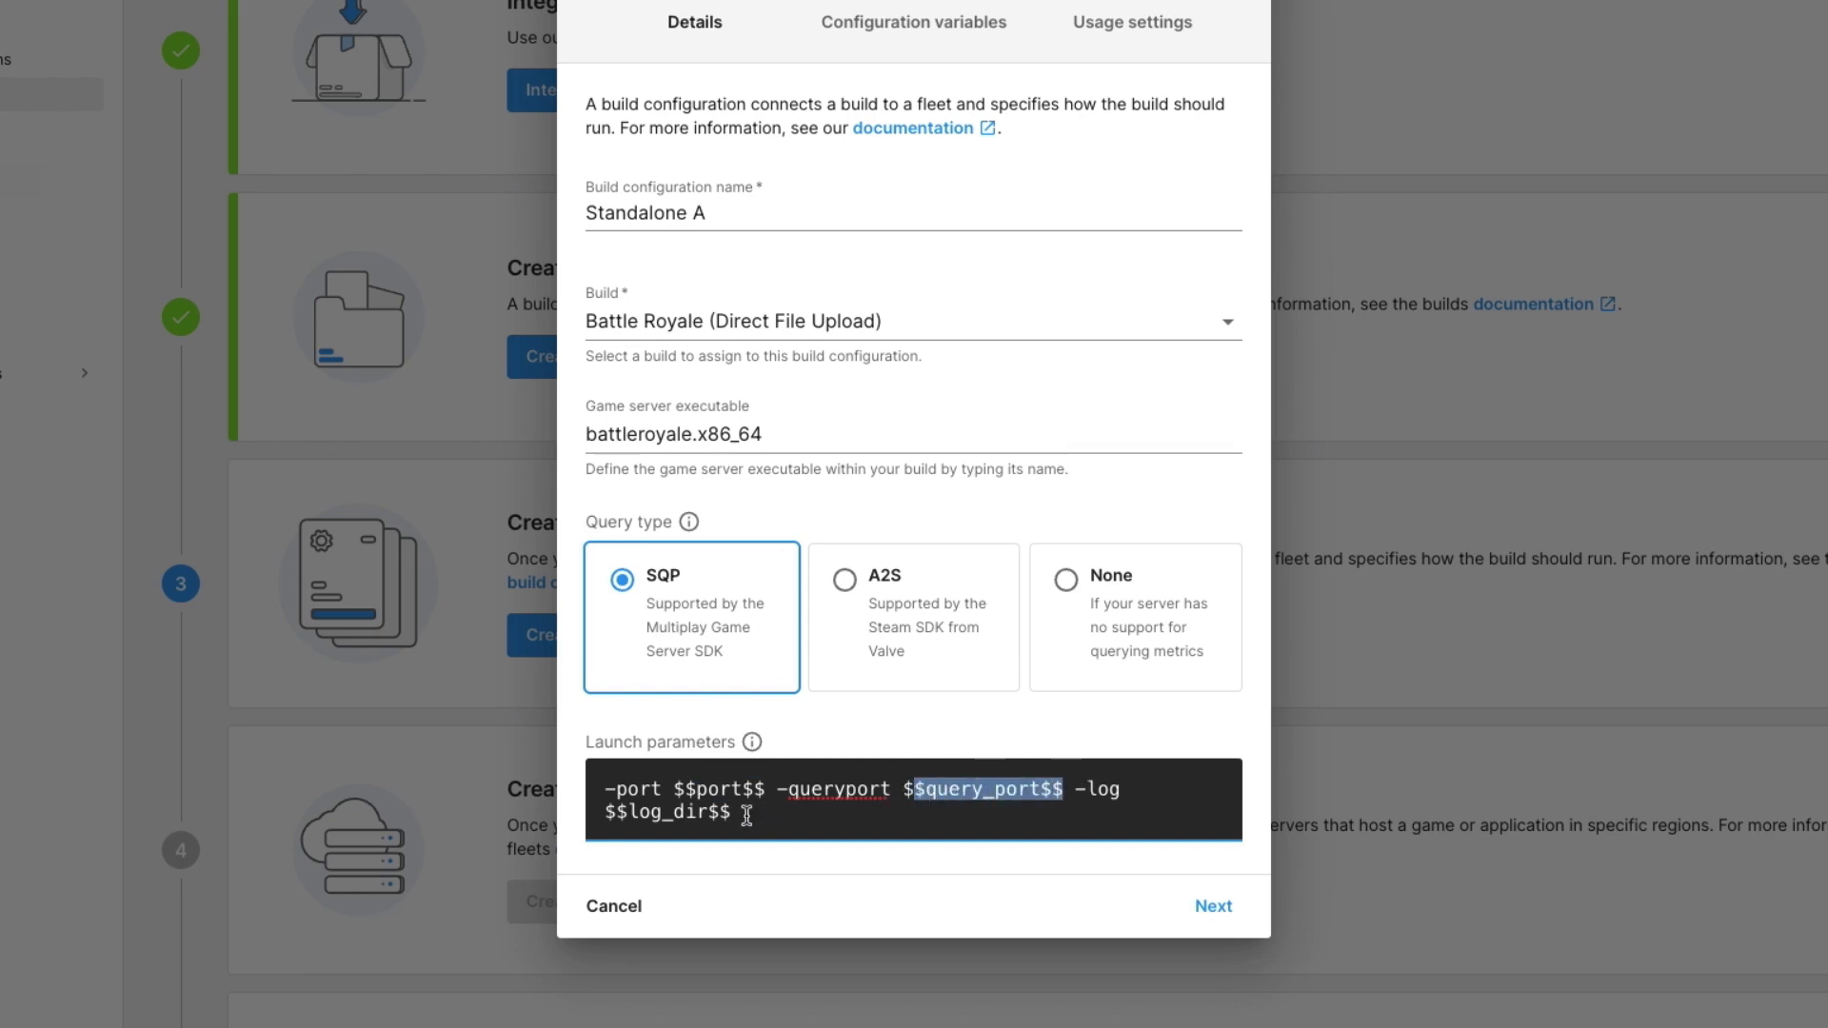
{"action": "left_click_drag", "start_coordinate": [731, 812], "coordinate": [603, 812]}
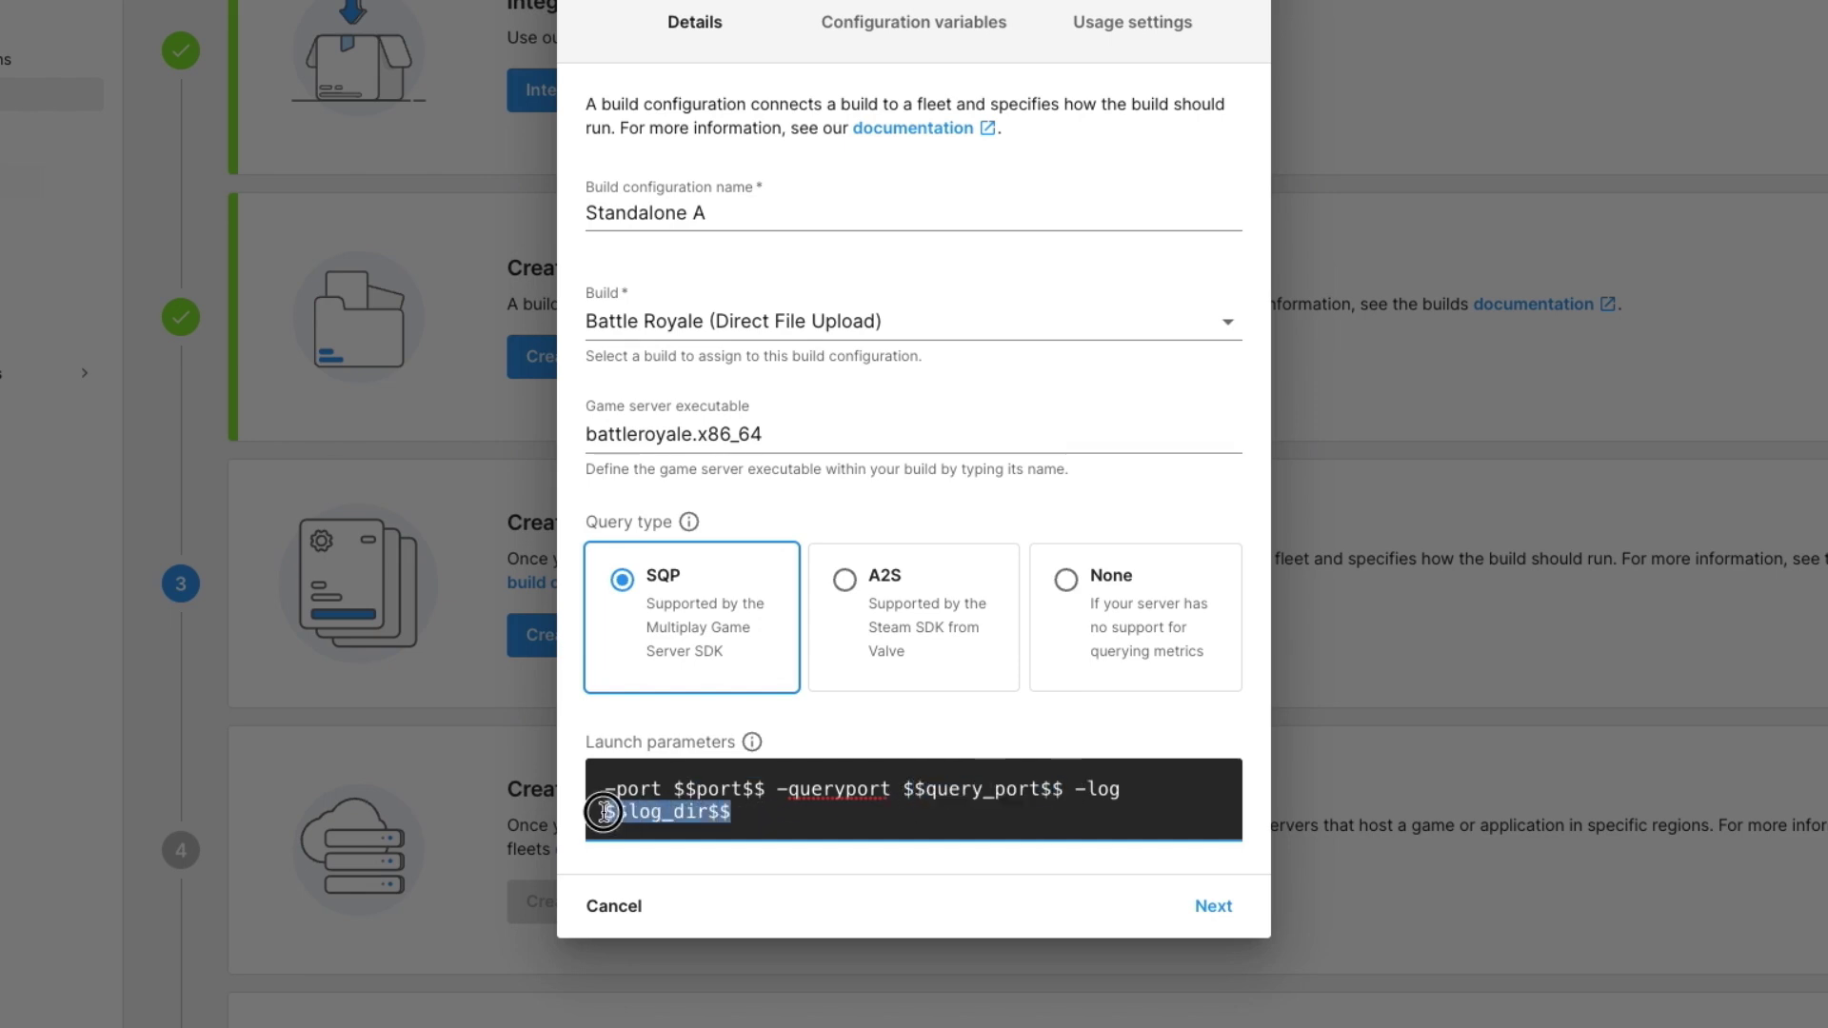
{"action": "left_click", "coordinate": [759, 818]}
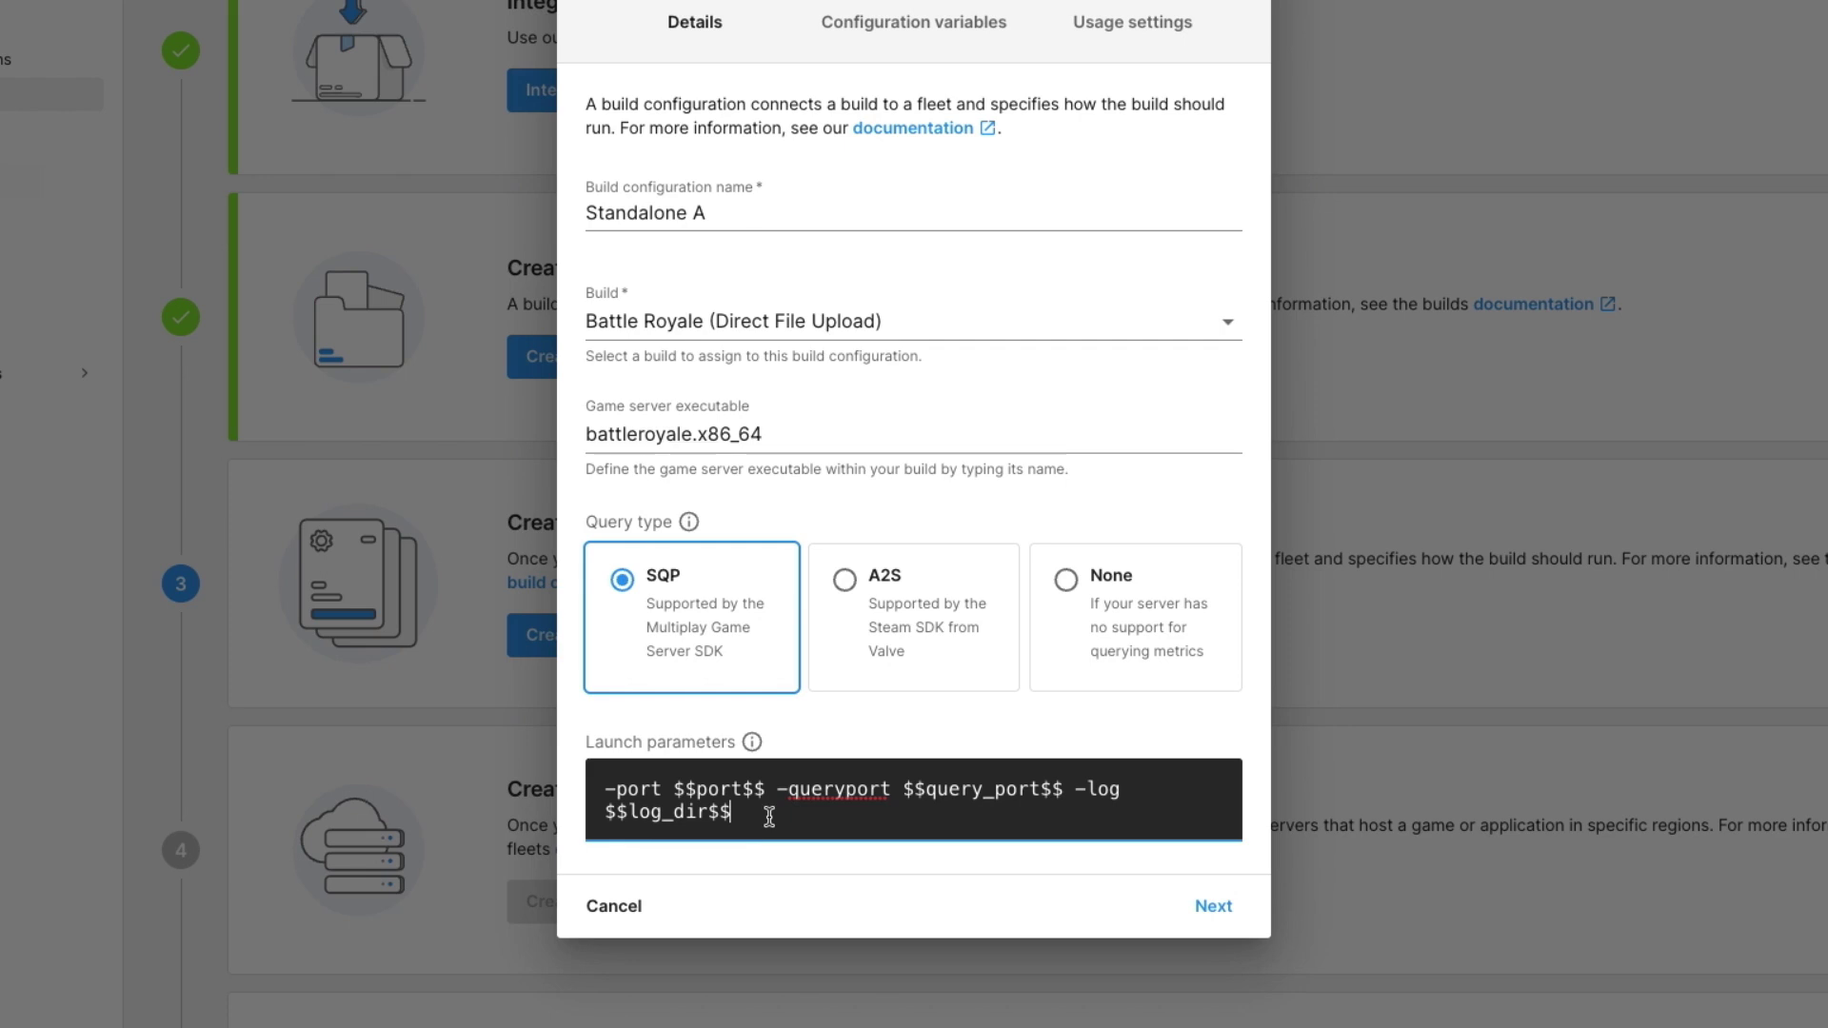
{"action": "left_click_drag", "start_coordinate": [770, 818], "coordinate": [601, 782]}
{"action": "type", "text": "-nographics -dedicatedServer -batchmode -fps 60 -battleRoyale -logFile $$log_dir$$/Engine.log -dataPath $$log_dir$$ -port $$port$$ -region eu -serverName \"Demo #$$serverid$$\" -multiplay -sqp -maxPlayers 60"}
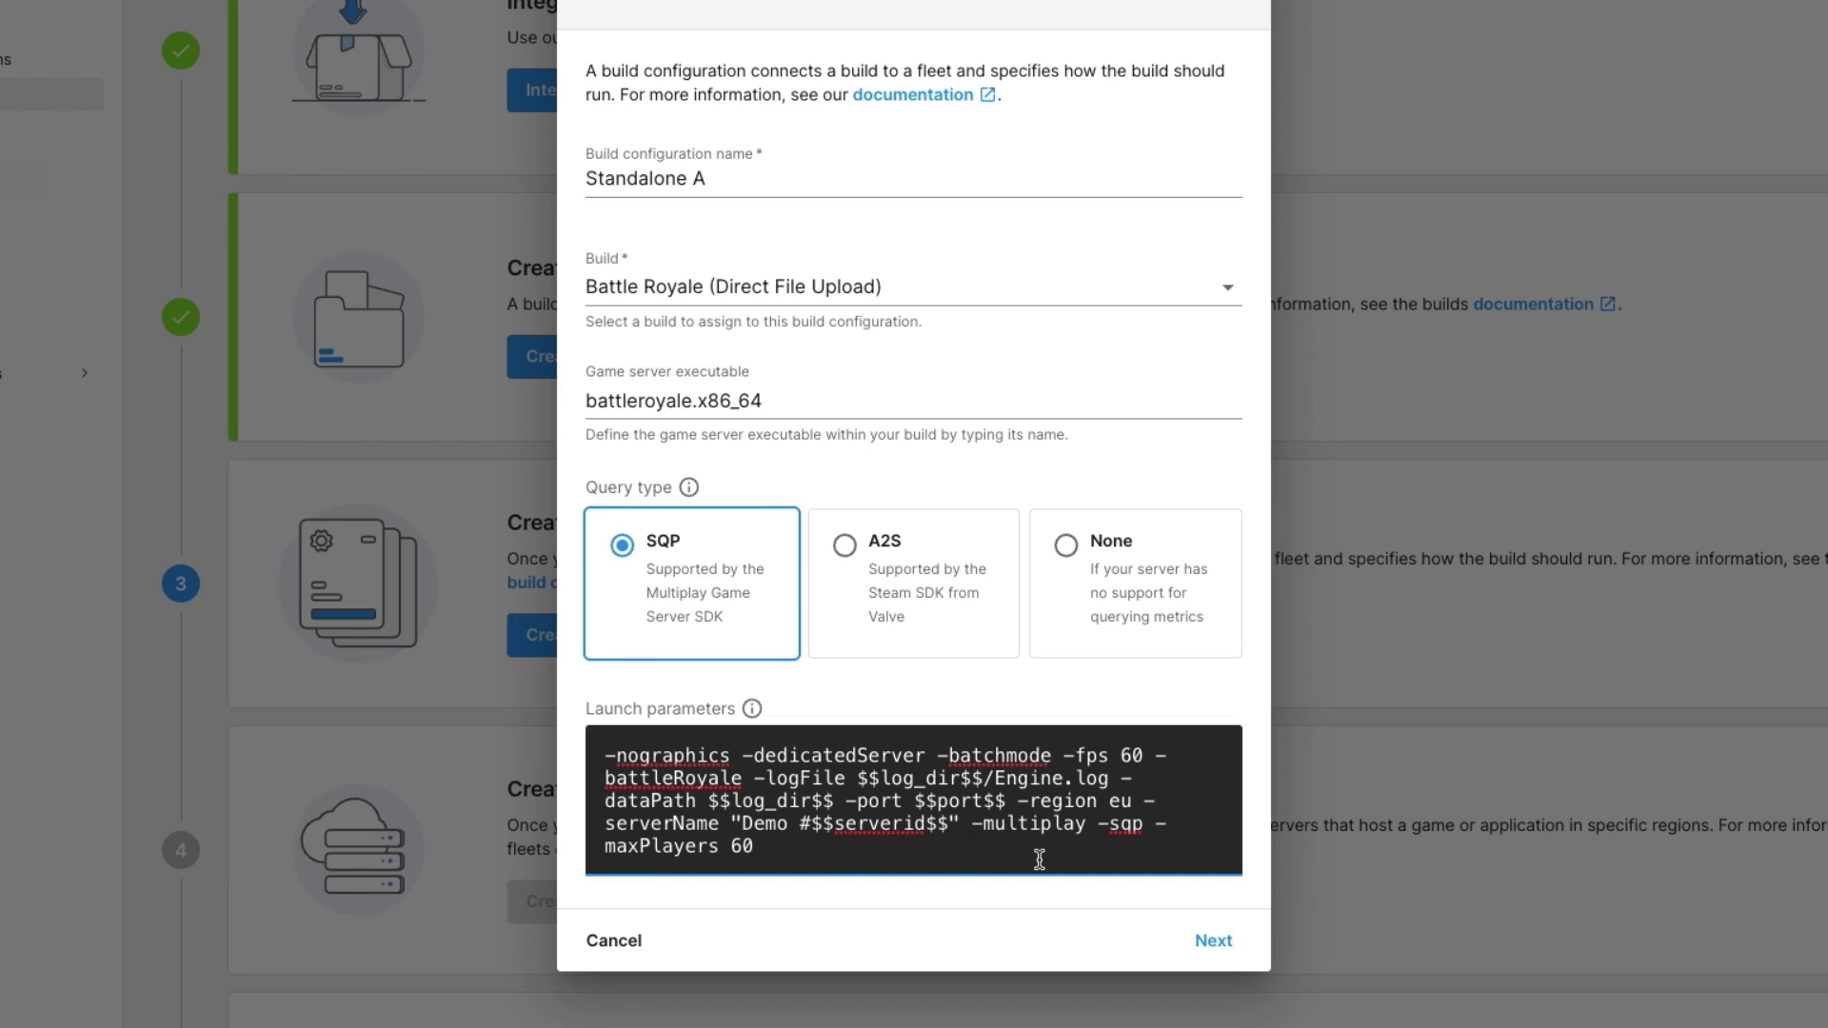
Review the new launch parameters: -logFile, $$port$$, serverName, -maxPlayers 60, -multiplay, -batchmode, -nographics.
{"action": "left_click_drag", "start_coordinate": [982, 787], "coordinate": [870, 785]}
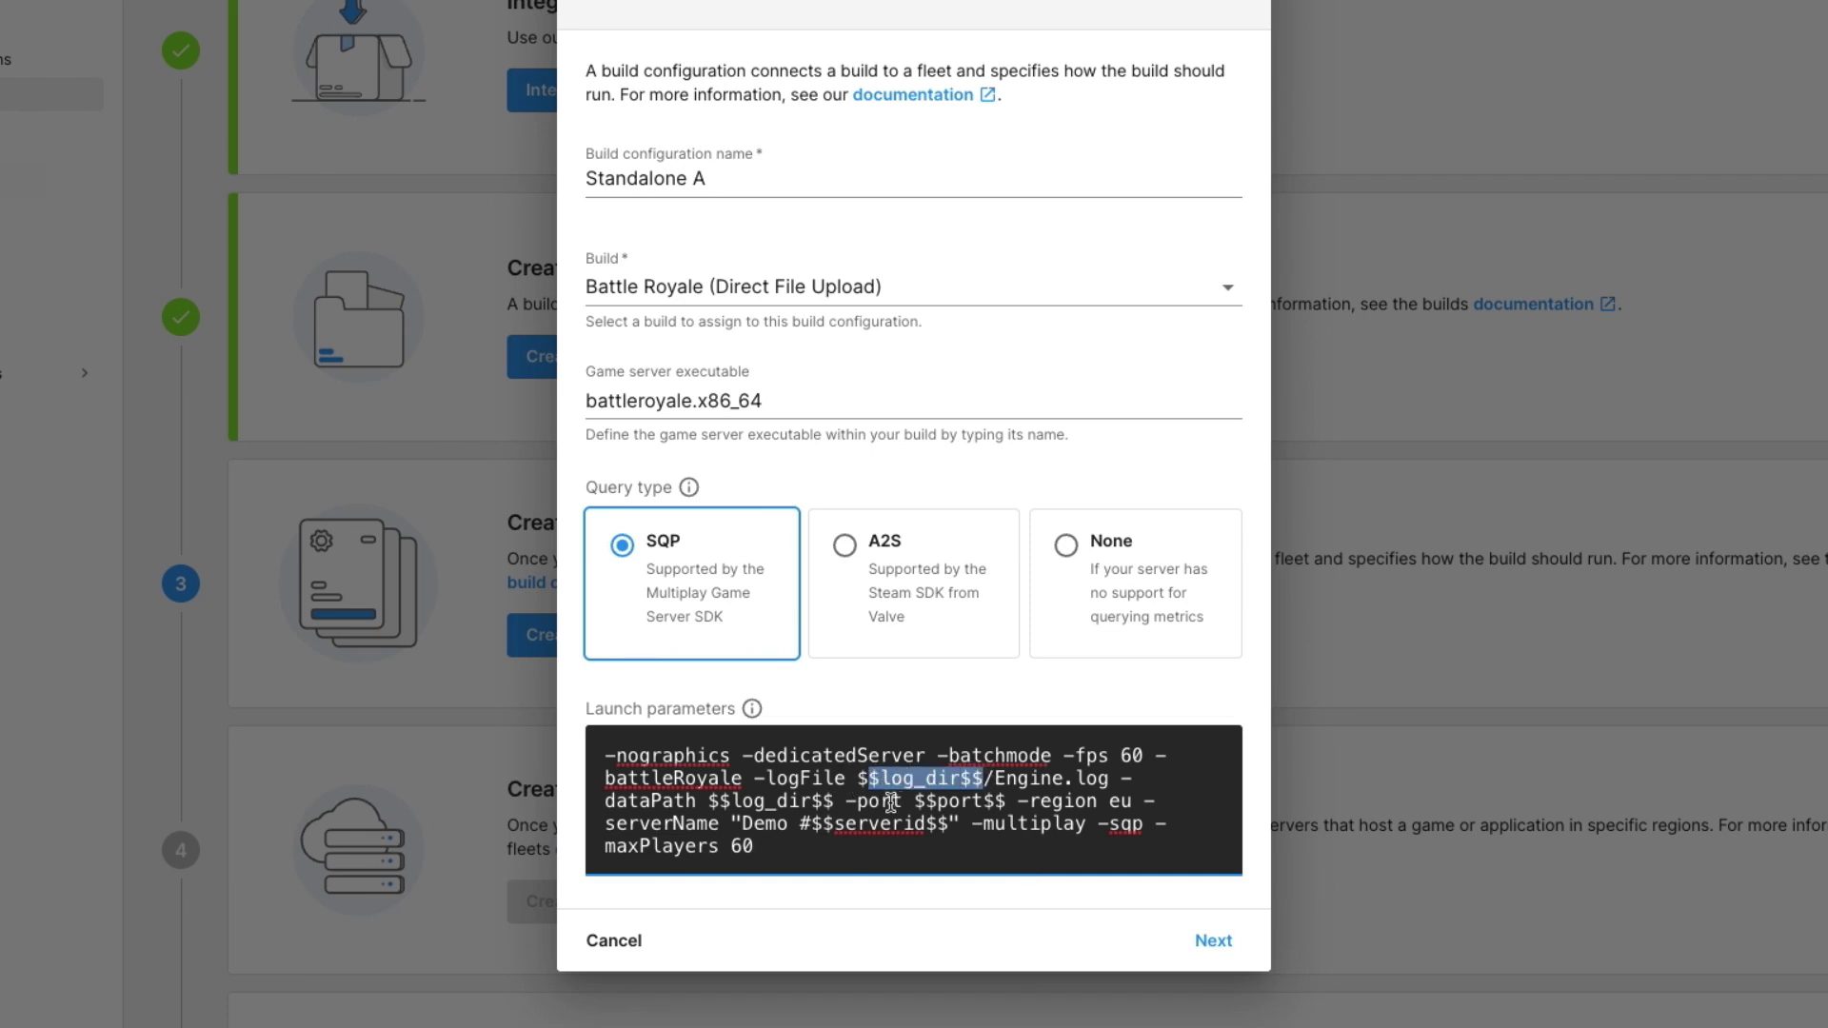
{"action": "left_click_drag", "start_coordinate": [1007, 803], "coordinate": [915, 802]}
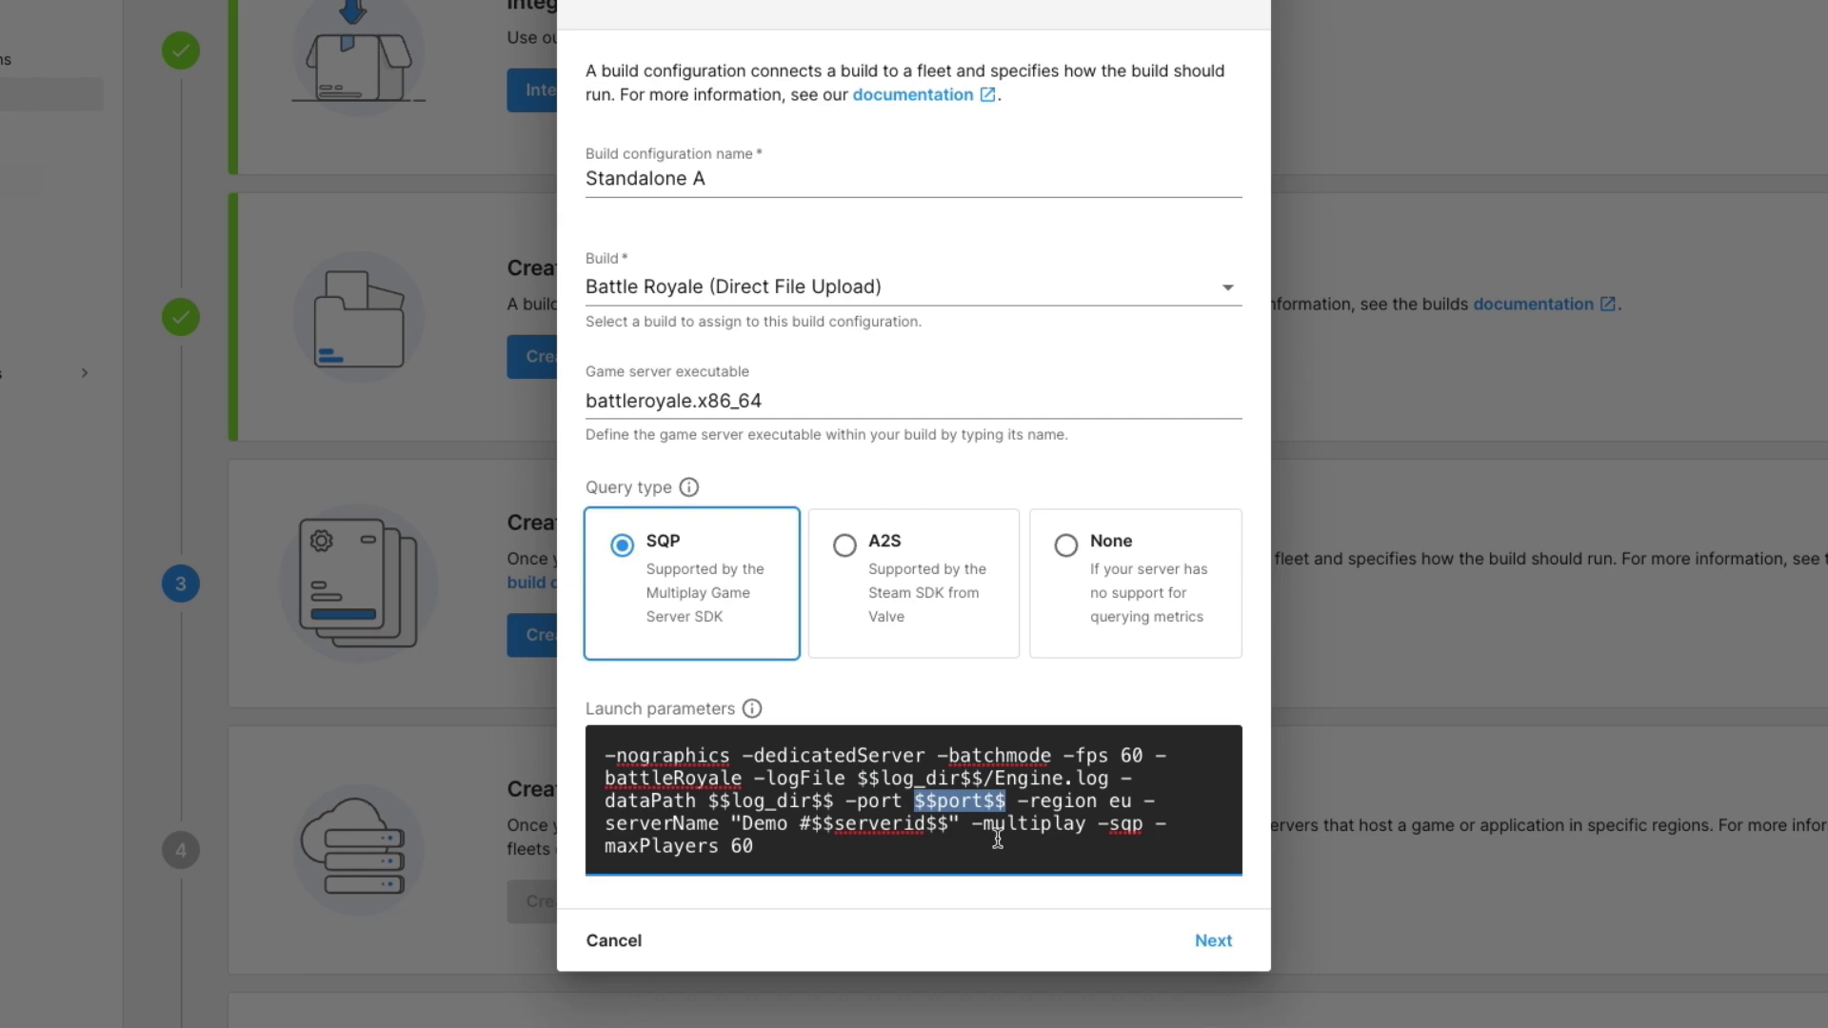
{"action": "left_click_drag", "start_coordinate": [789, 824], "coordinate": [945, 828]}
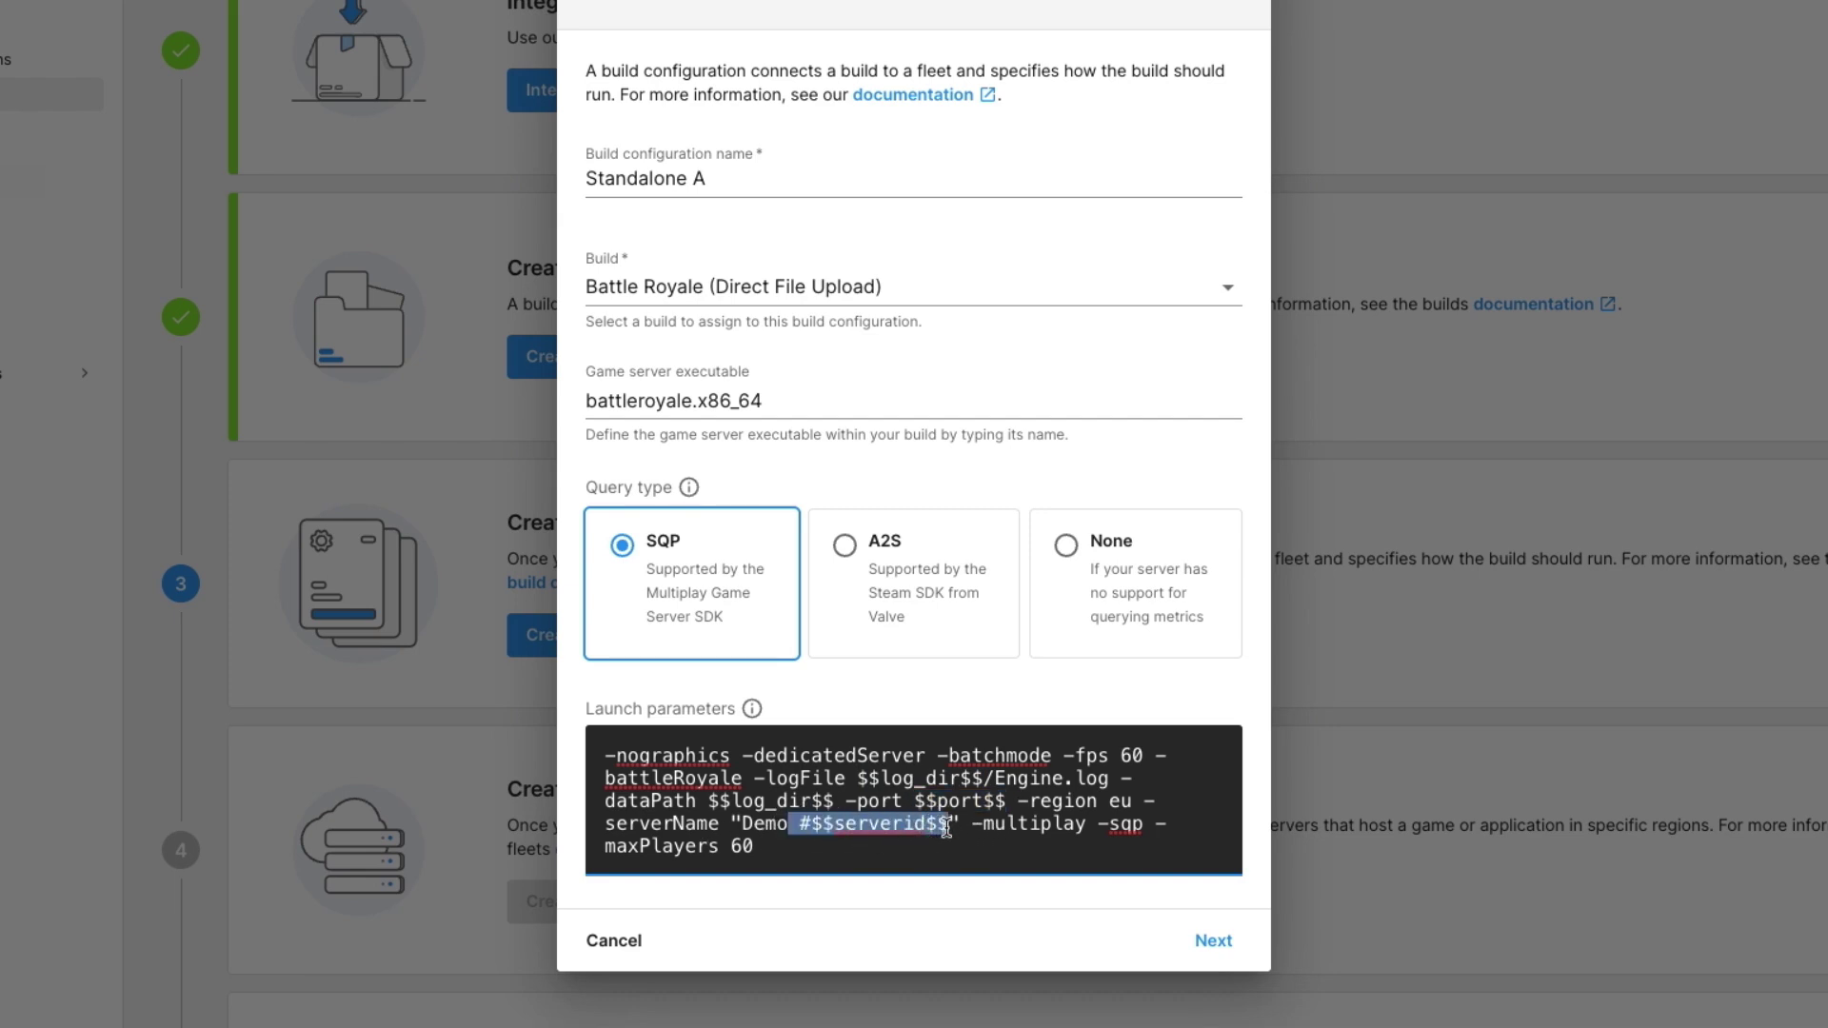
{"action": "left_click_drag", "start_coordinate": [762, 848], "coordinate": [612, 848]}
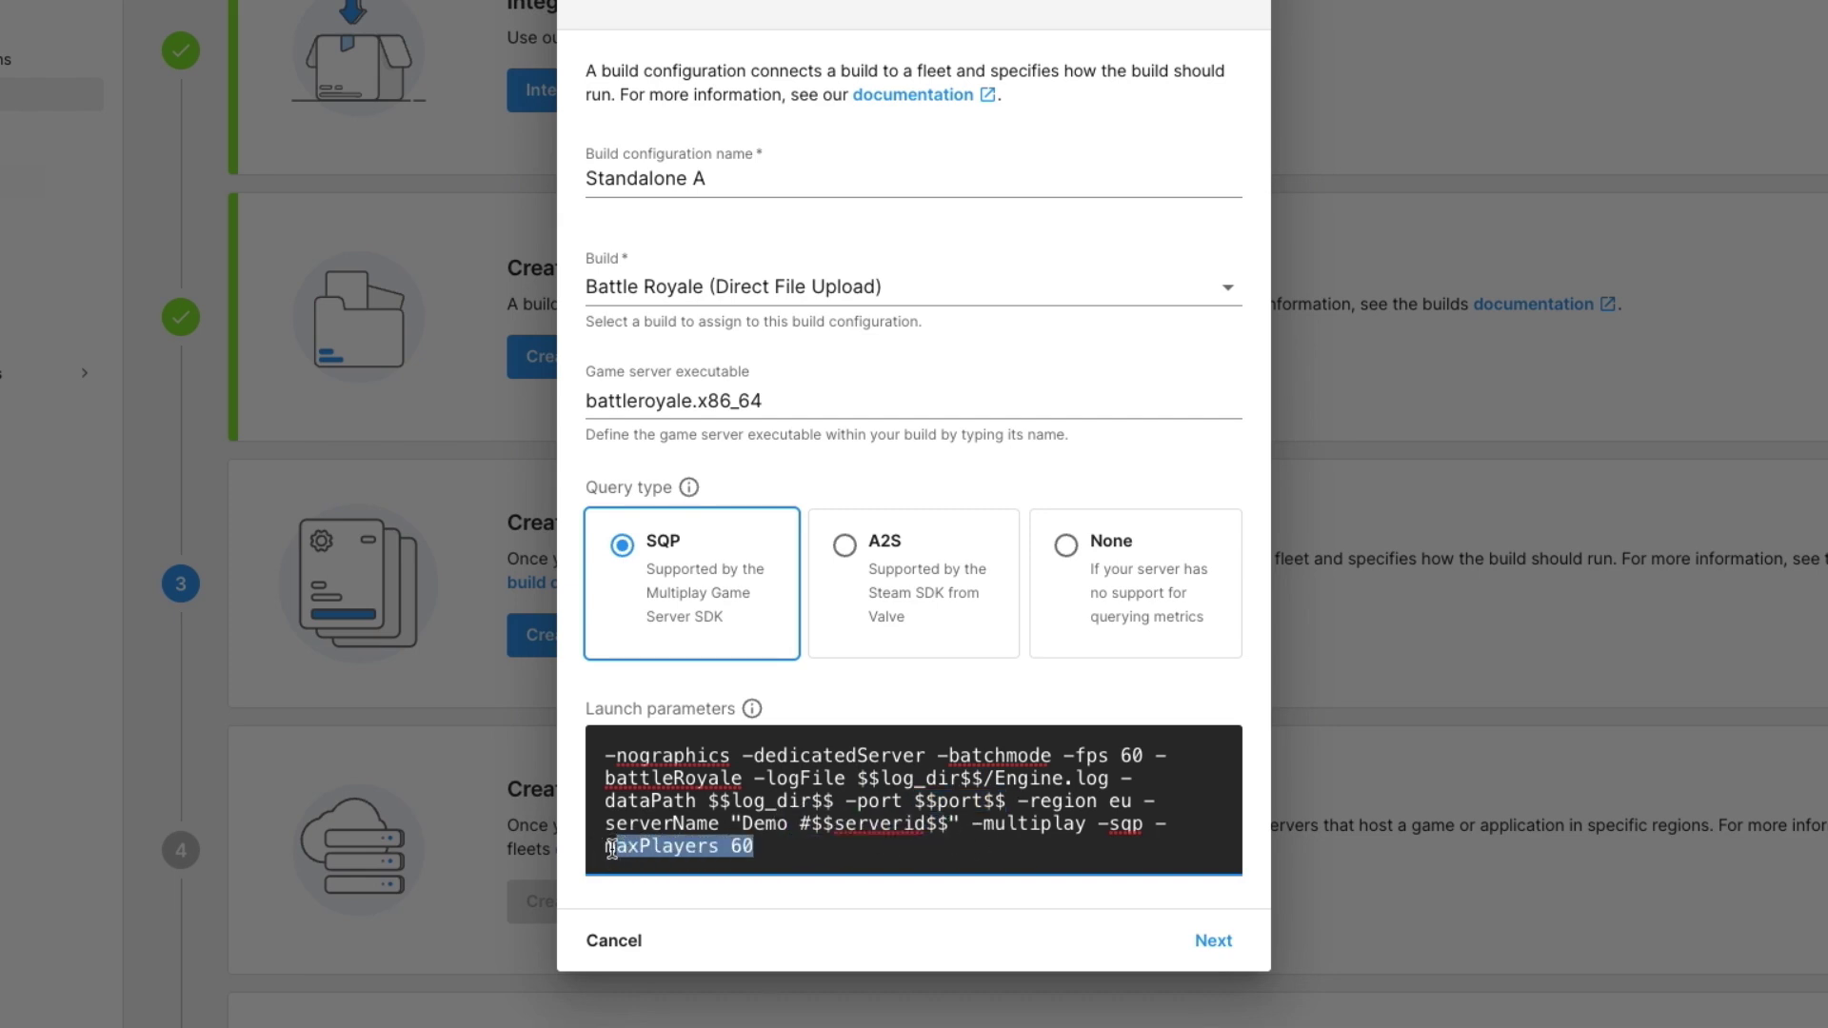
{"action": "left_click_drag", "start_coordinate": [1087, 824], "coordinate": [978, 824]}
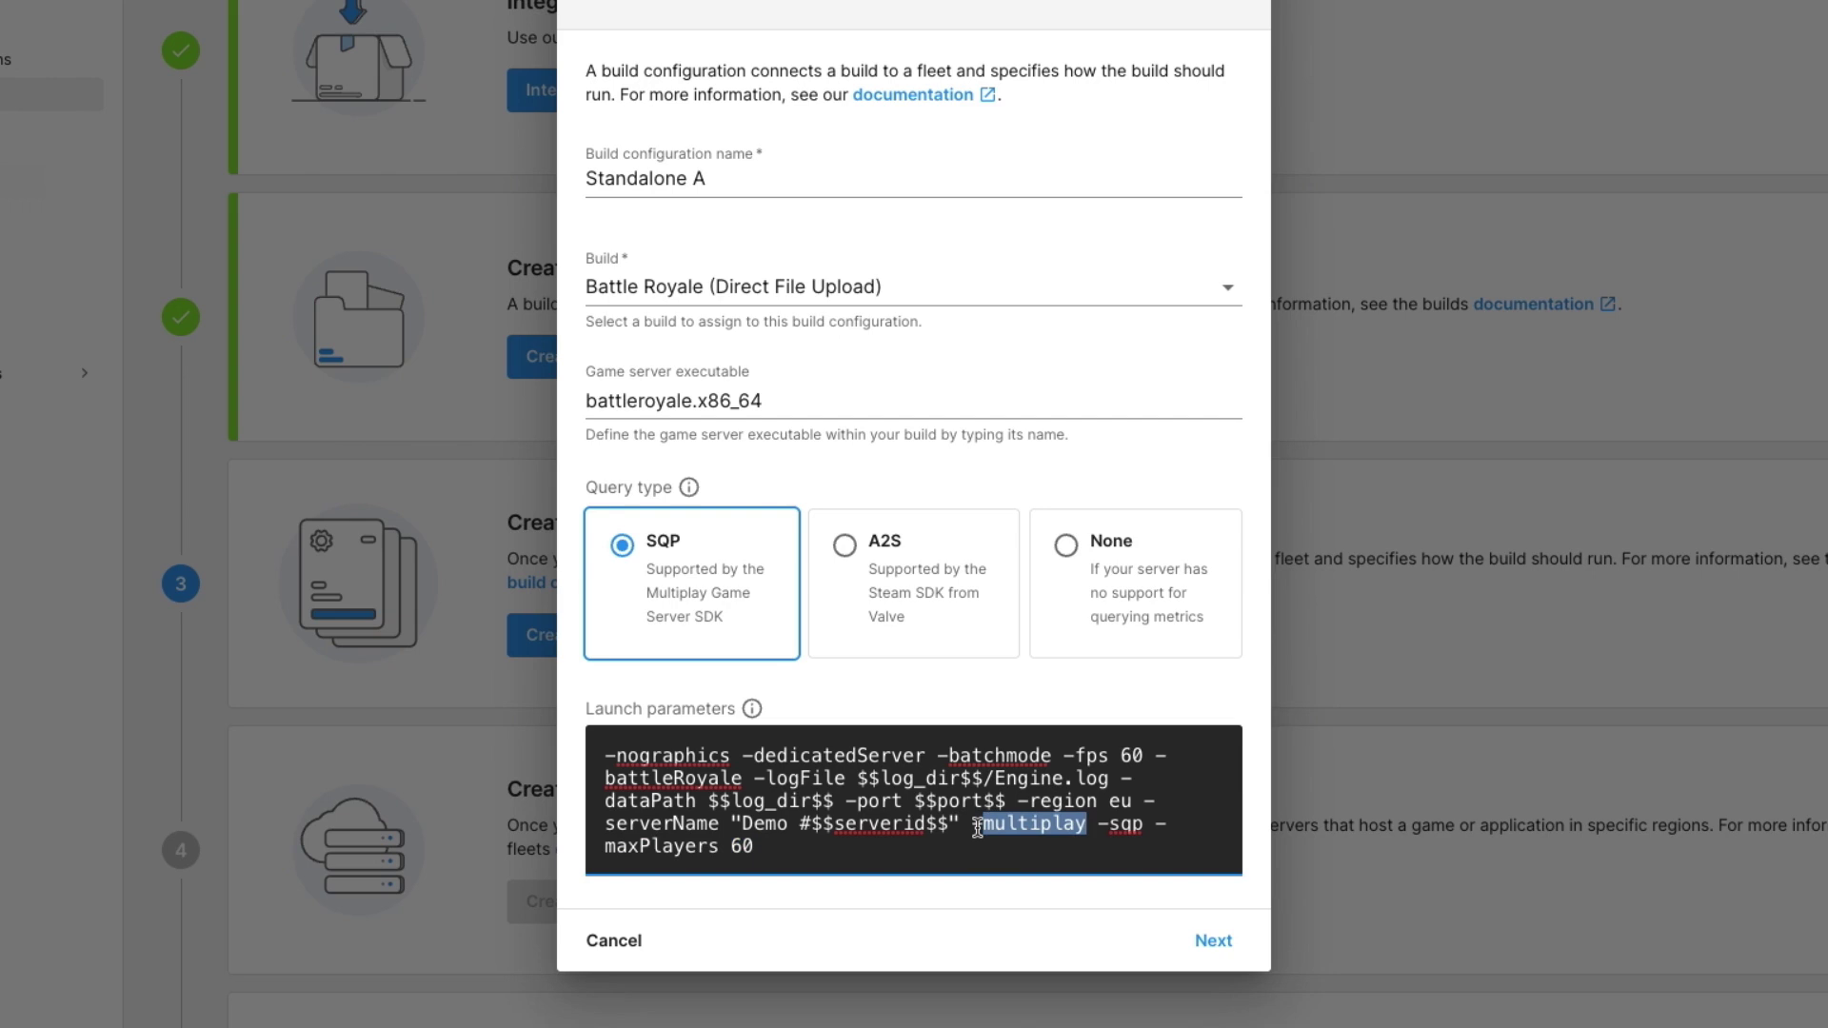
{"action": "left_click_drag", "start_coordinate": [925, 756], "coordinate": [757, 756]}
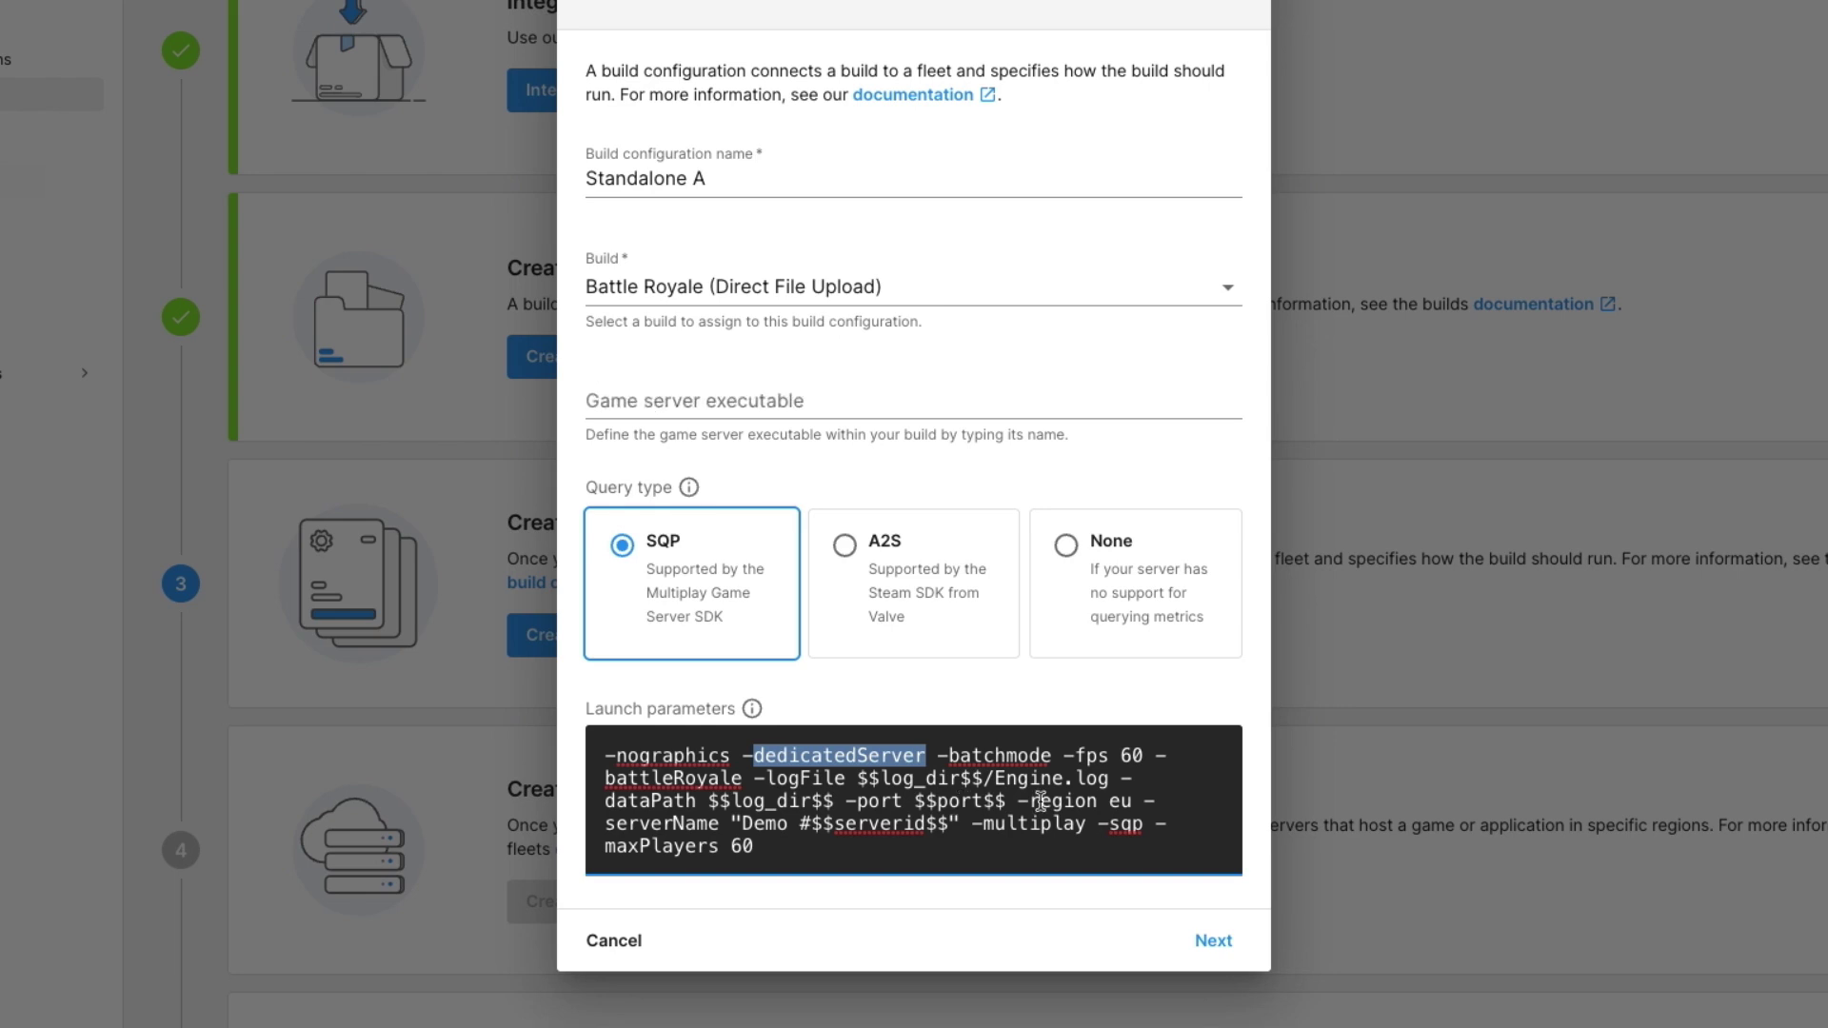
{"action": "double_click", "coordinate": [1007, 755]}
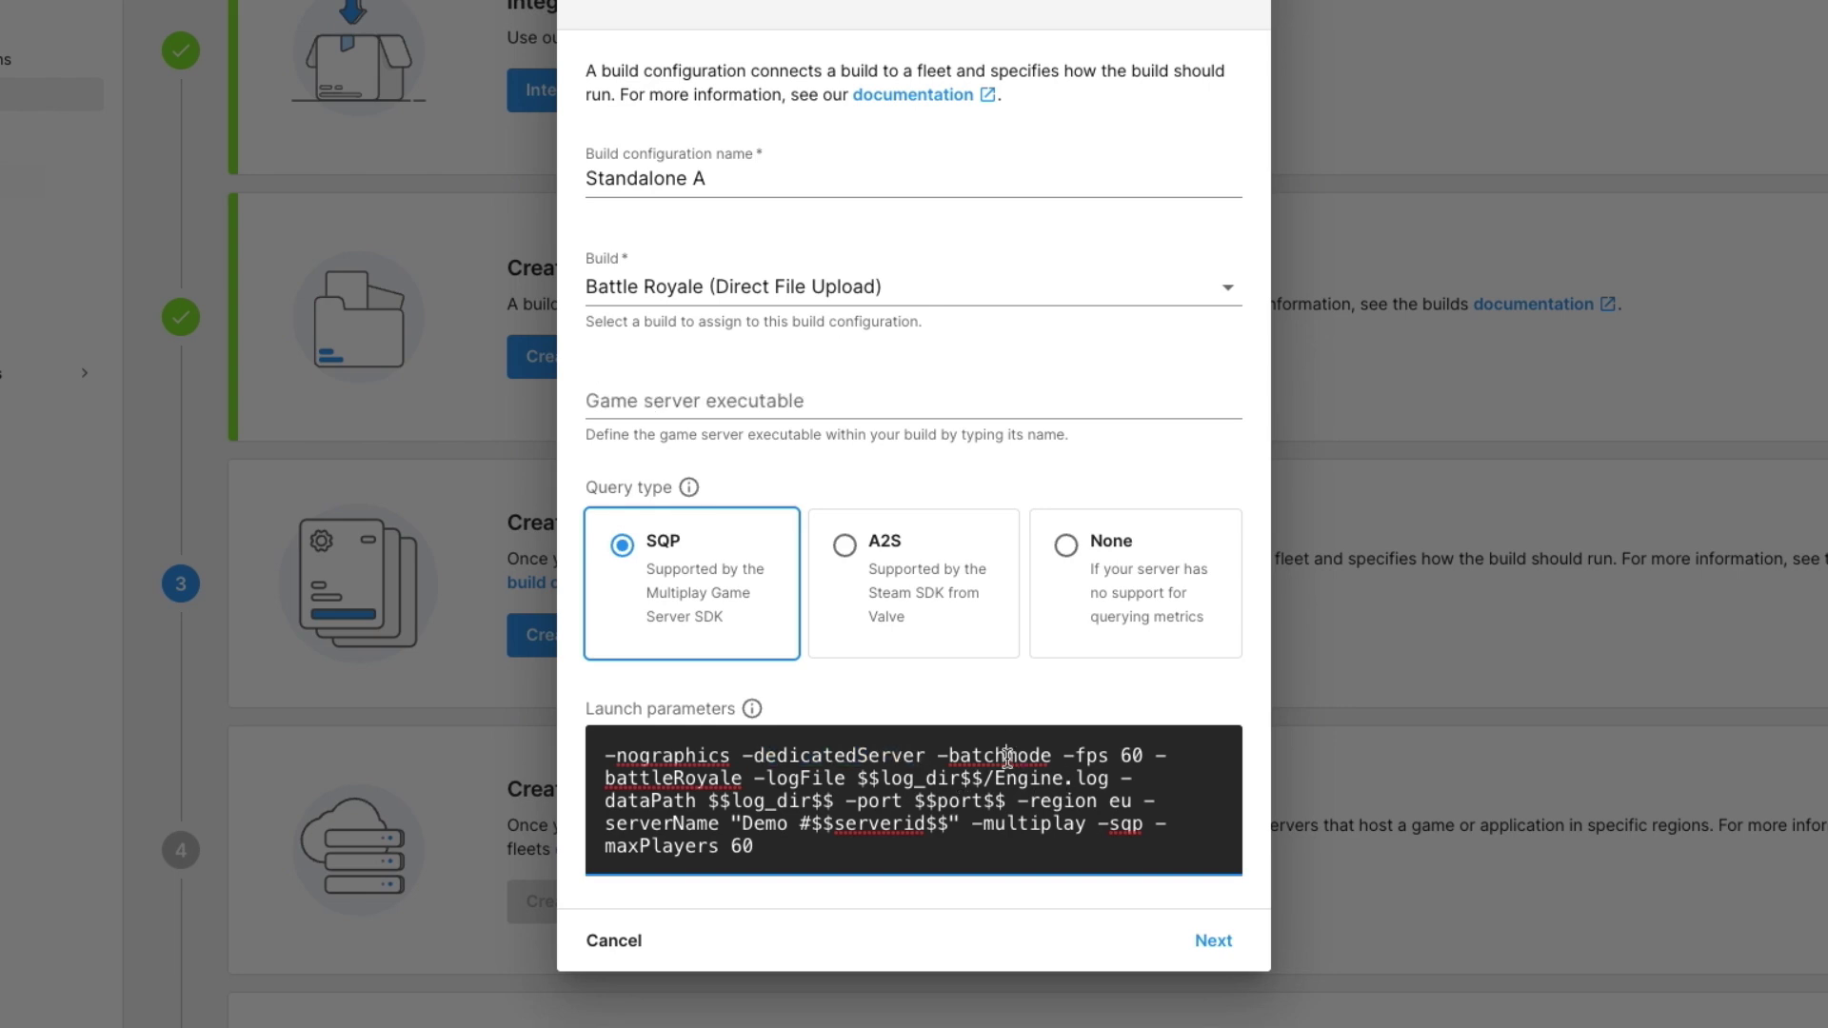
{"action": "double_click", "coordinate": [680, 755]}
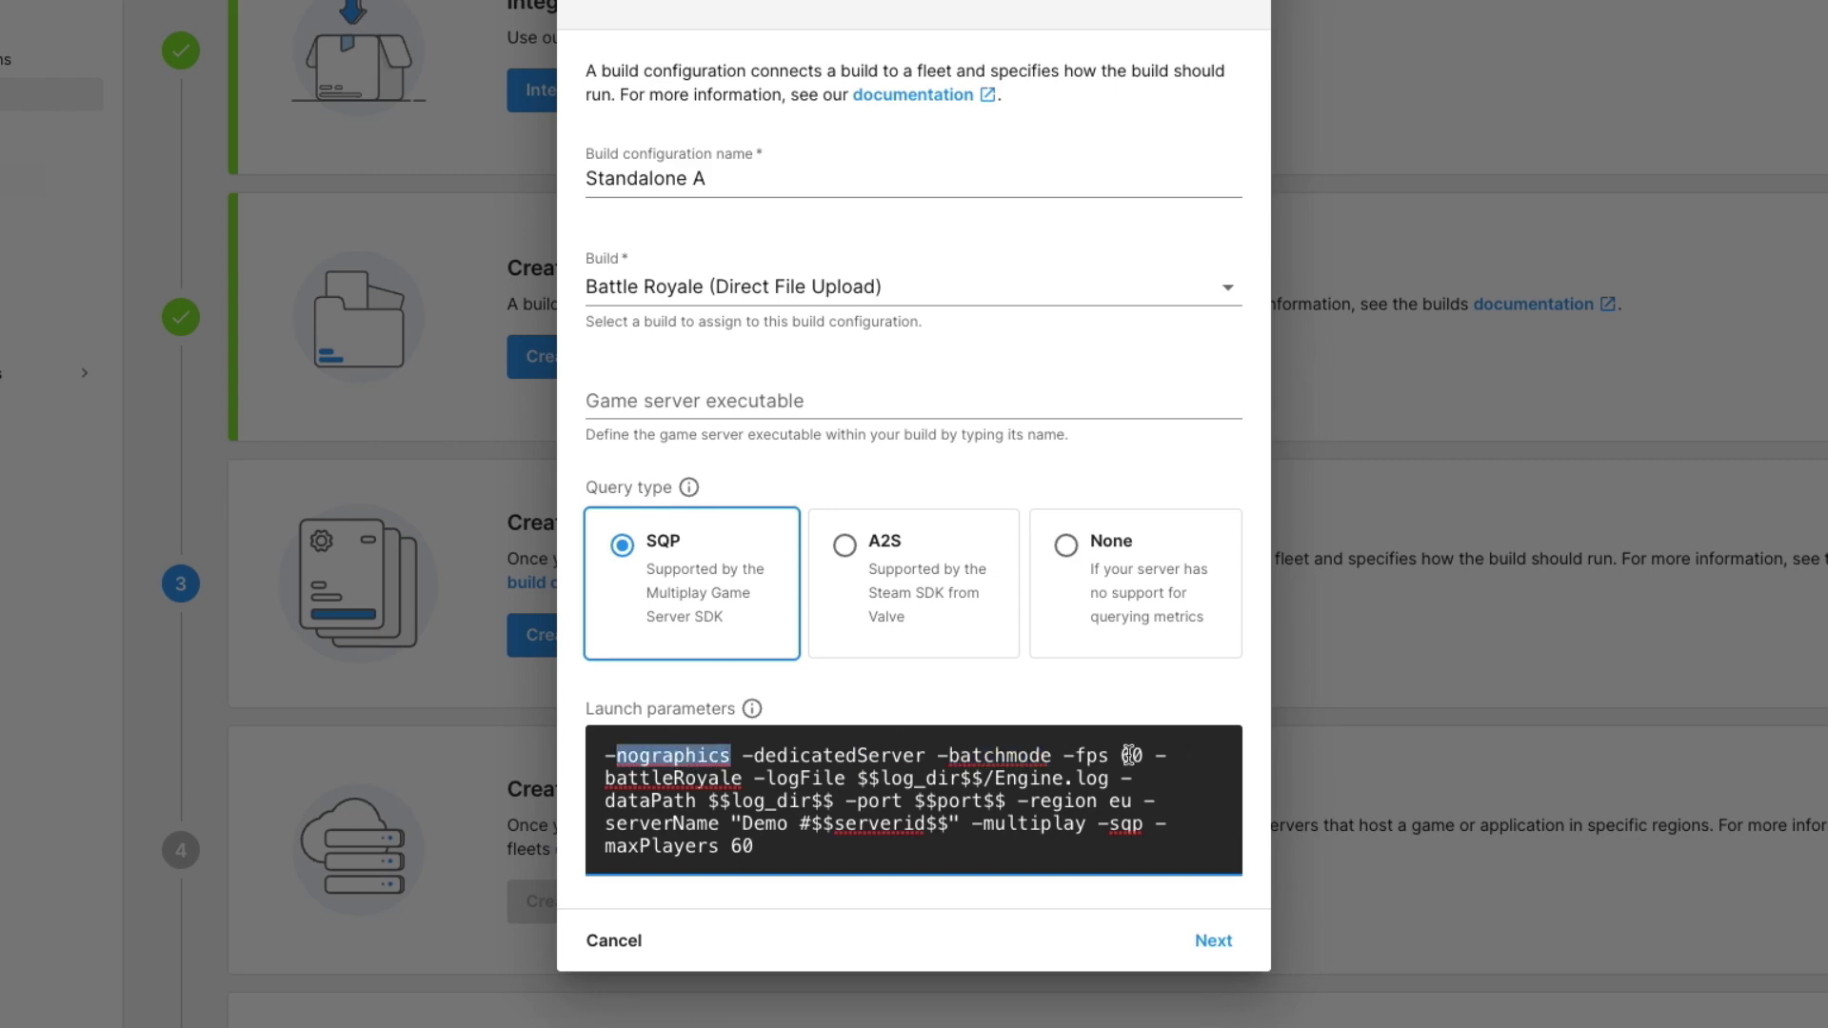
Set battleroyale.x86_64 as the game server executable and continue to configuration variables.
{"action": "left_click", "coordinate": [819, 407]}
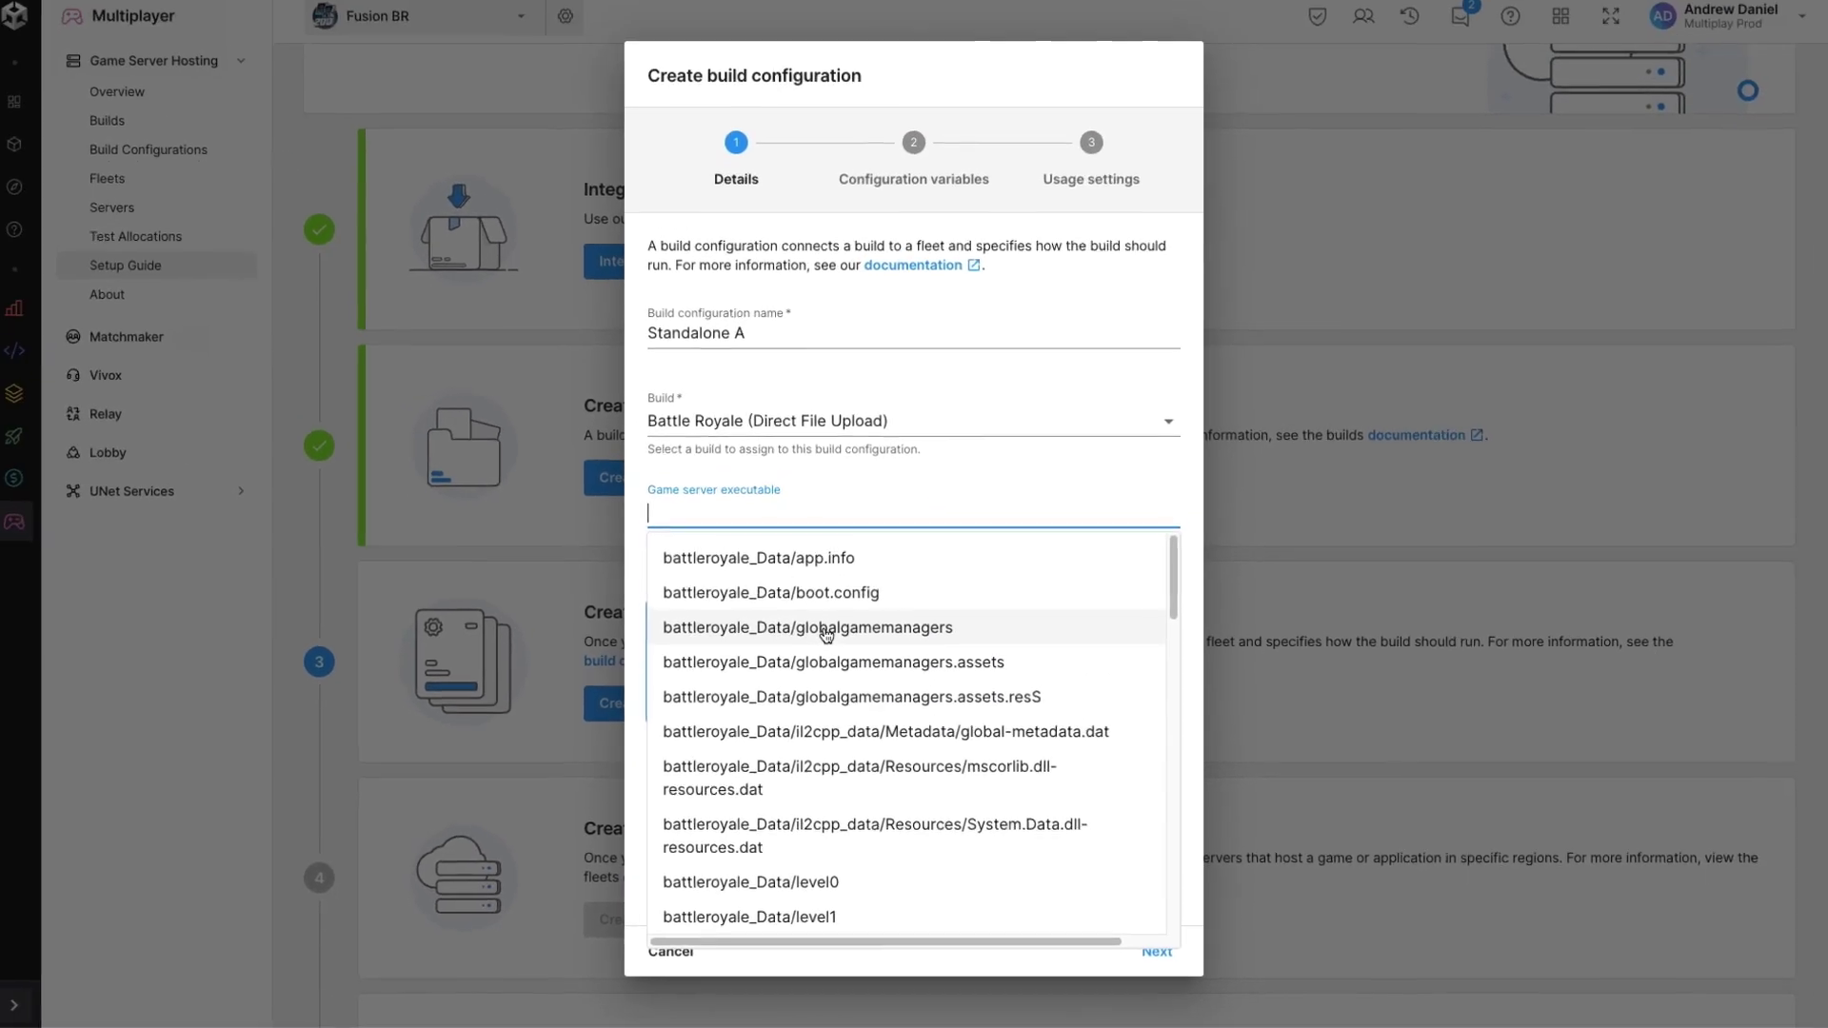
{"action": "type", "text": "x86"}
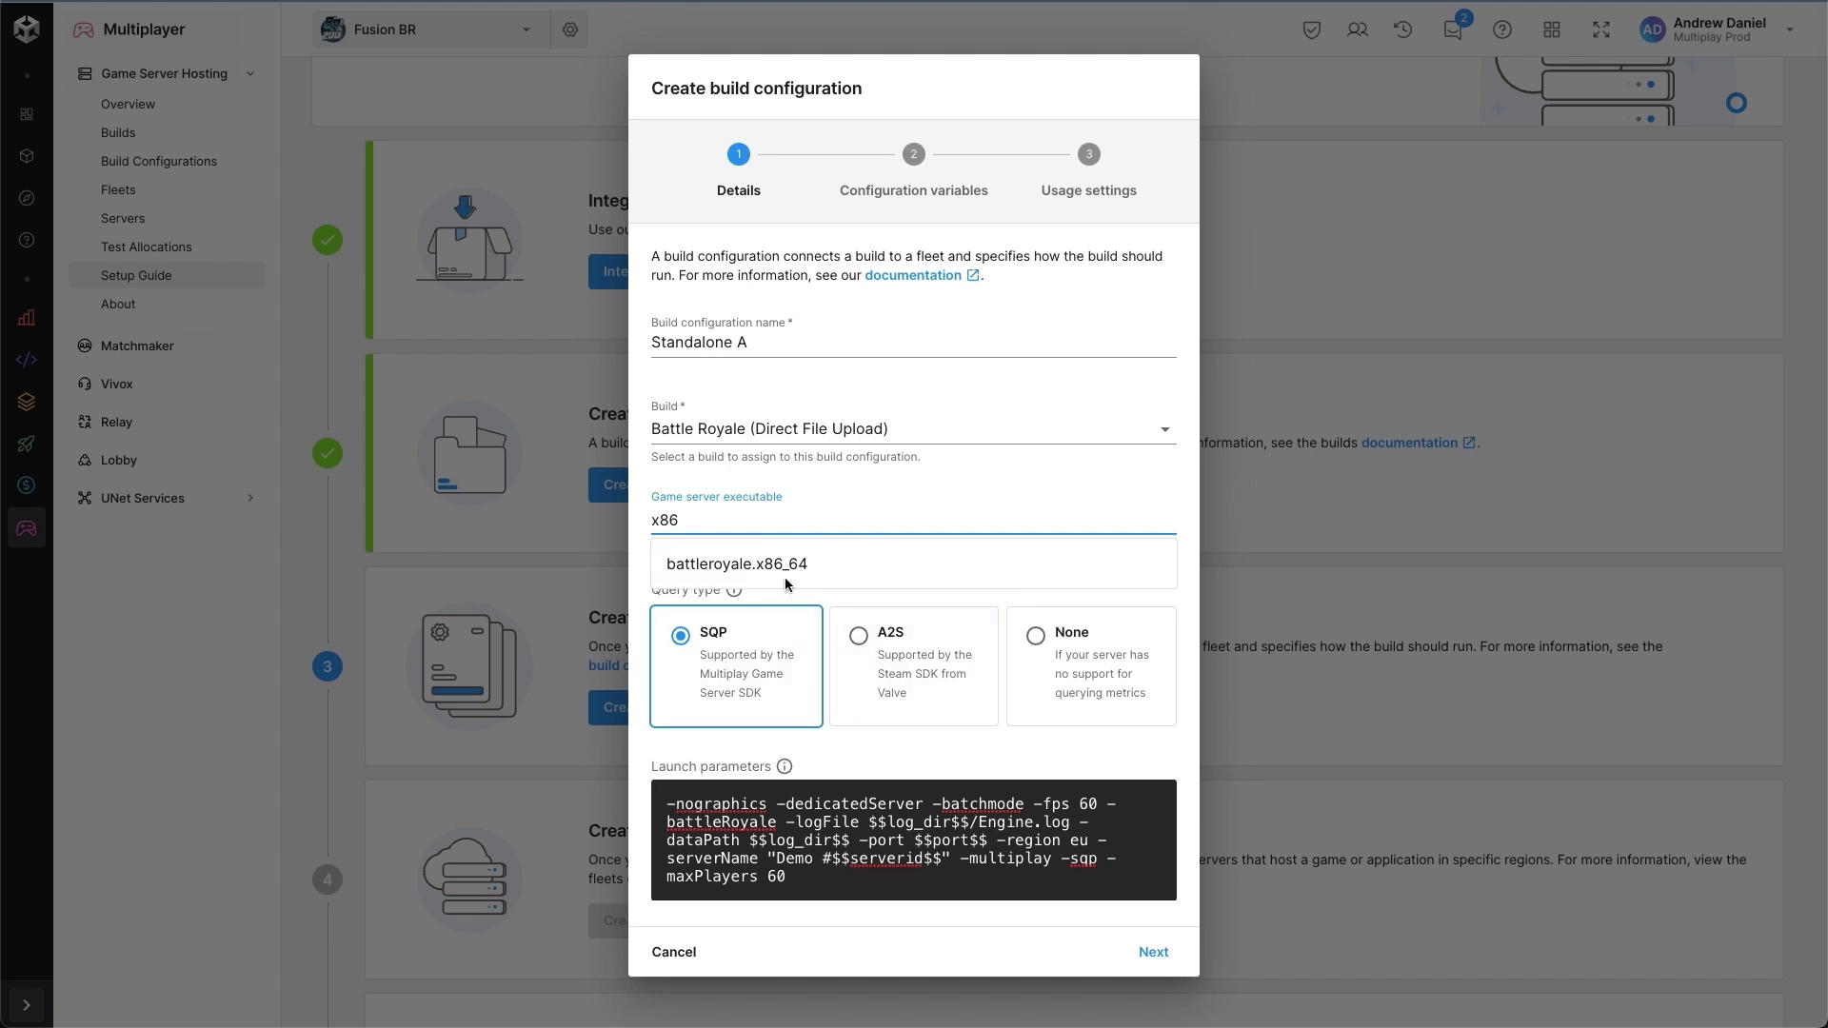
{"action": "left_click", "coordinate": [783, 572]}
{"action": "left_click", "coordinate": [1147, 952]}
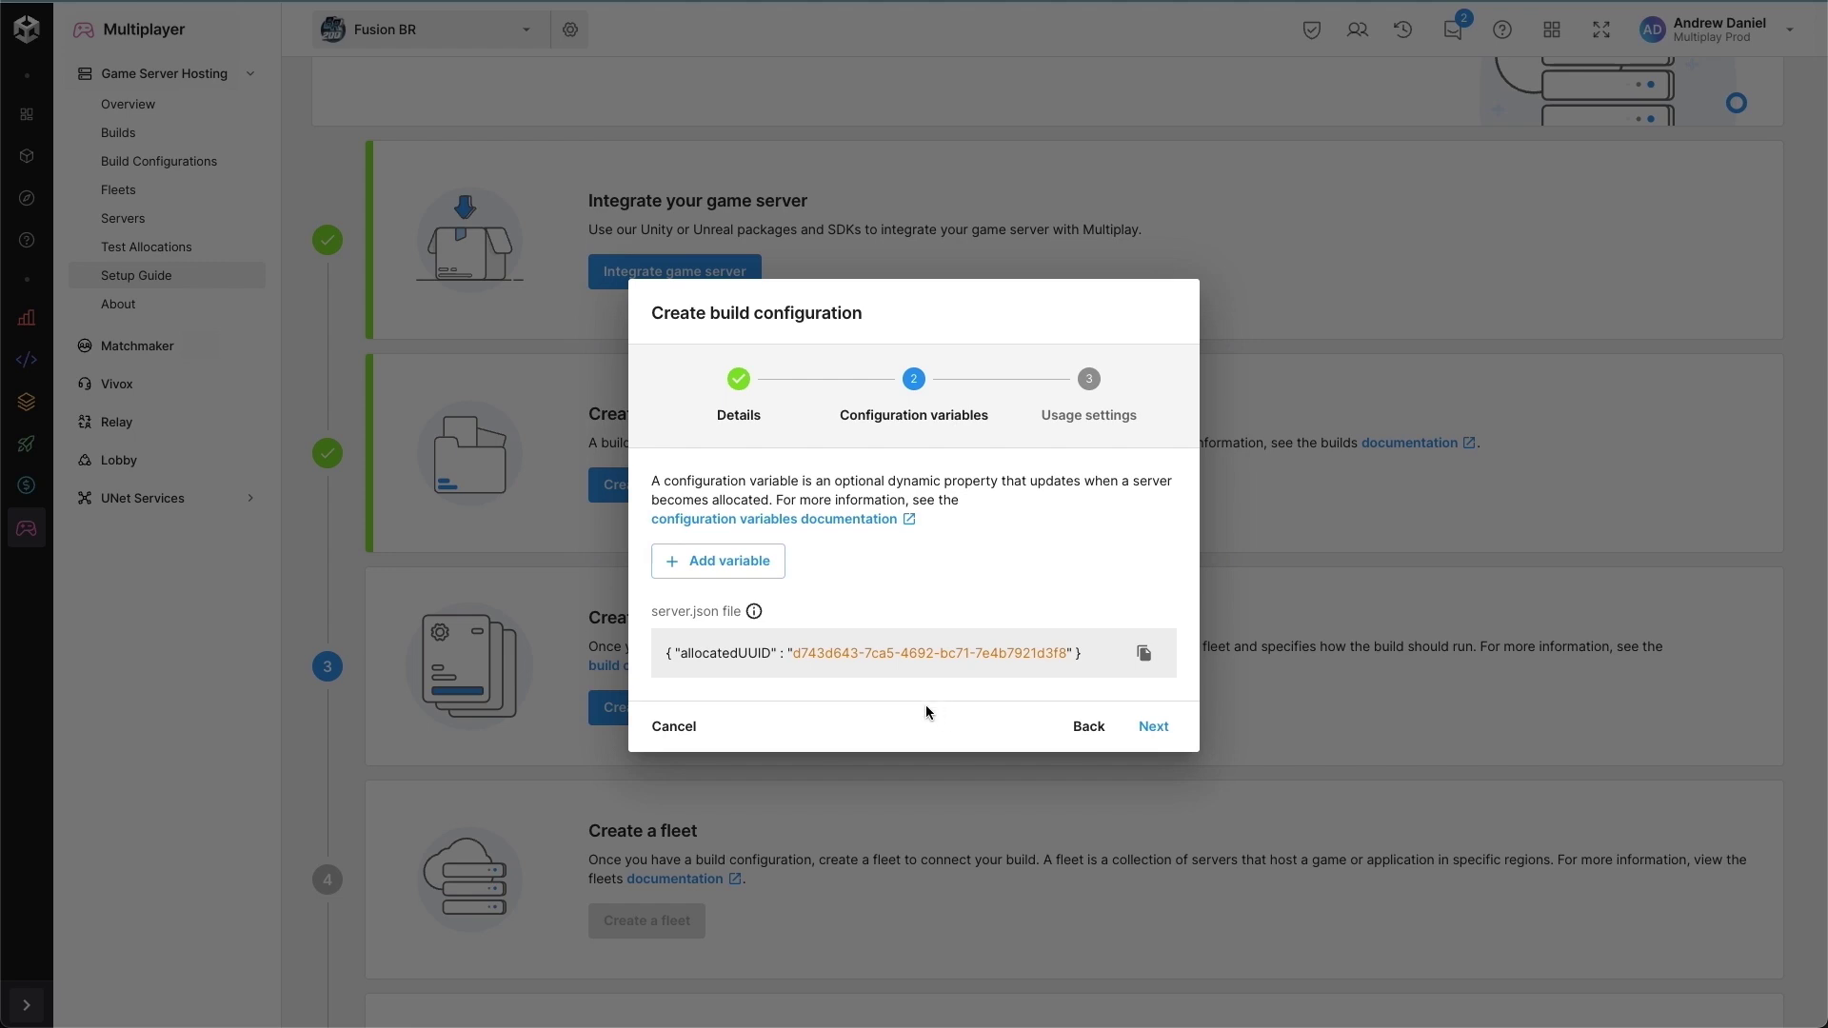
Check the default server.json configuration variables and continue to usage settings.
{"action": "left_click", "coordinate": [665, 611]}
{"action": "left_click_drag", "start_coordinate": [665, 611], "coordinate": [726, 617]}
{"action": "left_click", "coordinate": [1154, 725]}
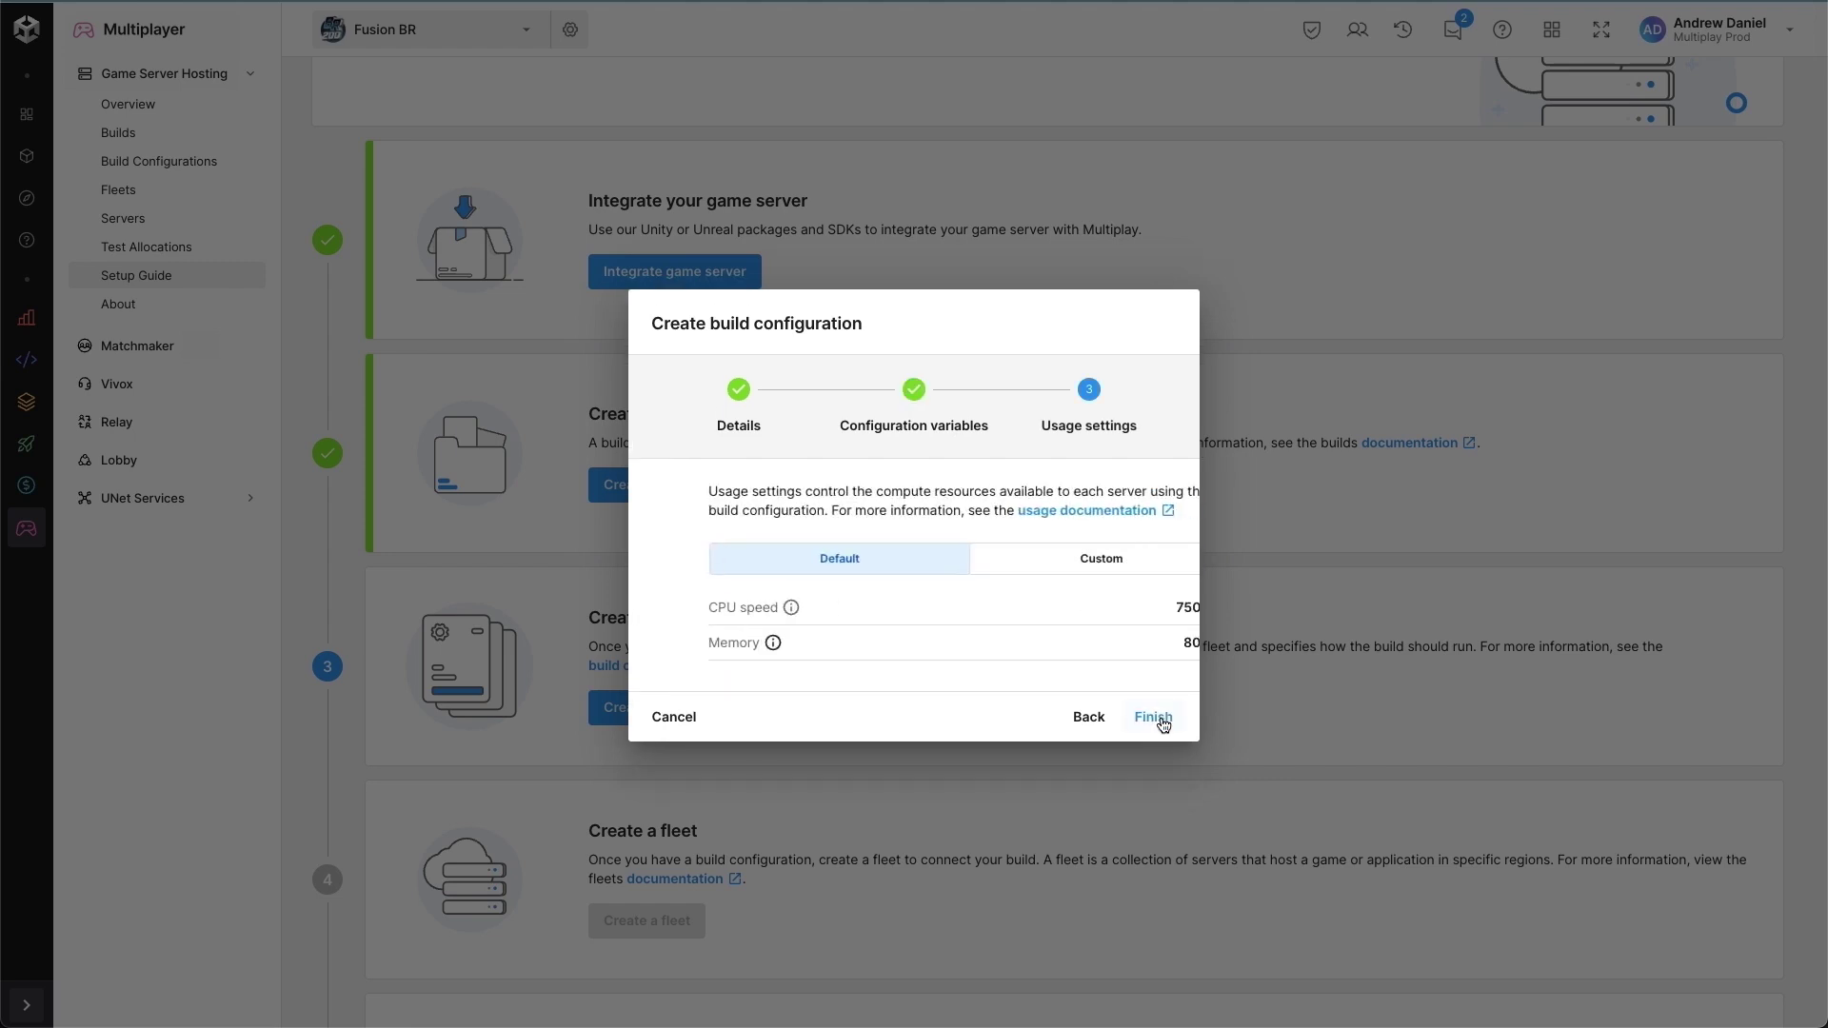
Use custom usage settings of 2000 MHz CPU and 1024 MB memory, then finish the configuration.
{"action": "left_click", "coordinate": [1036, 568]}
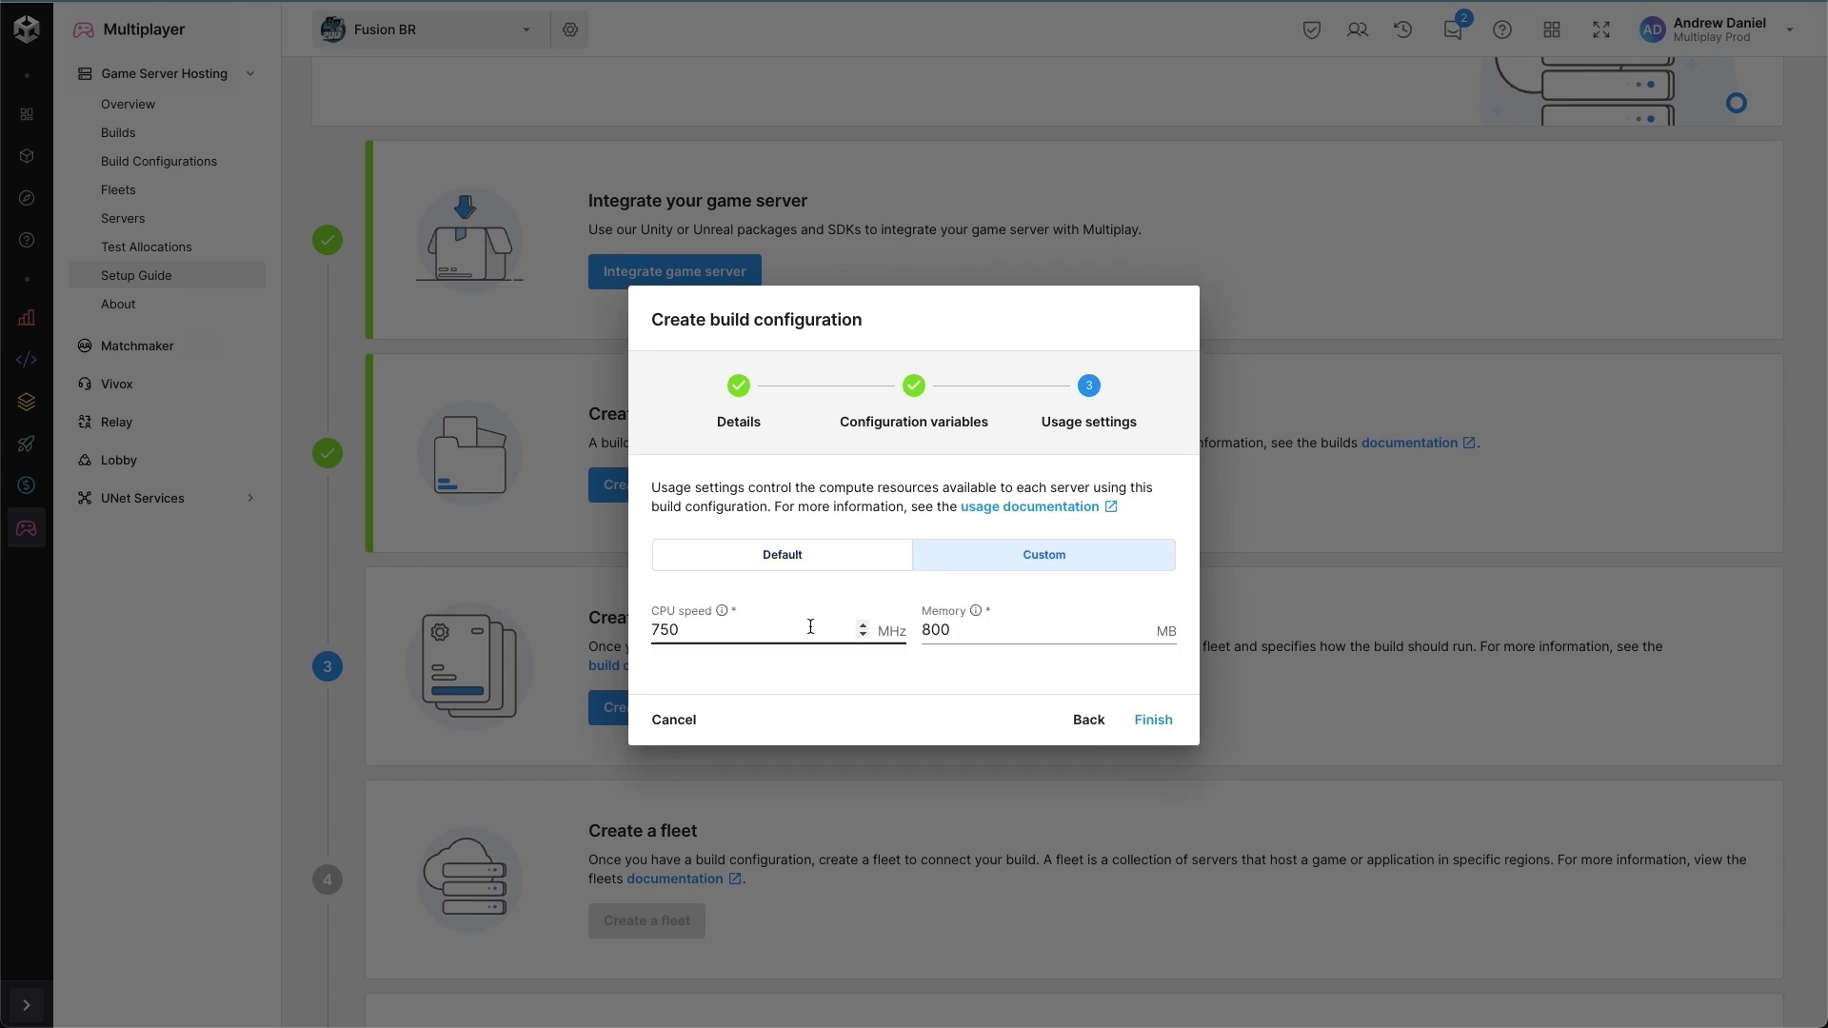
{"action": "left_click_drag", "start_coordinate": [810, 626], "coordinate": [633, 627]}
{"action": "type", "text": "2000"}
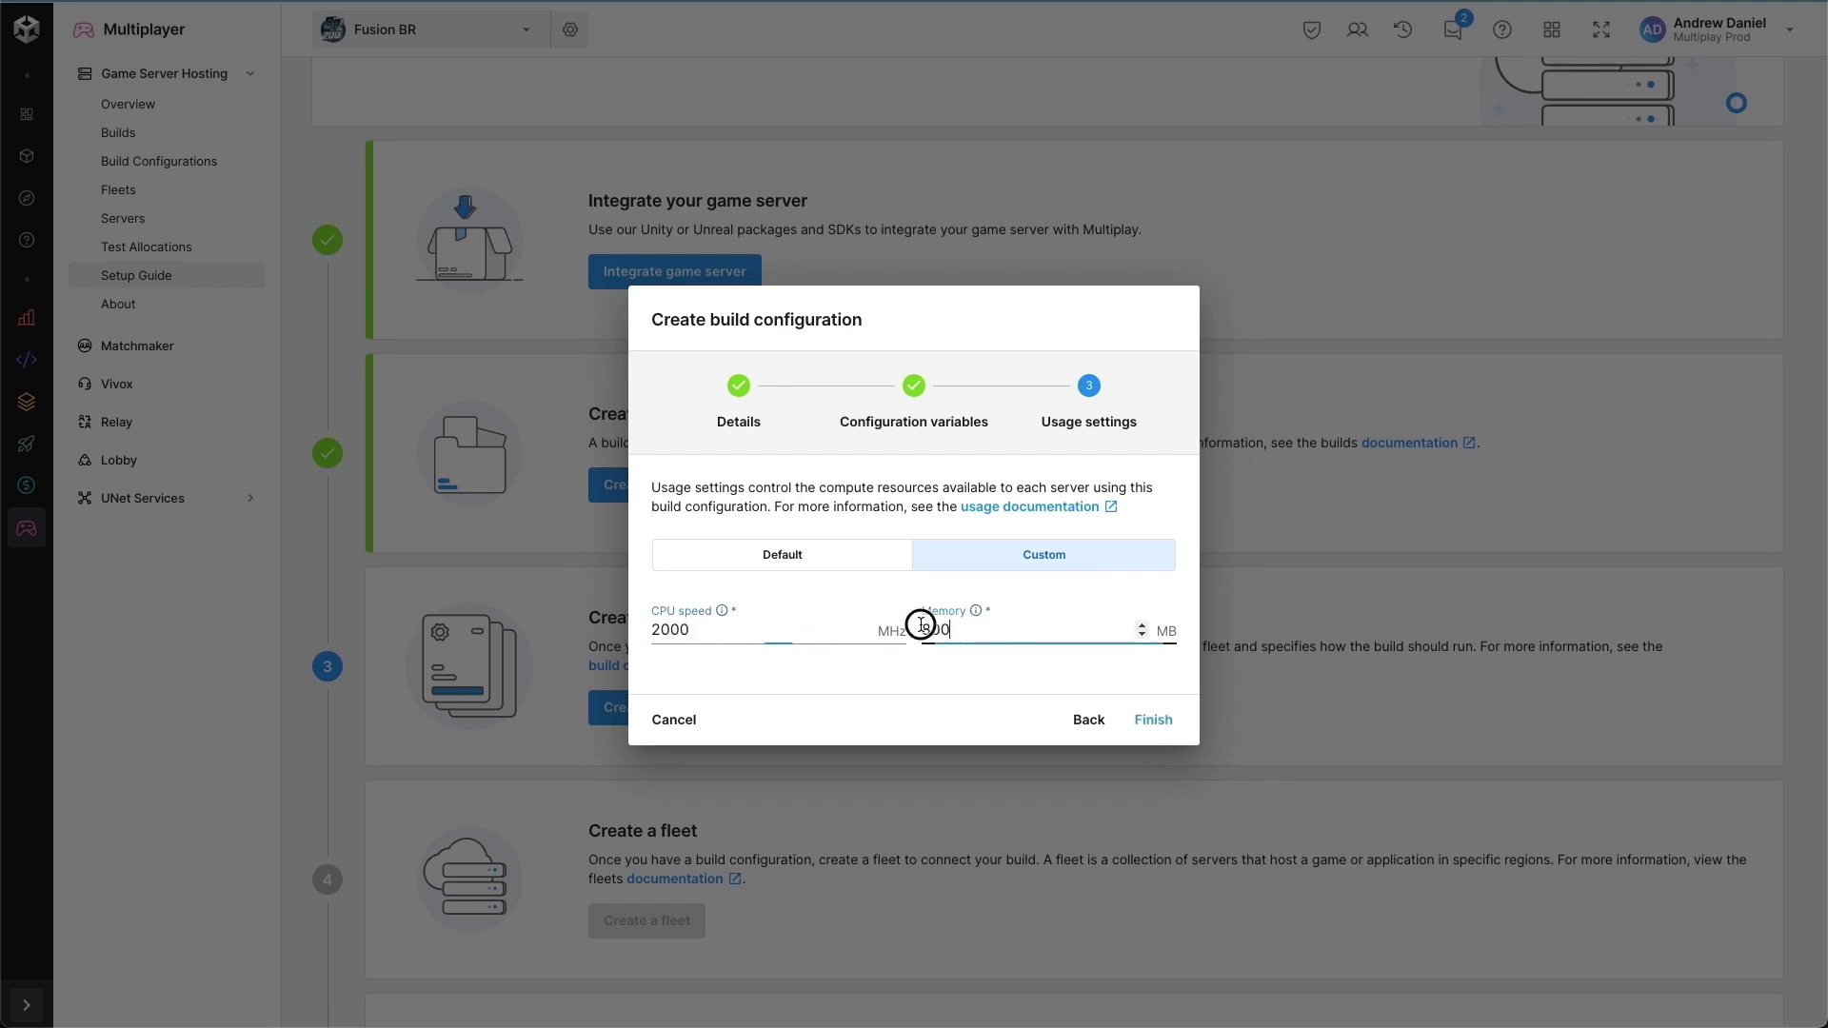
{"action": "left_click_drag", "start_coordinate": [918, 627], "coordinate": [955, 629]}
{"action": "type", "text": "1024"}
{"action": "left_click", "coordinate": [1138, 721]}
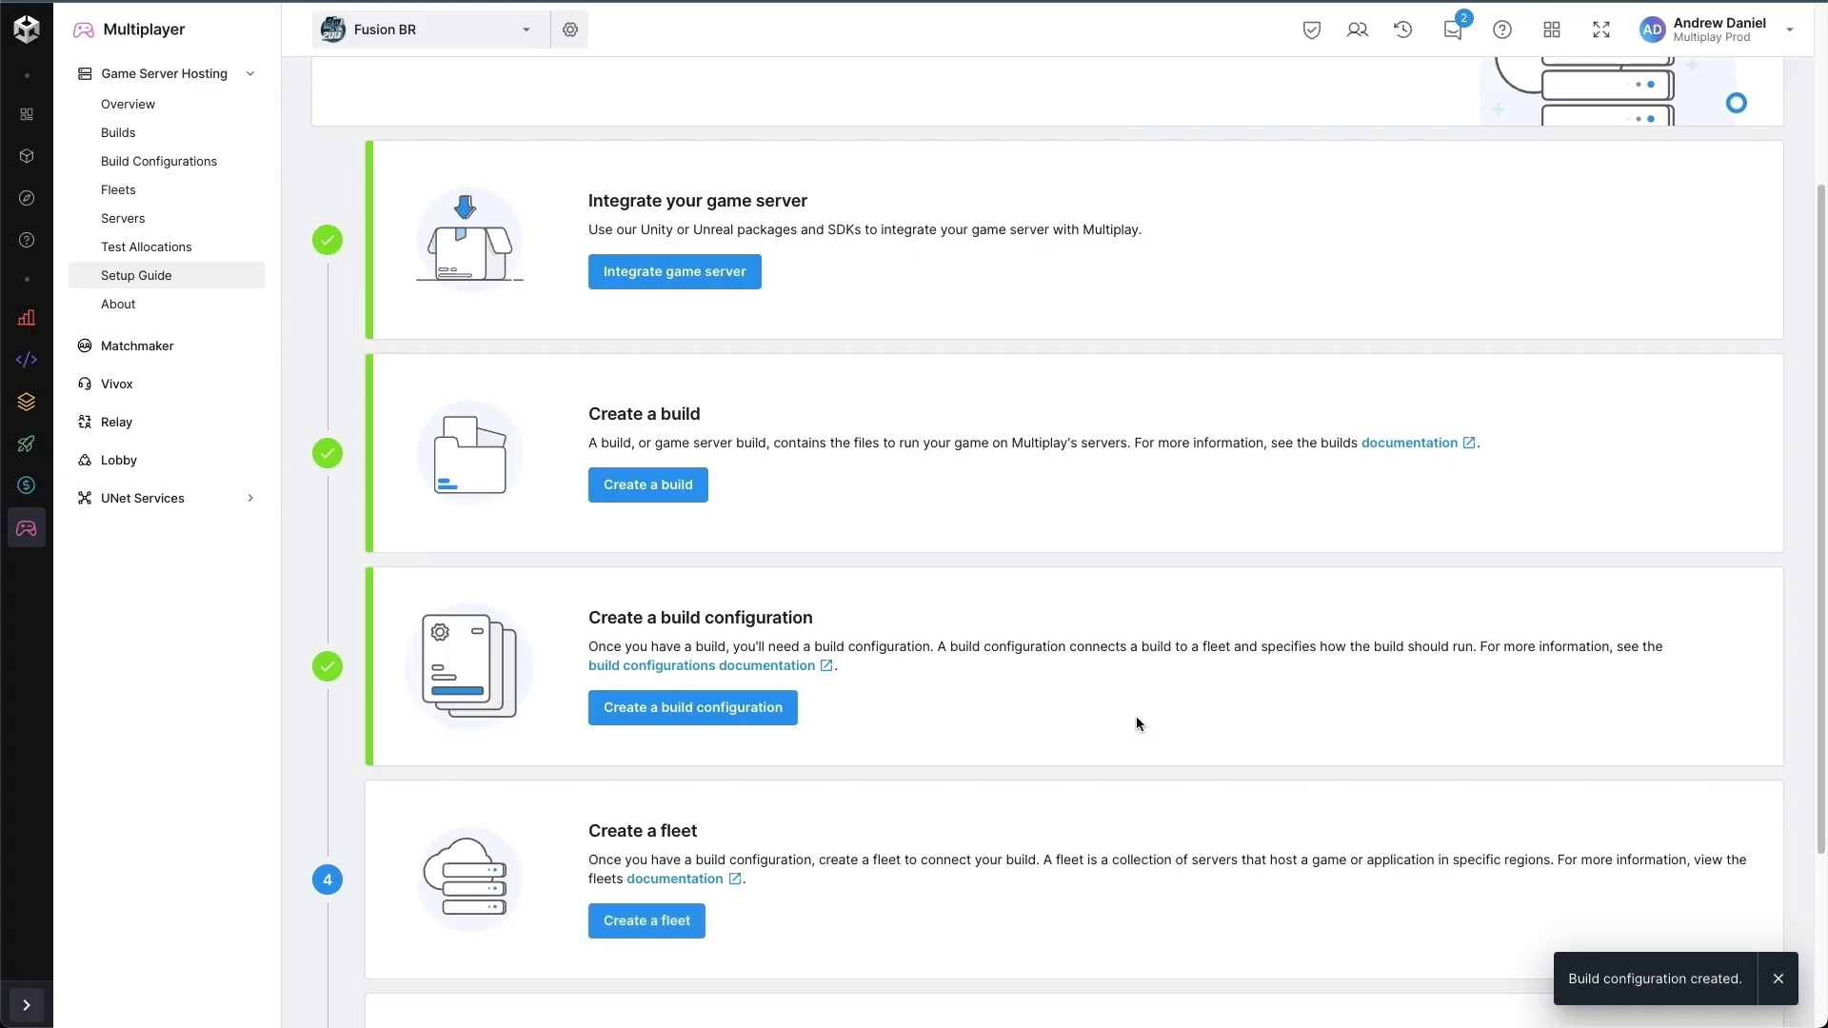
Scroll the Setup Guide to confirm build steps are done and fleet creation is step 4.
{"action": "scroll", "coordinate": [1090, 712], "scroll_direction": "down", "scroll_amount": 1}
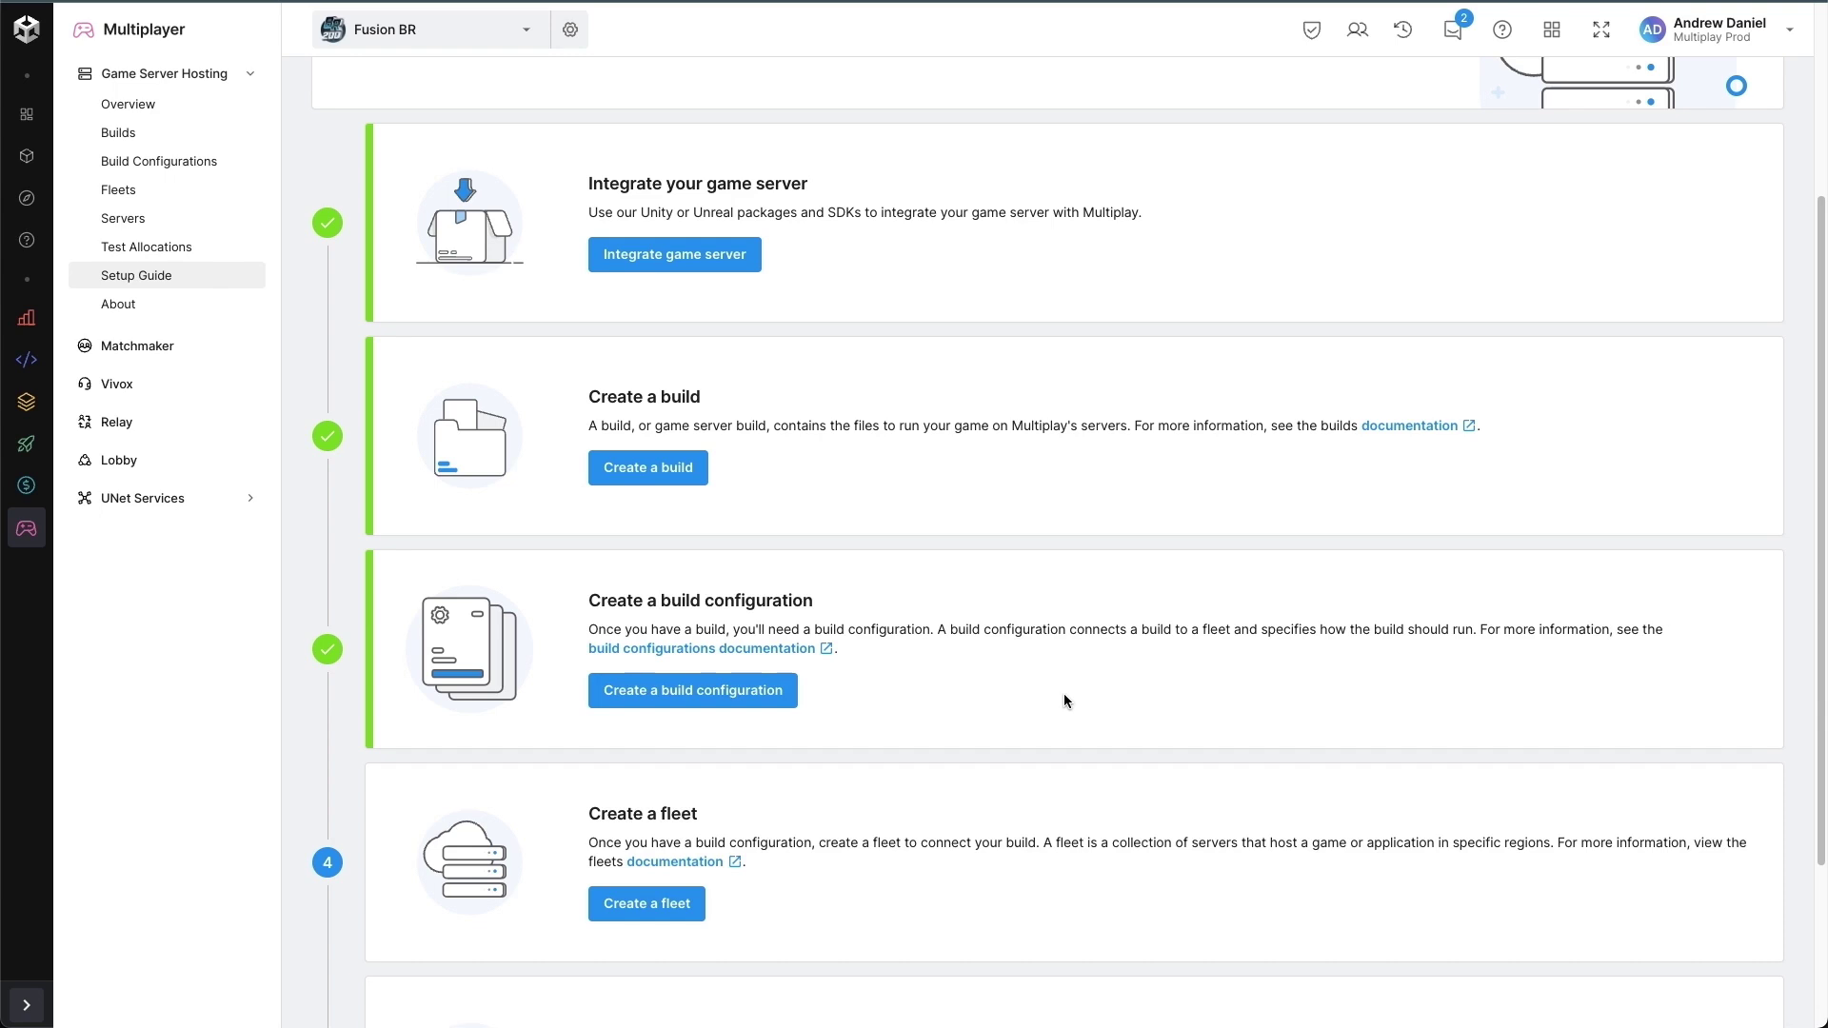
{"action": "scroll", "coordinate": [1047, 699], "scroll_direction": "down", "scroll_amount": 3}
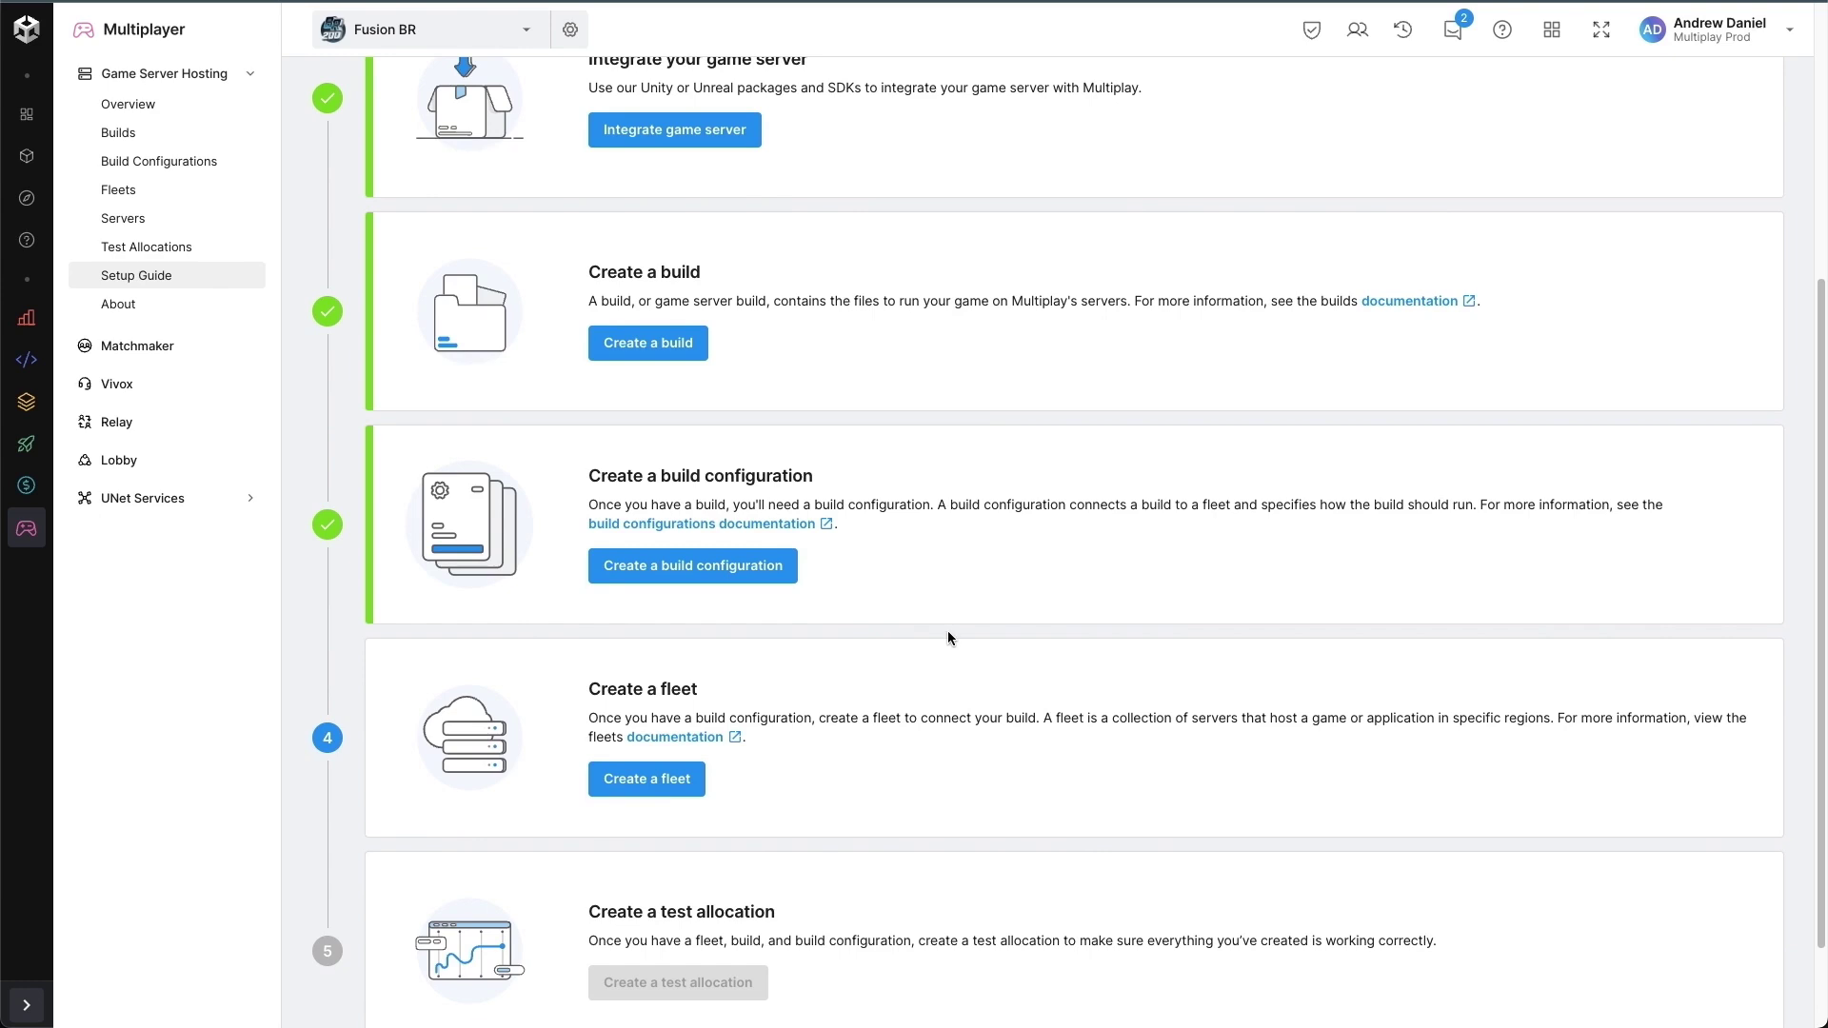
{"action": "scroll", "coordinate": [948, 636], "scroll_direction": "down", "scroll_amount": 2}
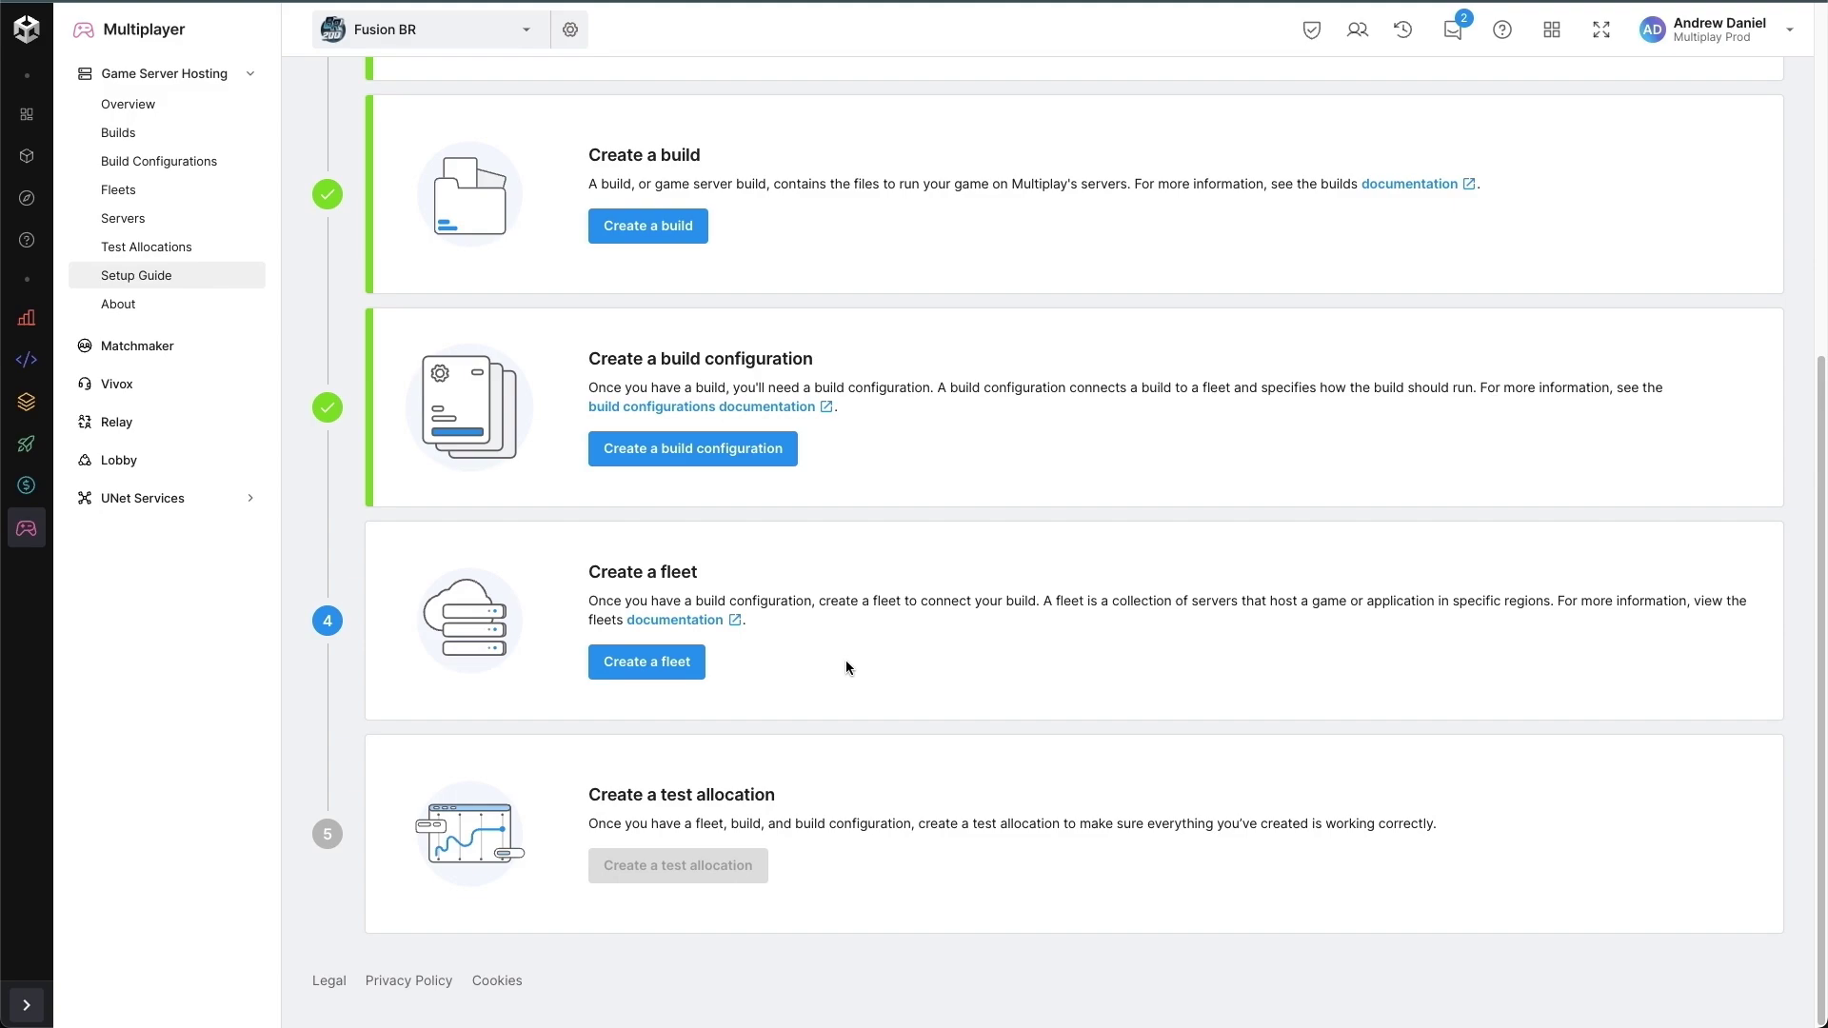
Start a fleet named 'Production' using the Standalone A build configuration.
{"action": "left_click", "coordinate": [676, 666]}
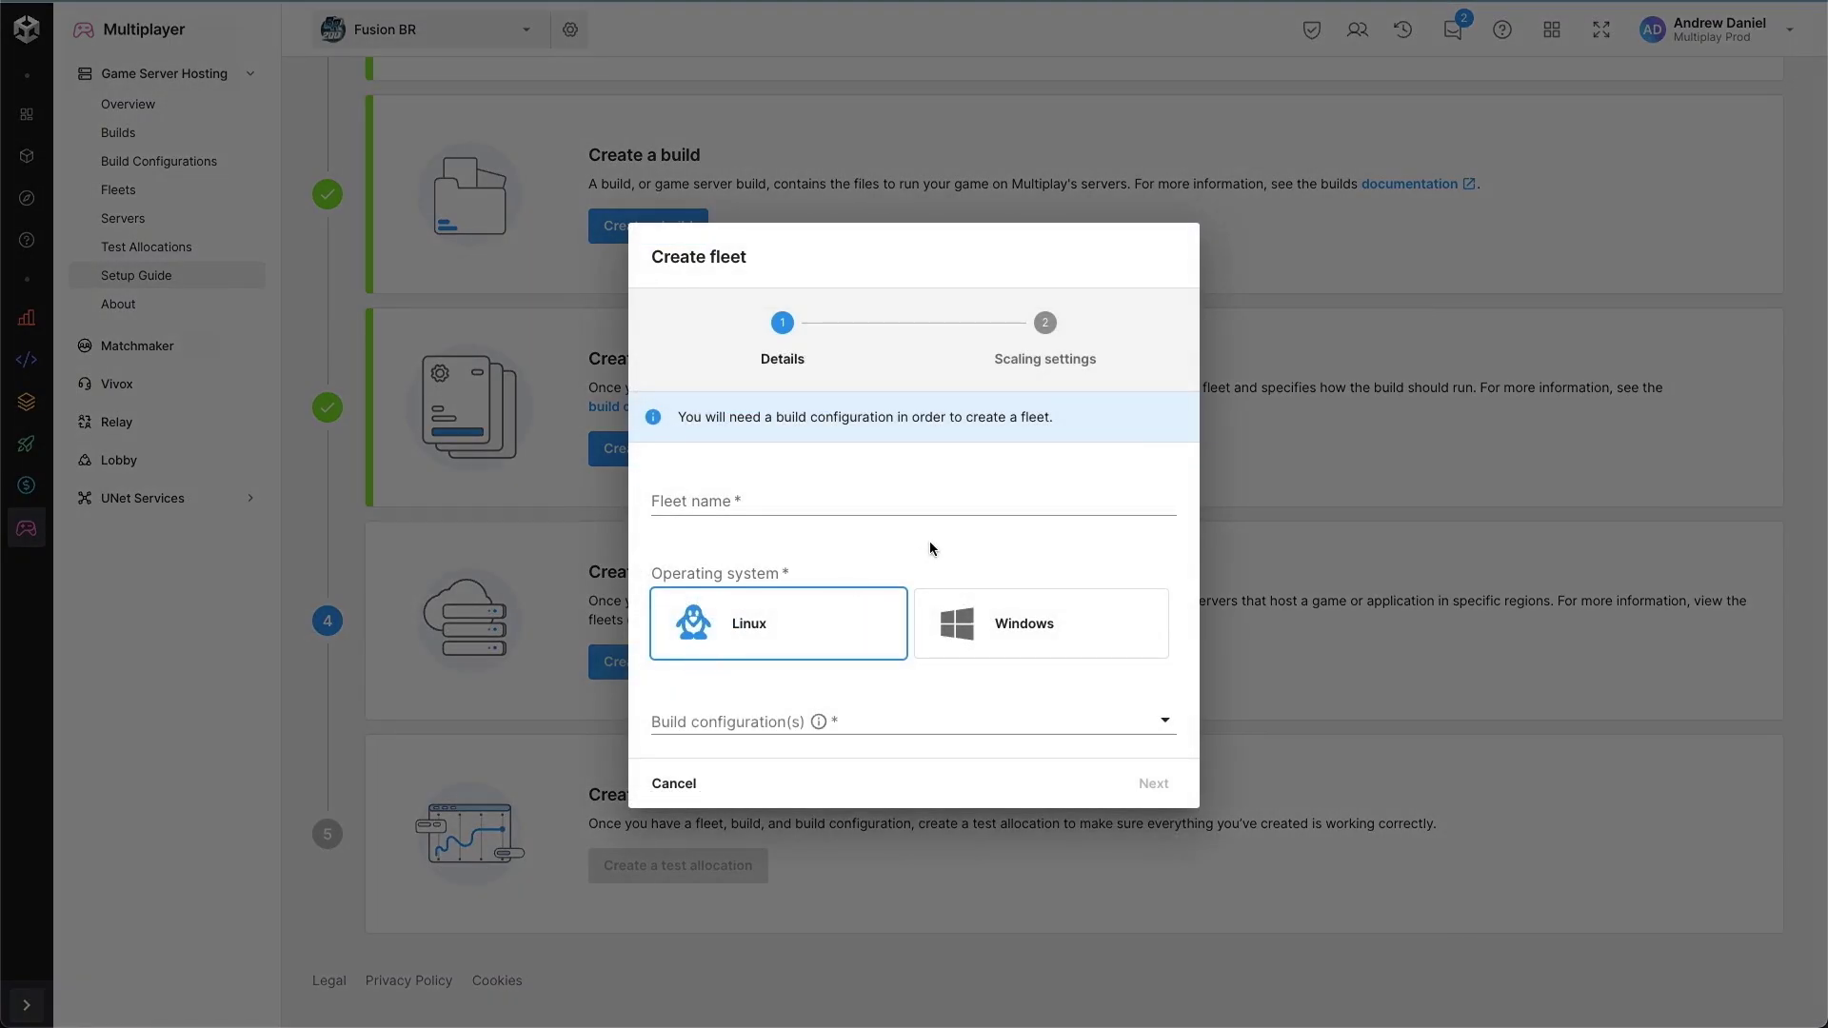
{"action": "left_click", "coordinate": [891, 504]}
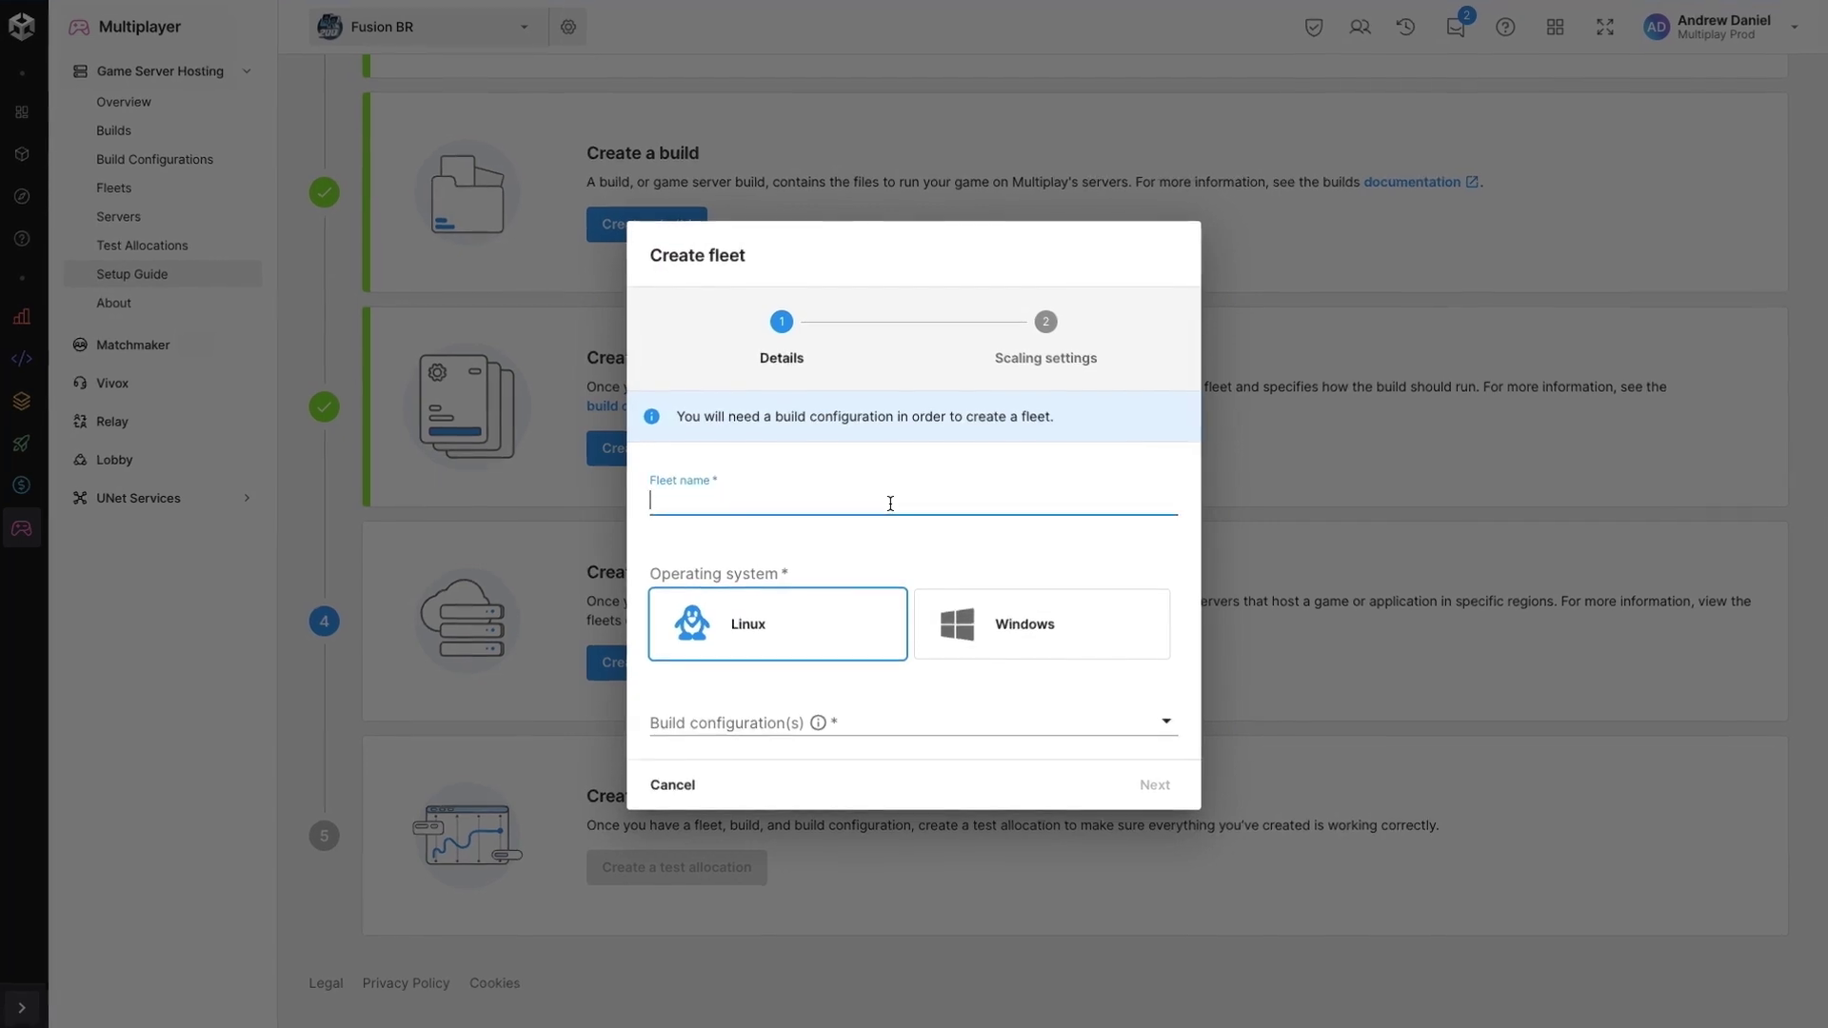
{"action": "type", "text": "Production"}
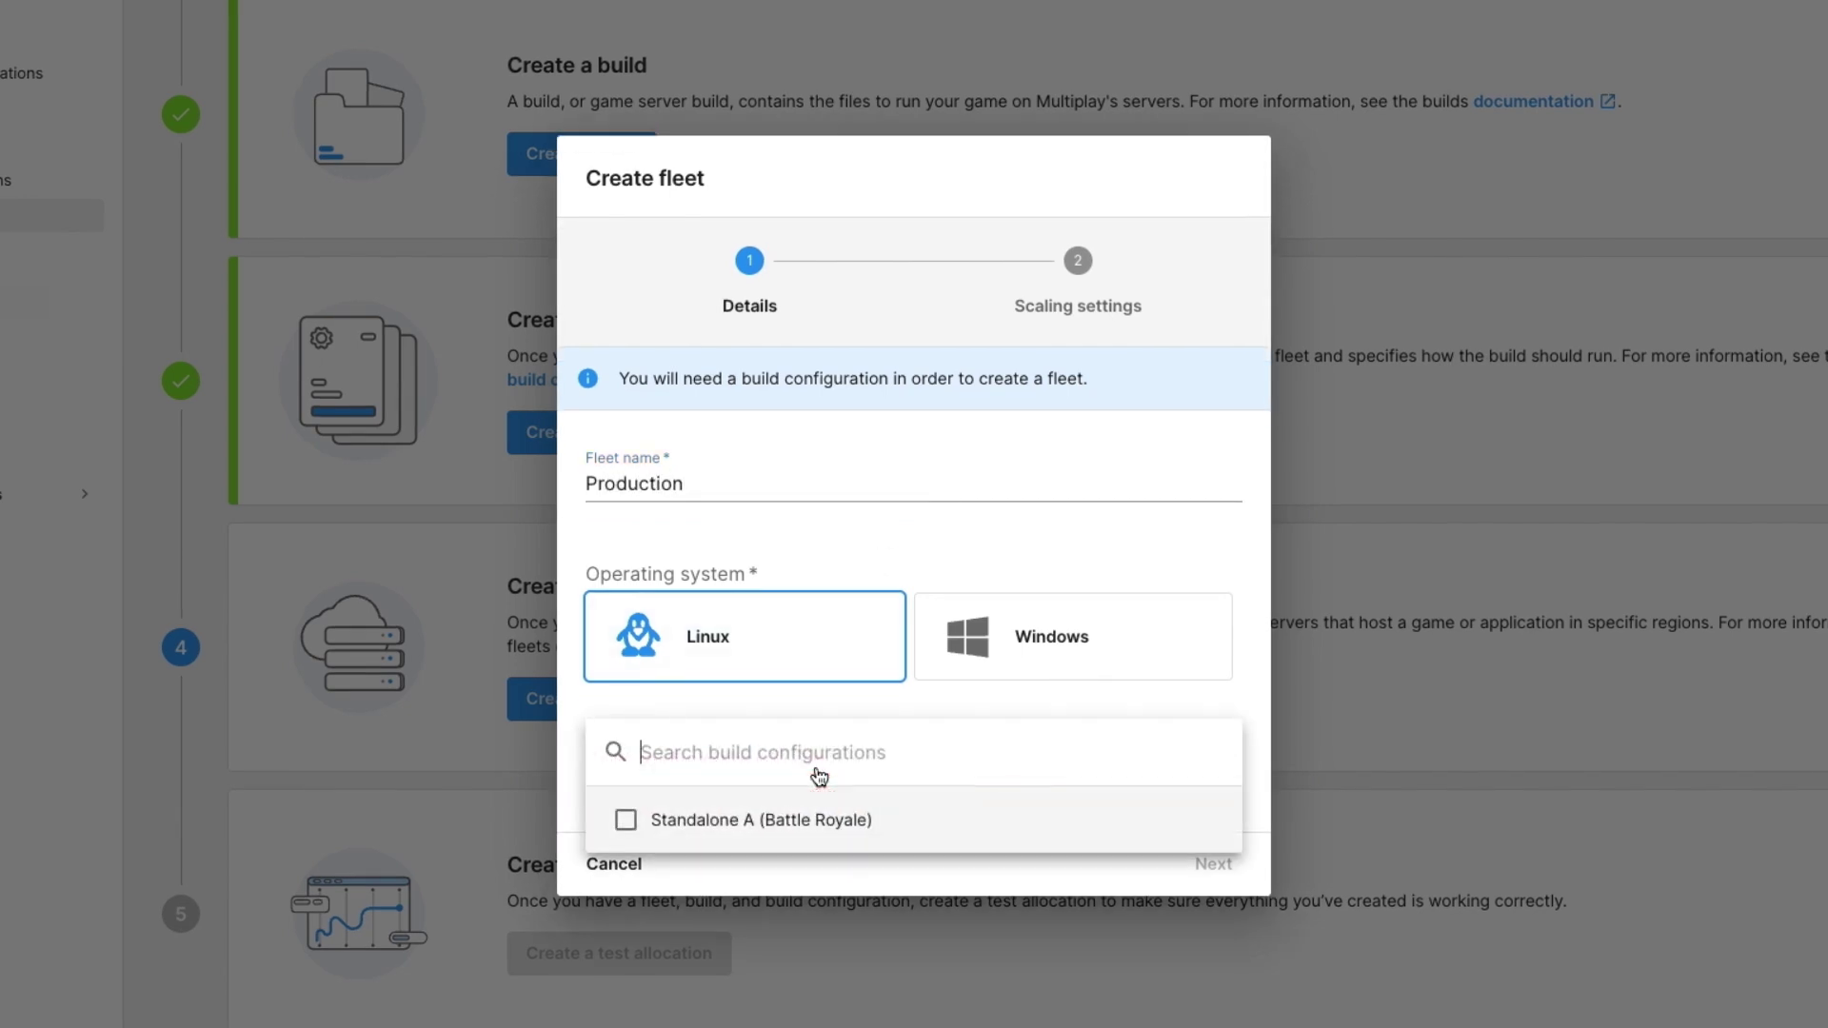
{"action": "left_click", "coordinate": [804, 818]}
{"action": "left_click", "coordinate": [858, 727]}
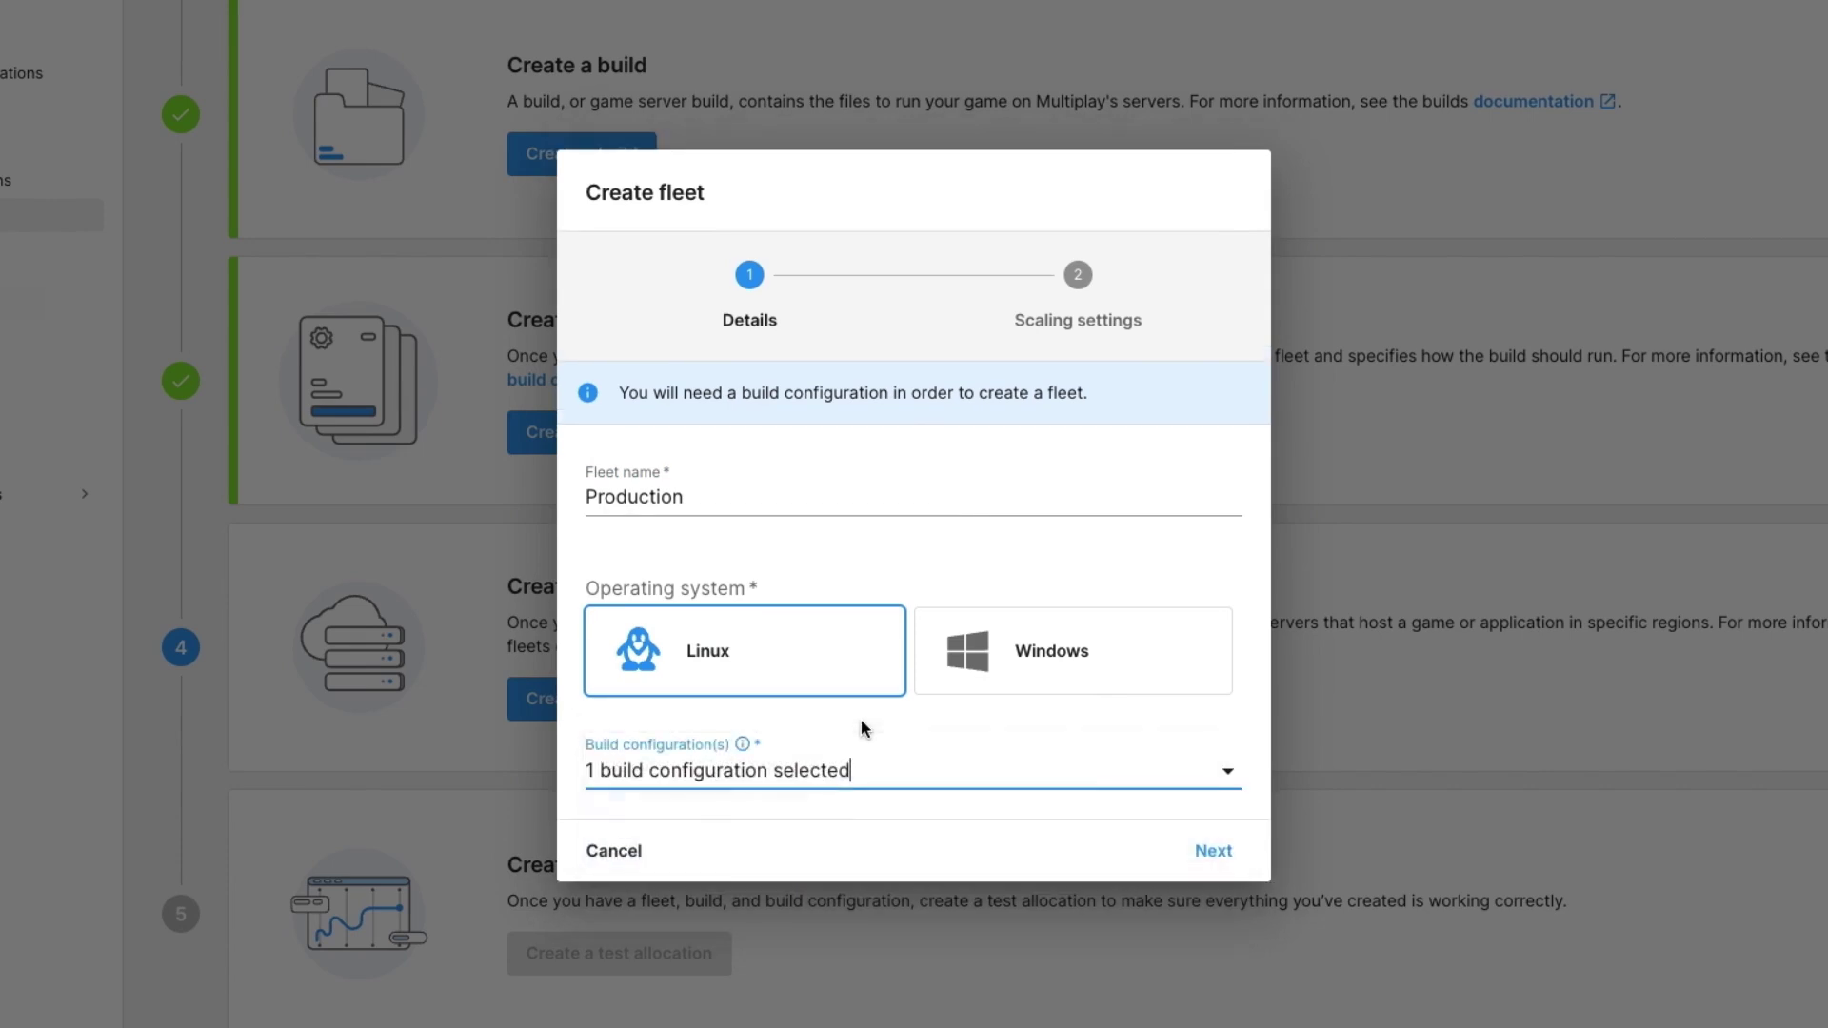
{"action": "left_click", "coordinate": [1198, 845]}
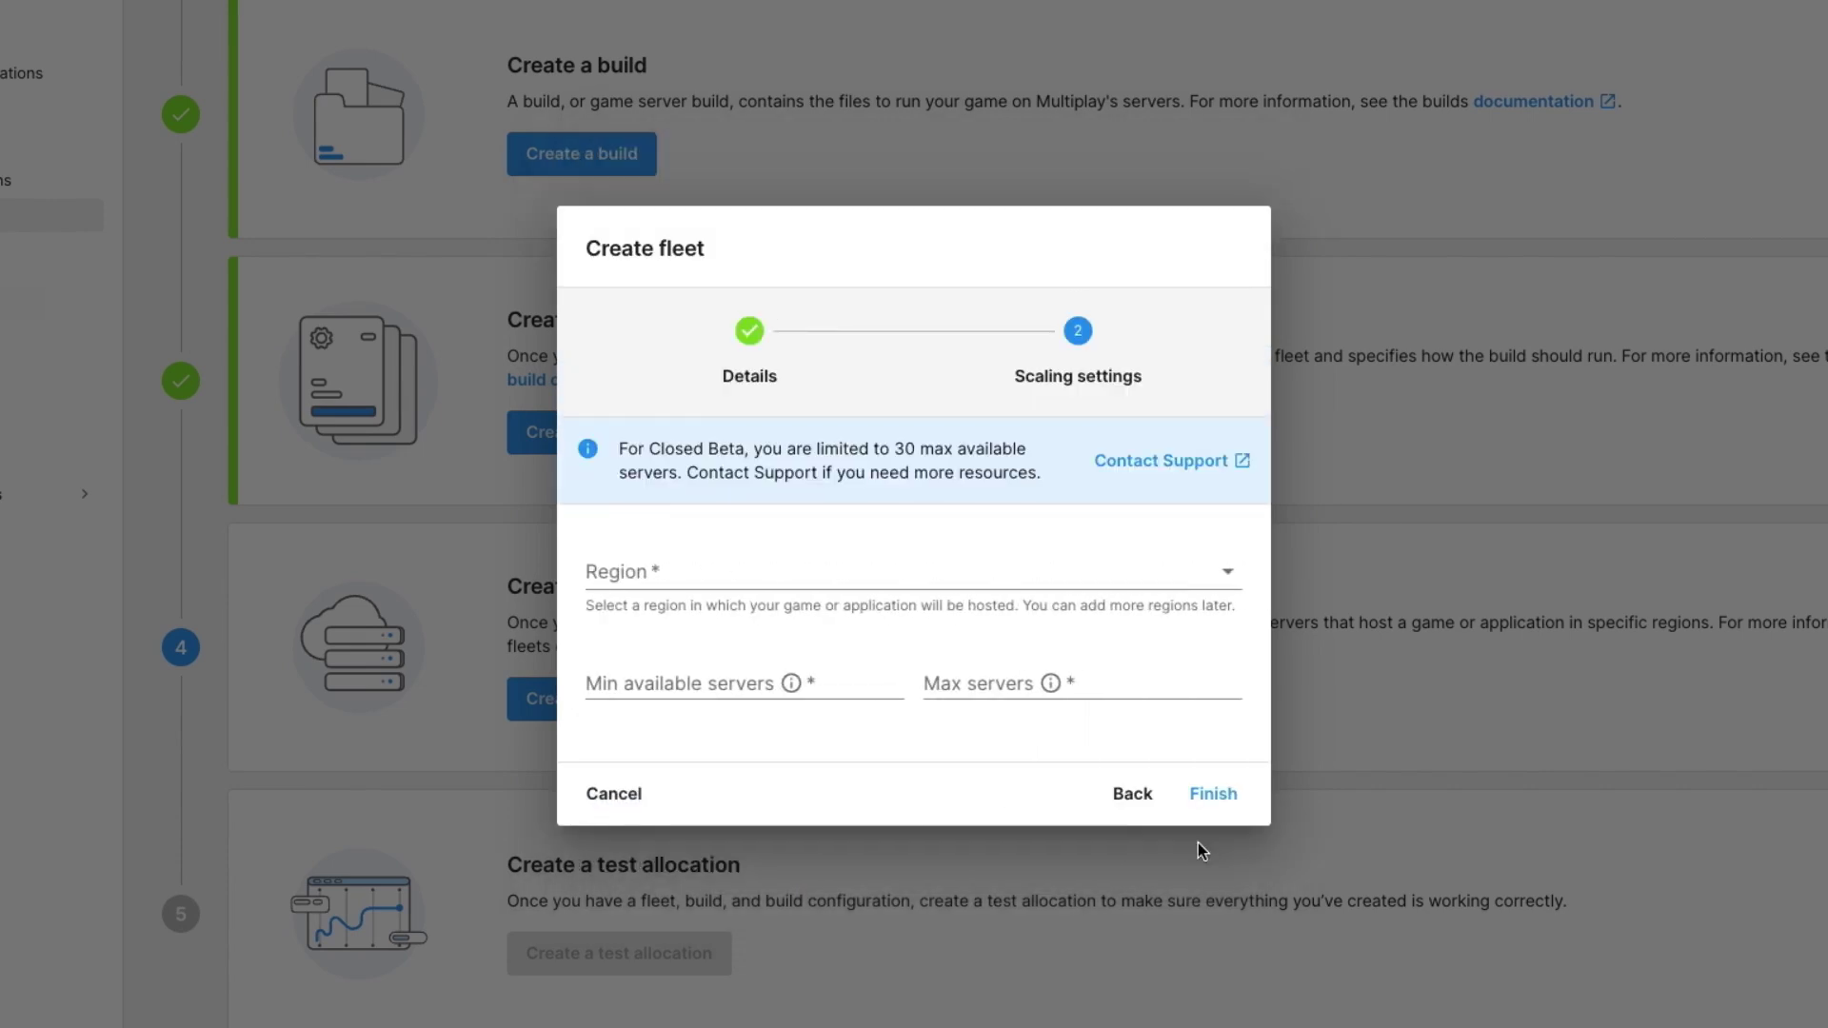
Host the fleet in Europe with minimum 1 and maximum 4 servers, then finish.
{"action": "left_click", "coordinate": [660, 580]}
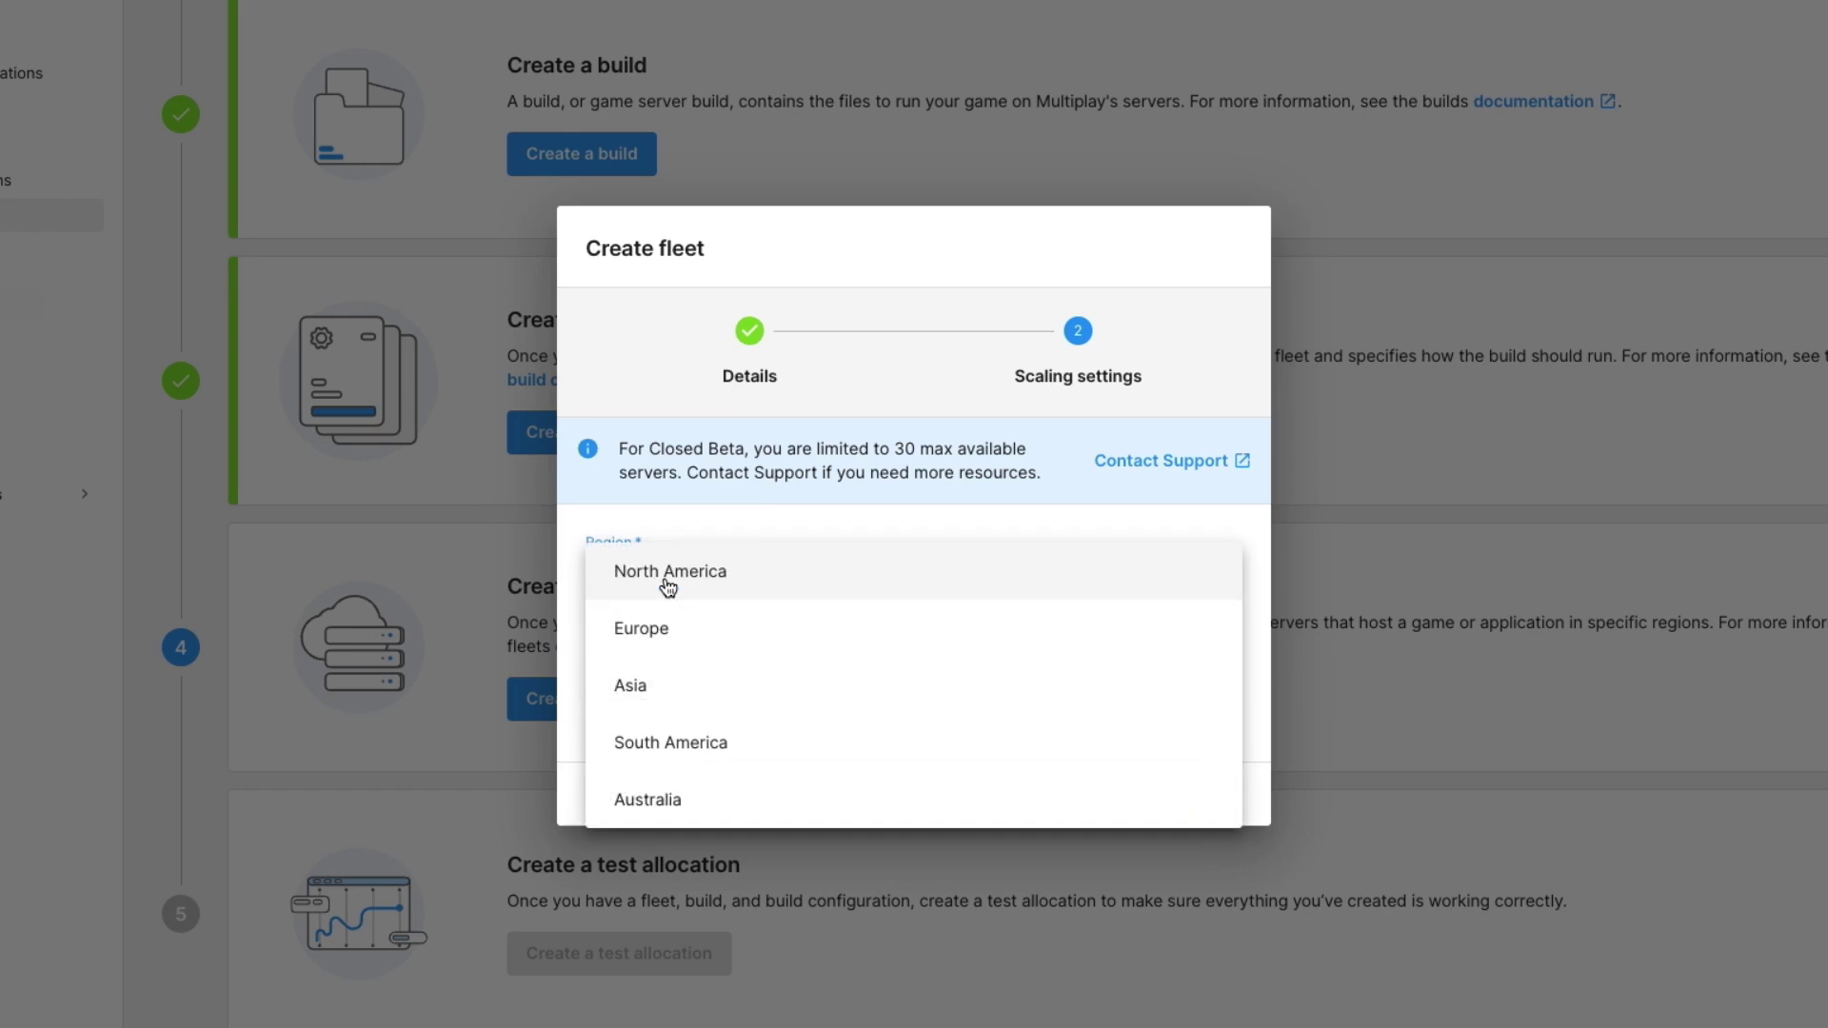
{"action": "left_click", "coordinate": [734, 621]}
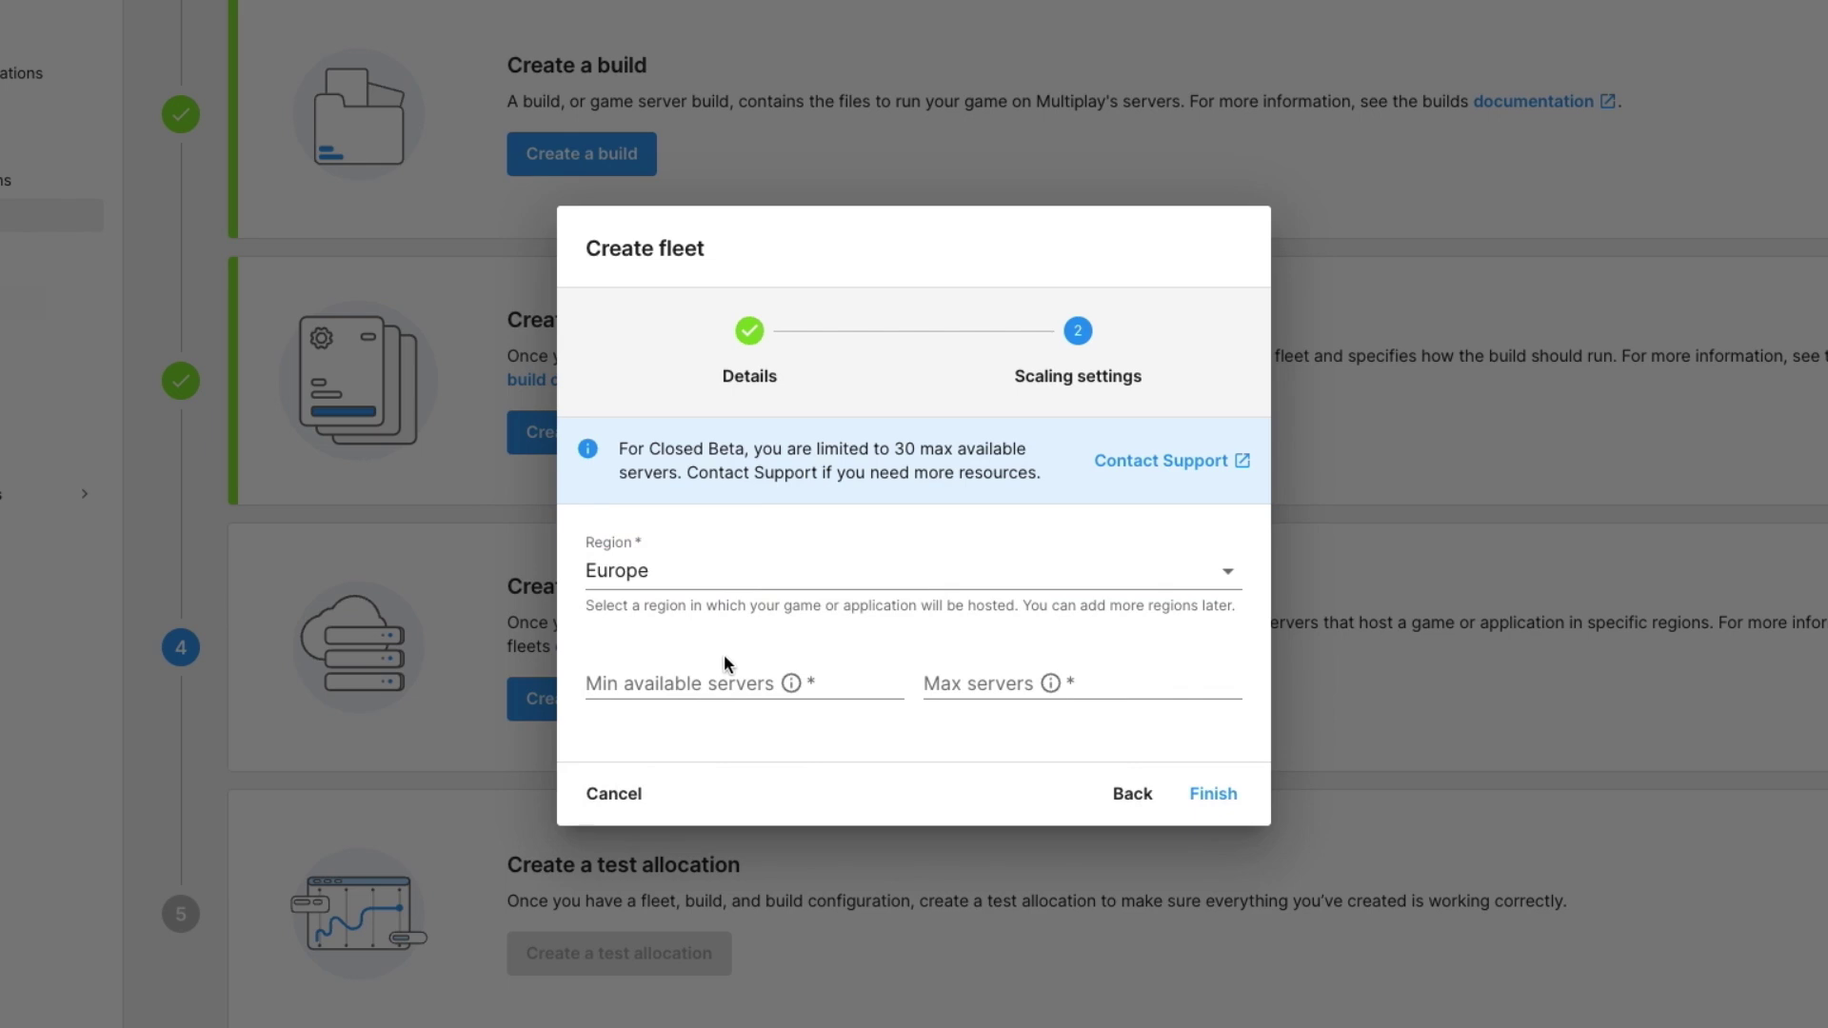
{"action": "left_click", "coordinate": [701, 672]}
{"action": "type", "text": "1"}
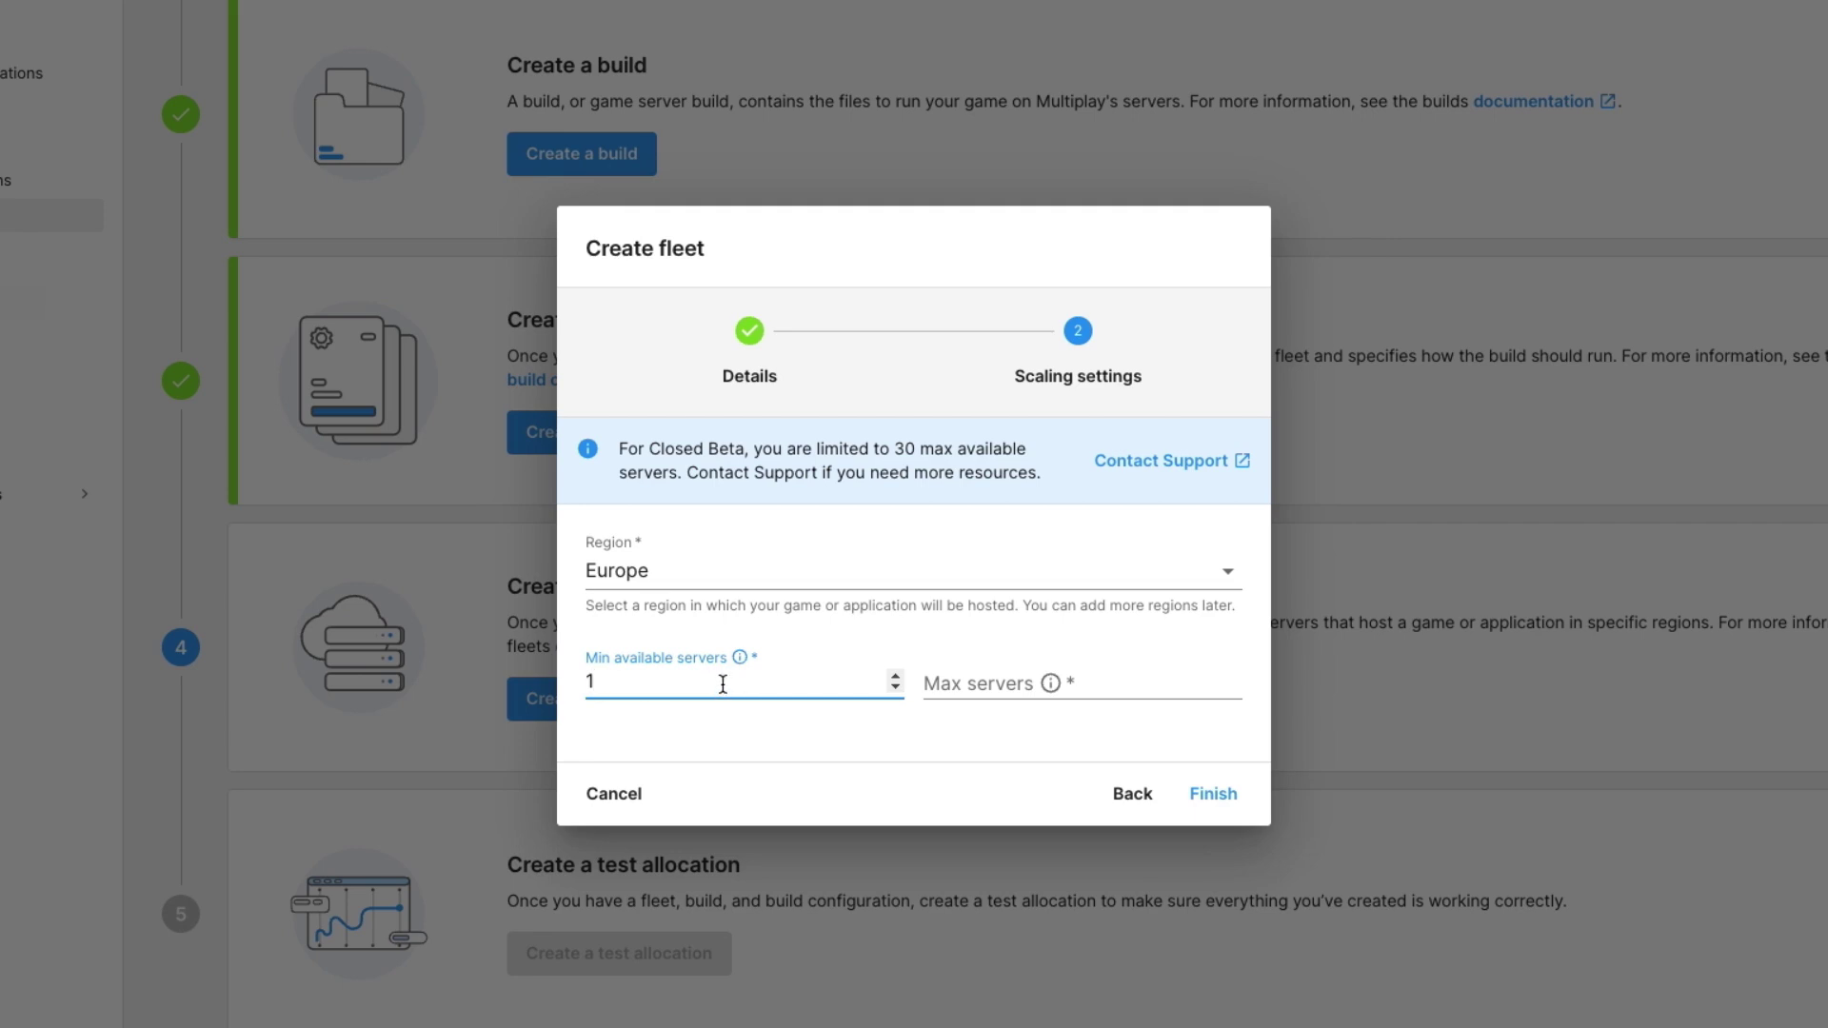
{"action": "left_click", "coordinate": [988, 684]}
{"action": "type", "text": "4"}
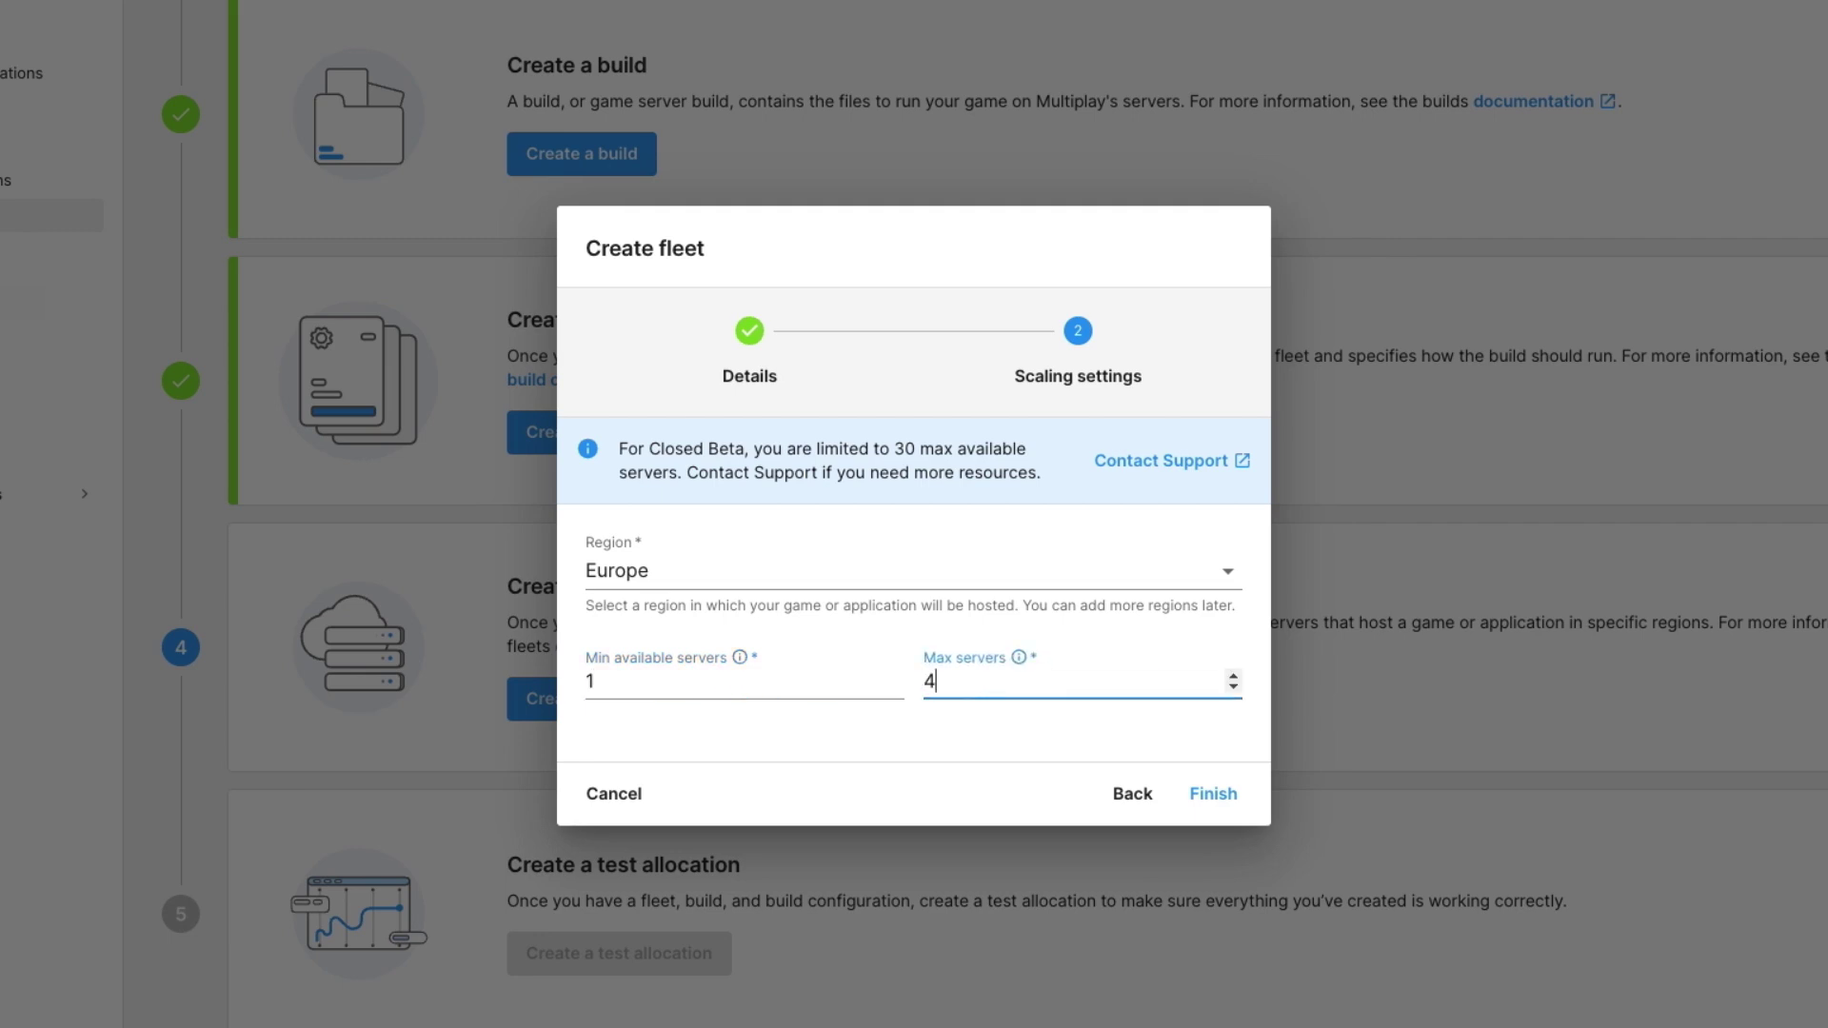
{"action": "left_click", "coordinate": [1013, 728]}
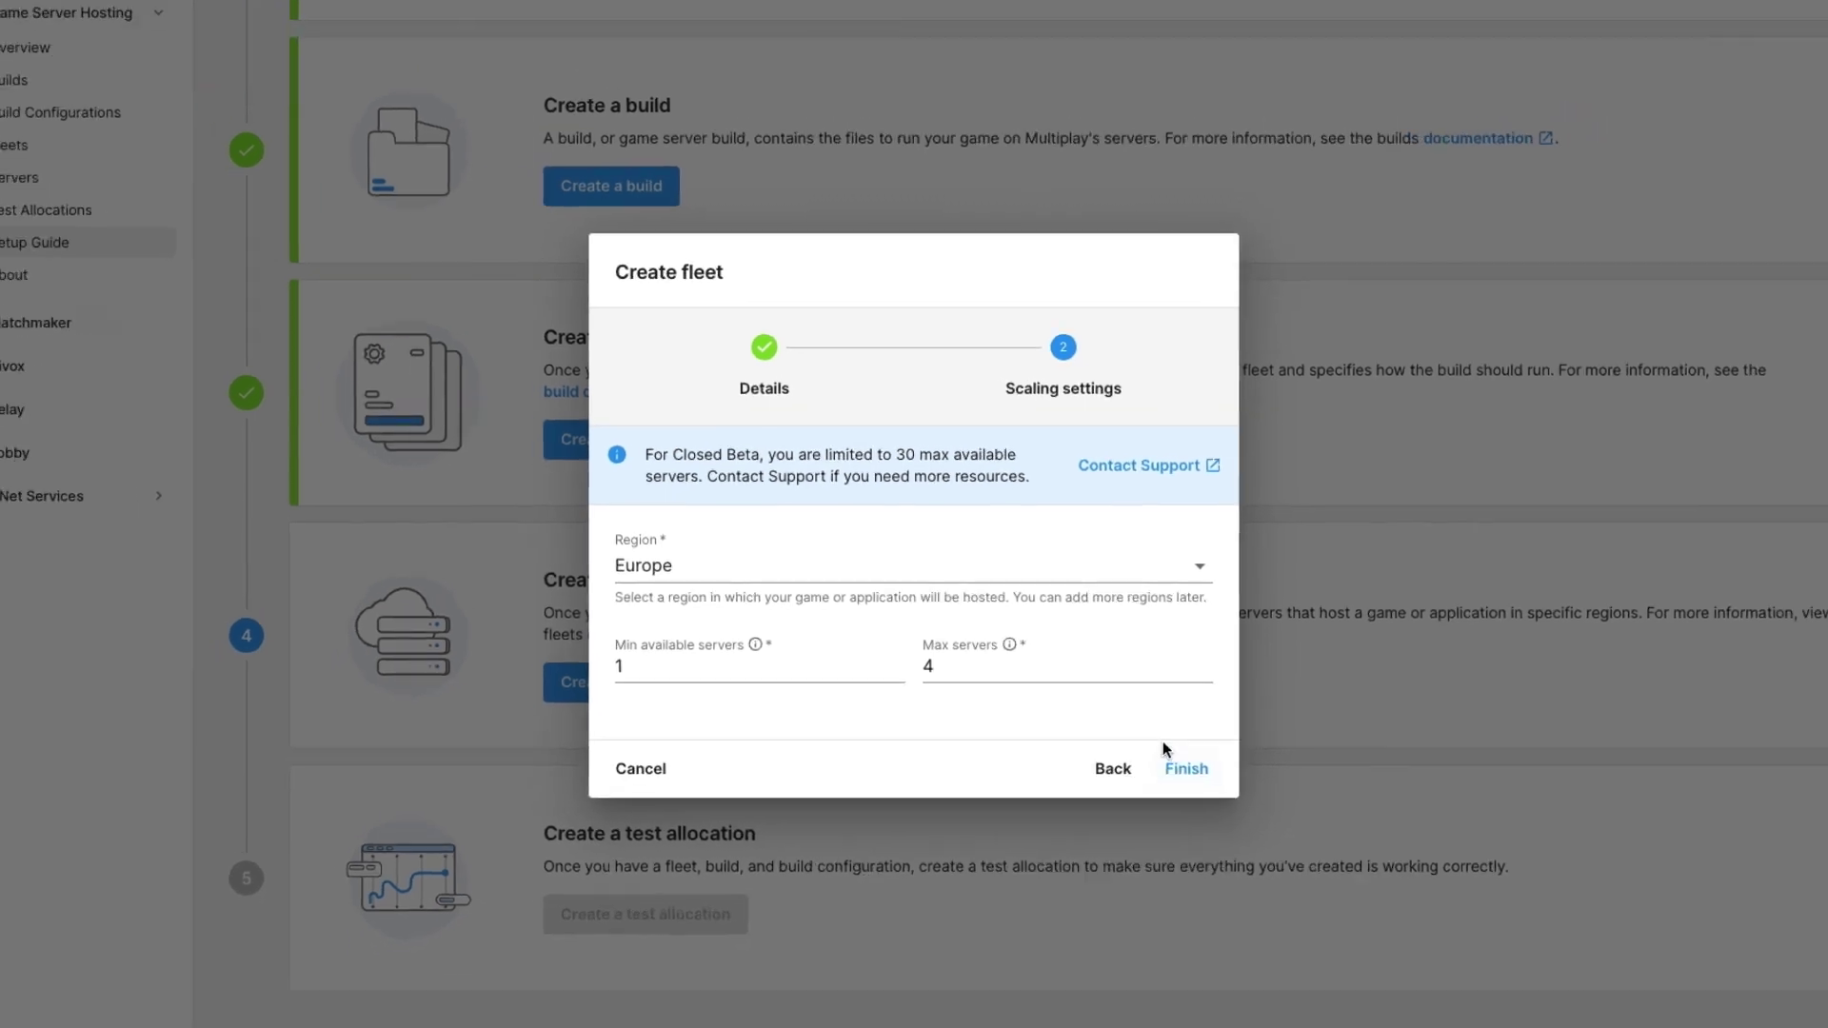
{"action": "left_click", "coordinate": [1181, 768]}
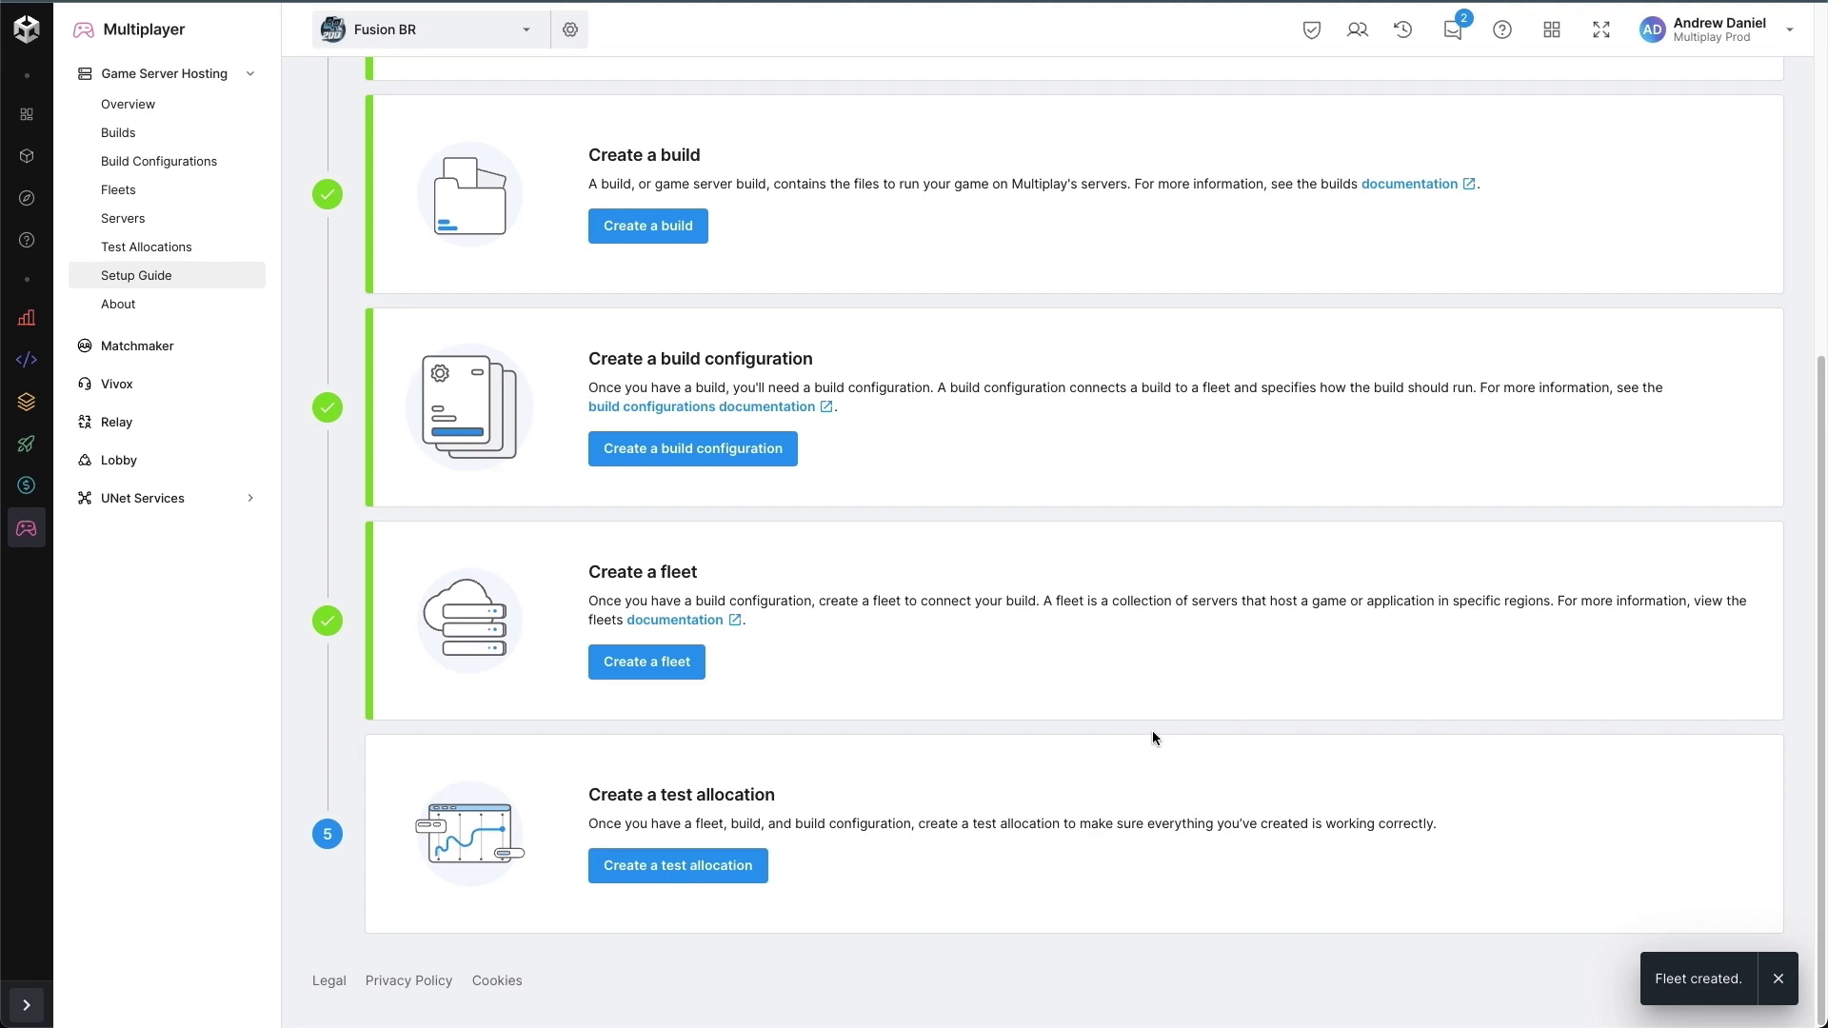
{"action": "scroll", "coordinate": [1153, 738], "scroll_direction": "up", "scroll_amount": 3}
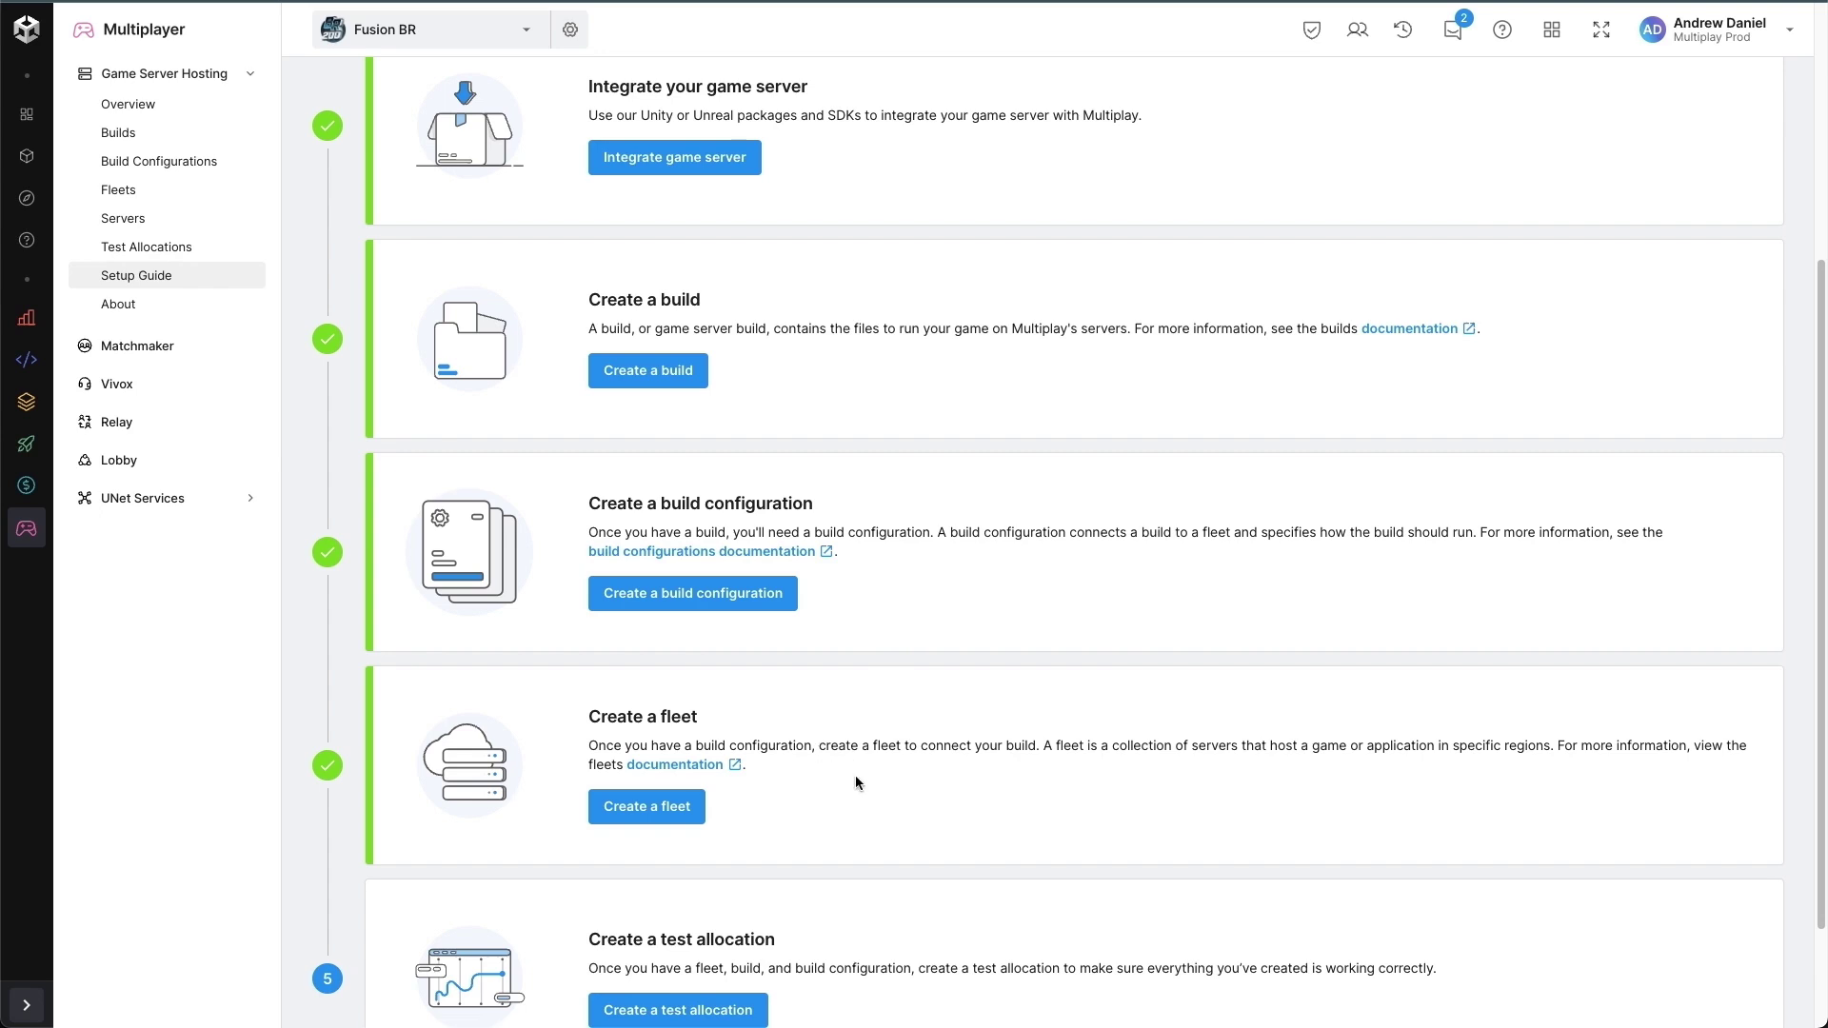
{"action": "scroll", "coordinate": [855, 775], "scroll_direction": "up", "scroll_amount": 1}
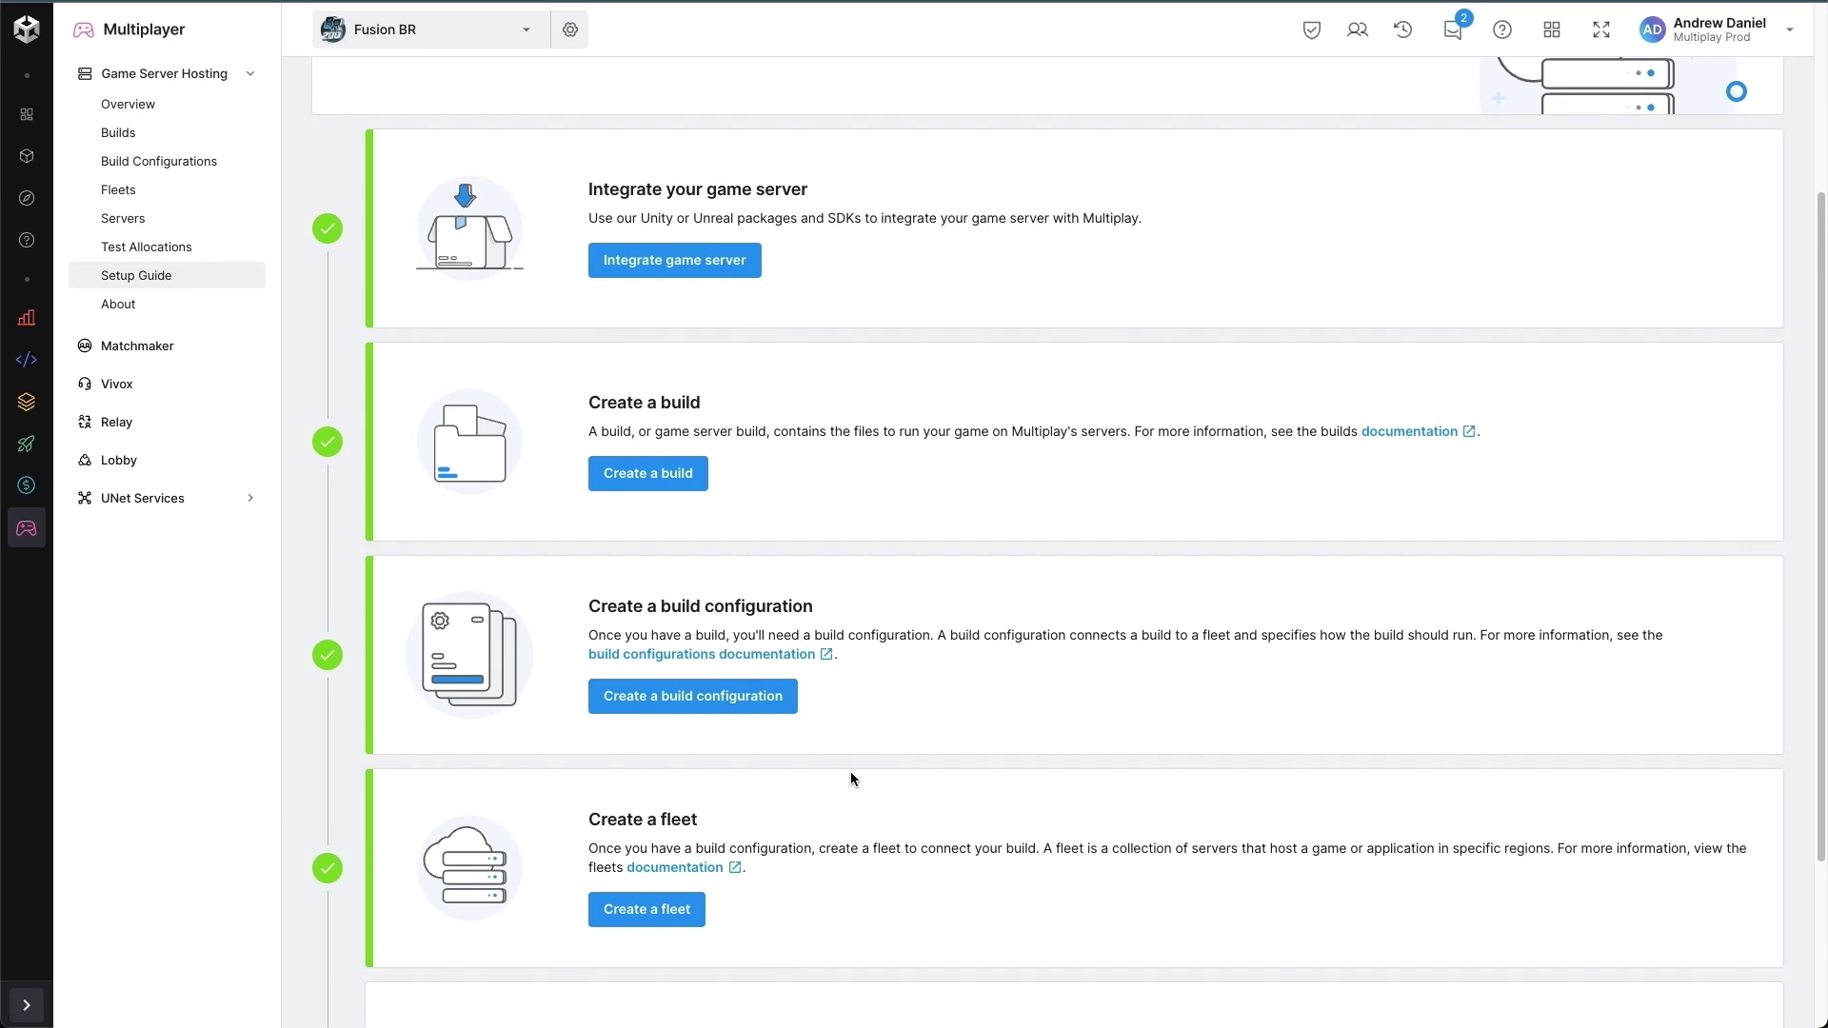
{"action": "scroll", "coordinate": [851, 778], "scroll_direction": "down", "scroll_amount": 3}
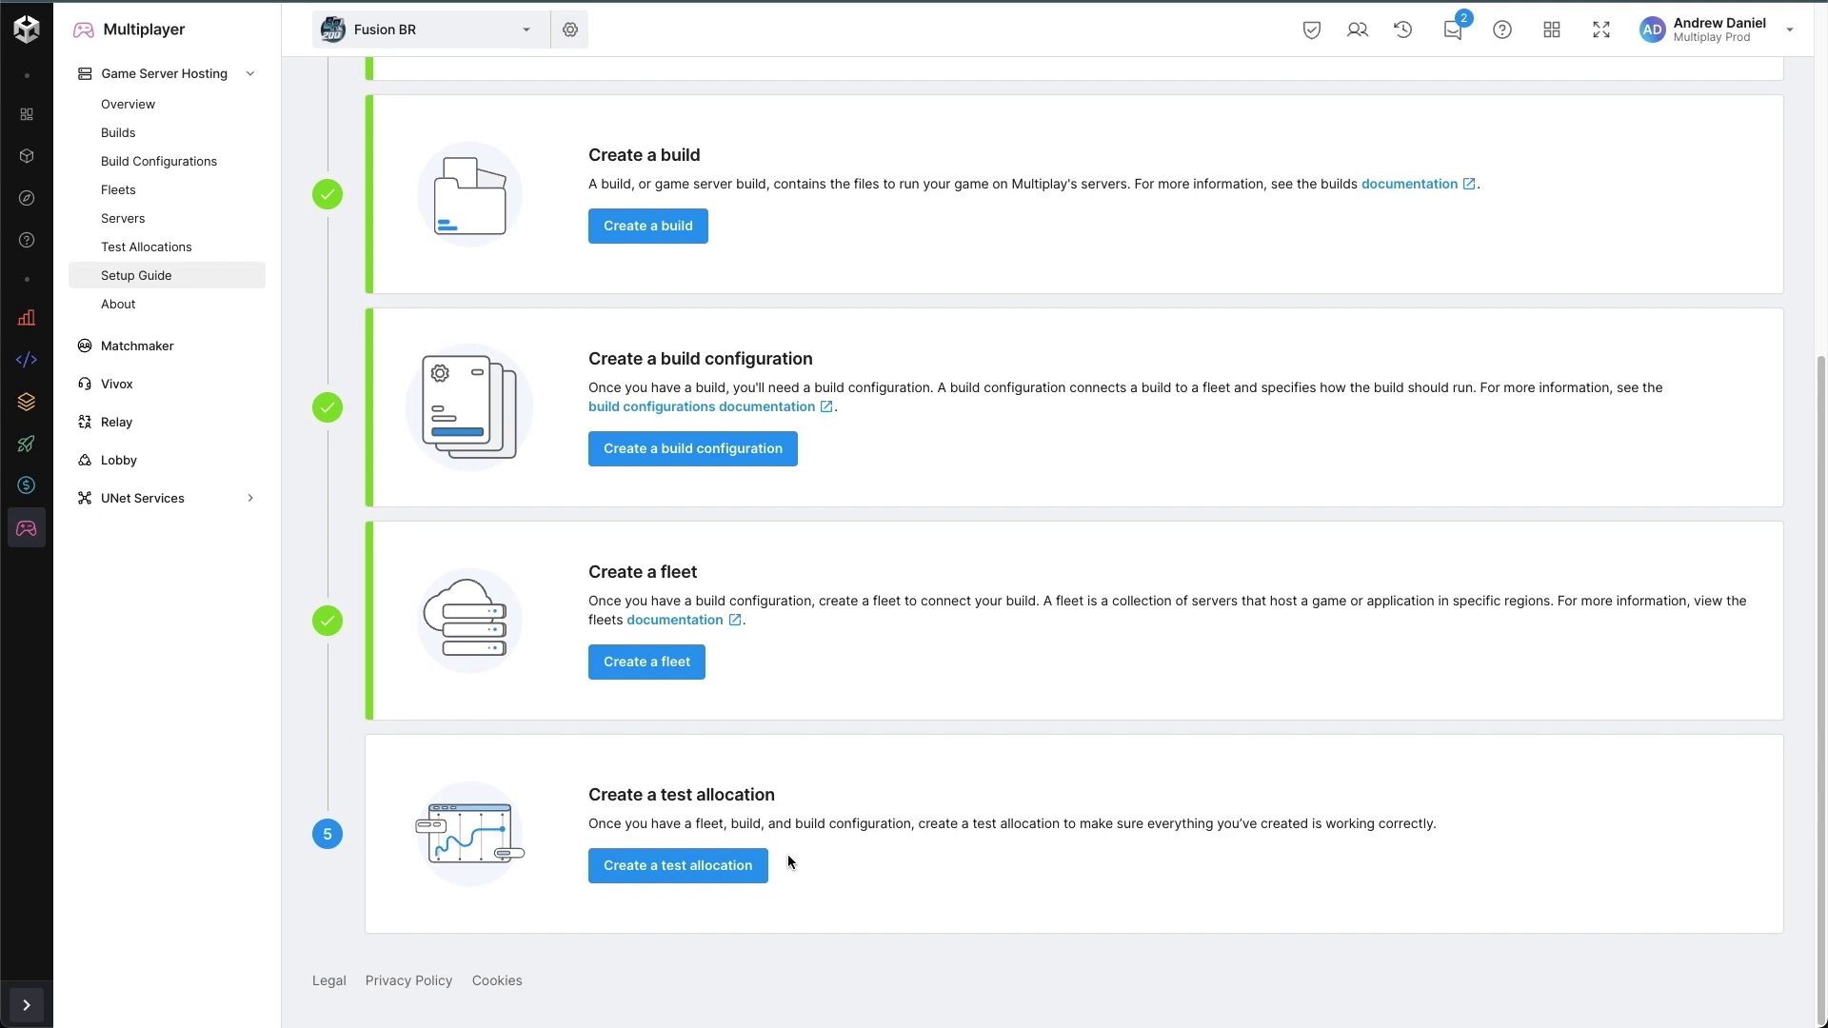
{"action": "left_click", "coordinate": [157, 141]}
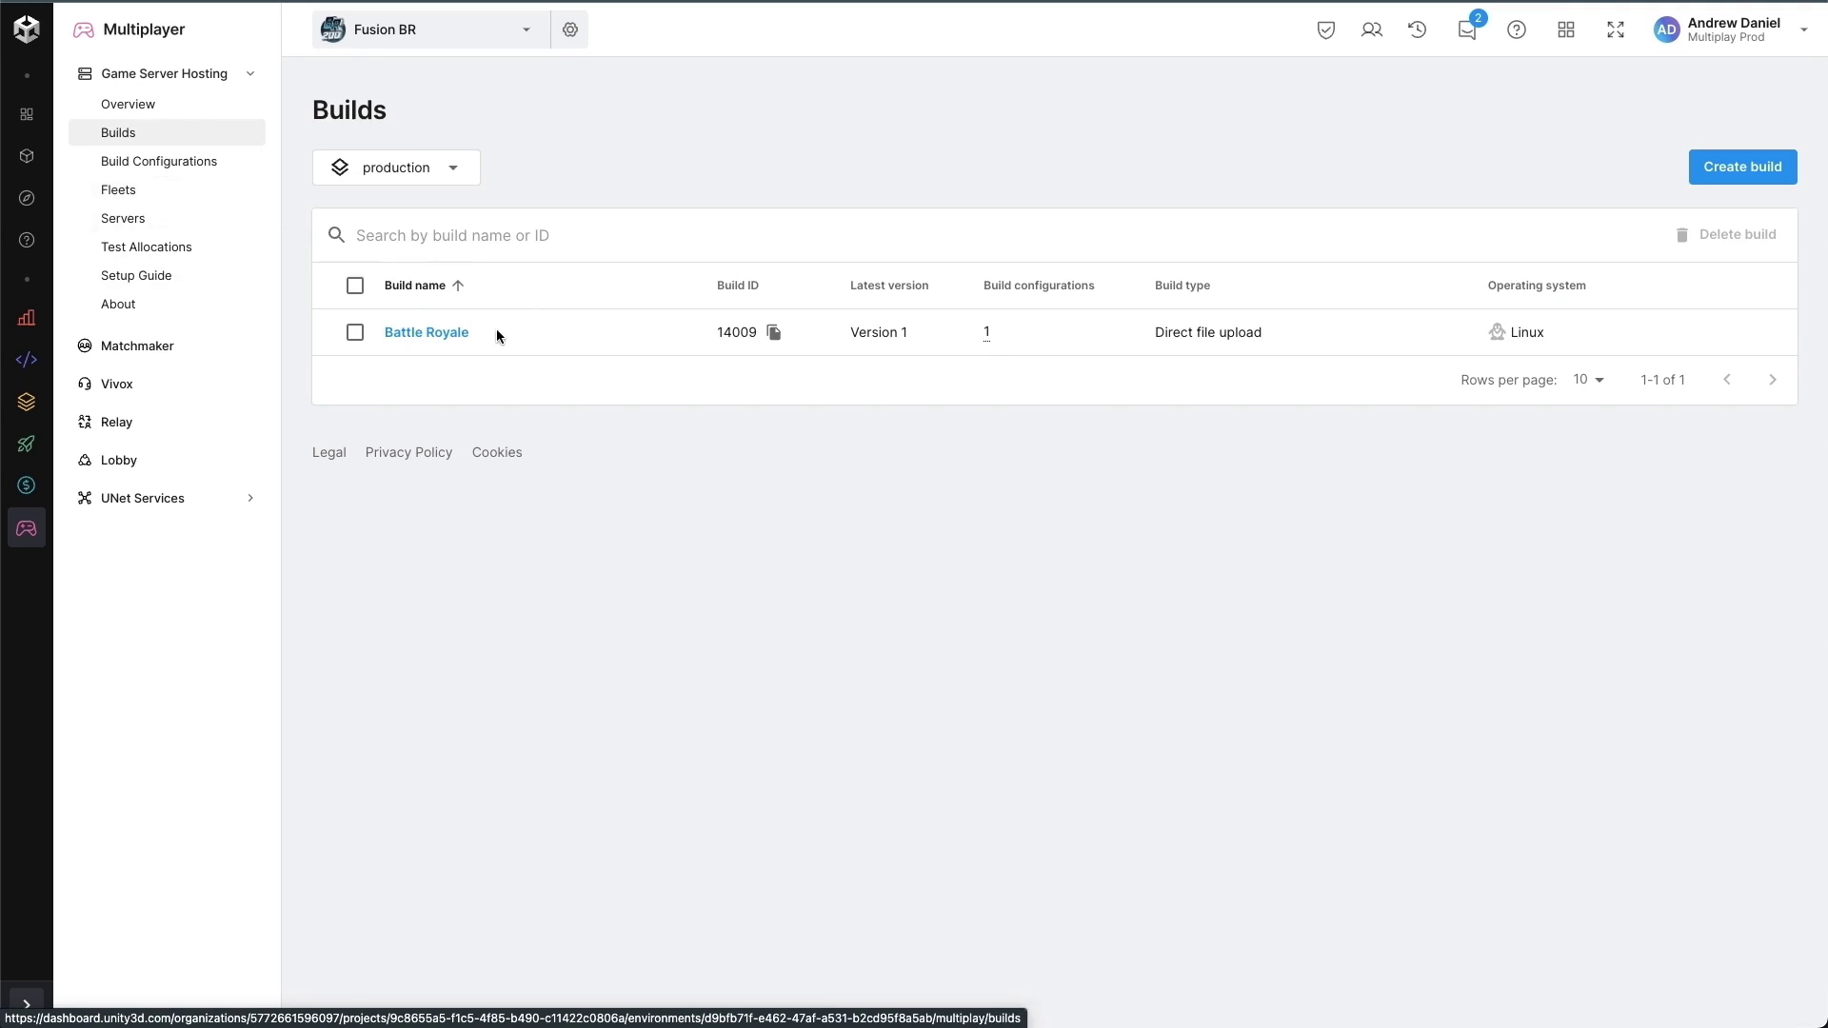
Review the Battle Royale build's Update Files, Version history and Installs tabs.
{"action": "left_click", "coordinate": [461, 332]}
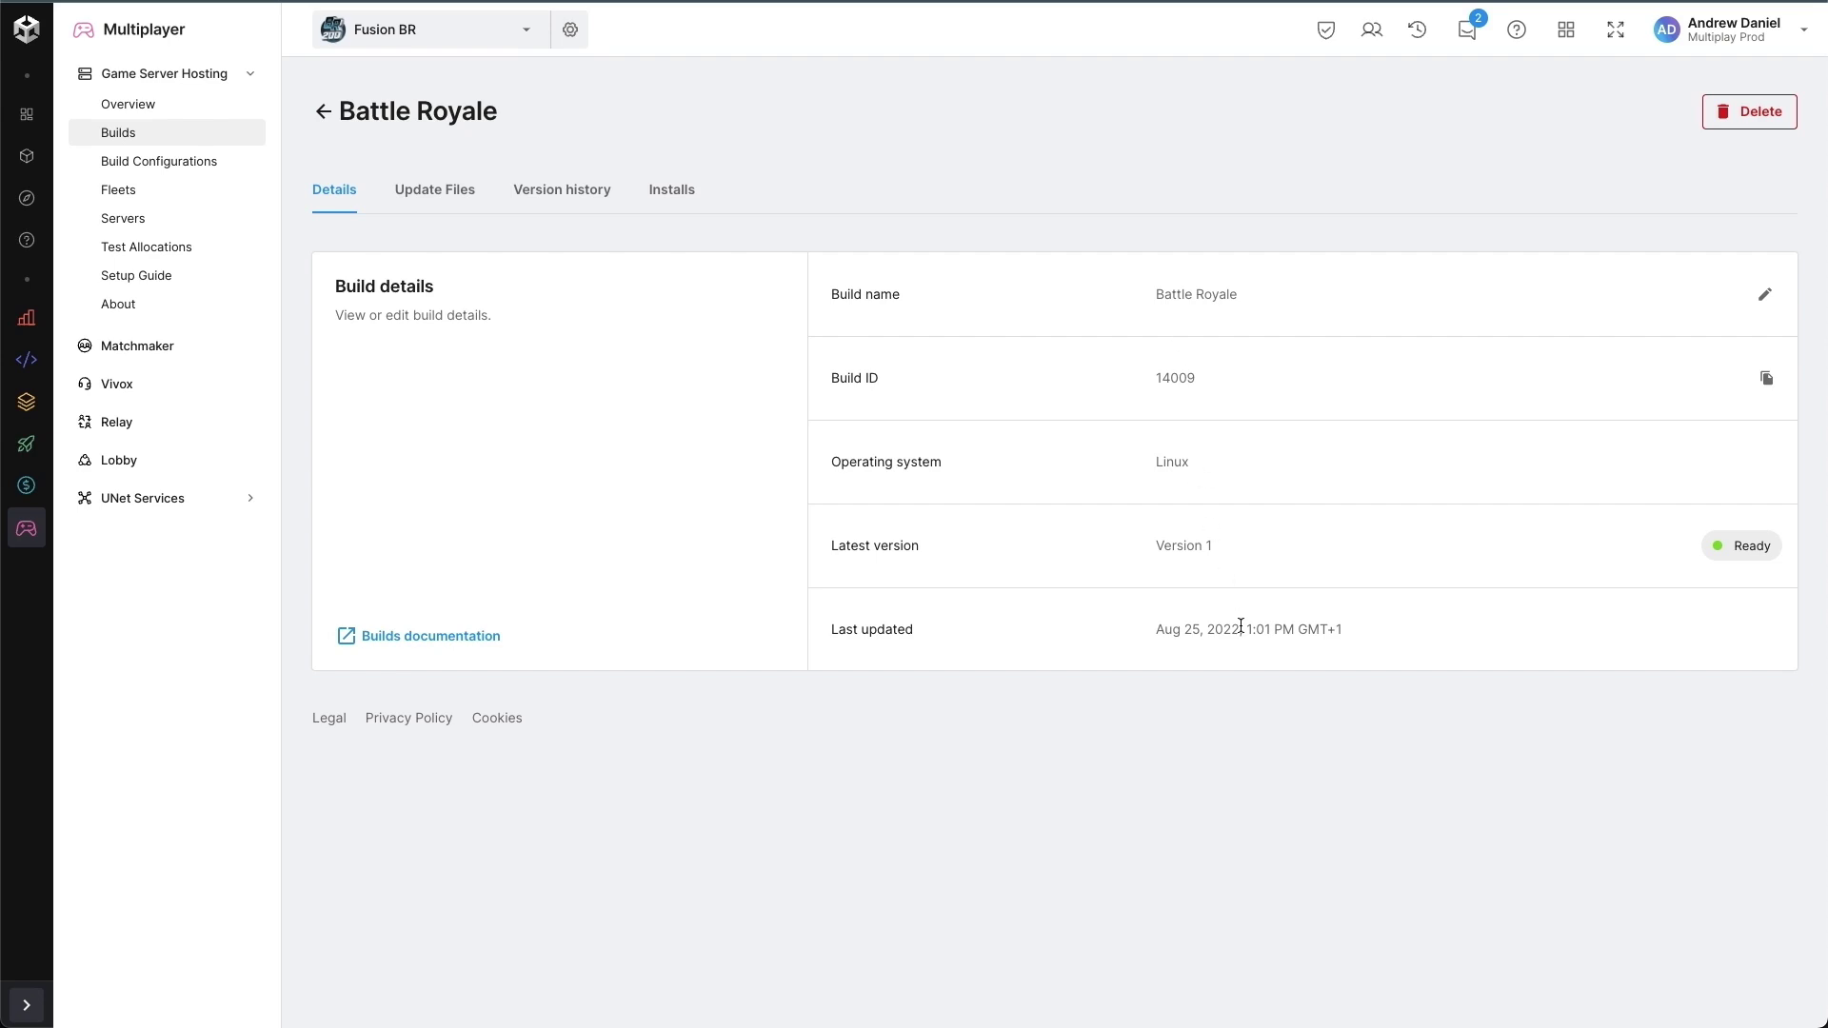
{"action": "left_click", "coordinate": [446, 194]}
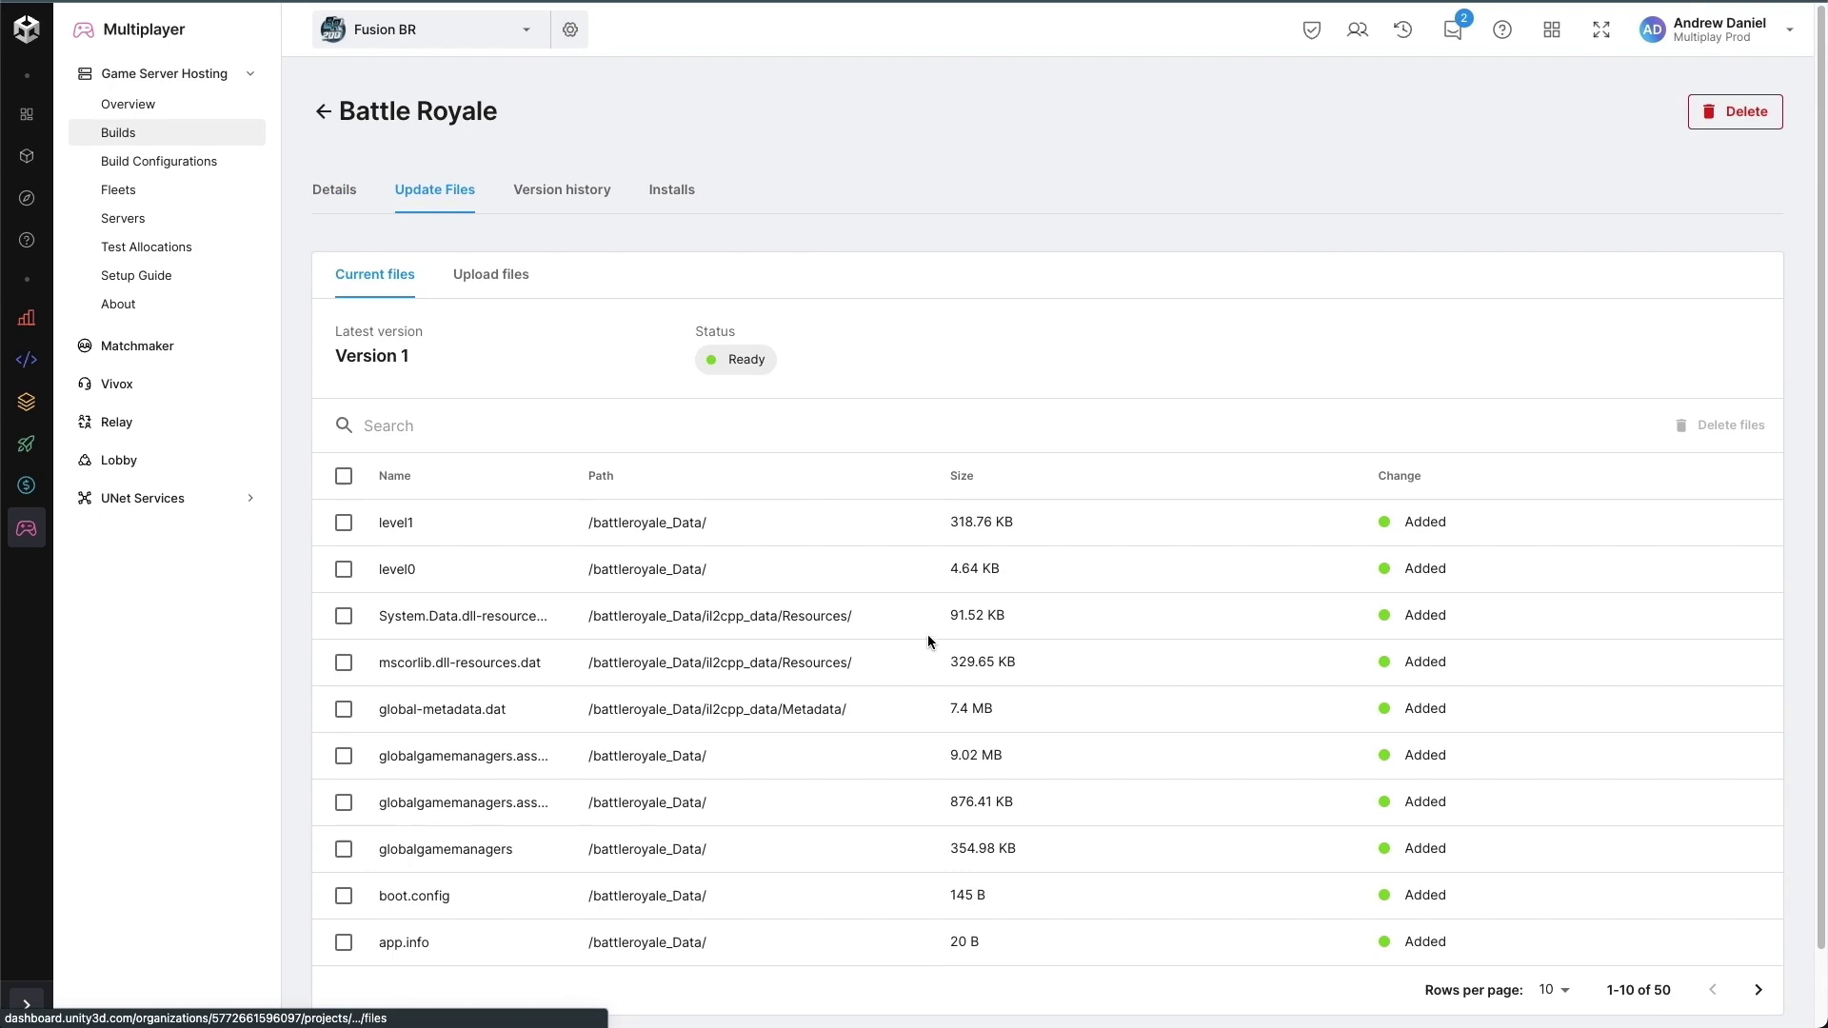
{"action": "left_click", "coordinate": [558, 200]}
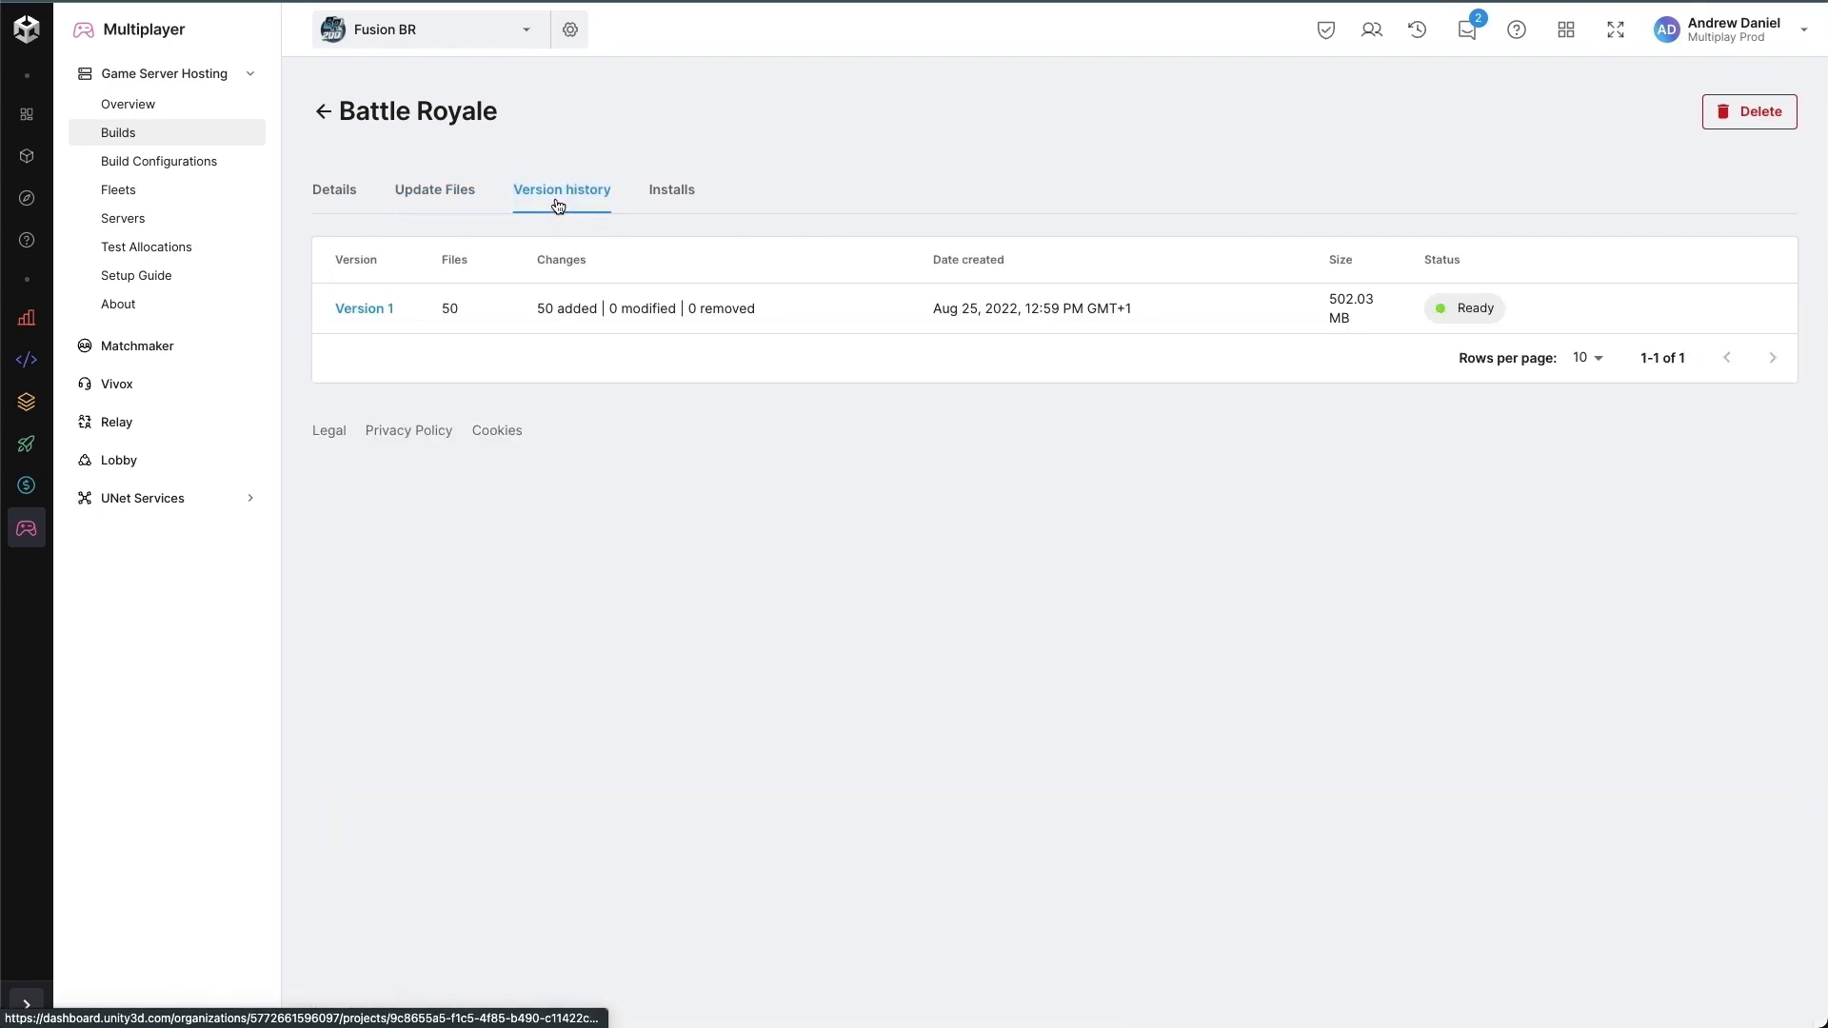
{"action": "left_click", "coordinate": [664, 202]}
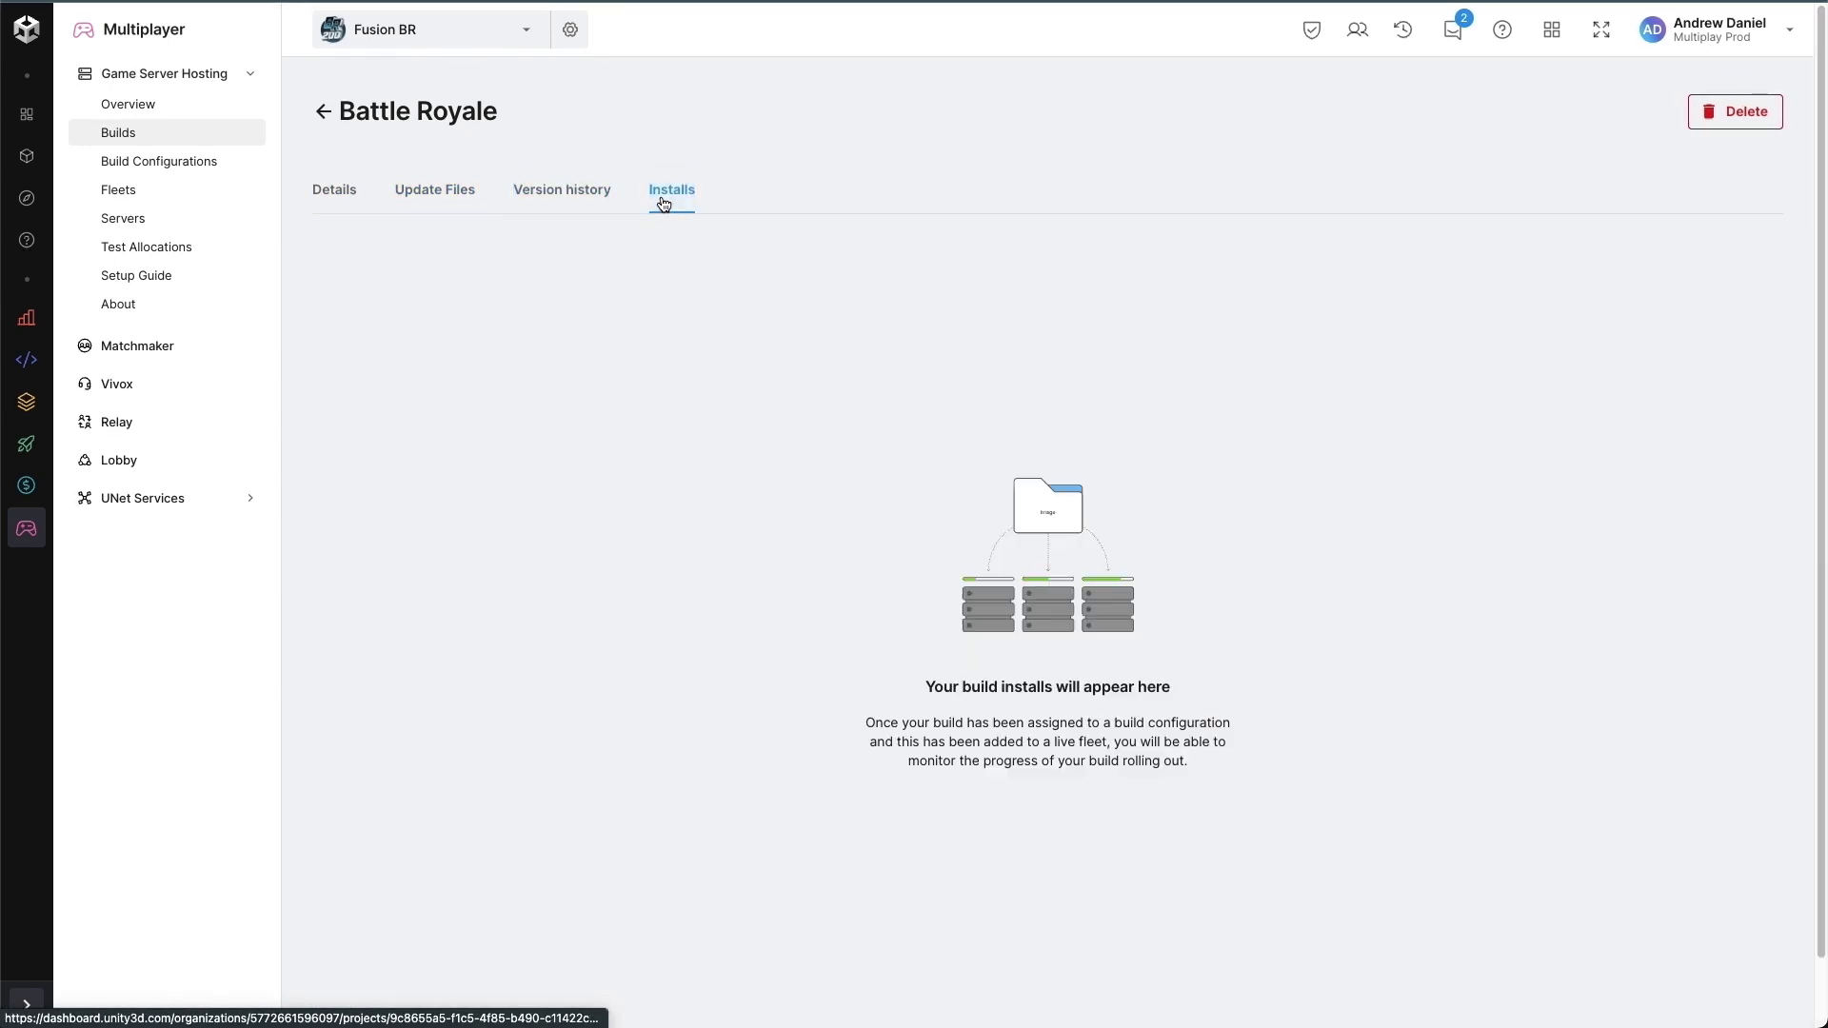
Inspect Standalone A's launch parameters and usage settings: 2000 MHz CPU, 1024 MB memory.
{"action": "left_click", "coordinate": [191, 163]}
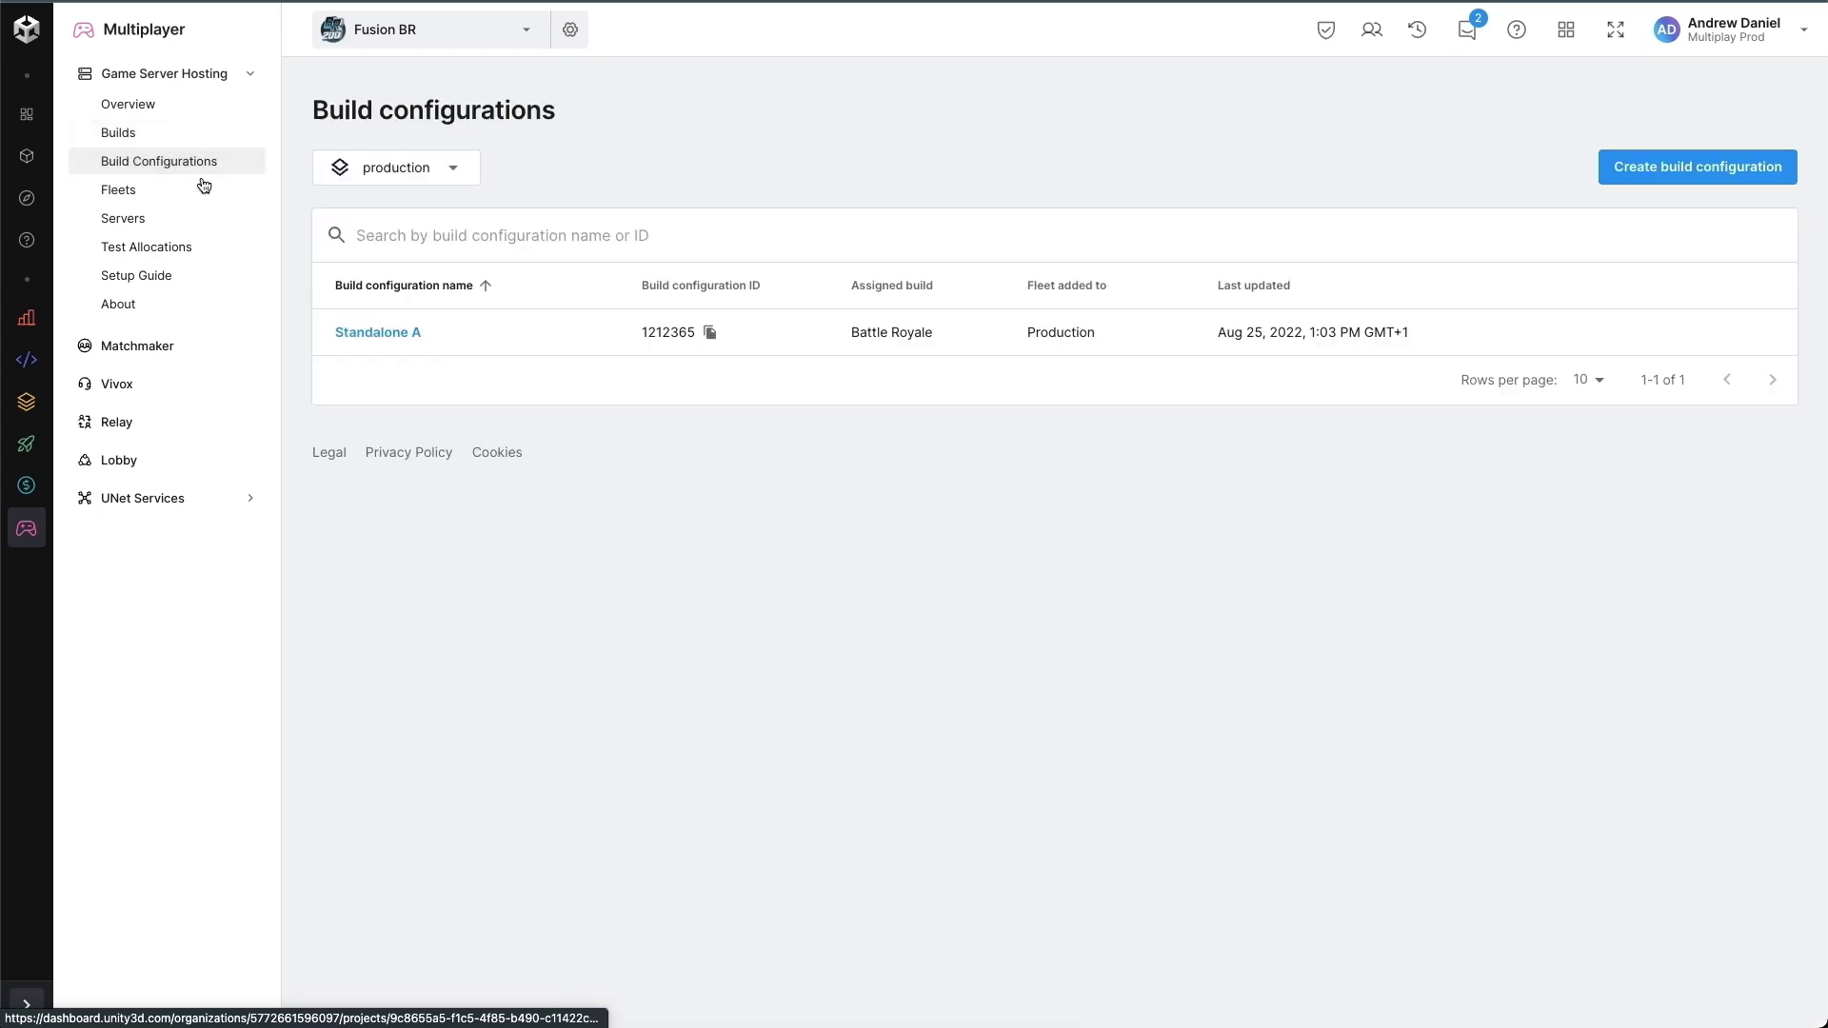
{"action": "left_click", "coordinate": [406, 334]}
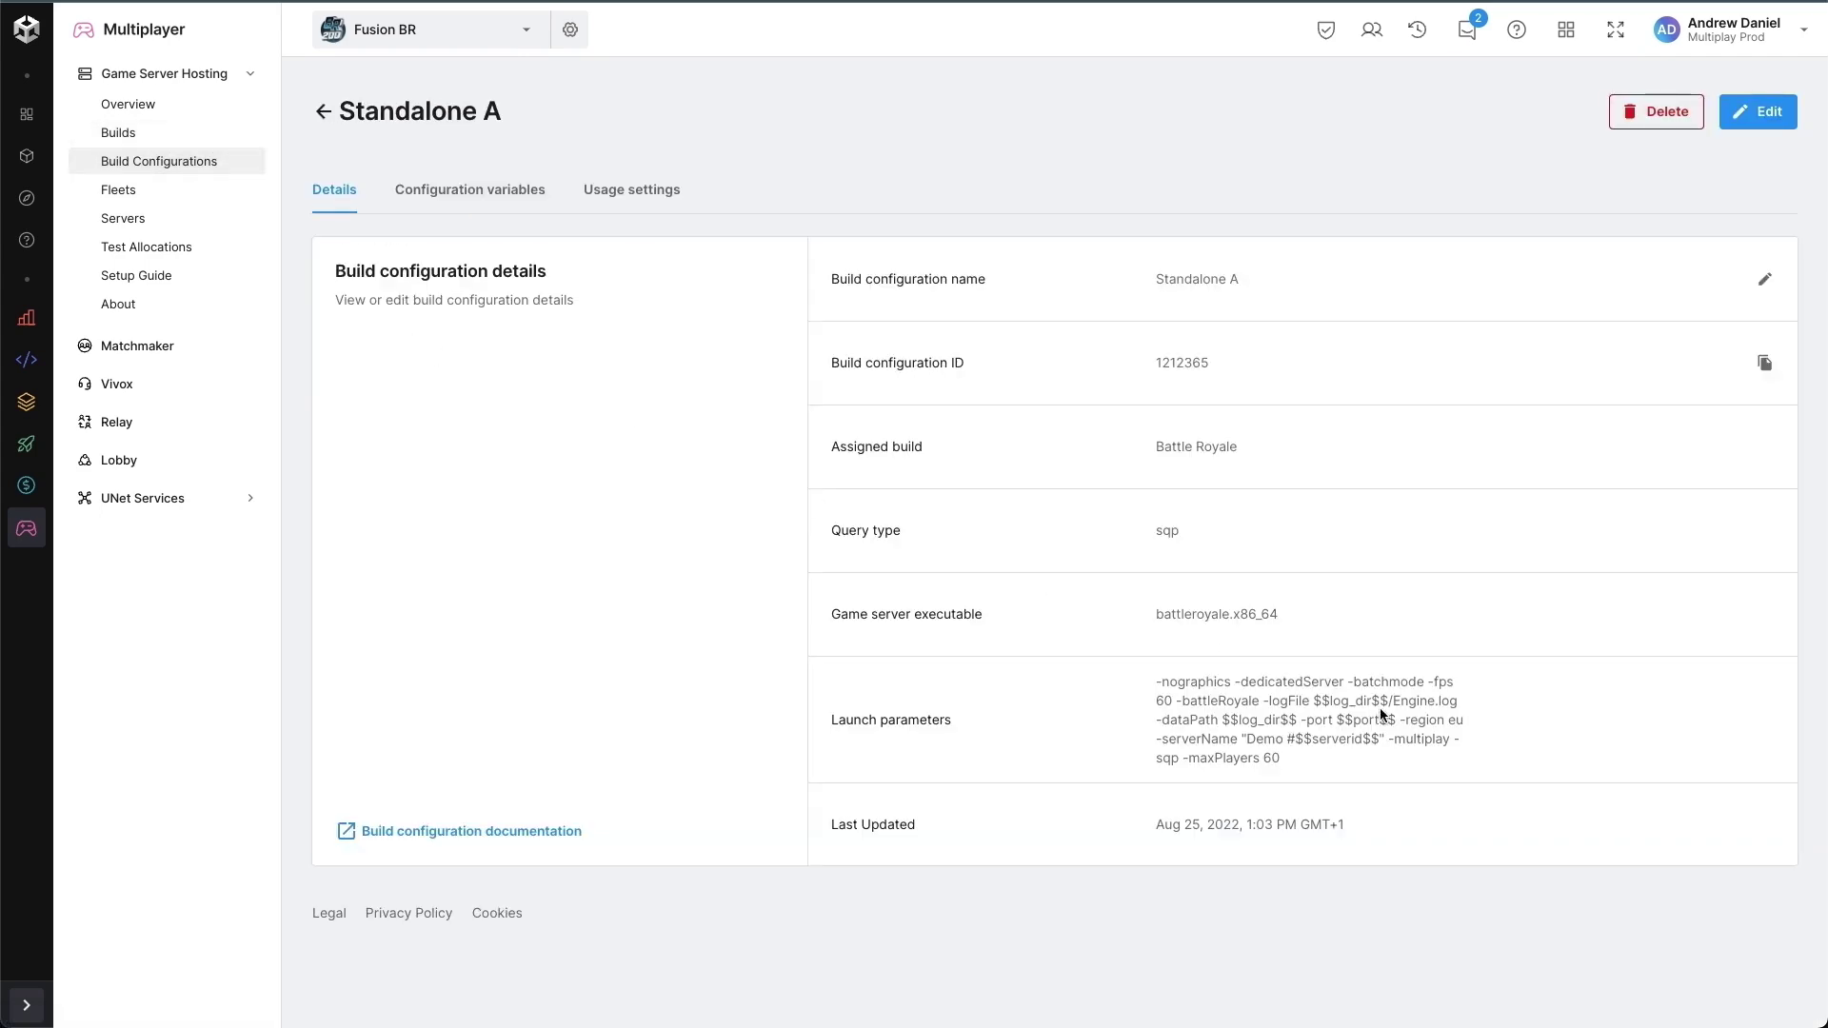
{"action": "left_click_drag", "start_coordinate": [1298, 759], "coordinate": [1176, 673]}
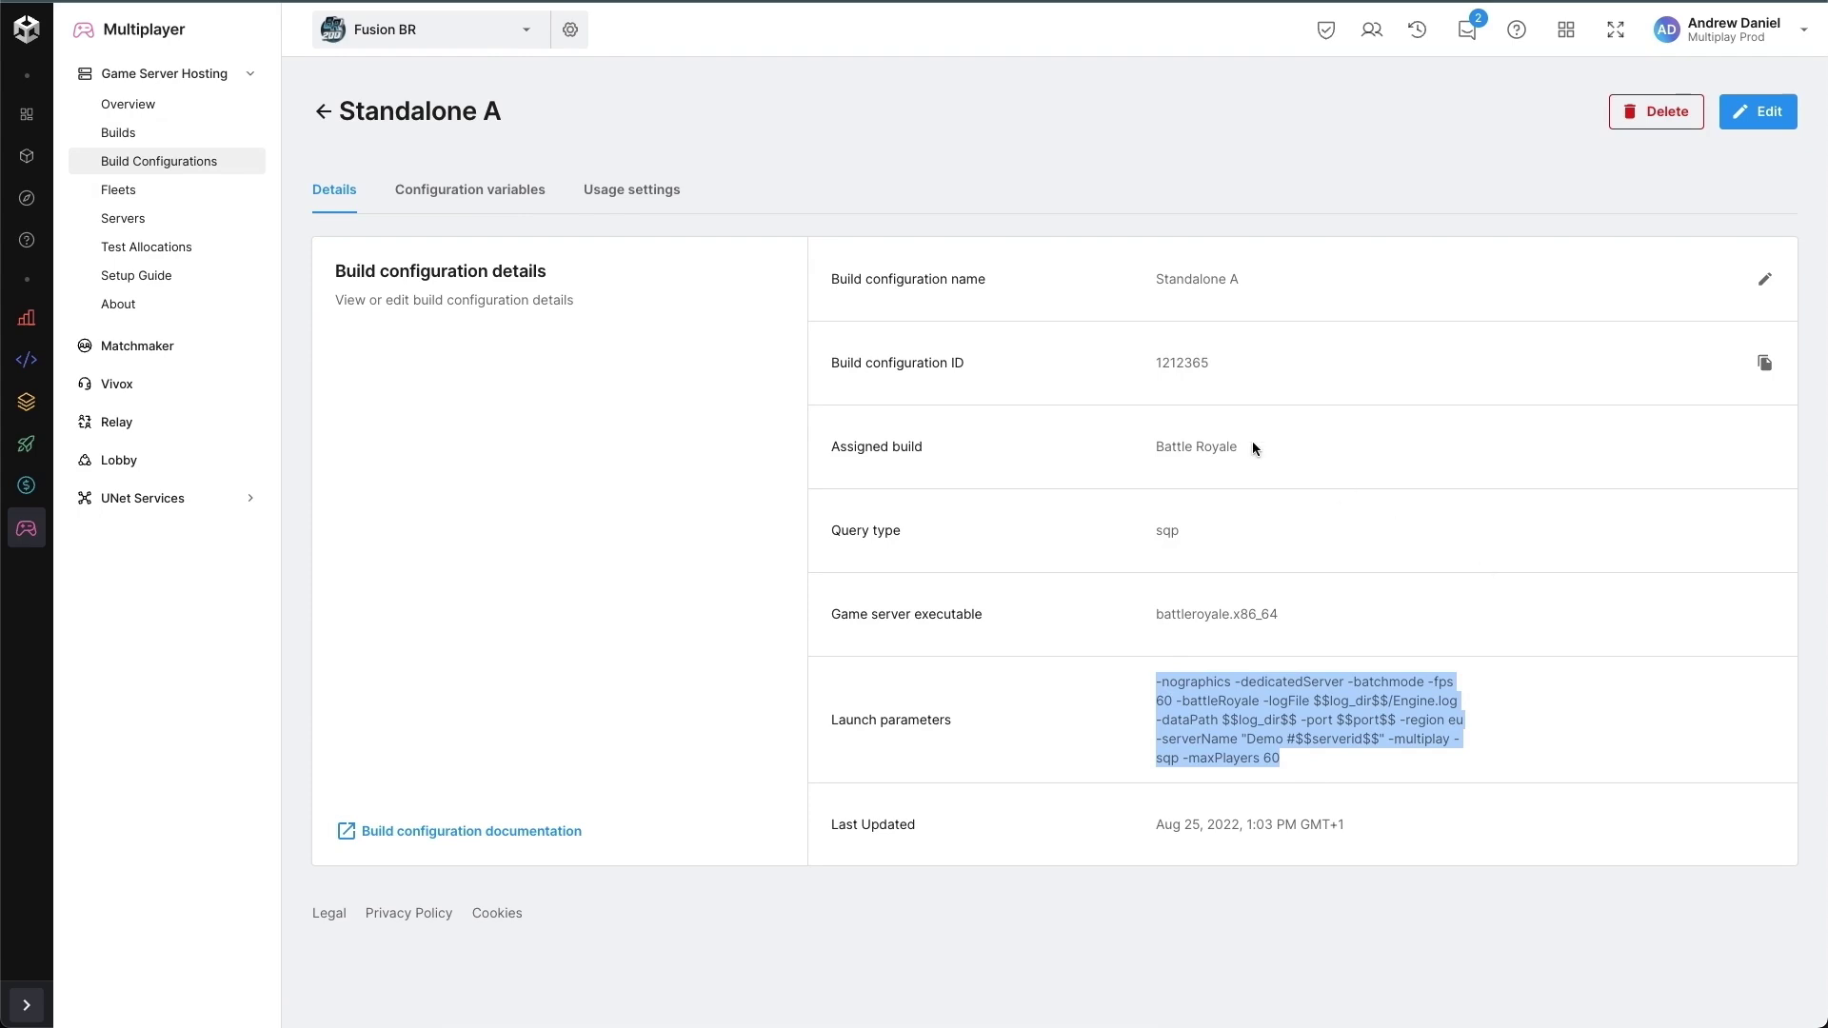
{"action": "left_click", "coordinate": [654, 191]}
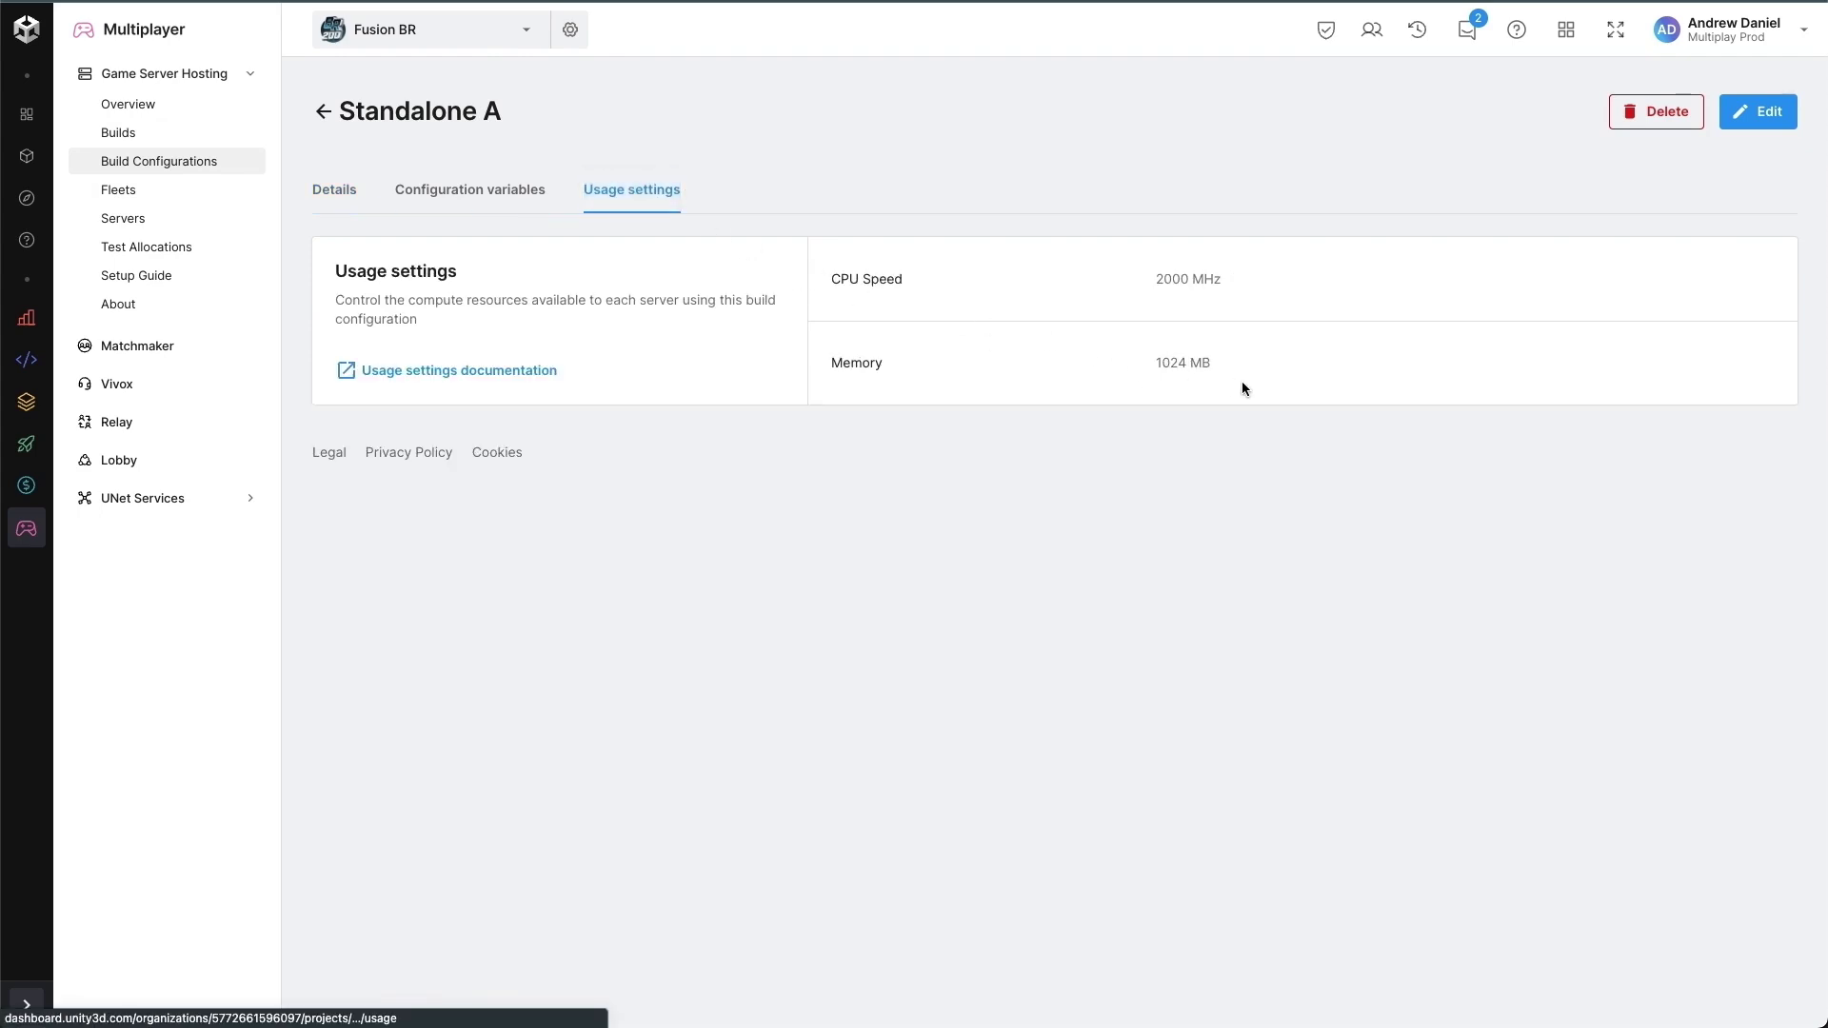
{"action": "left_click", "coordinate": [118, 190]}
Check the Production fleet's build configurations, analytics, and Europe scaling of 1 to 4 servers.
{"action": "left_click", "coordinate": [379, 282]}
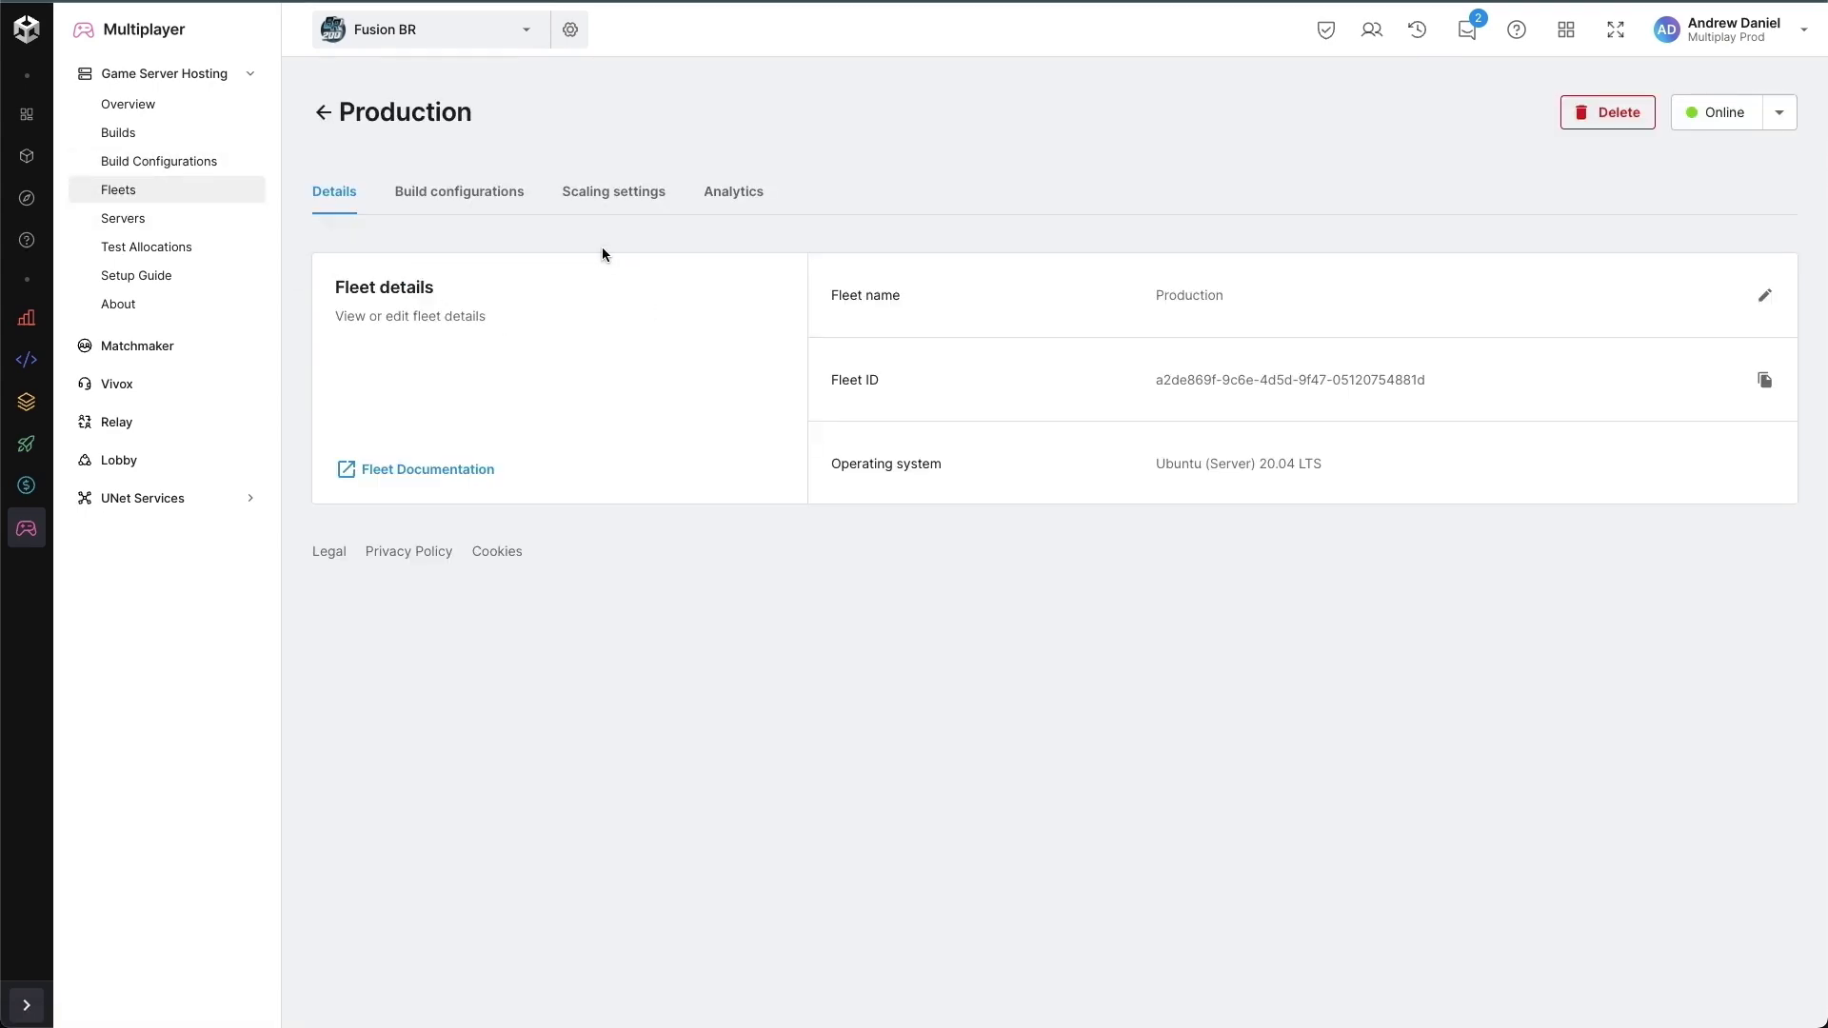
{"action": "left_click", "coordinate": [465, 193]}
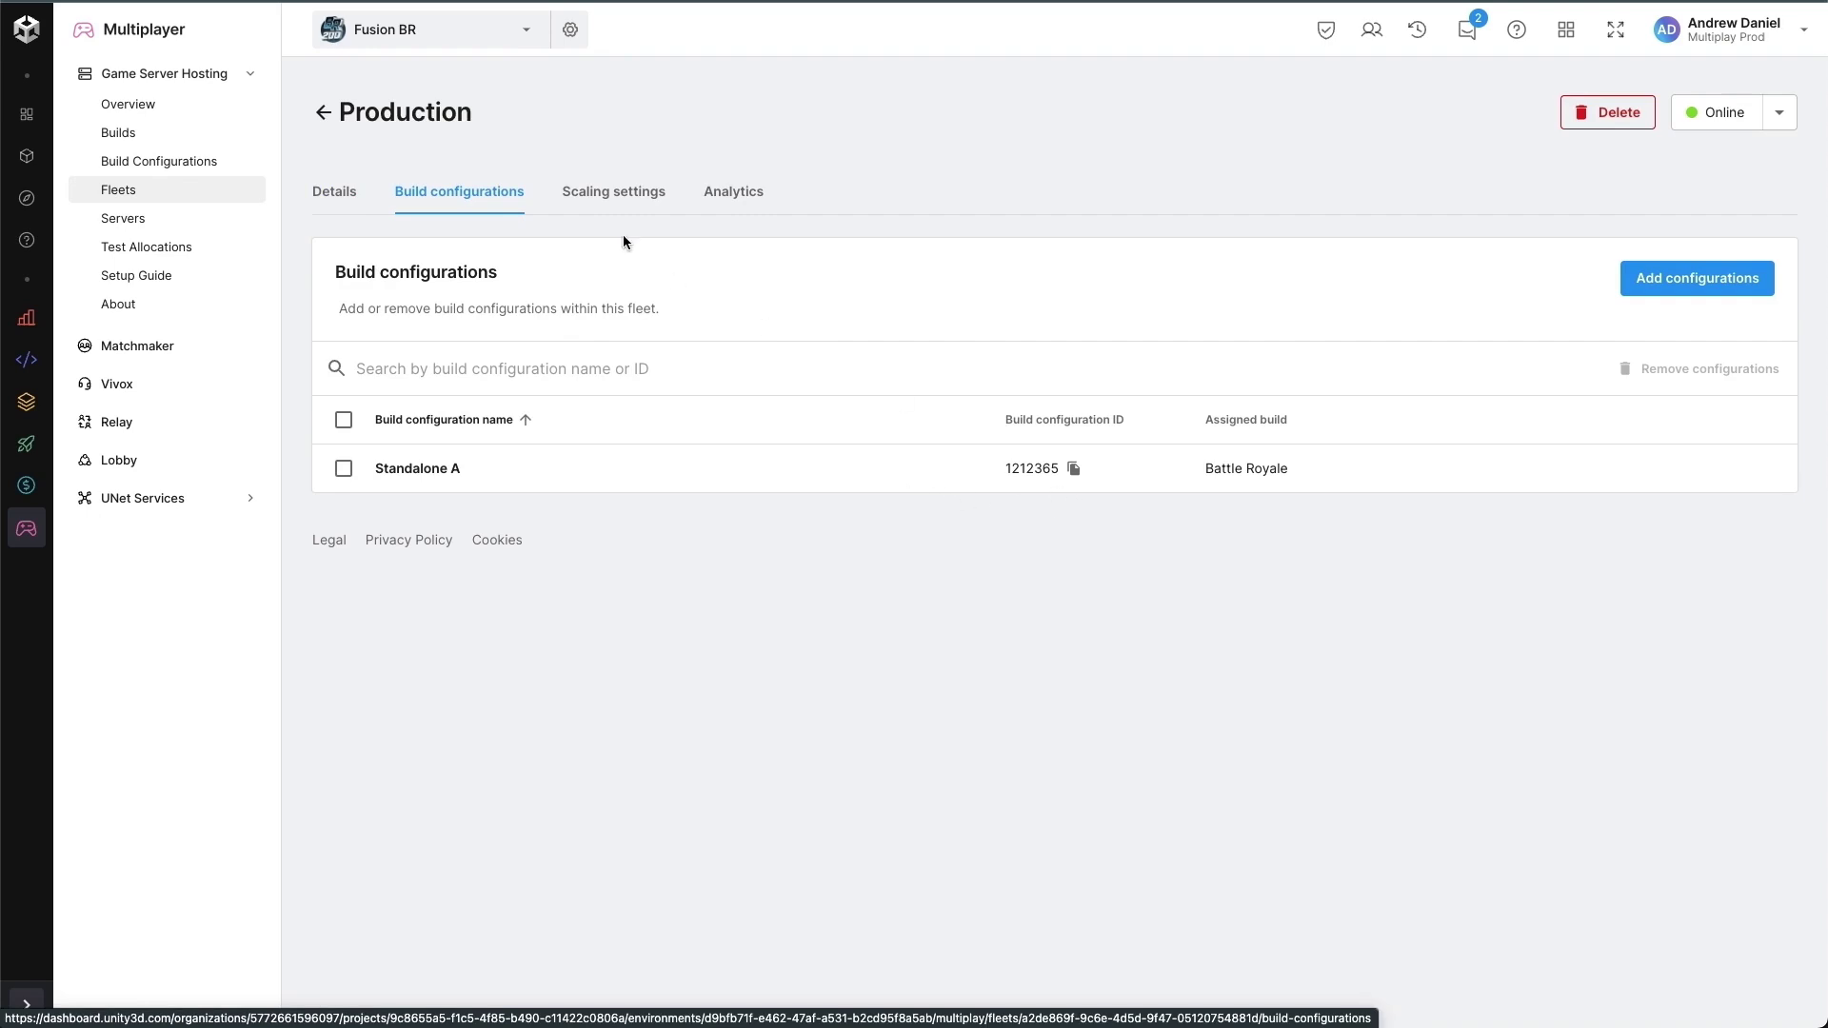
{"action": "left_click", "coordinate": [605, 191]}
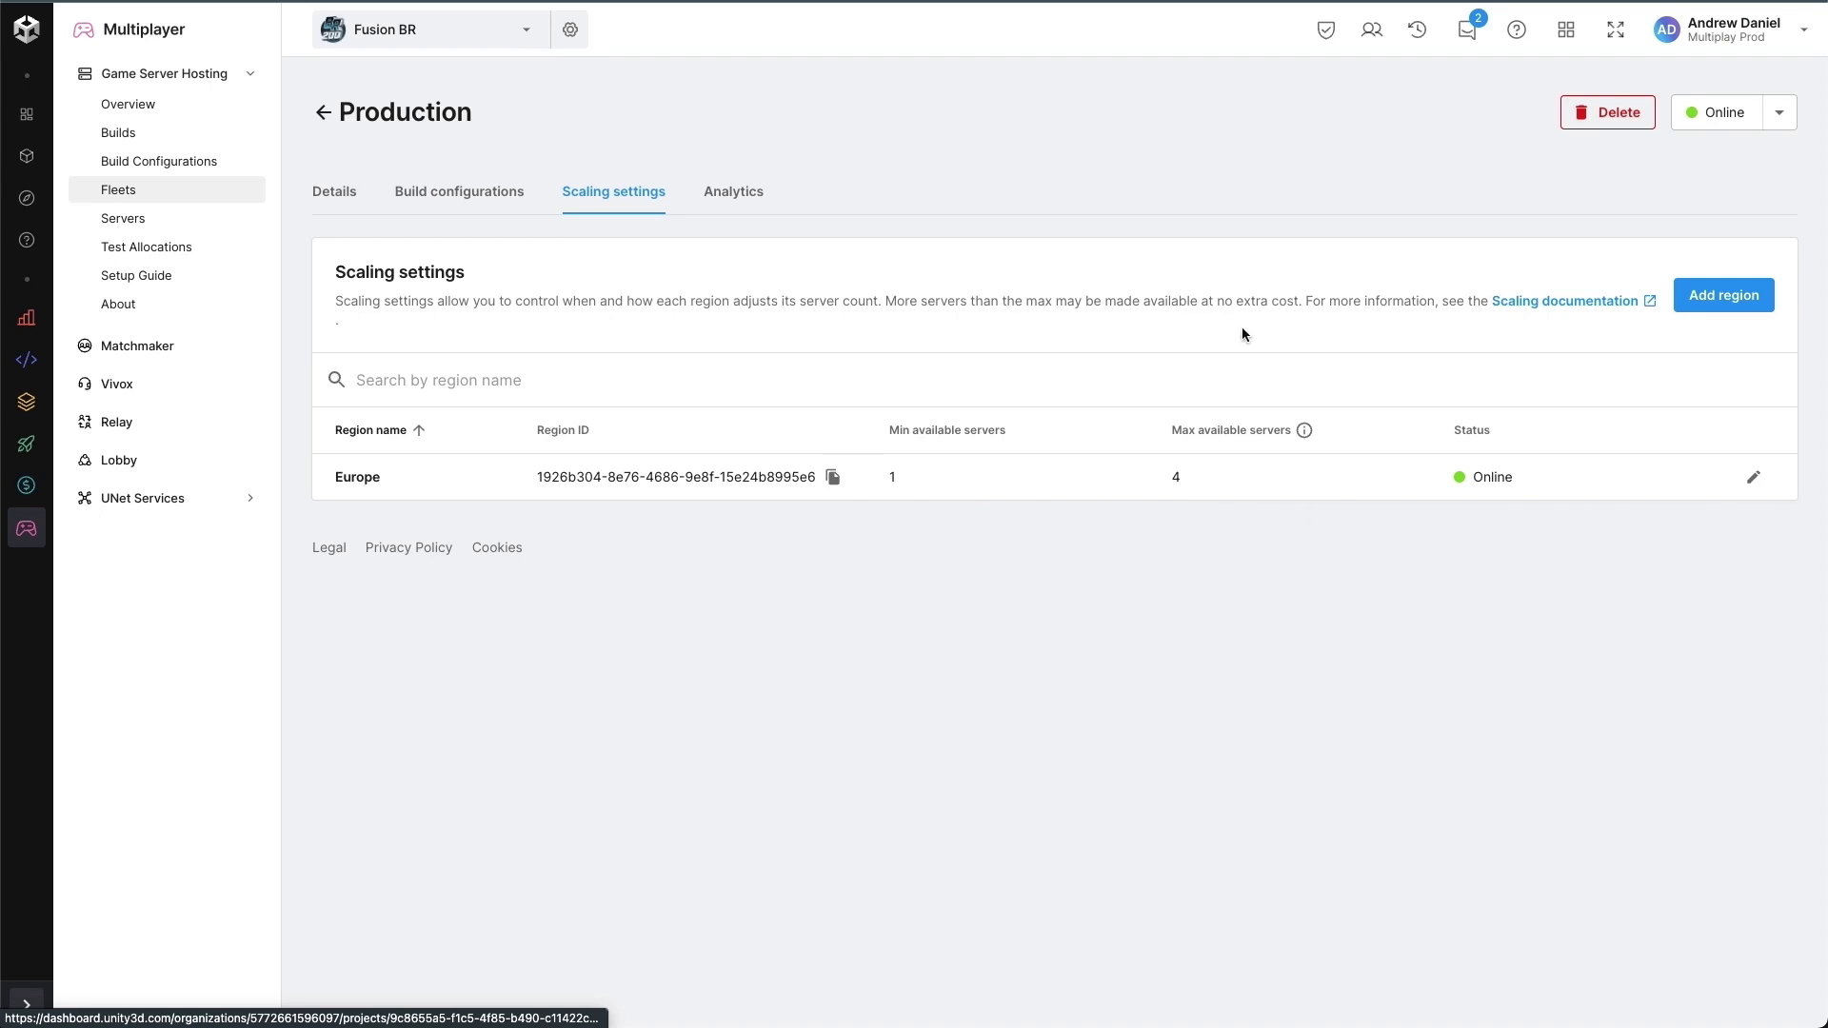
{"action": "left_click", "coordinate": [710, 190]}
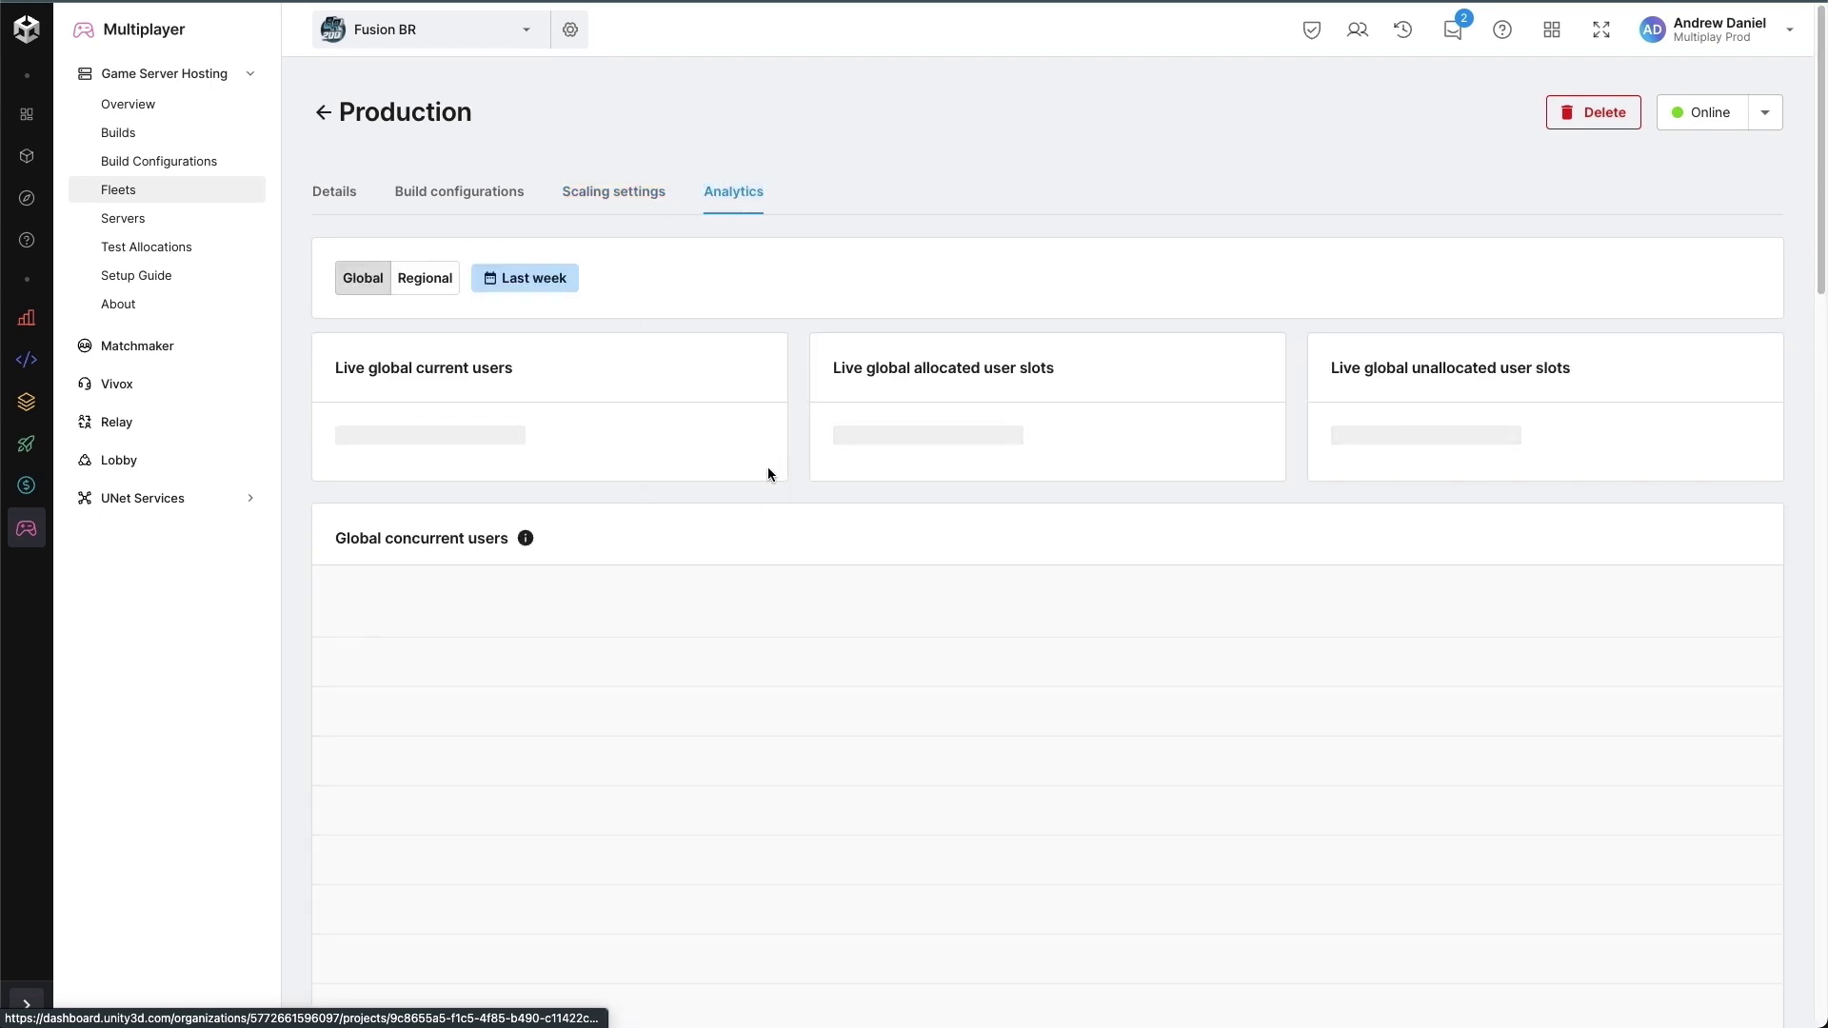
{"action": "left_click", "coordinate": [628, 191]}
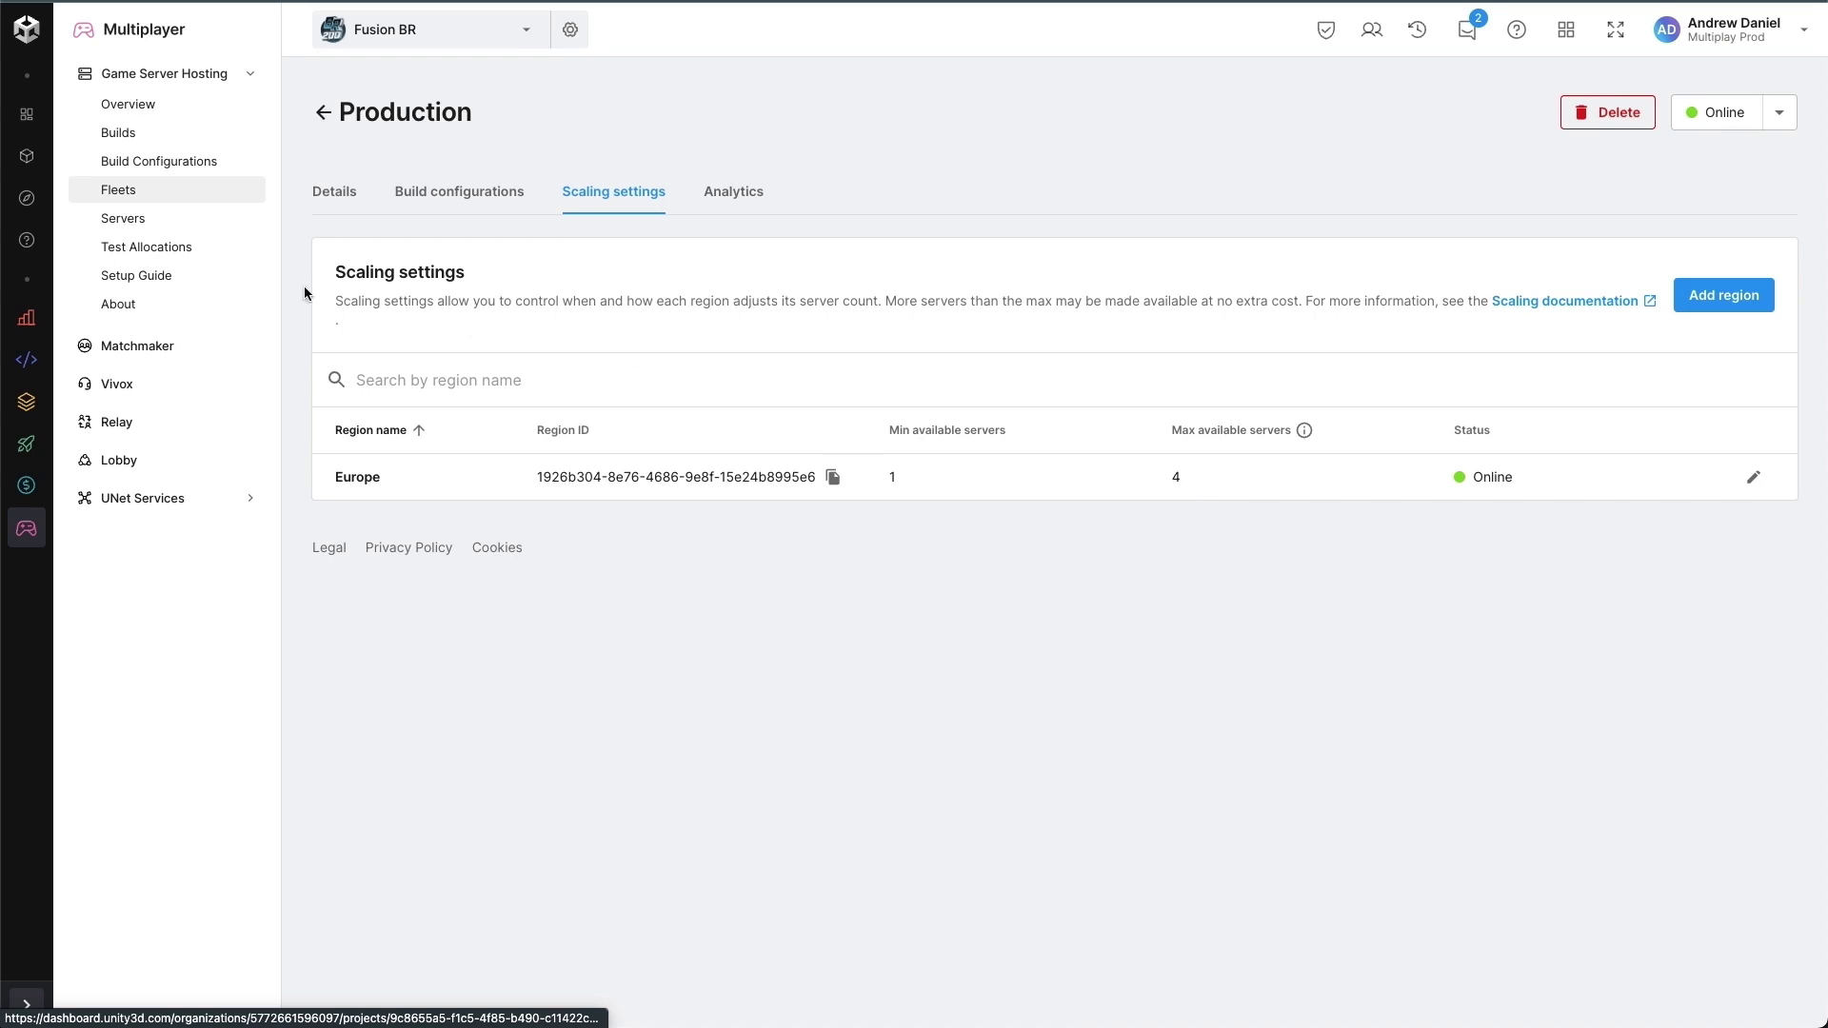
{"action": "left_click", "coordinate": [156, 285]}
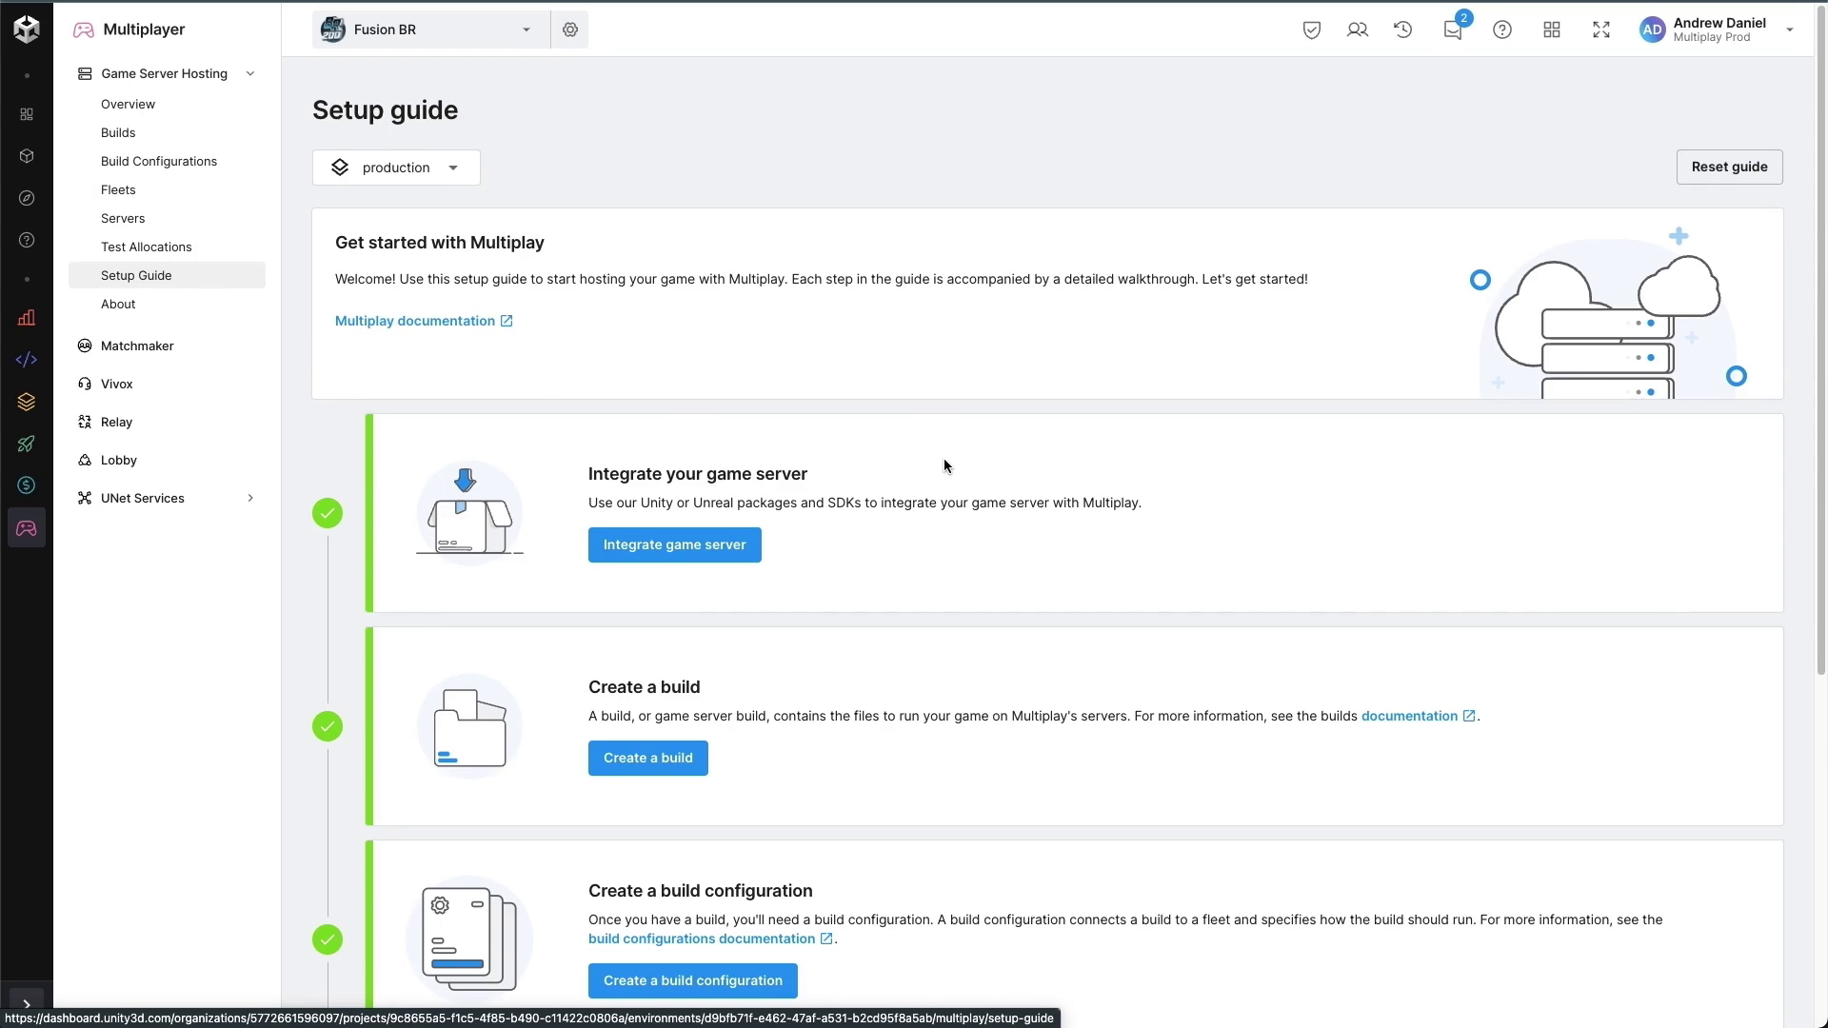
Start a test allocation targeting the Production fleet, Europe region and Standalone A.
{"action": "scroll", "coordinate": [944, 459], "scroll_direction": "down", "scroll_amount": 5}
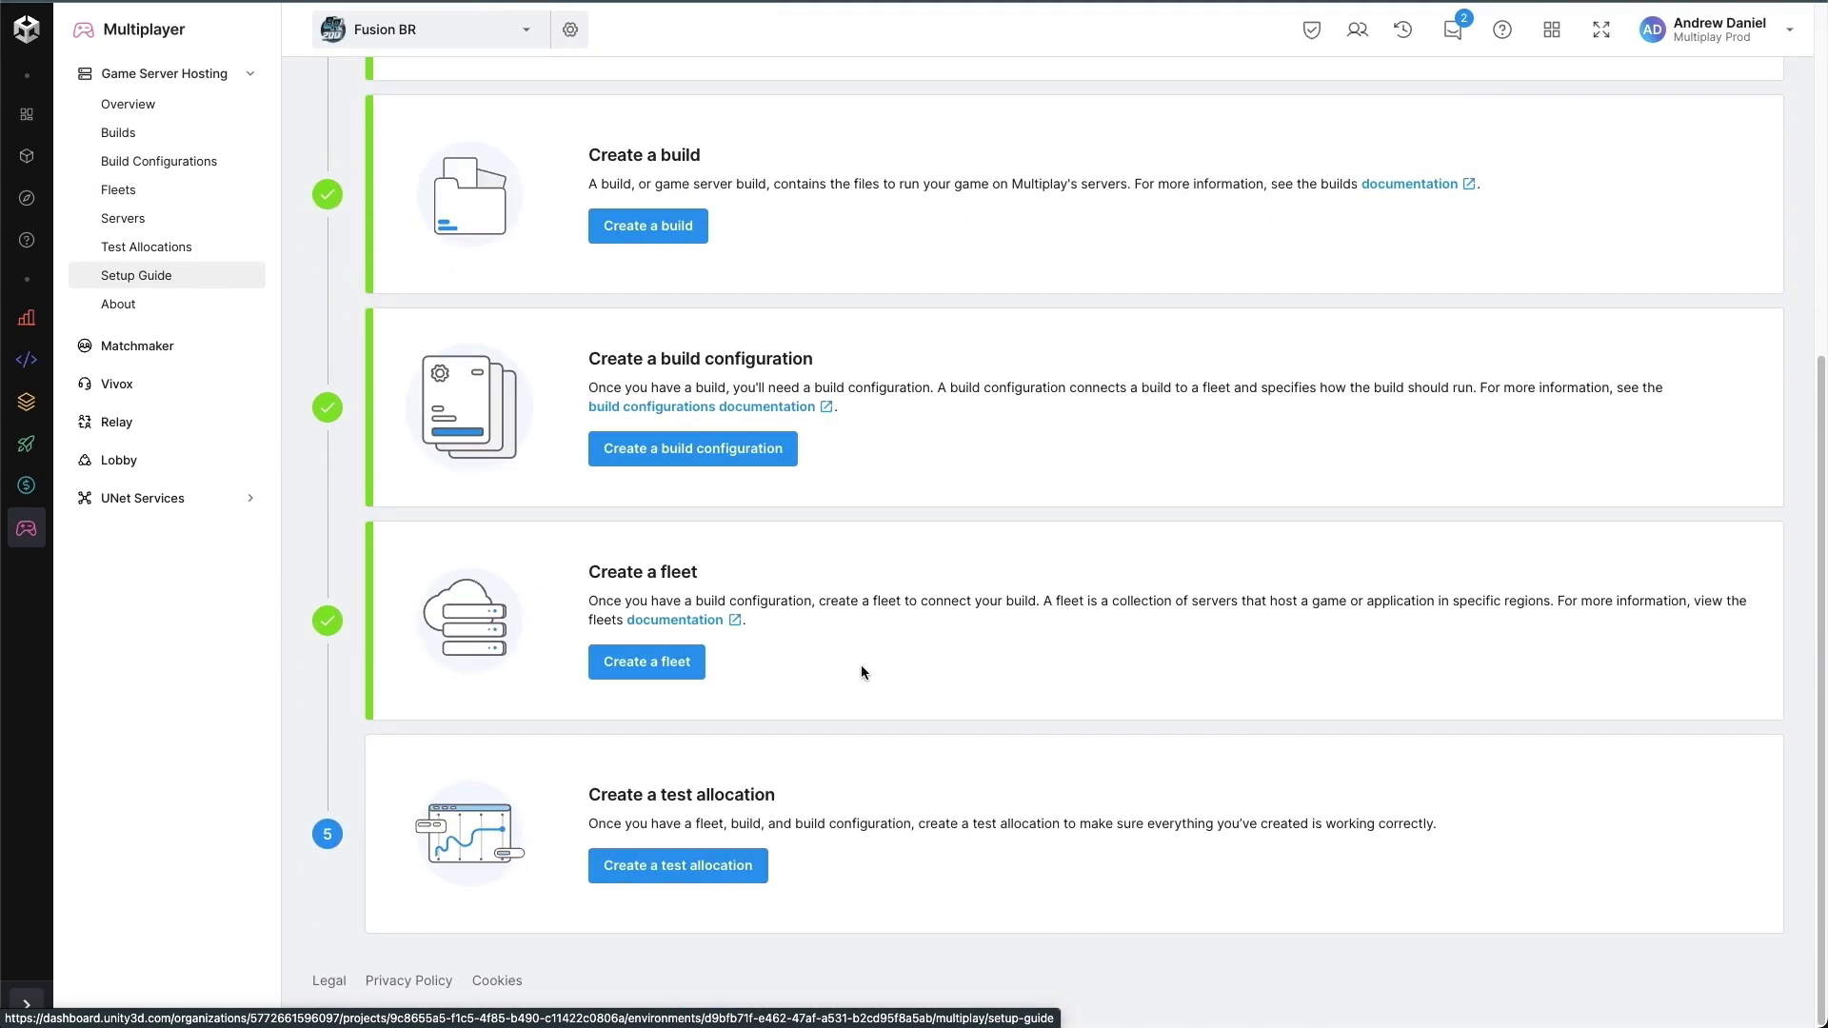
{"action": "scroll", "coordinate": [861, 673], "scroll_direction": "up", "scroll_amount": 1}
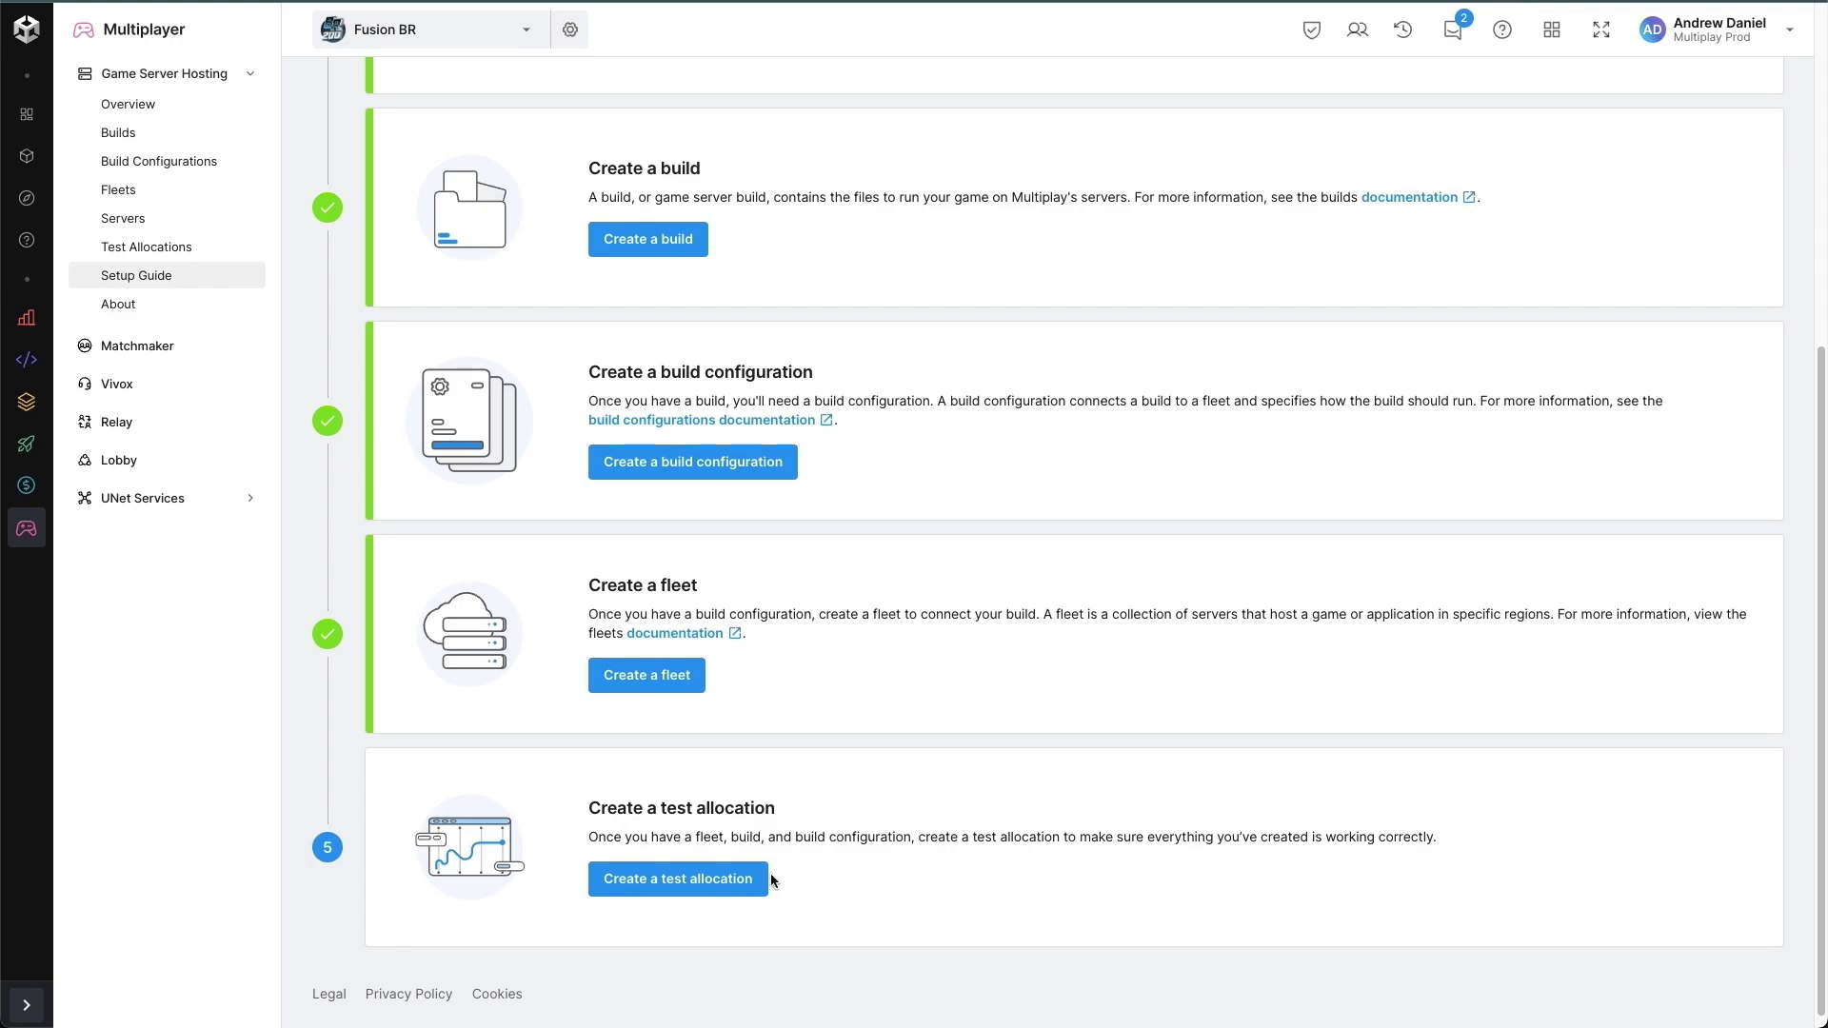
{"action": "left_click", "coordinate": [706, 884]}
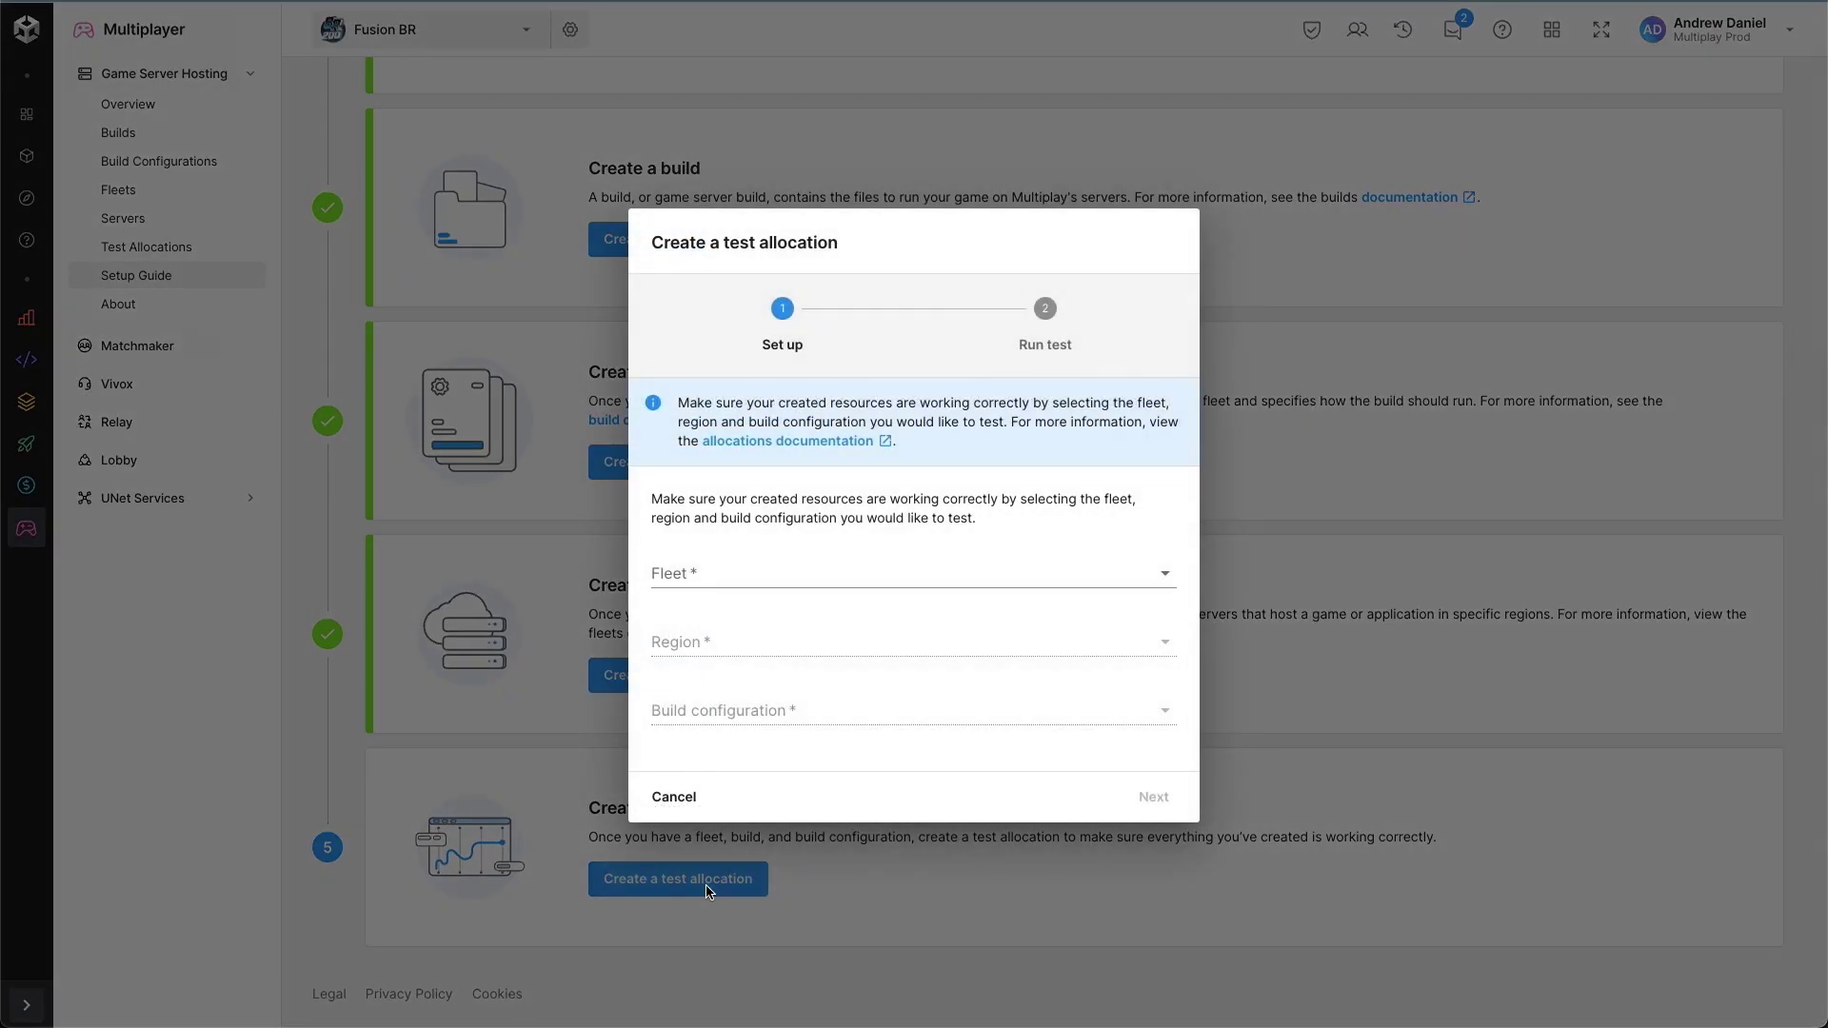
{"action": "left_click", "coordinate": [826, 581]}
{"action": "left_click", "coordinate": [826, 577]}
{"action": "left_click", "coordinate": [787, 640]}
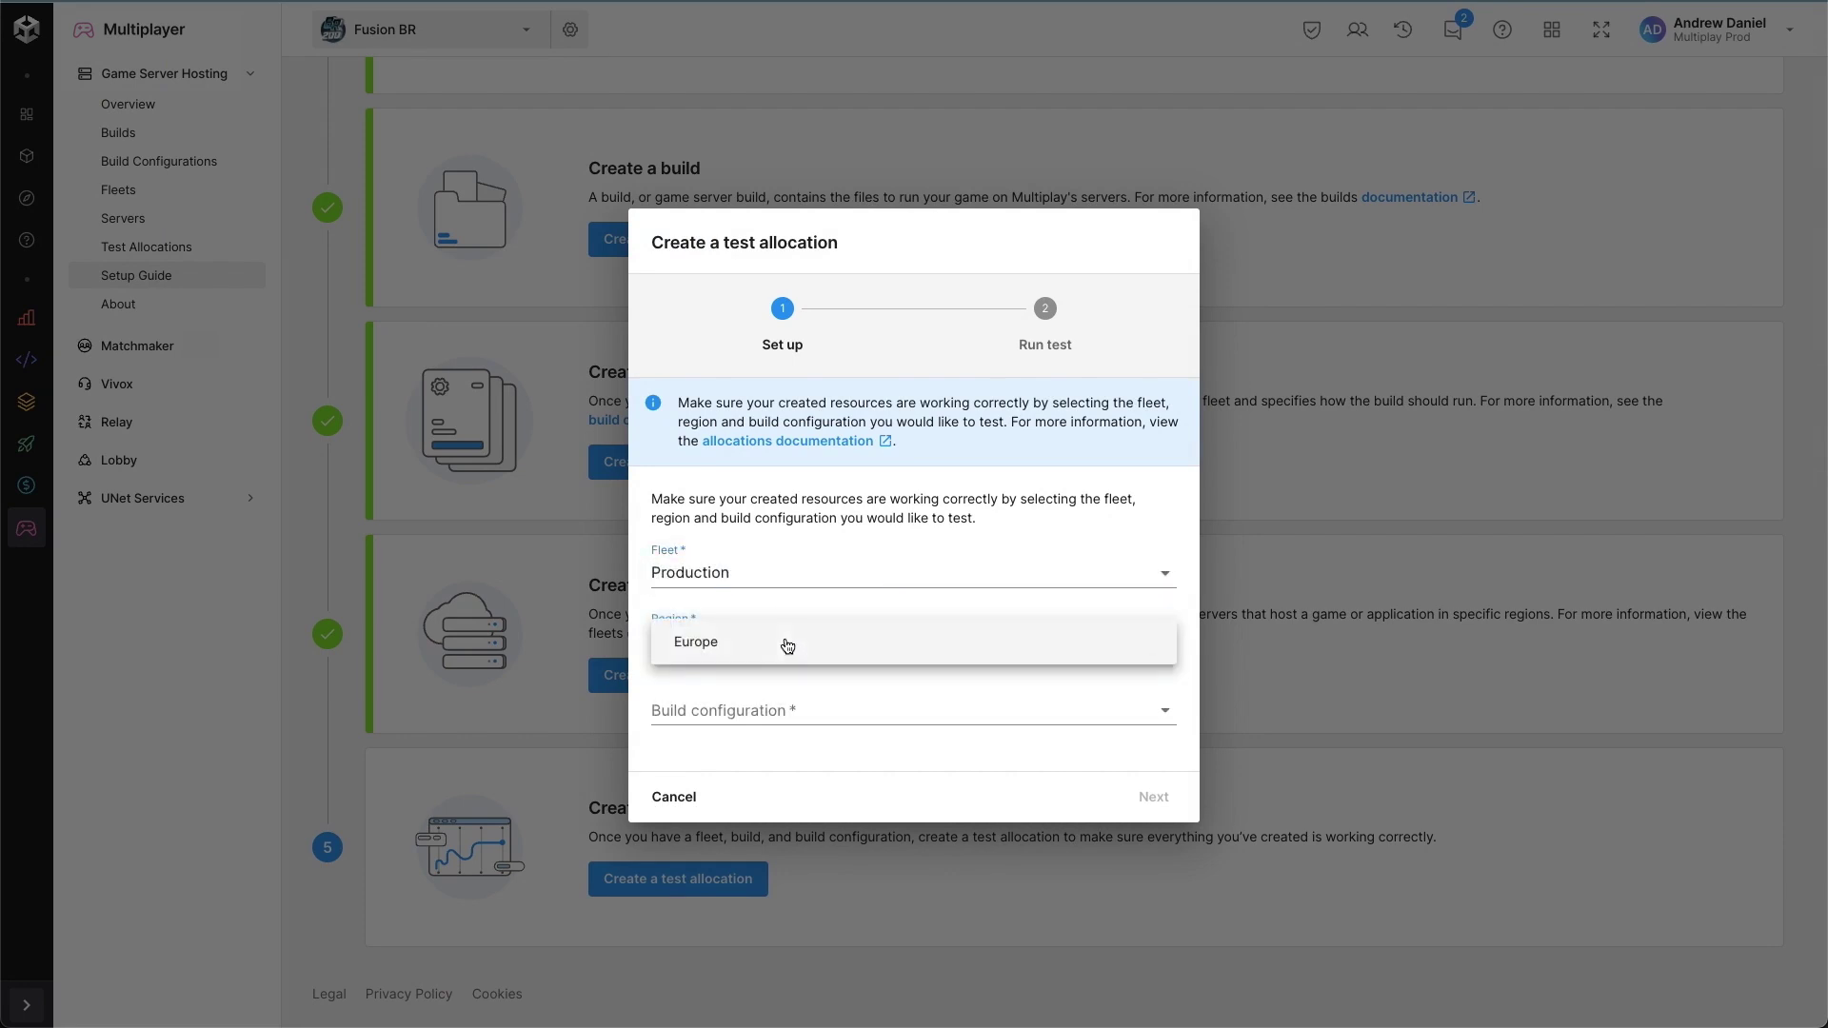
{"action": "left_click", "coordinate": [779, 640]}
{"action": "left_click", "coordinate": [774, 707]}
{"action": "left_click", "coordinate": [771, 707]}
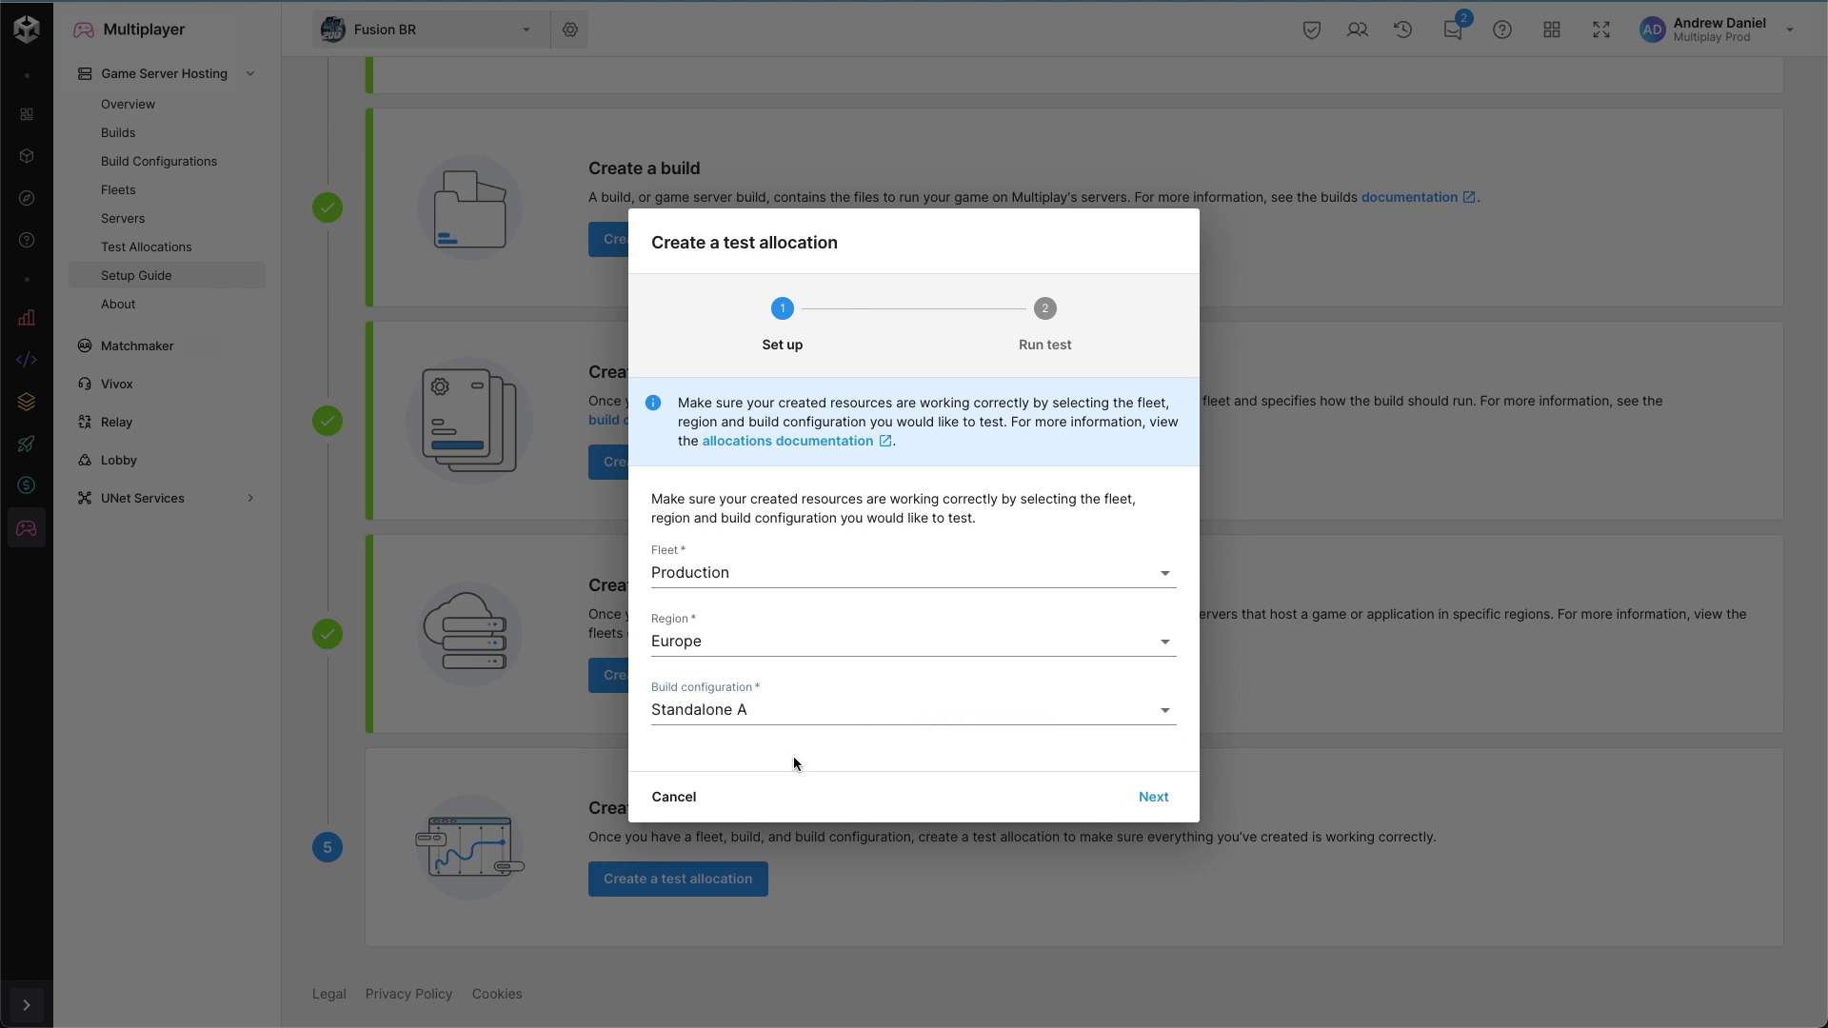
Run the test allocation and finish it once it succeeds.
{"action": "left_click", "coordinate": [1170, 802]}
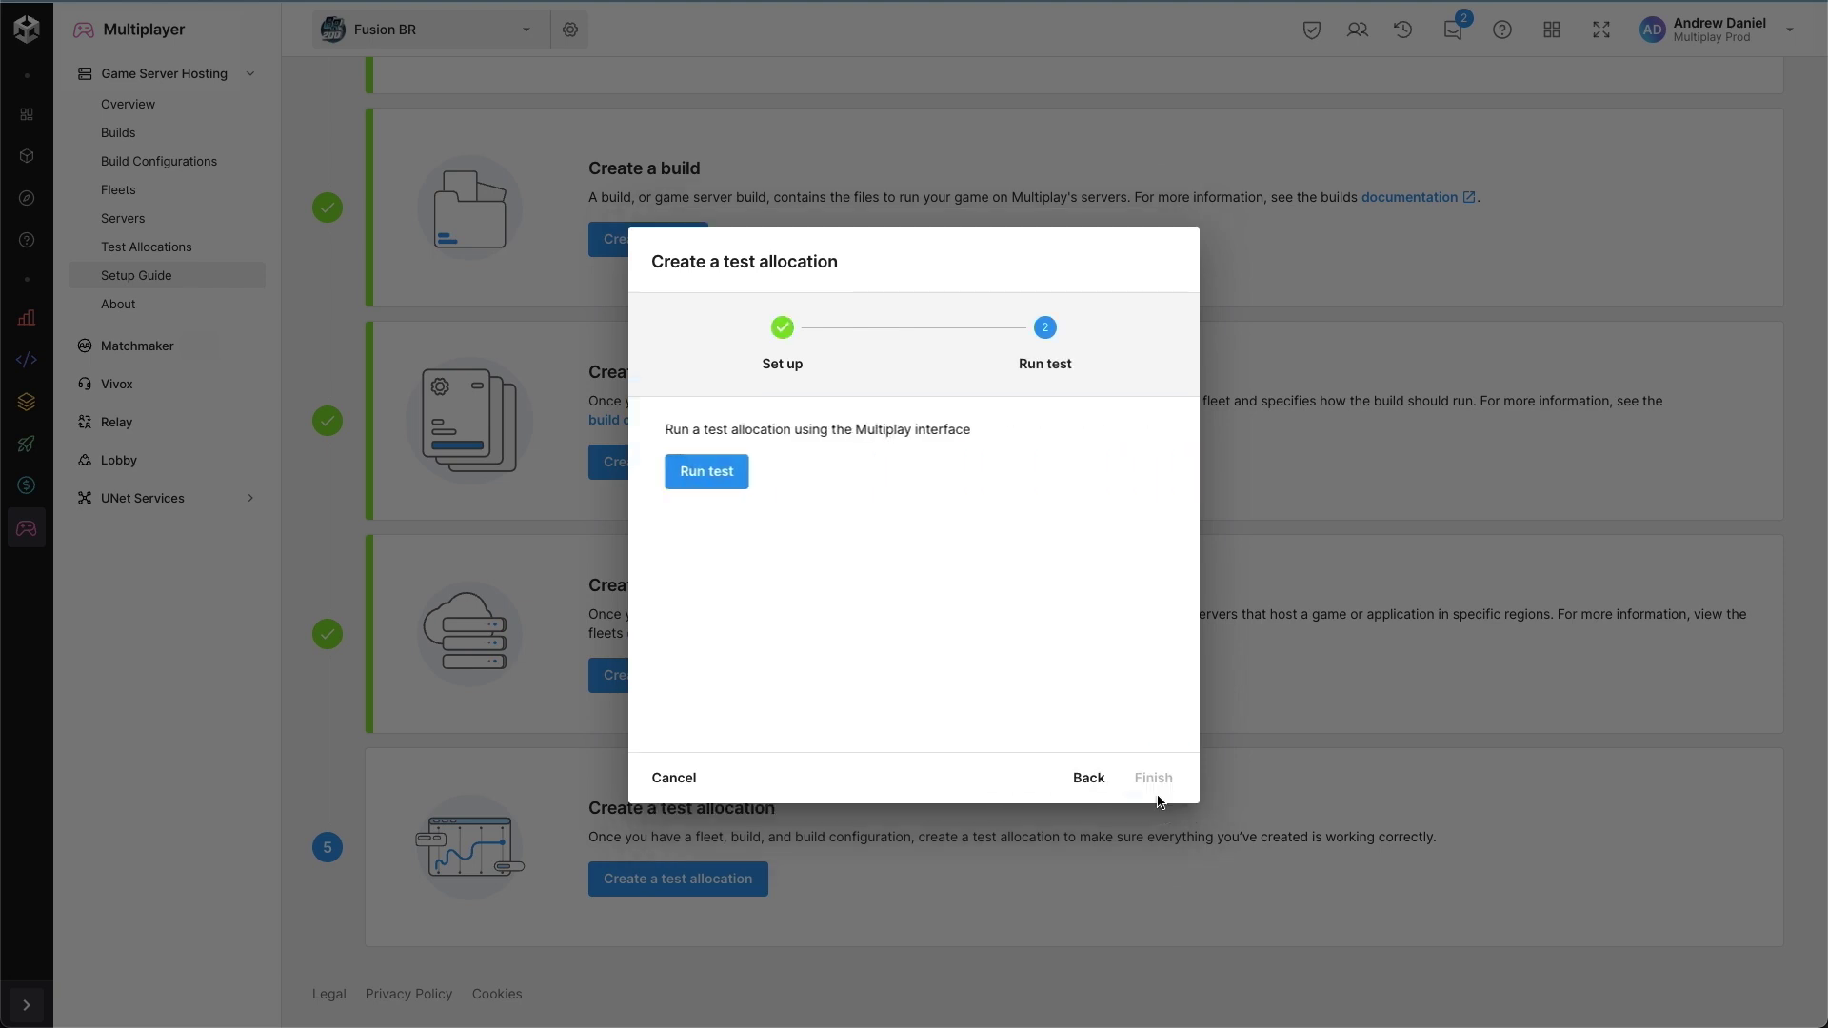
{"action": "left_click", "coordinate": [714, 481]}
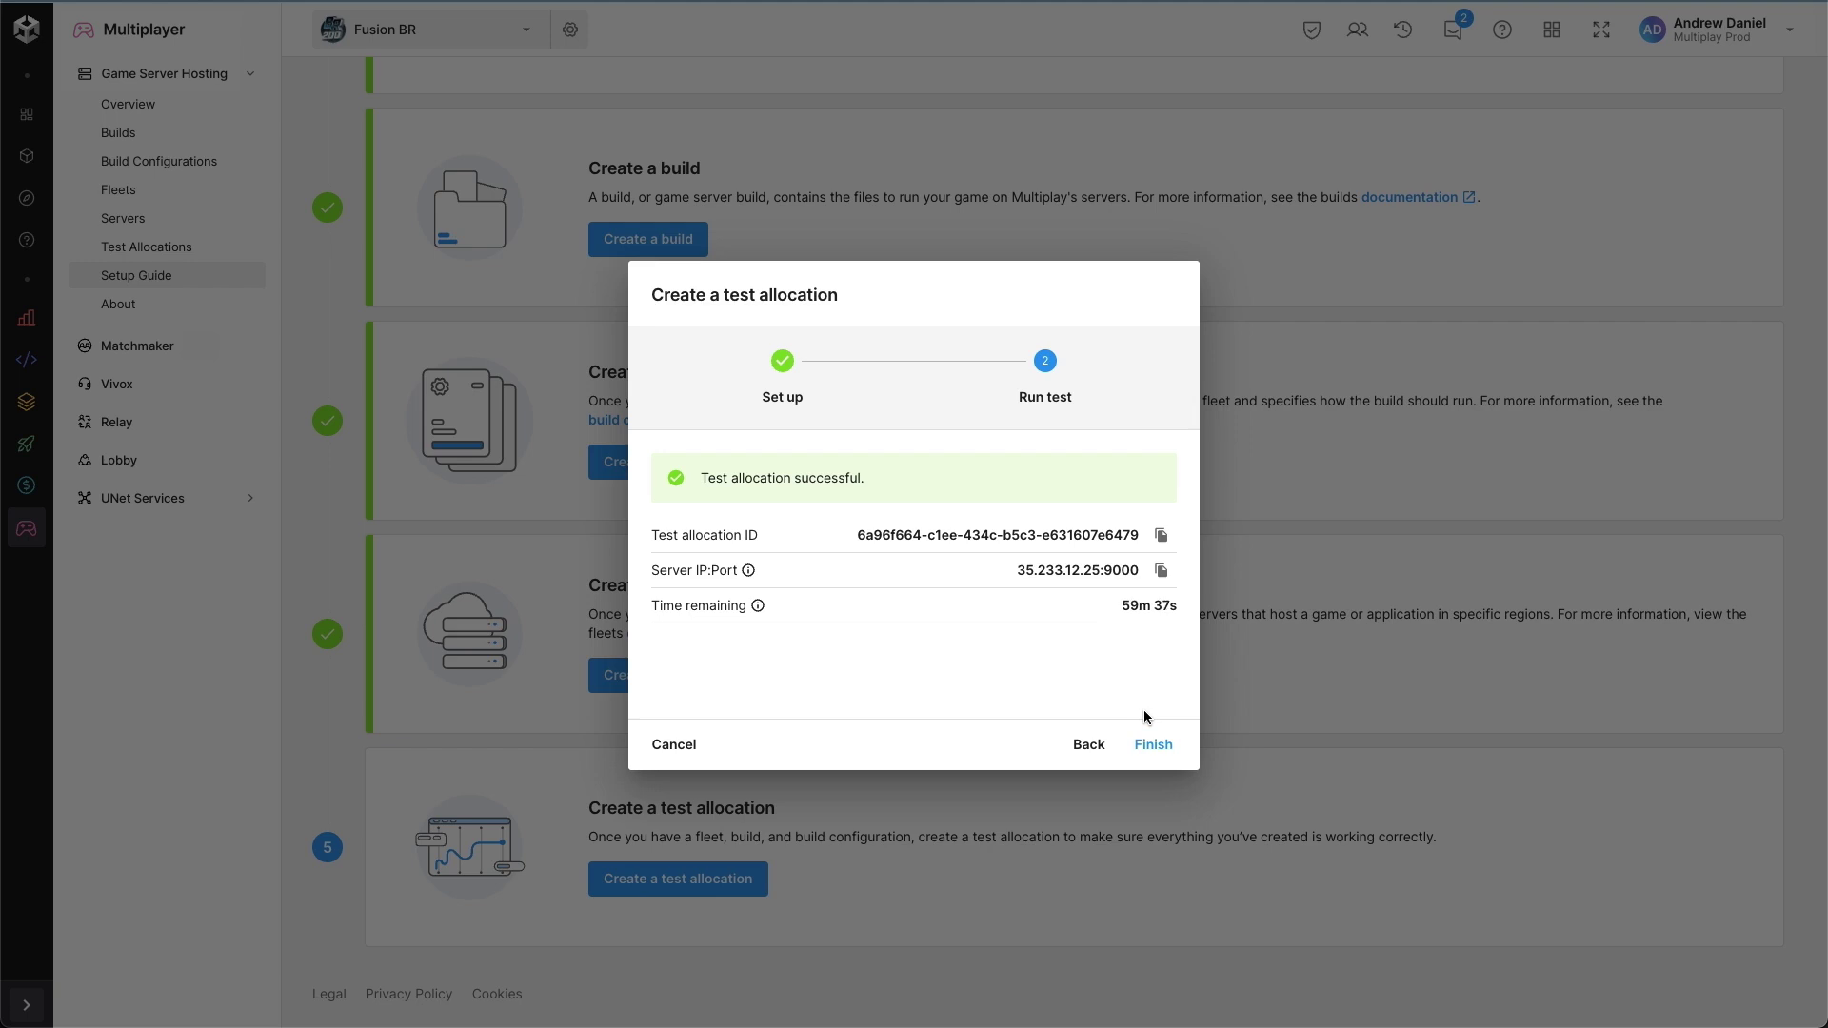
{"action": "left_click", "coordinate": [1153, 745]}
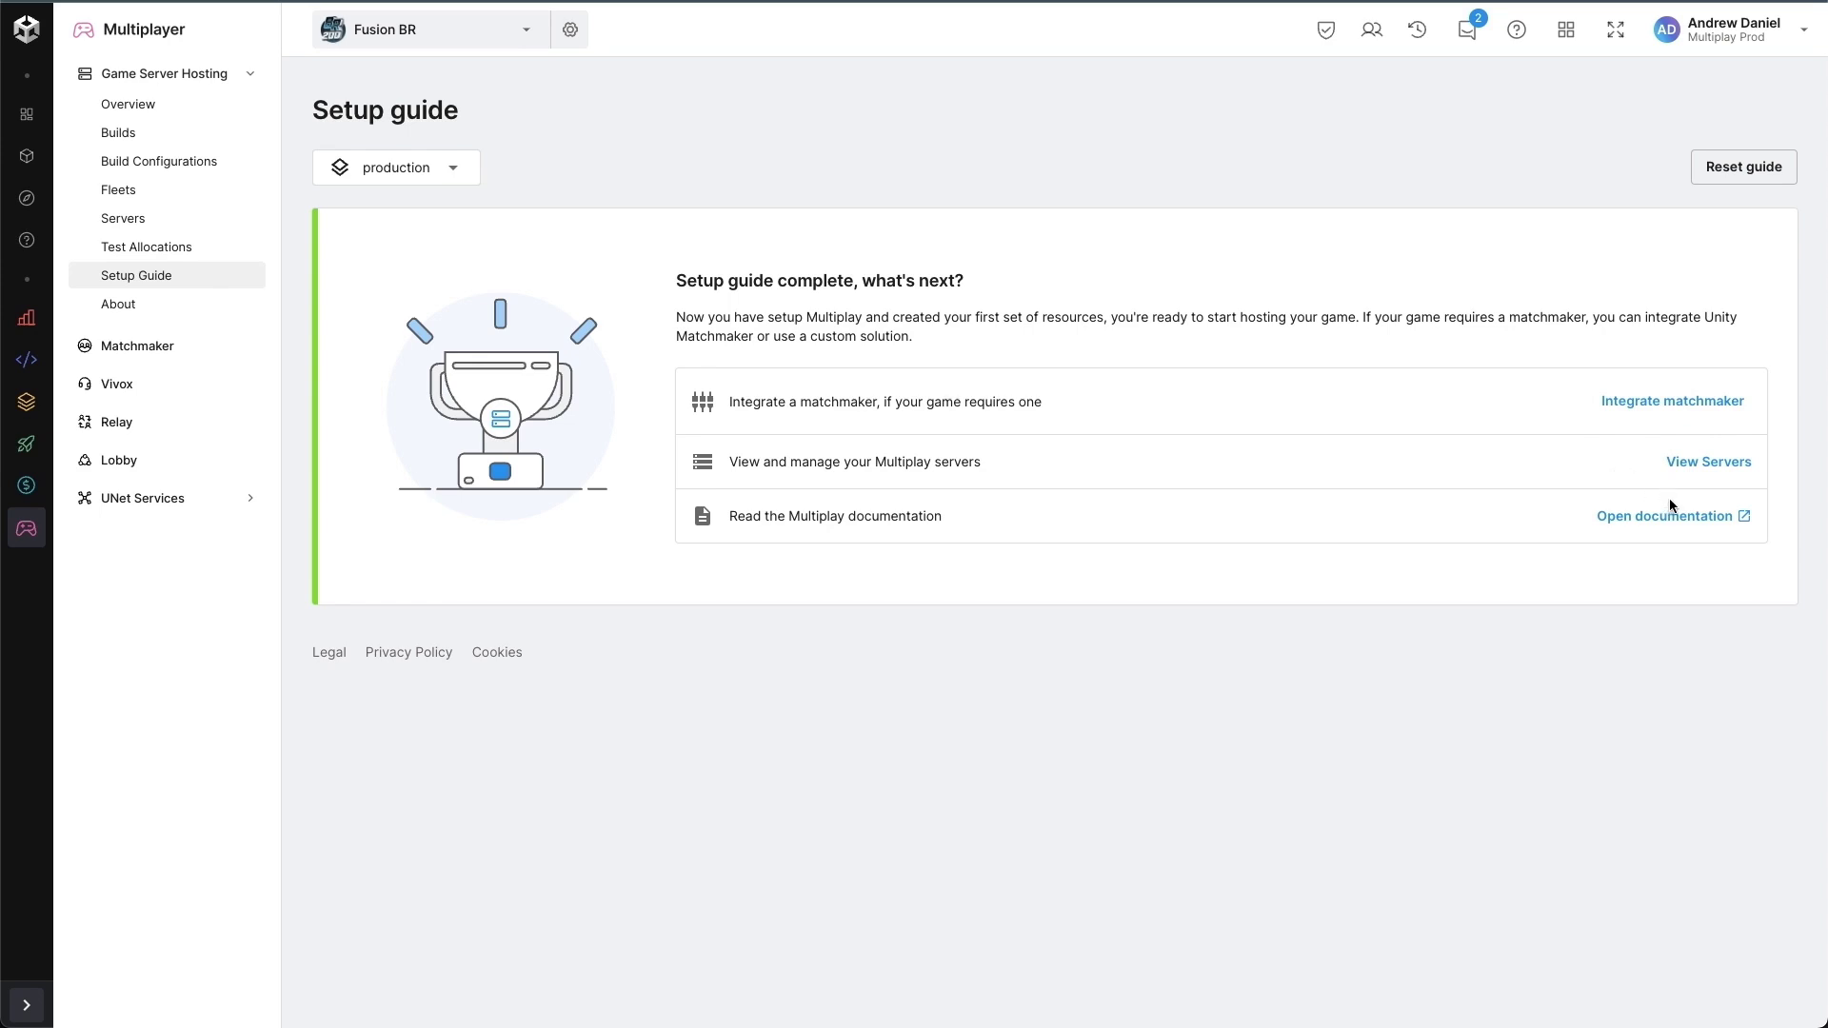
{"action": "left_click", "coordinate": [1684, 467]}
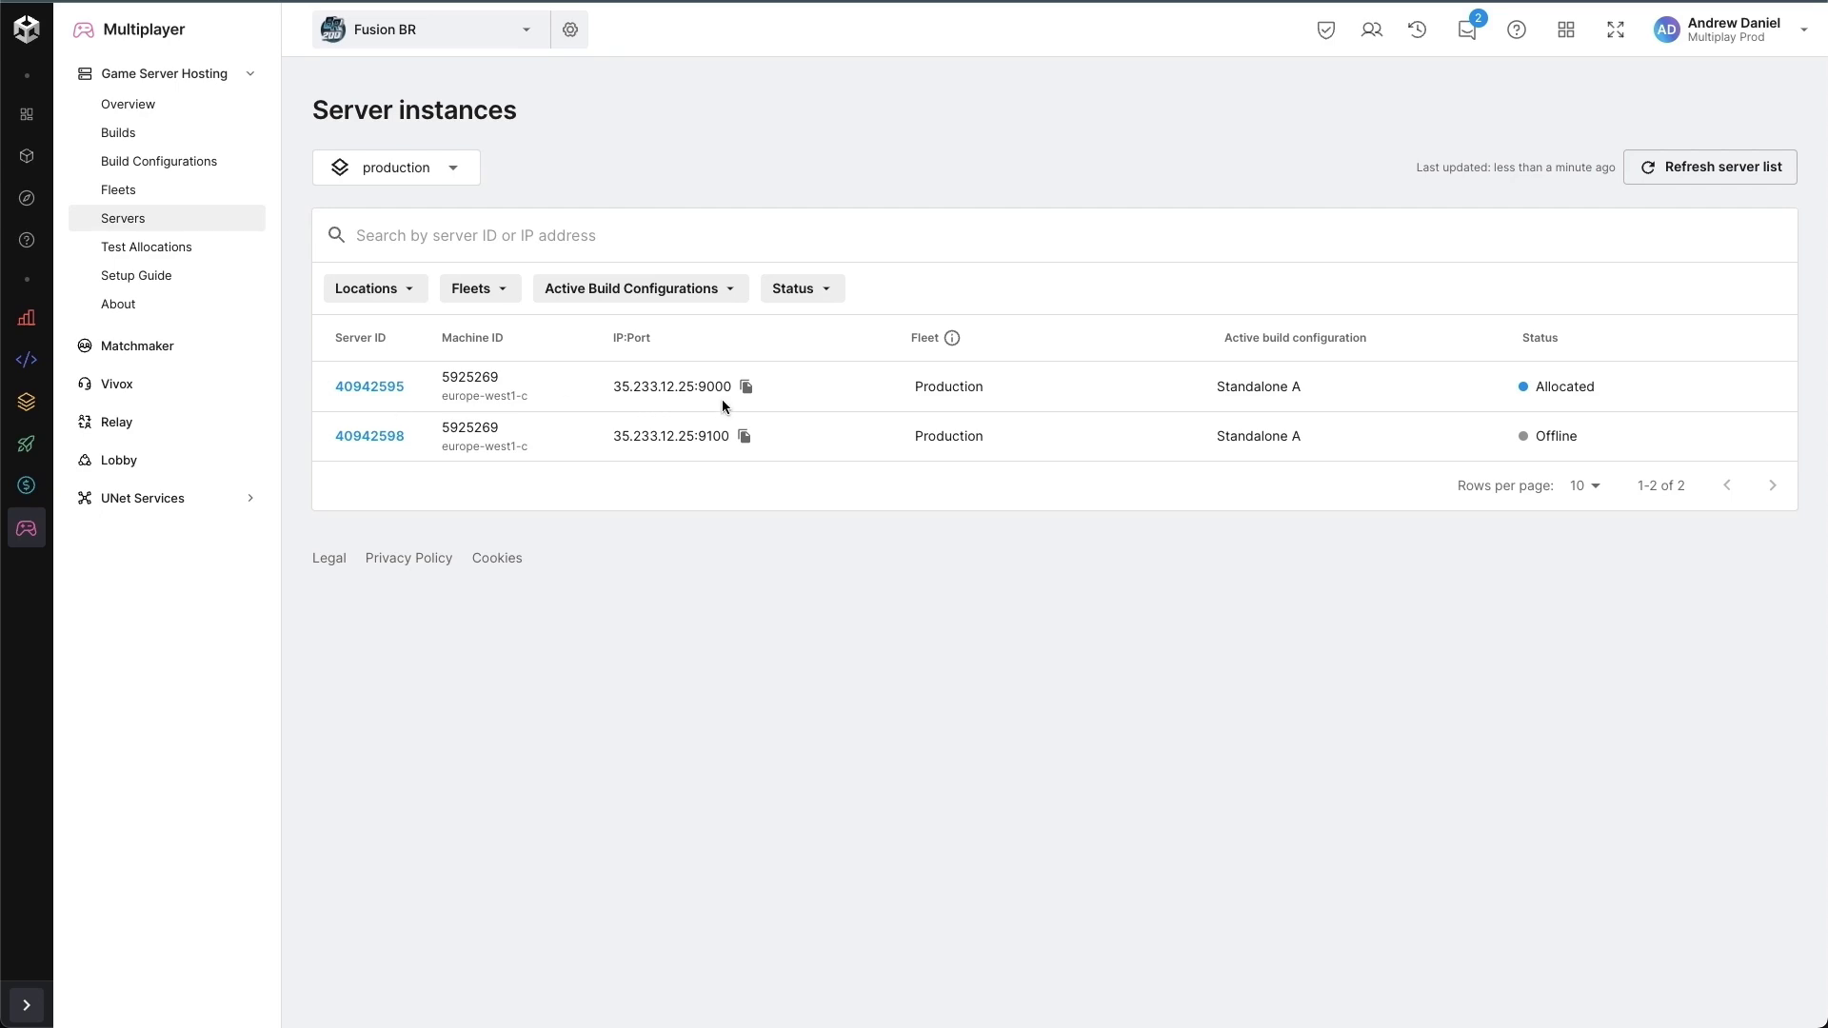
Check server 40942595's event history, then its log files listing Engine.log.
{"action": "left_click", "coordinate": [349, 387]}
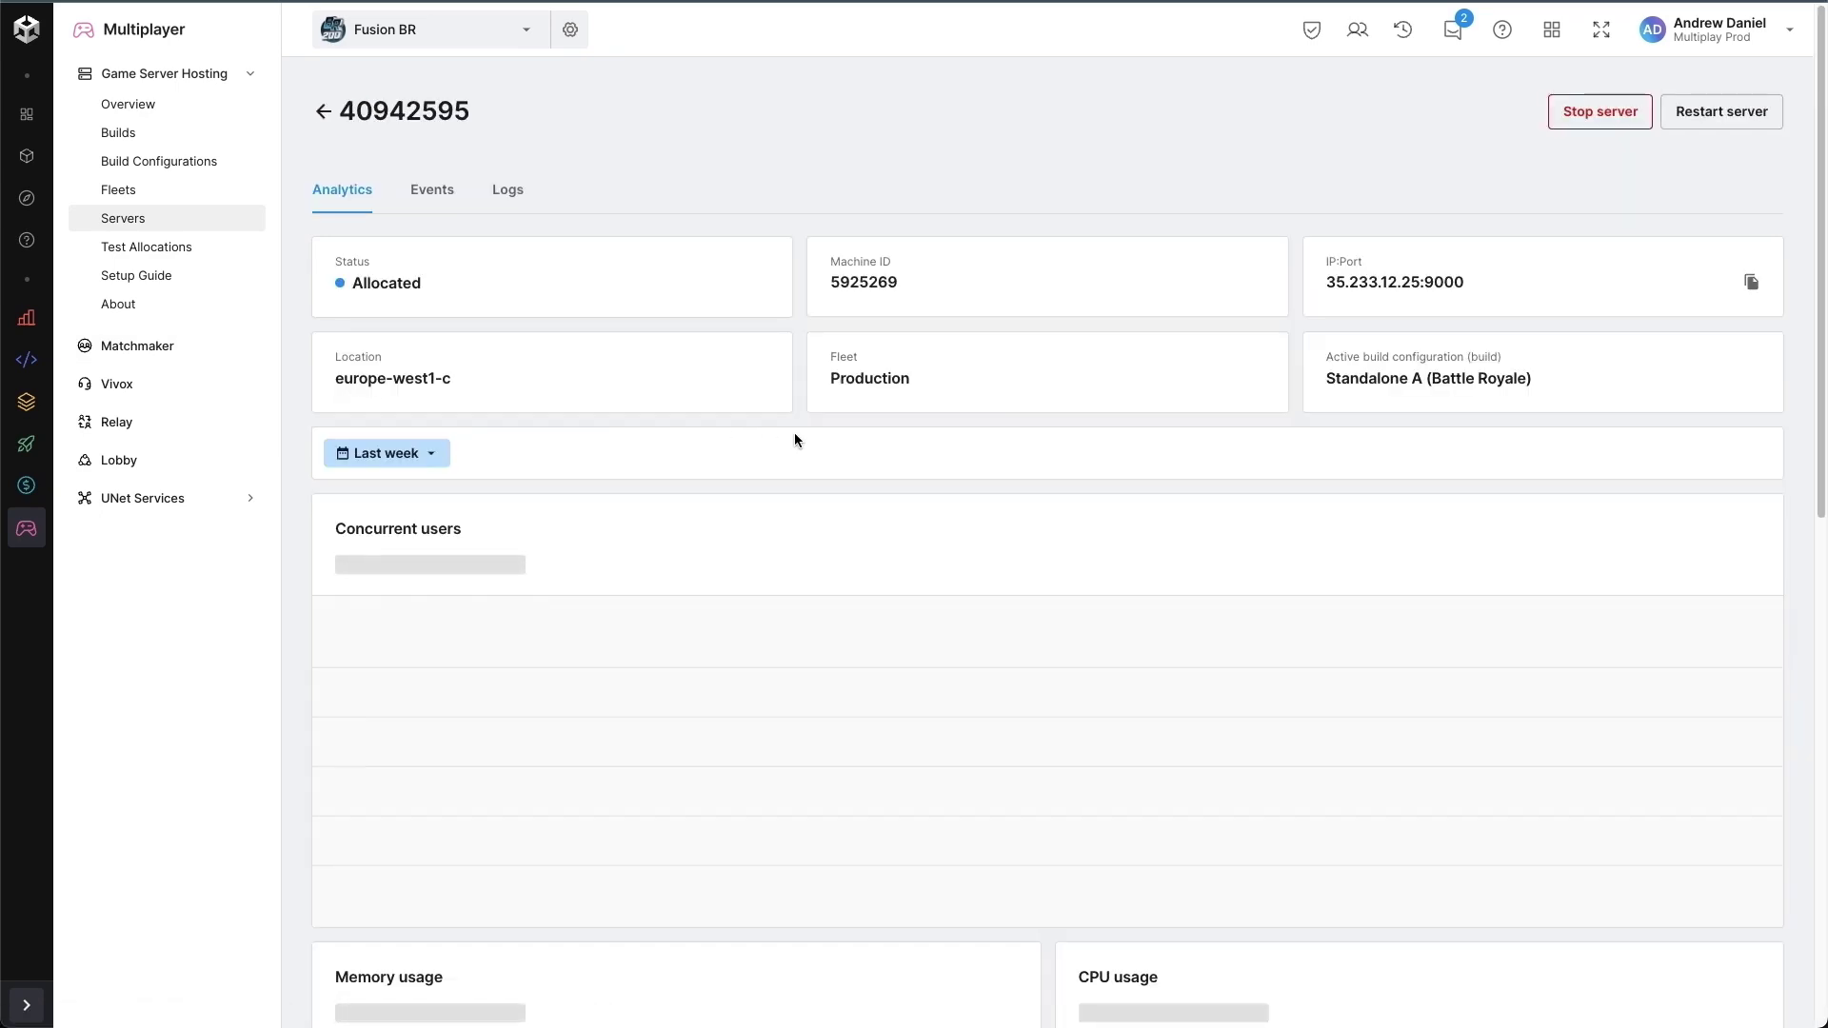
{"action": "left_click", "coordinate": [441, 193]}
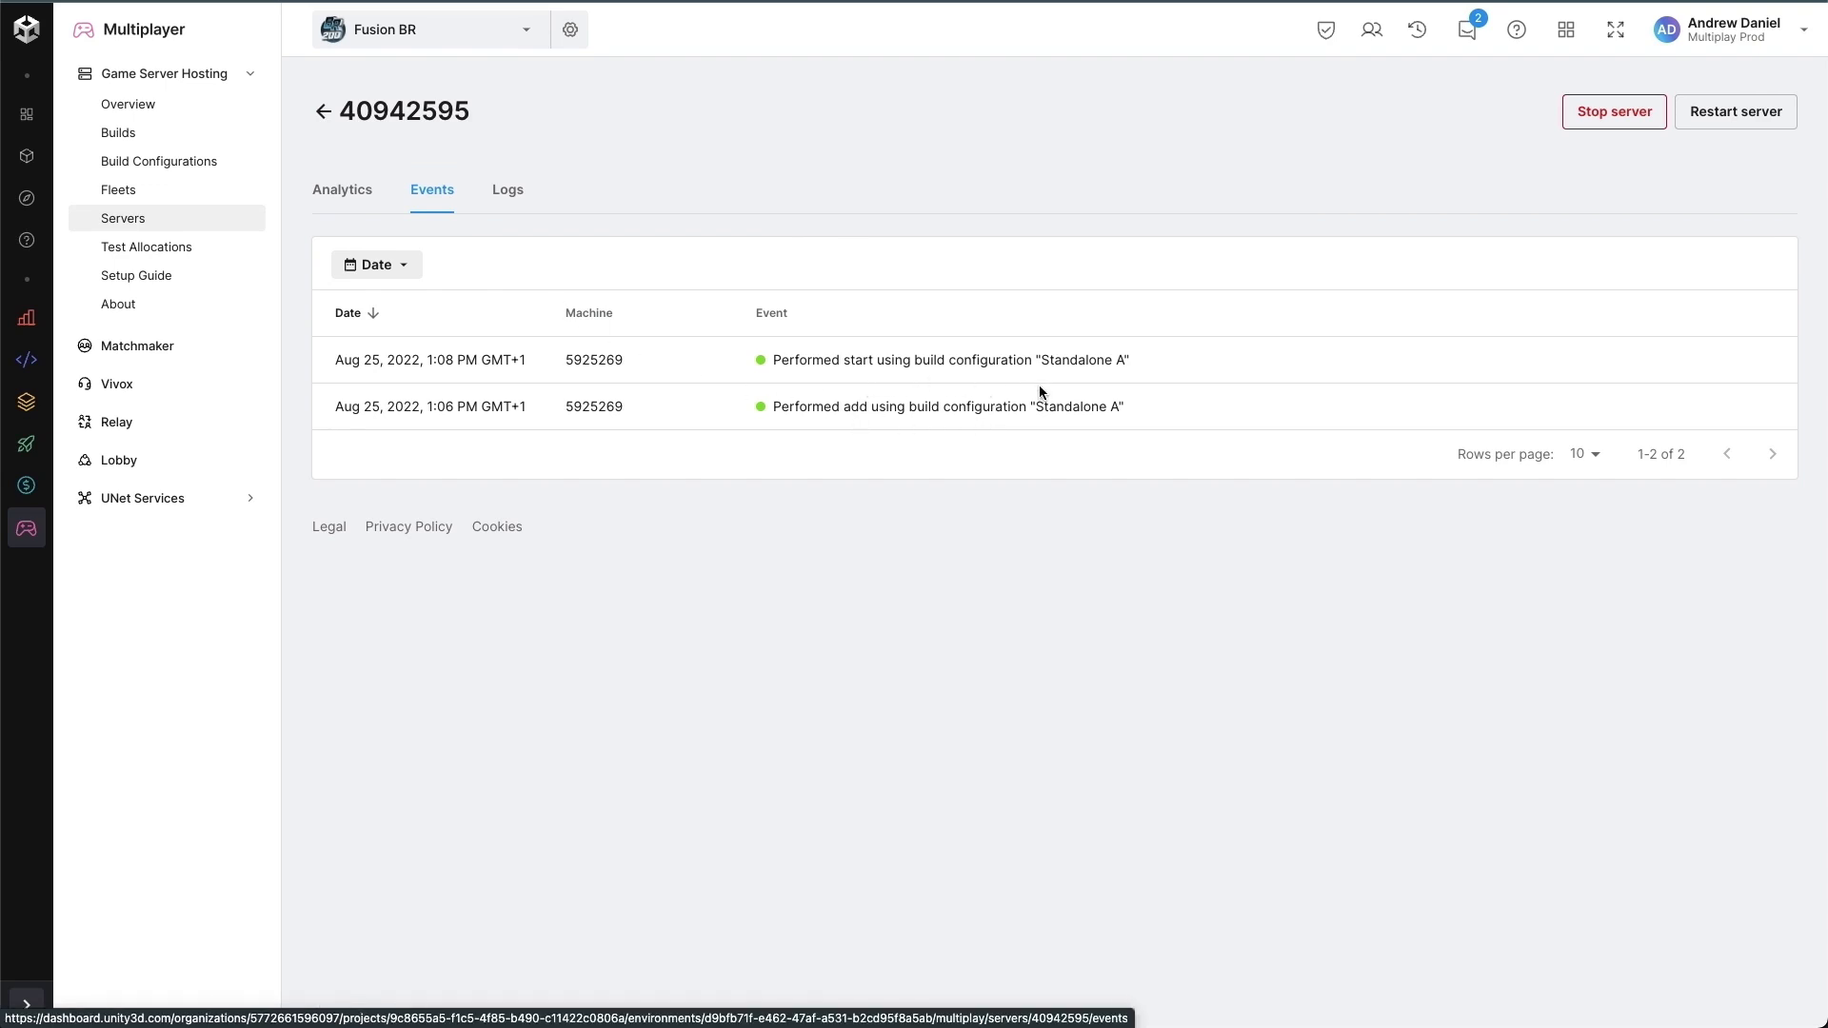
{"action": "left_click", "coordinate": [505, 190]}
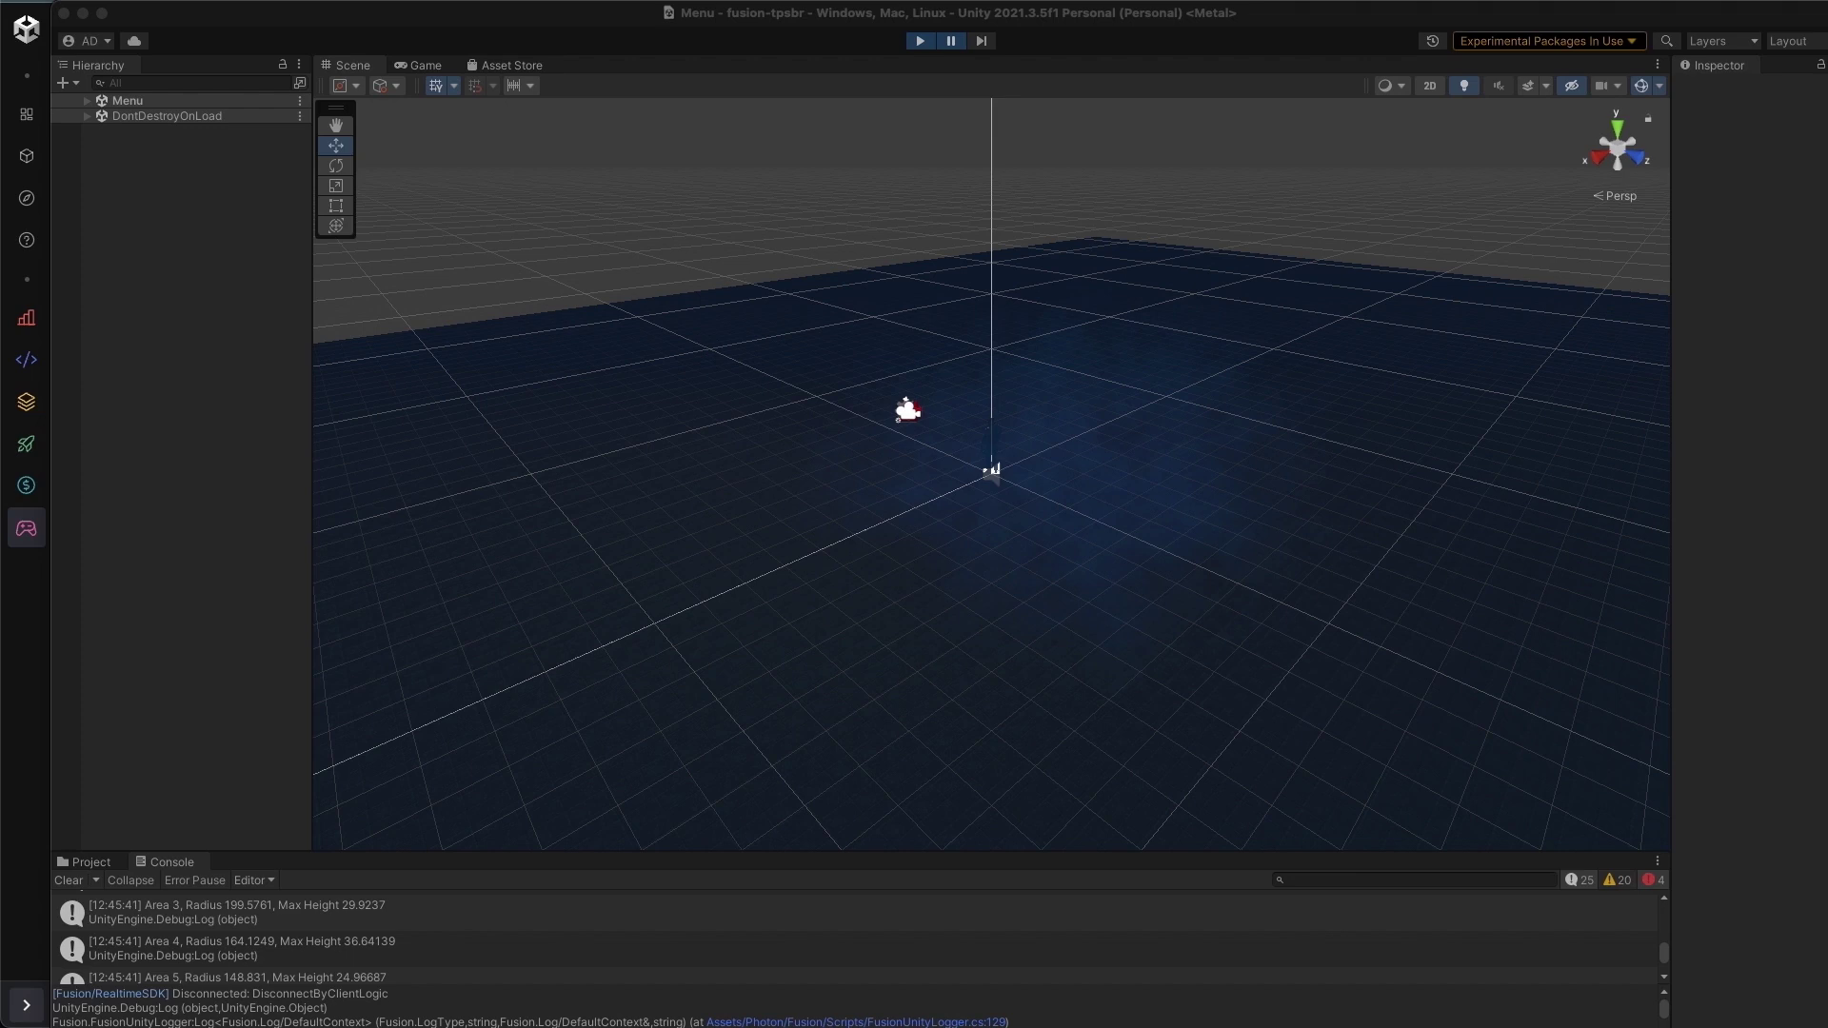
Enter play mode, apply Low graphics quality and 1920 x 1080 resolution, then go to the lobby.
{"action": "left_click", "coordinate": [922, 42]}
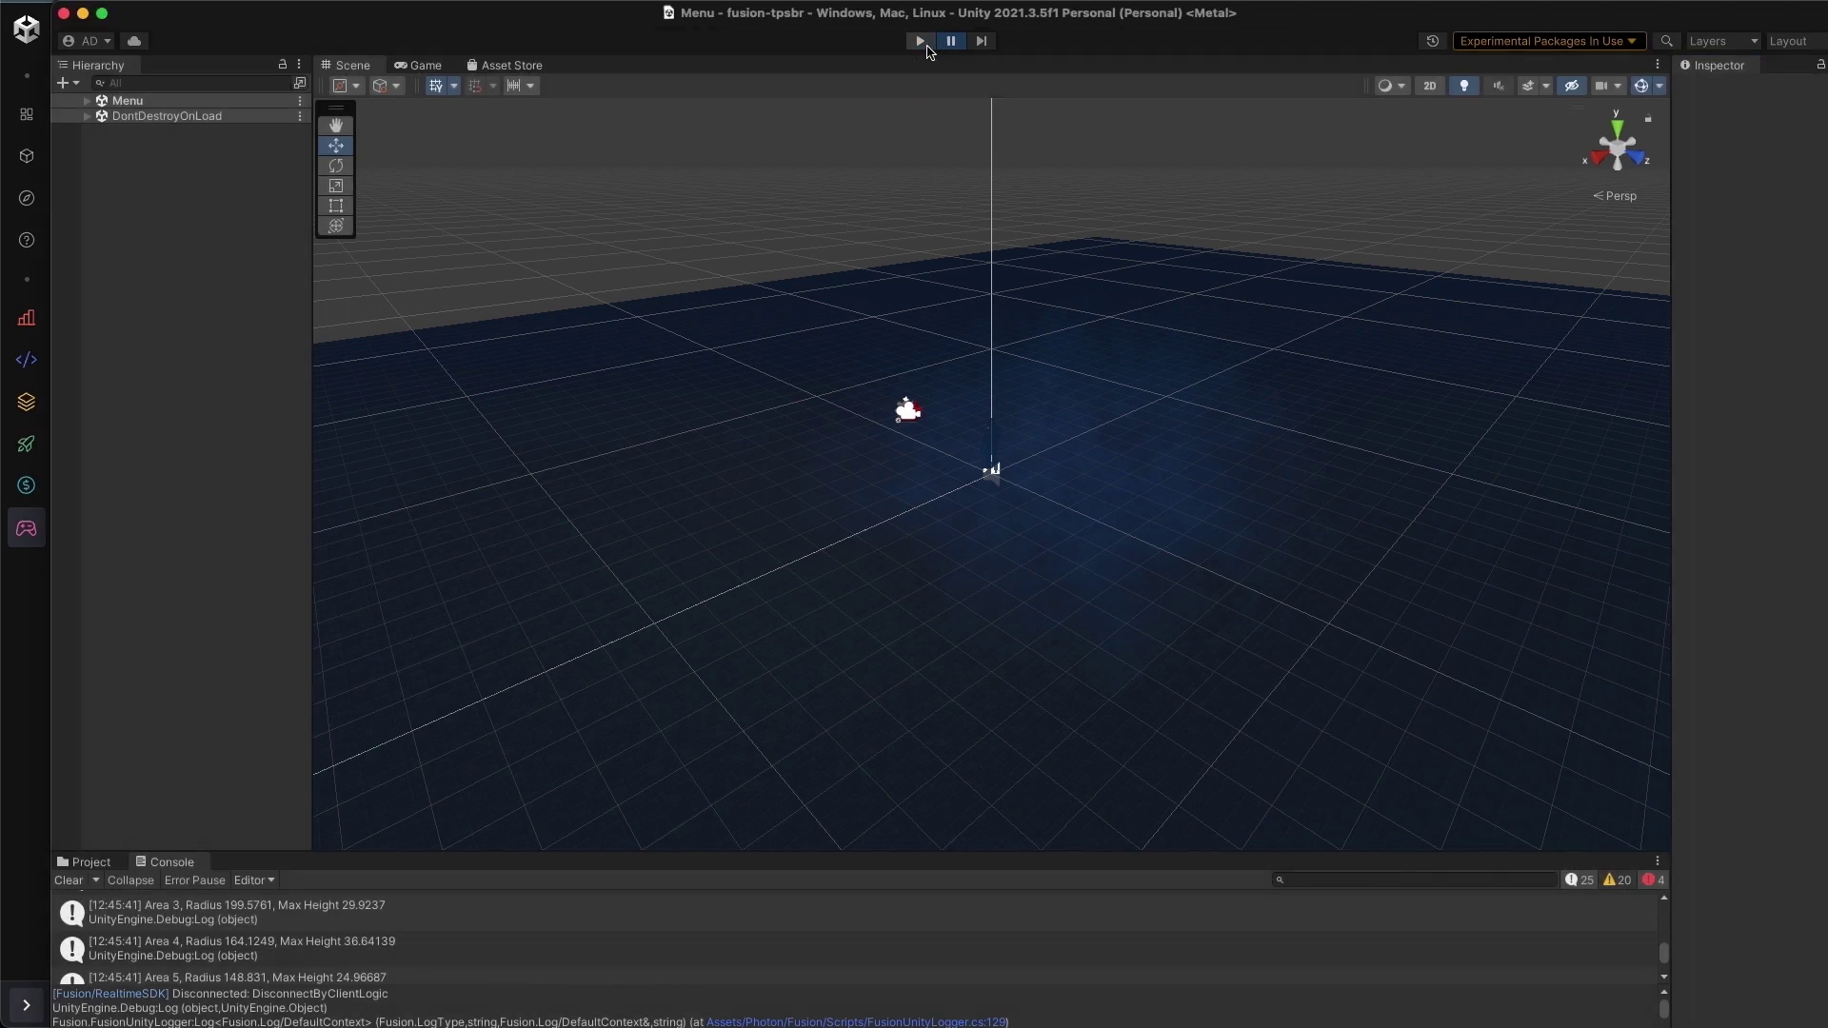
{"action": "left_click", "coordinate": [922, 43]}
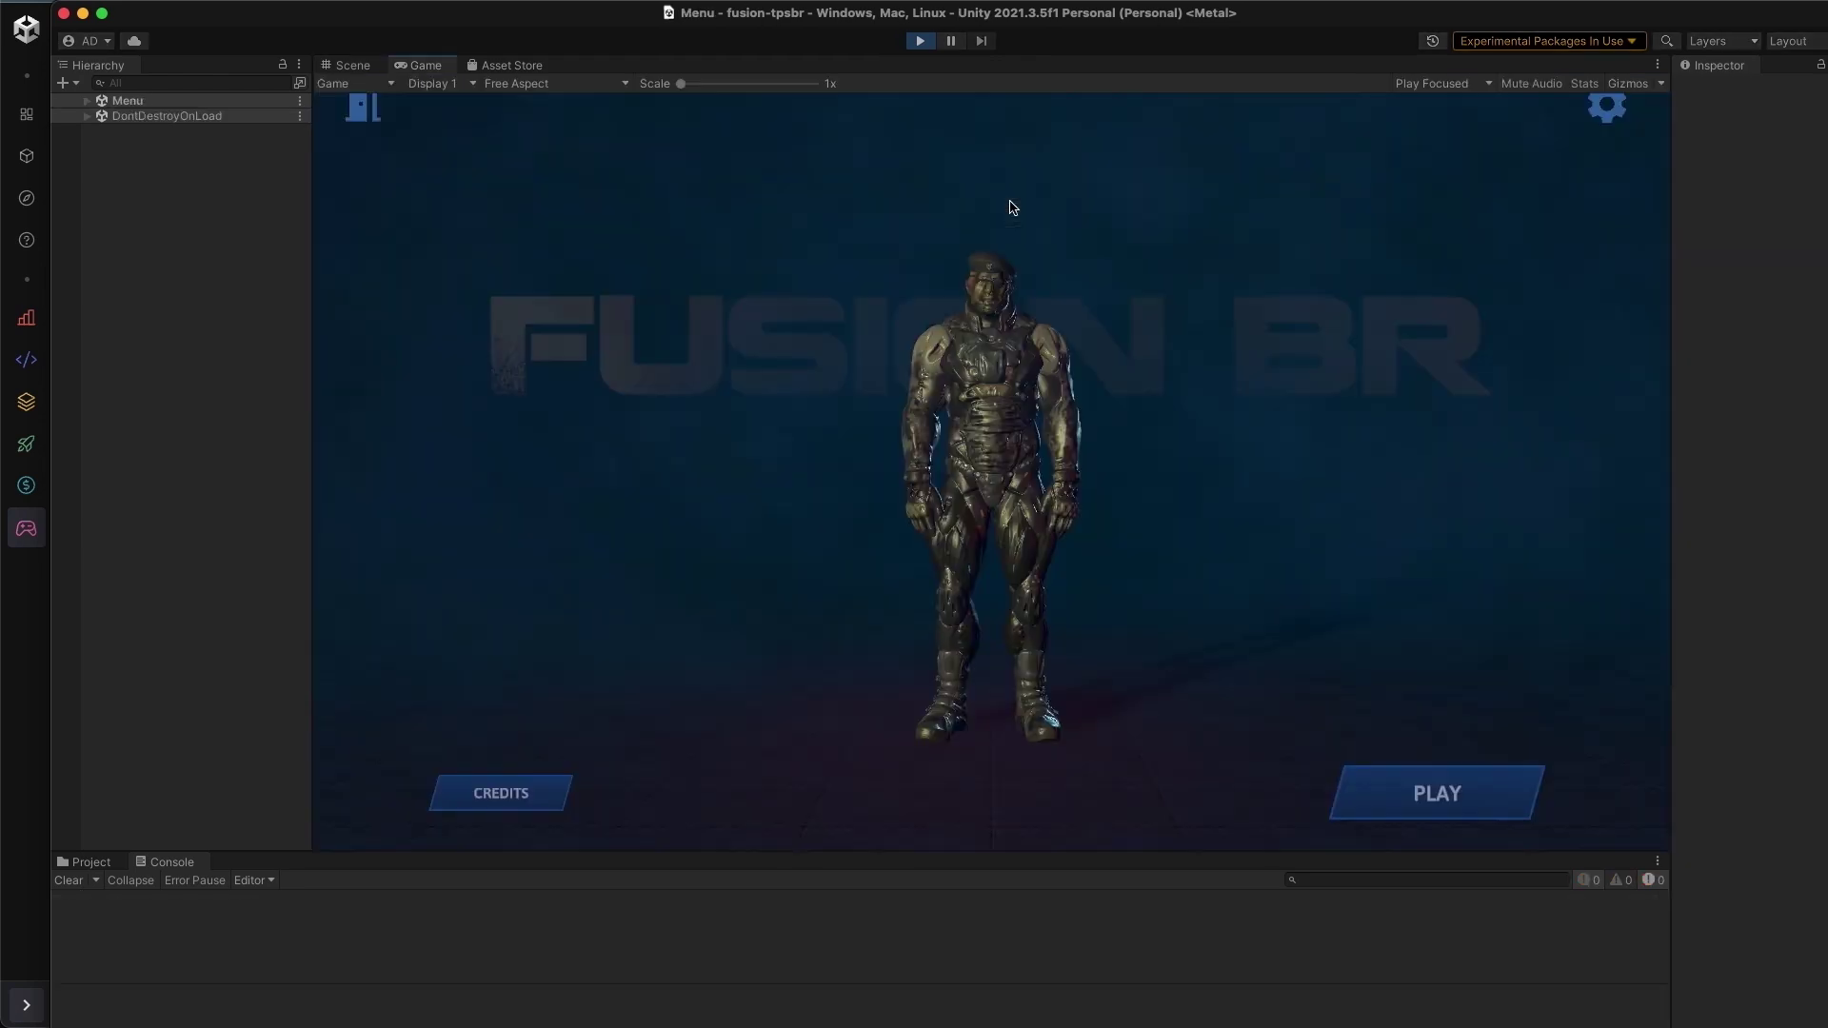
{"action": "left_click", "coordinate": [1605, 135]}
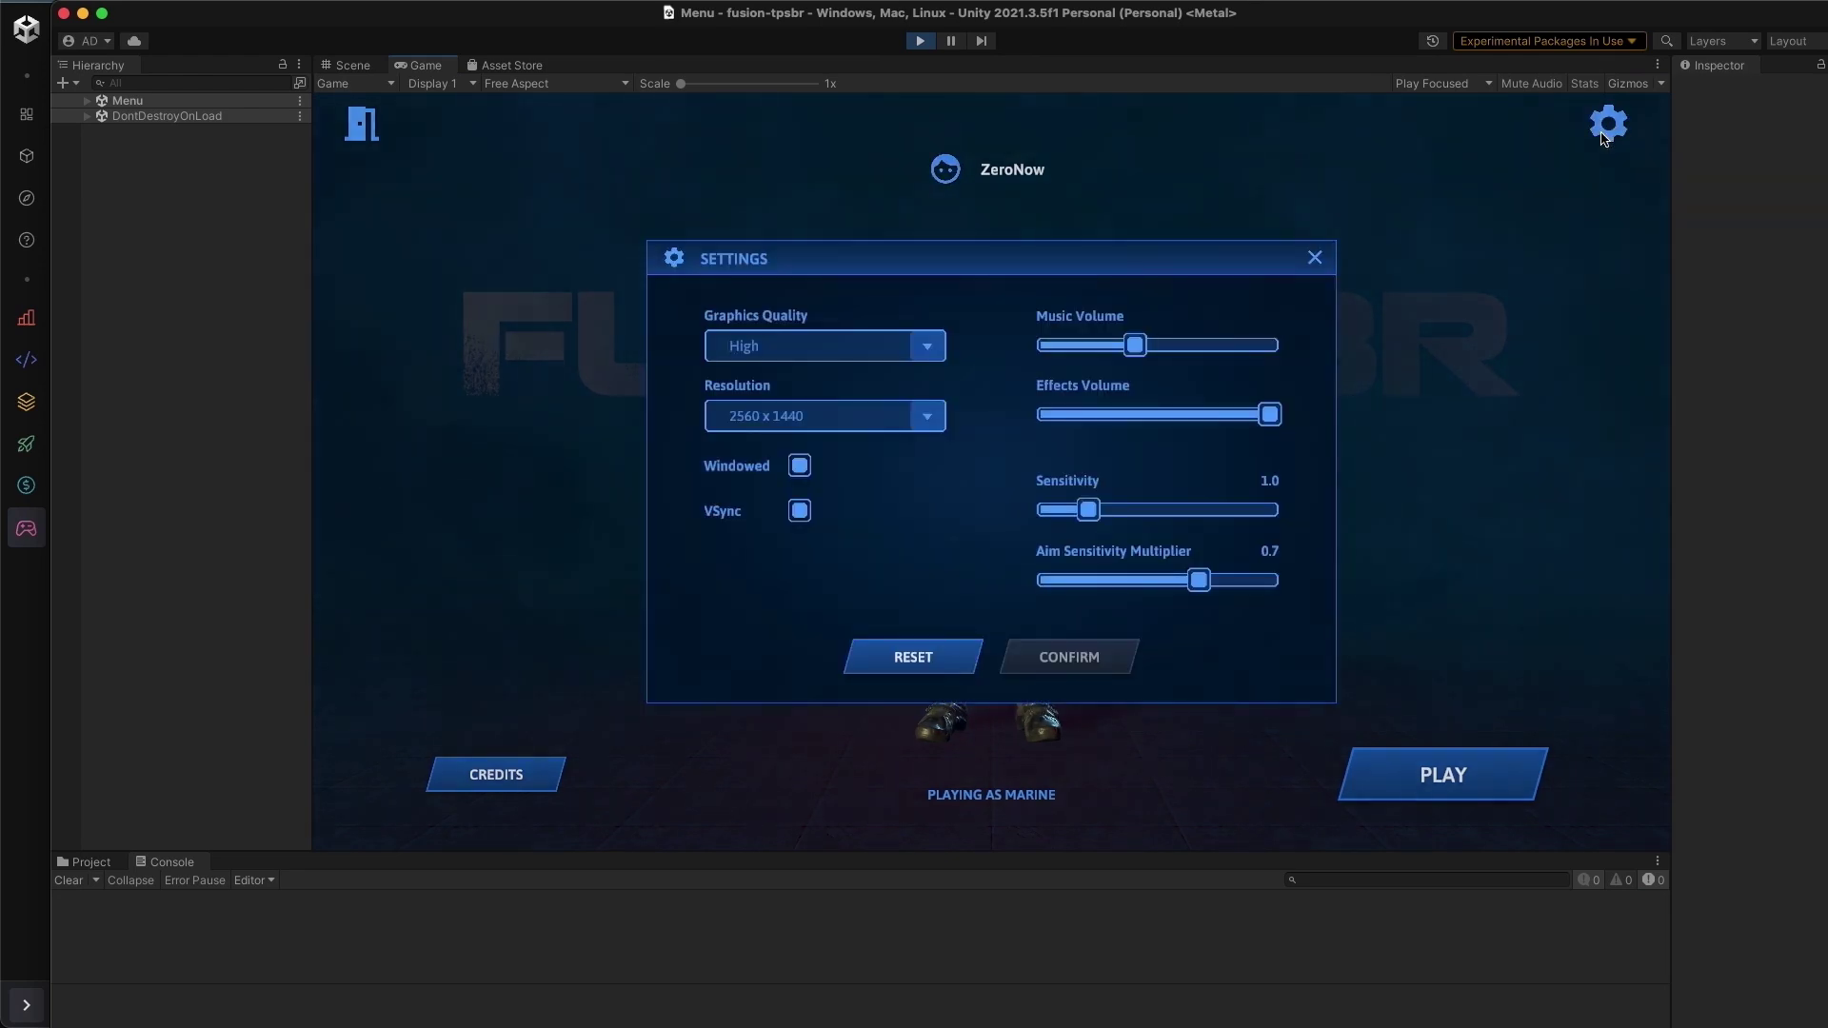
{"action": "left_click", "coordinate": [859, 348]}
{"action": "left_click", "coordinate": [819, 383]}
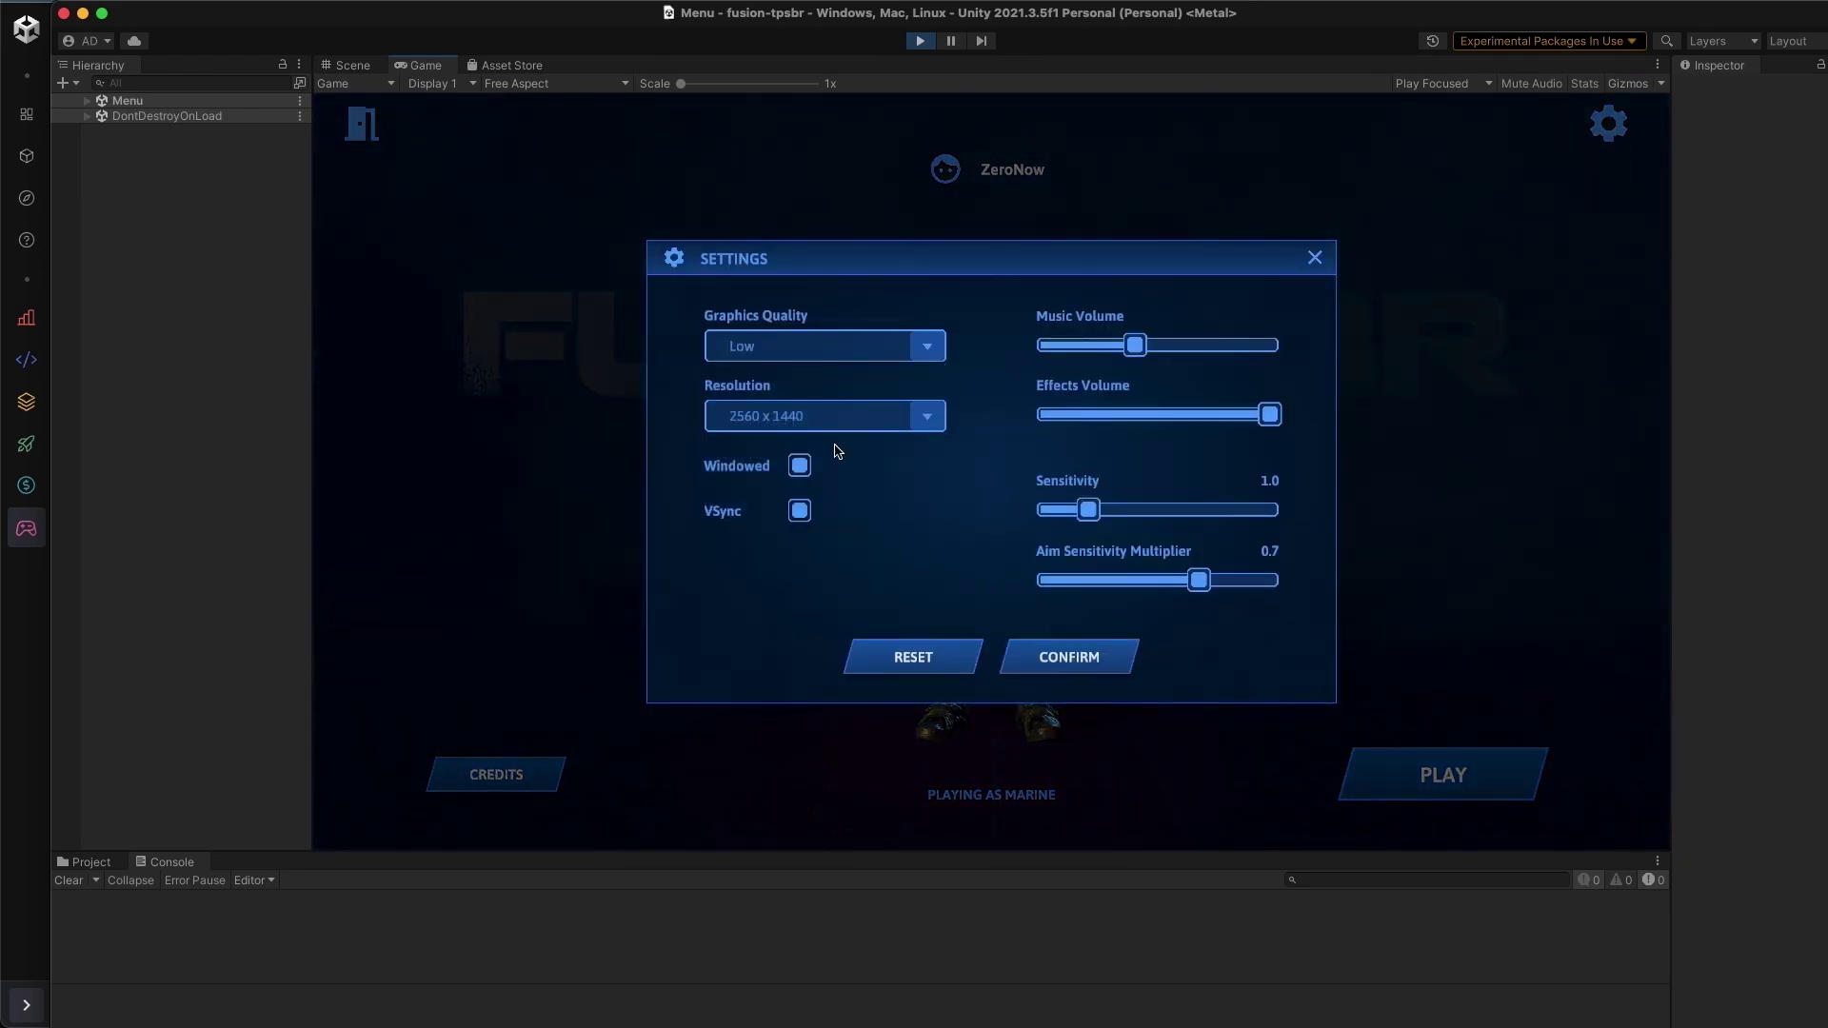
{"action": "left_click", "coordinate": [826, 417]}
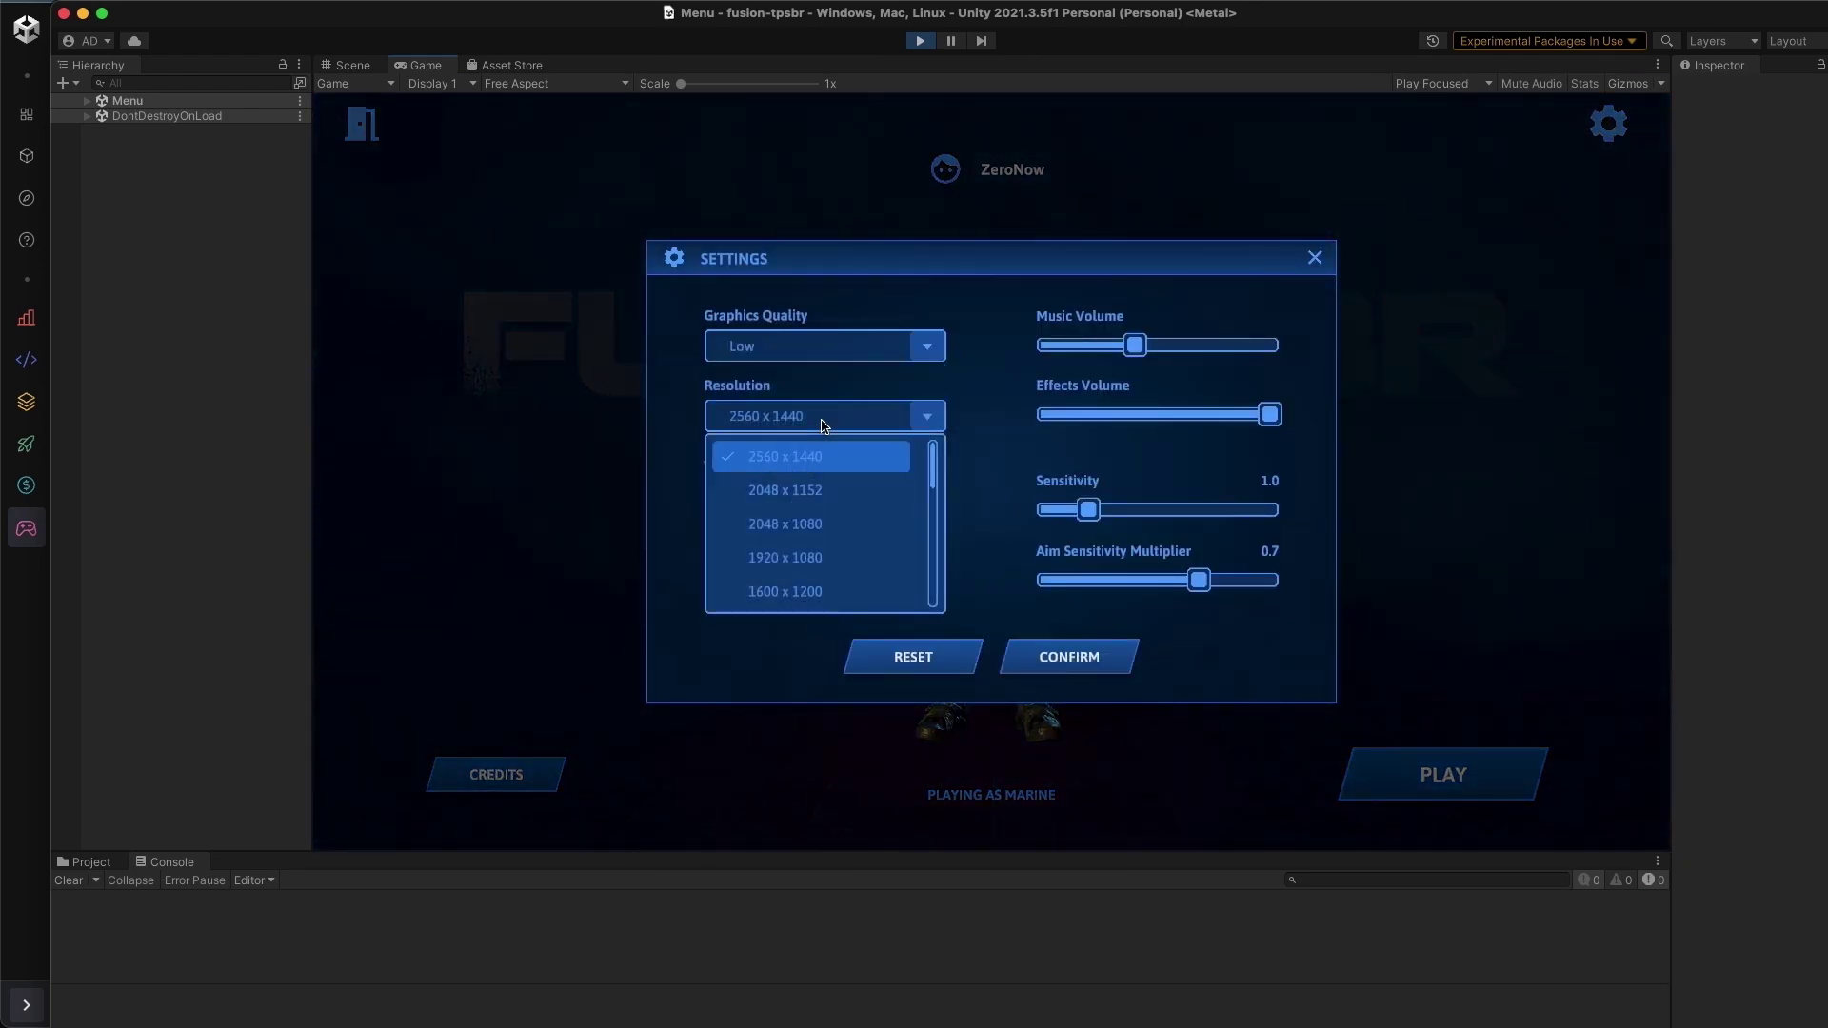
{"action": "left_click", "coordinate": [804, 548]}
{"action": "left_click", "coordinate": [1067, 657]}
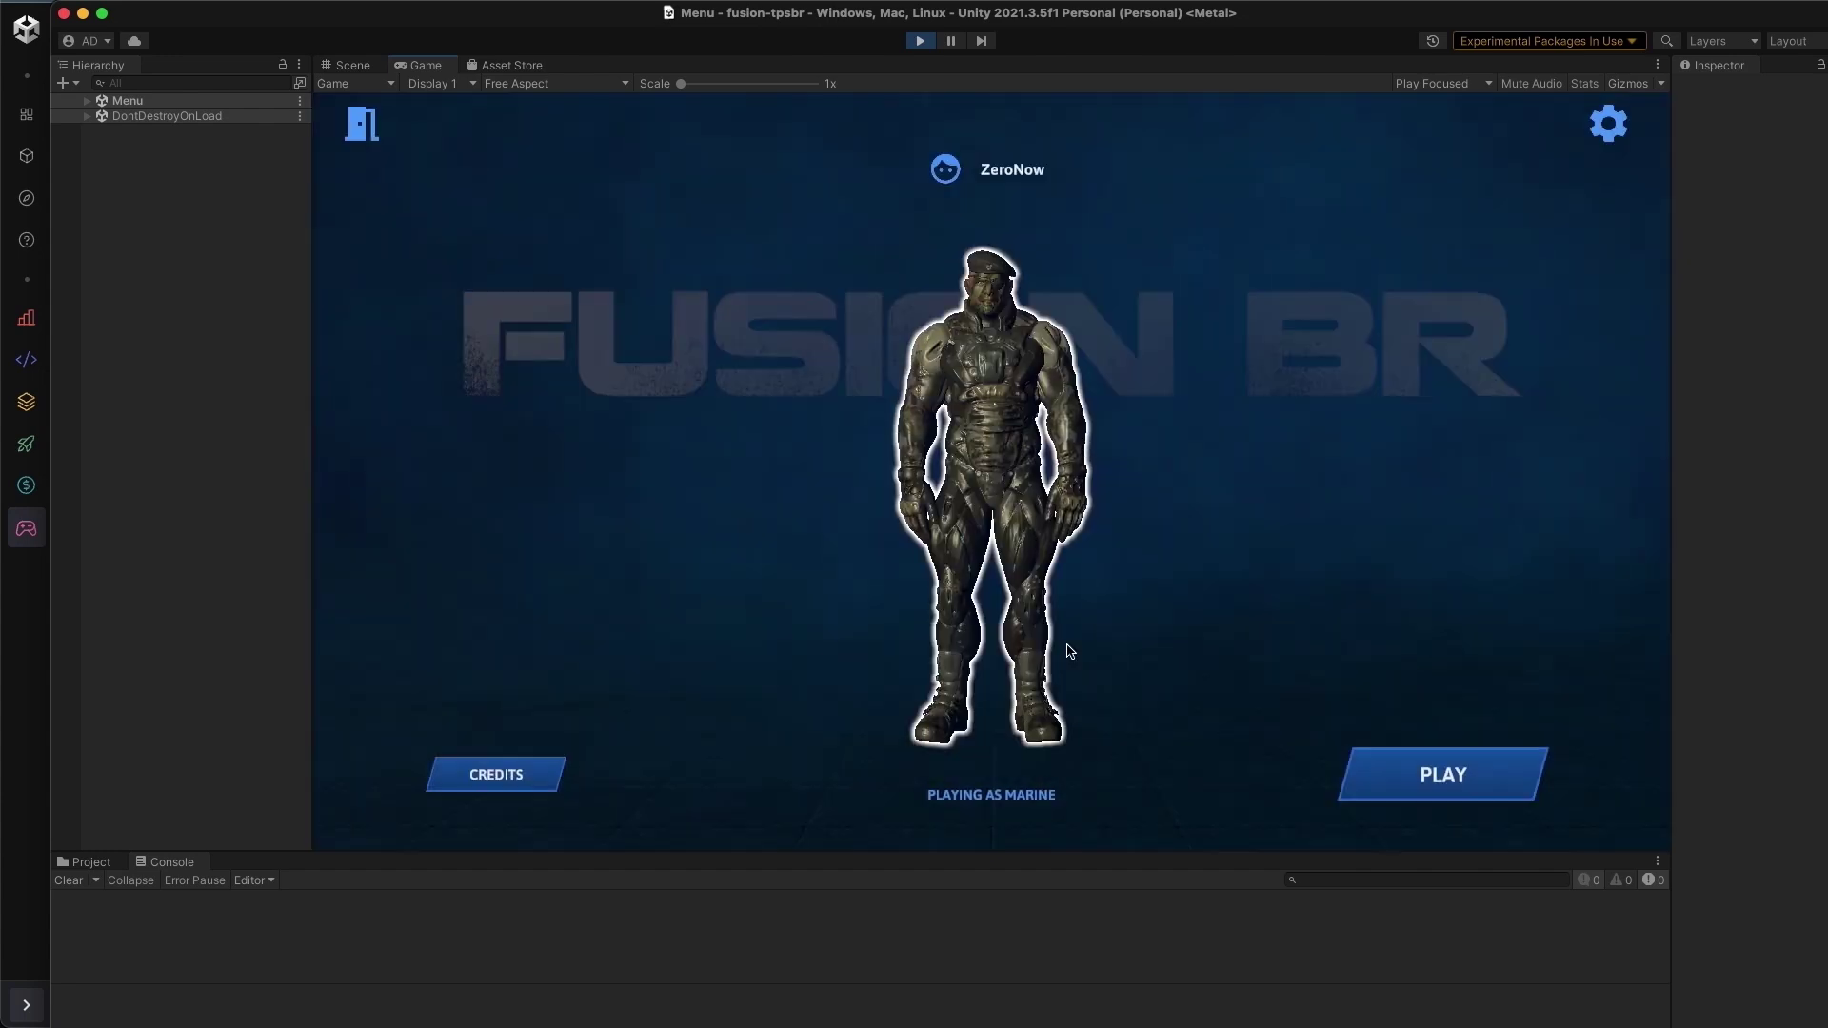
{"action": "left_click", "coordinate": [1492, 787]}
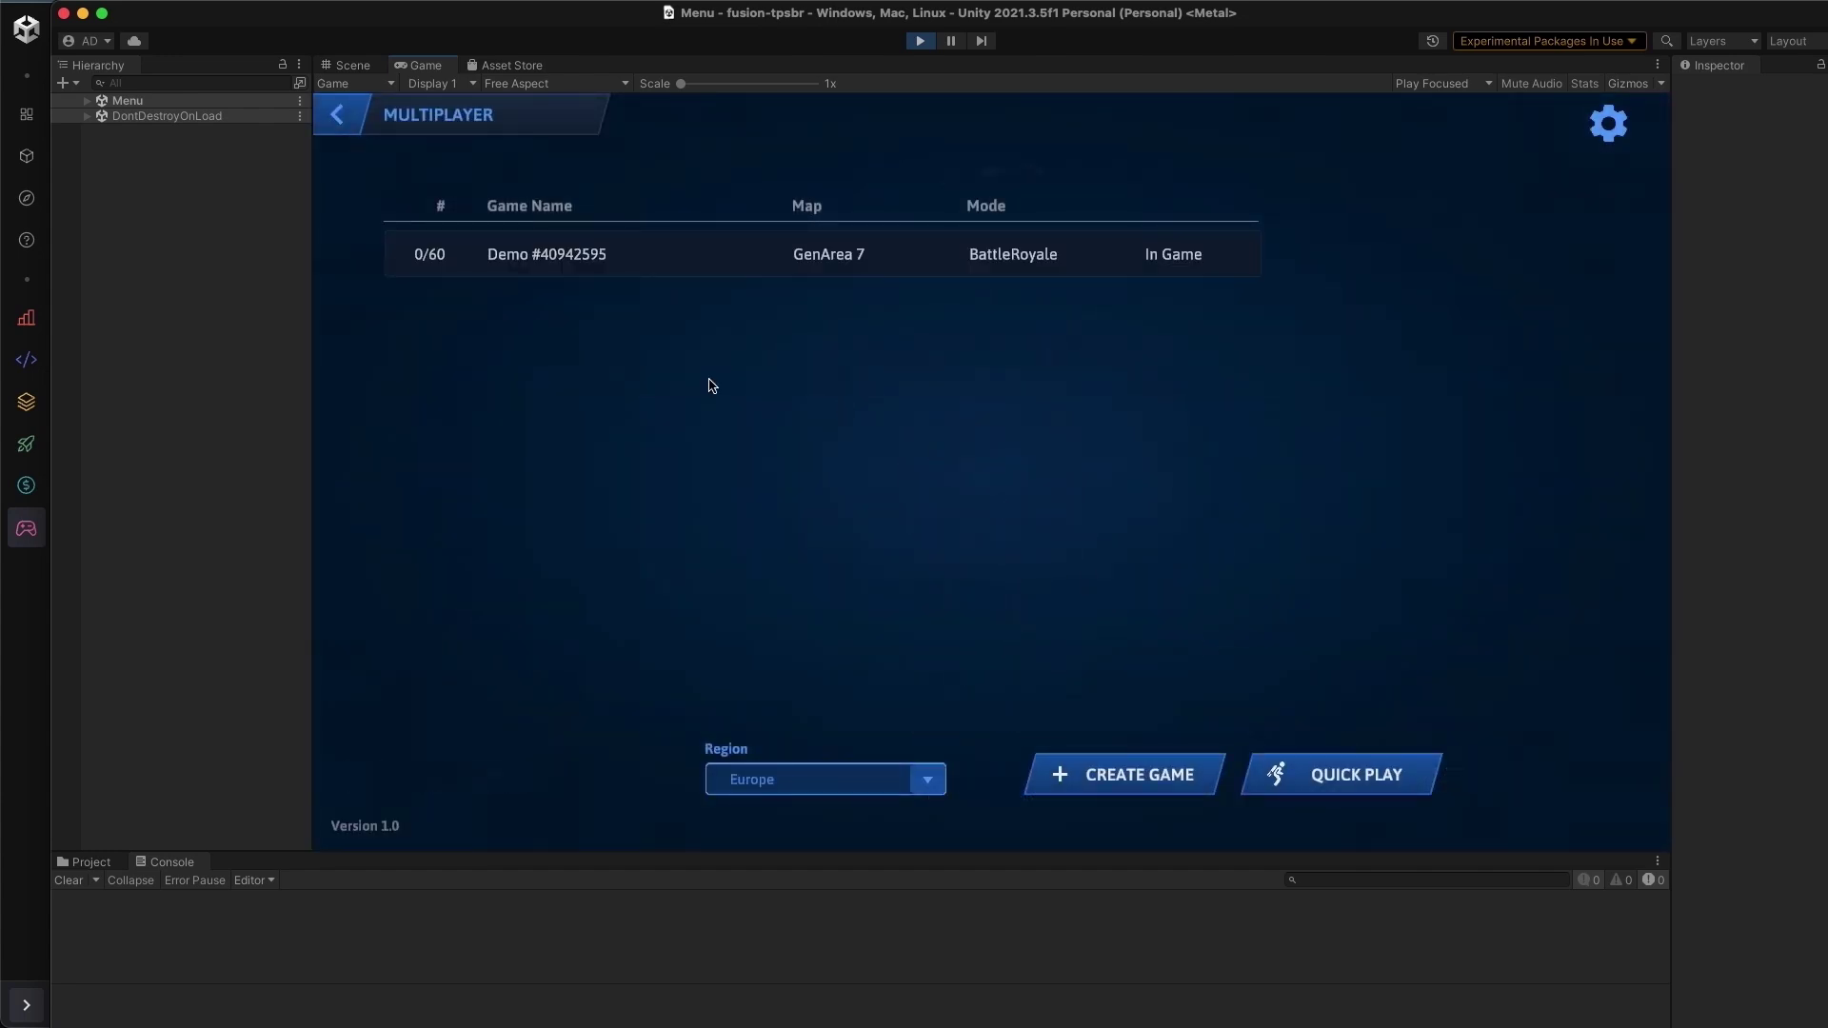
Join the Demo #40942595 game and jump out of the airplane with Space.
{"action": "left_click", "coordinate": [555, 269]}
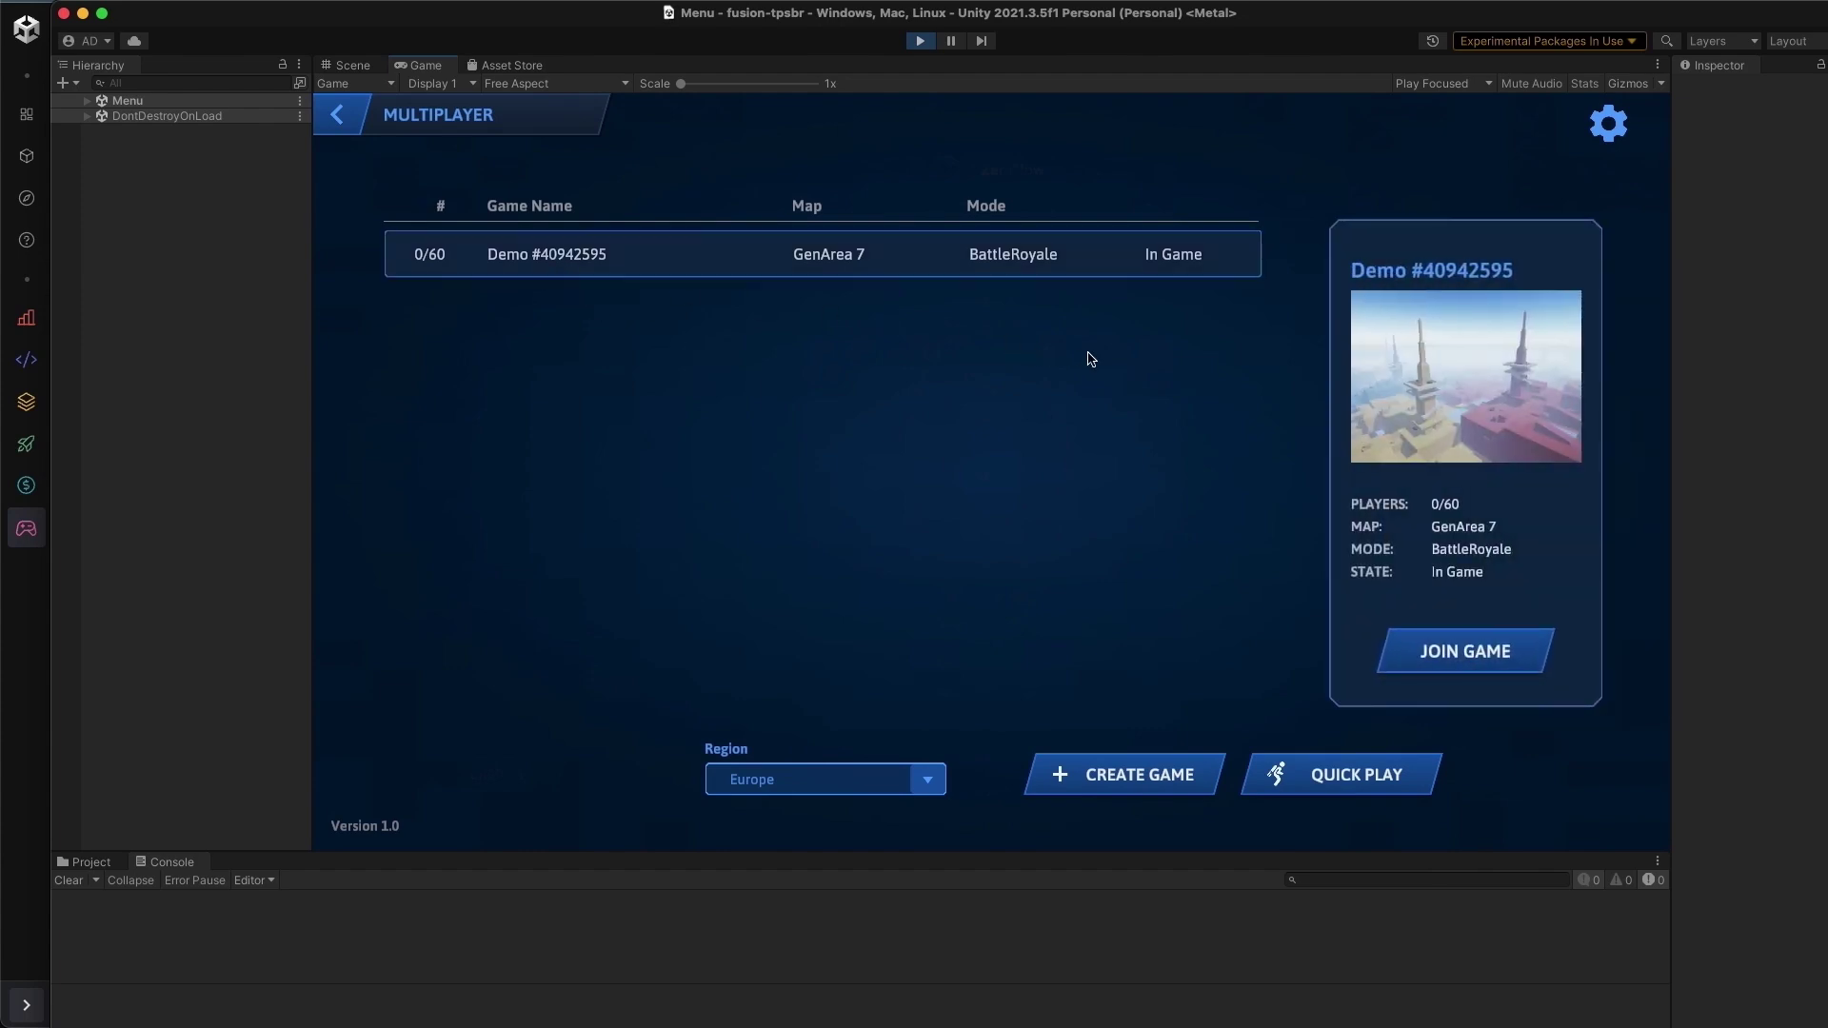
{"action": "left_click", "coordinate": [1436, 652]}
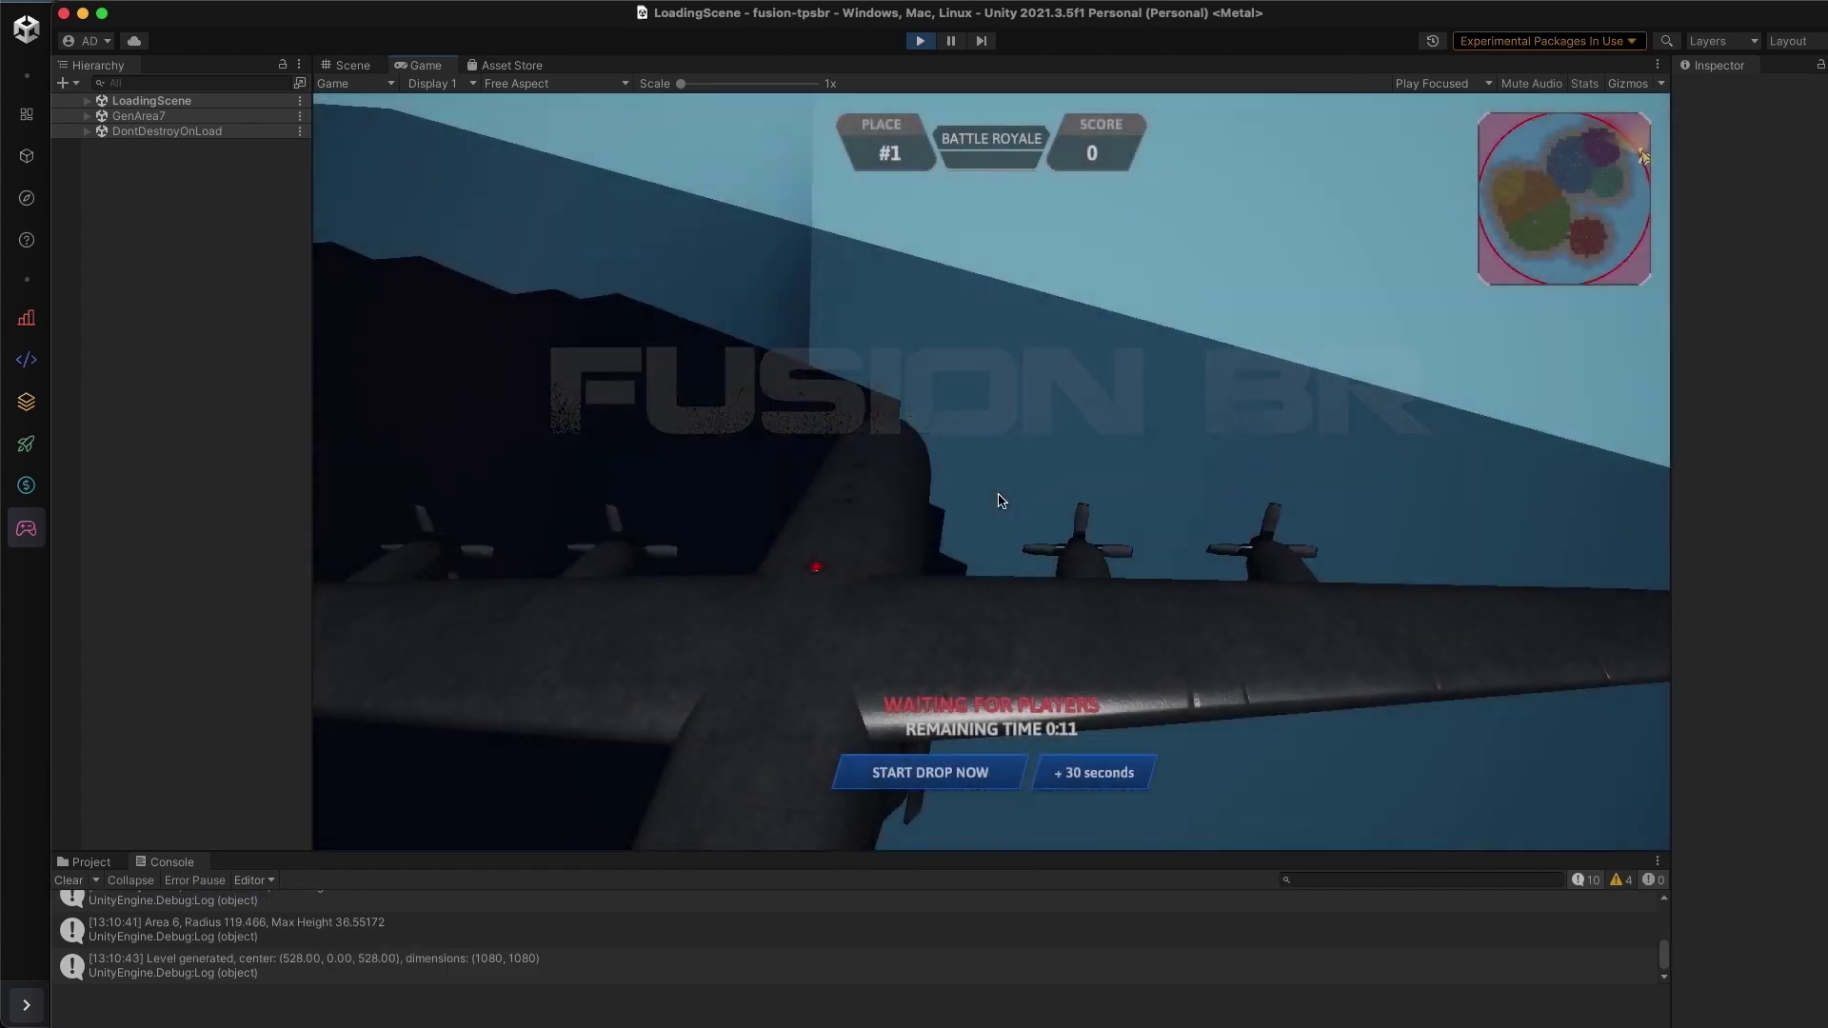
{"action": "left_click", "coordinate": [930, 772]}
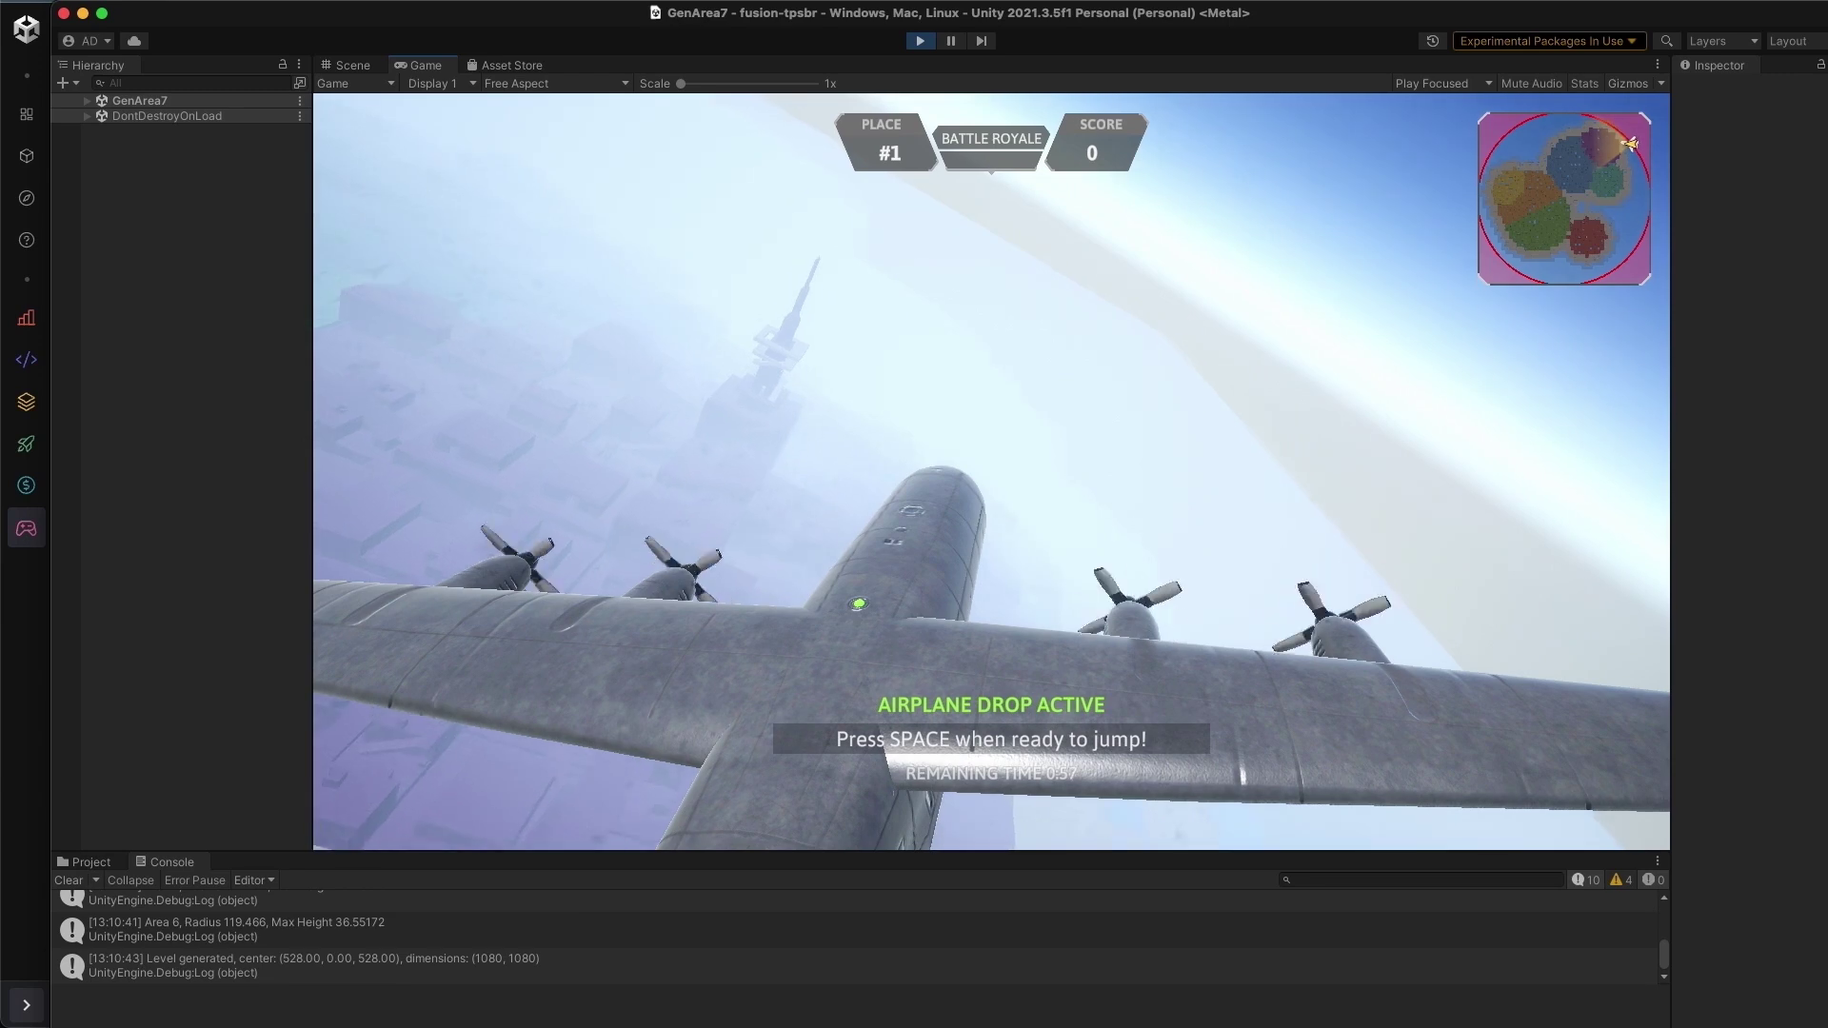
{"action": "key", "text": "space"}
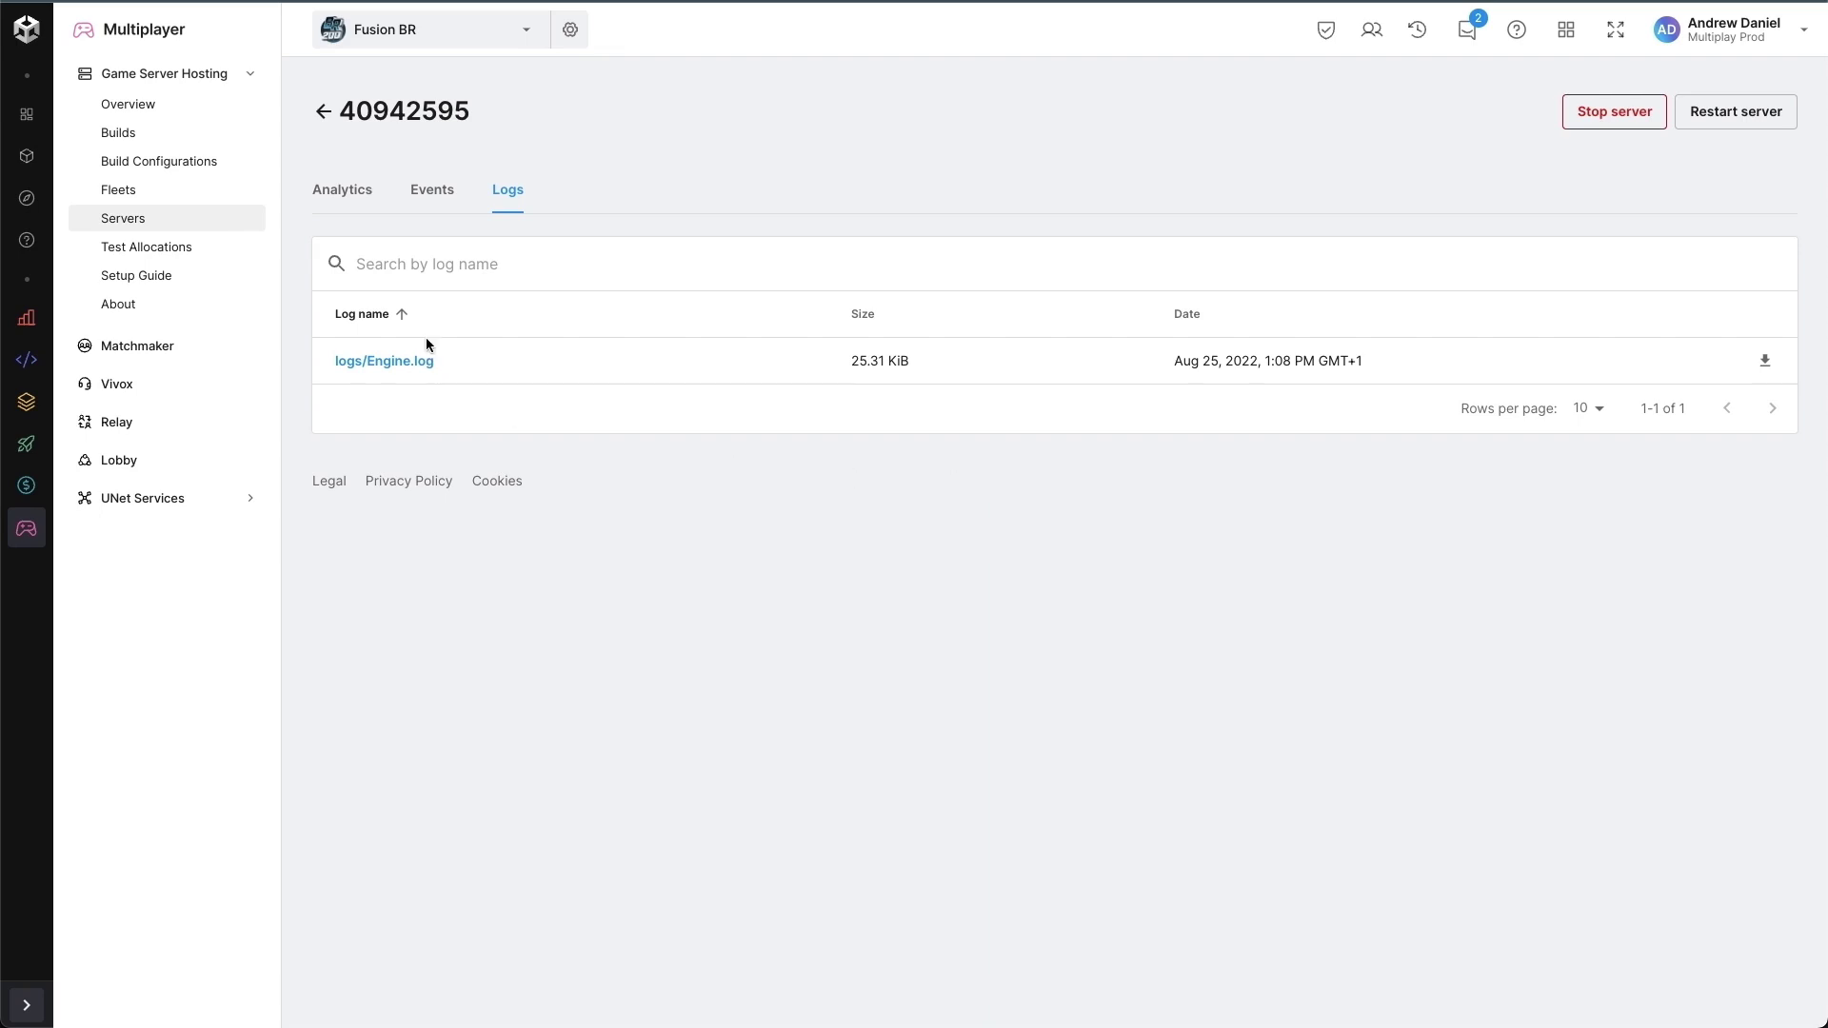
Set server 40942595's analytics to Last hour, browse the charts, then stop the server.
{"action": "left_click", "coordinate": [344, 196]}
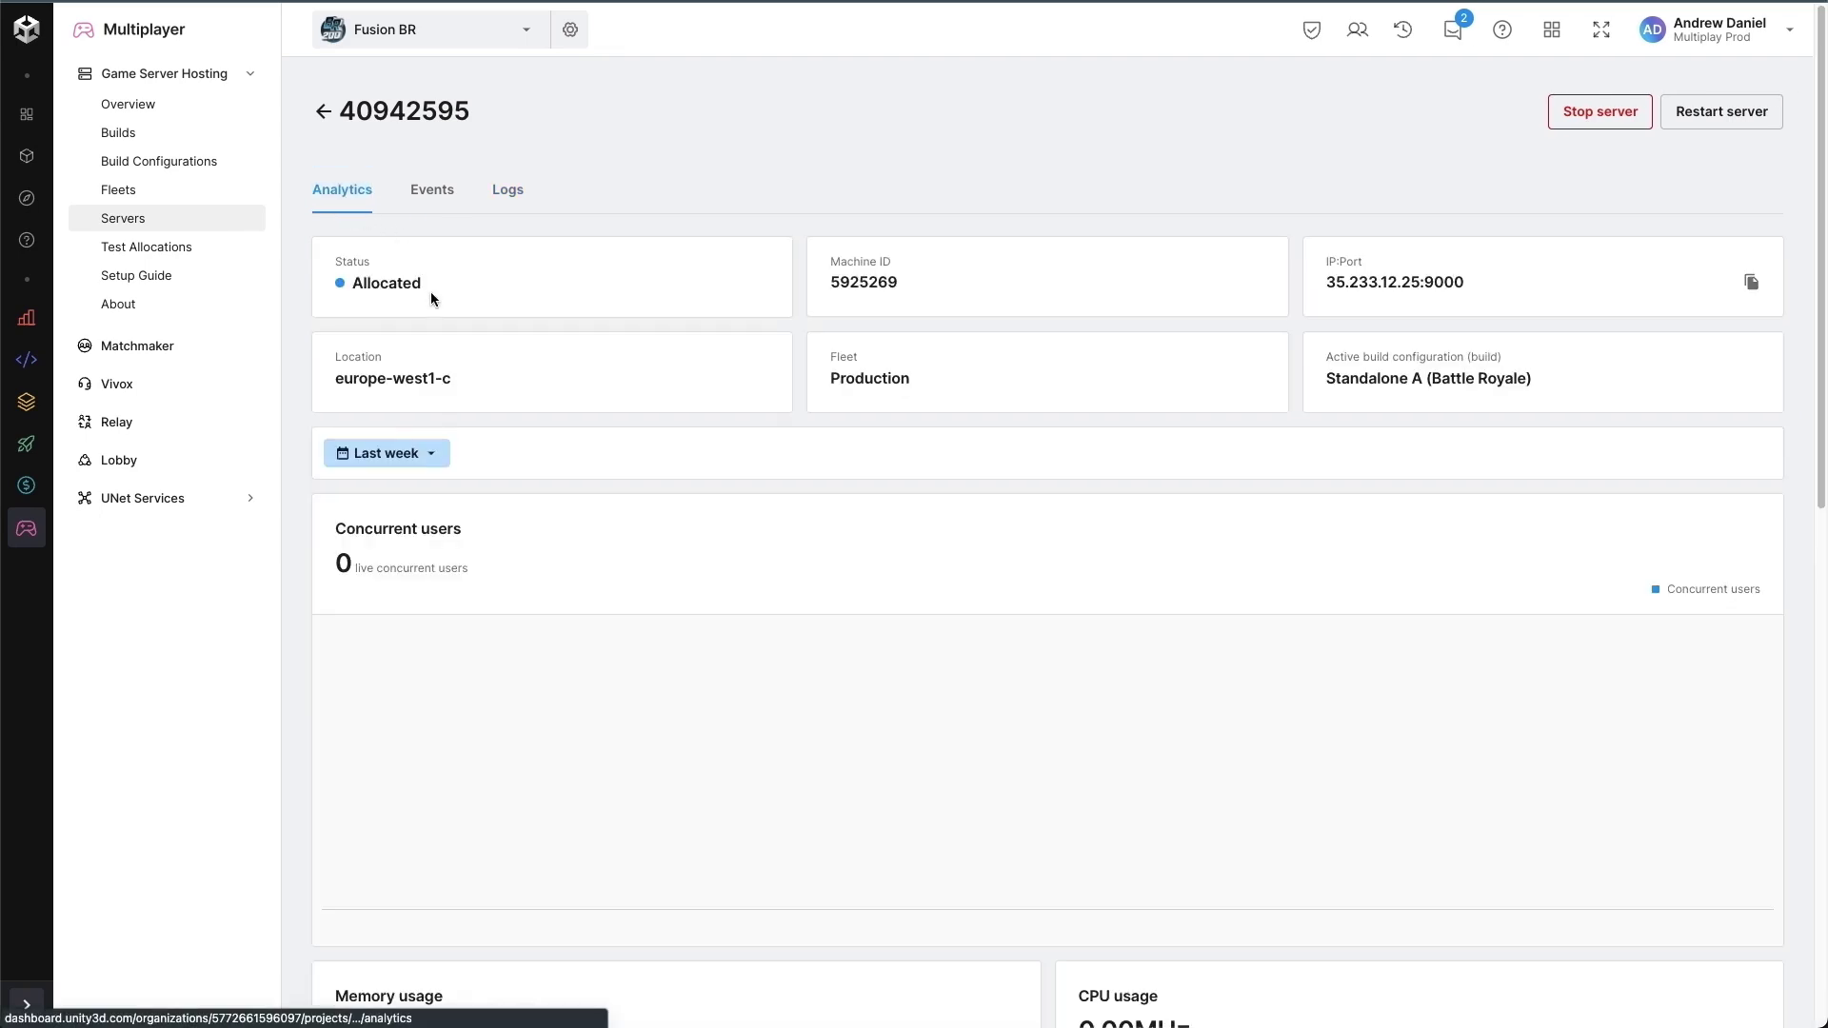
{"action": "left_click", "coordinate": [425, 455]}
{"action": "left_click", "coordinate": [410, 499]}
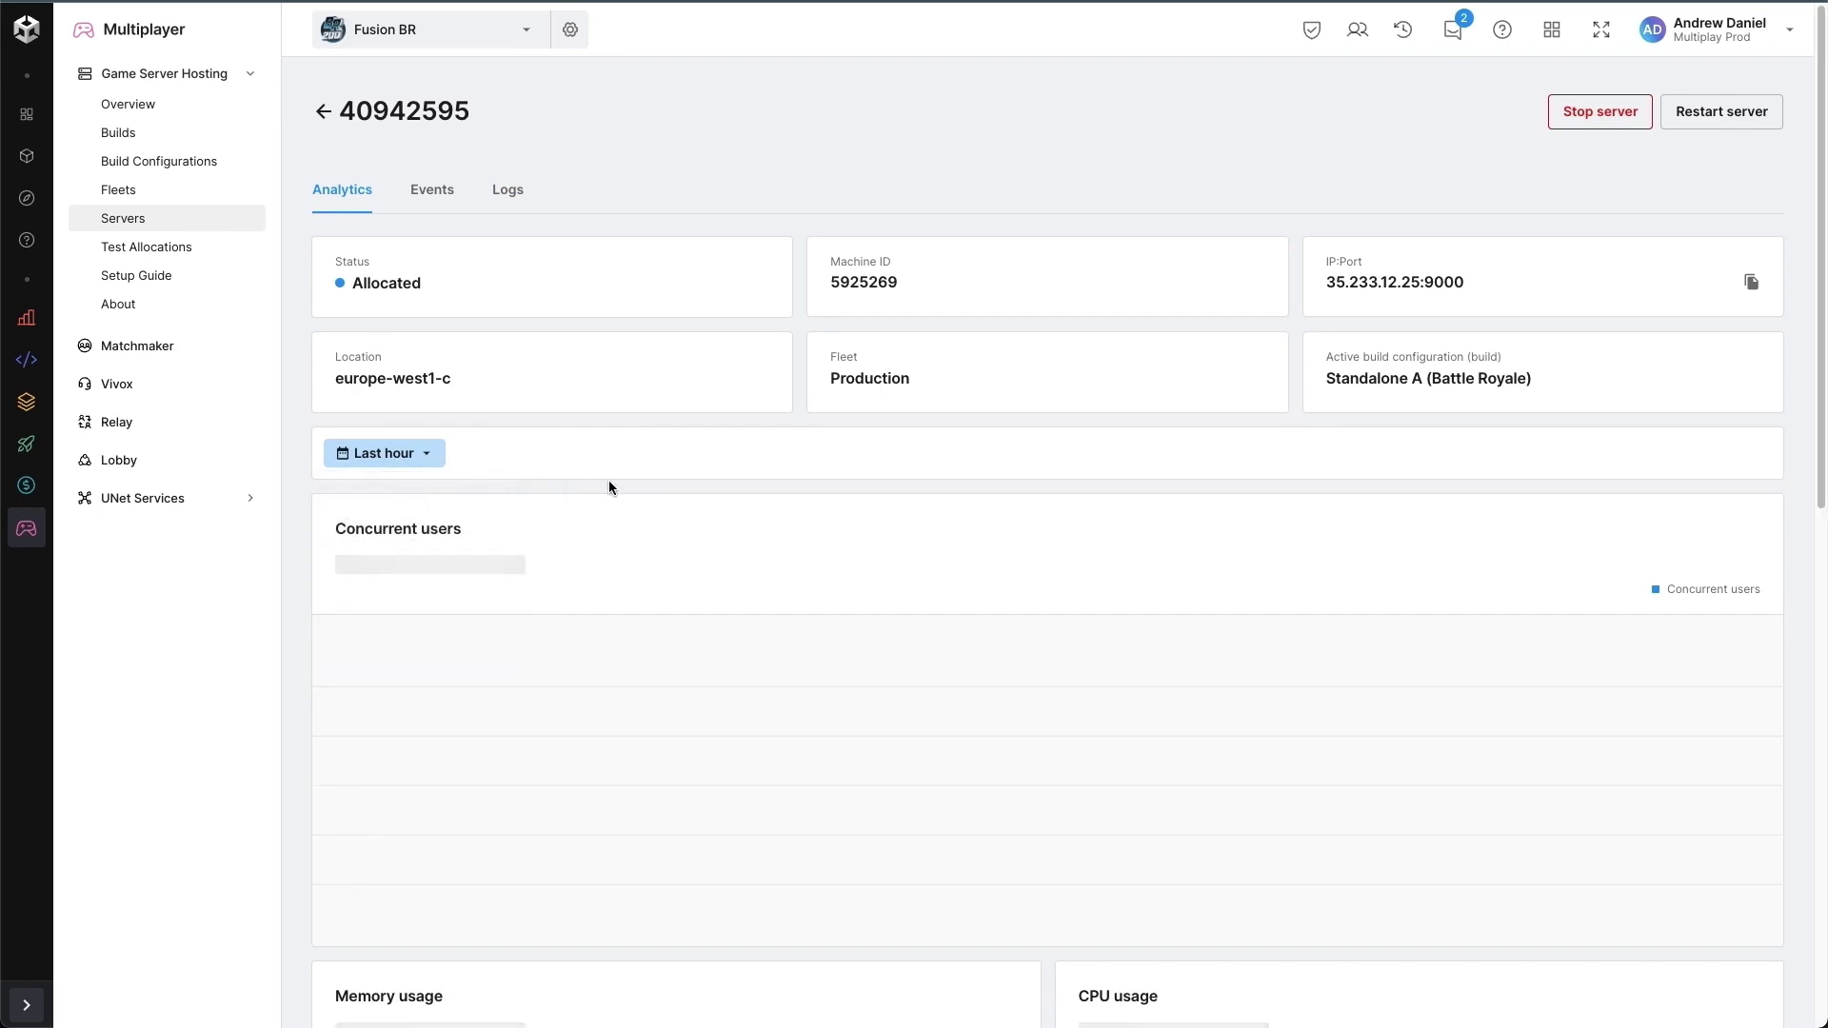
{"action": "scroll", "coordinate": [590, 467], "scroll_direction": "down", "scroll_amount": 2}
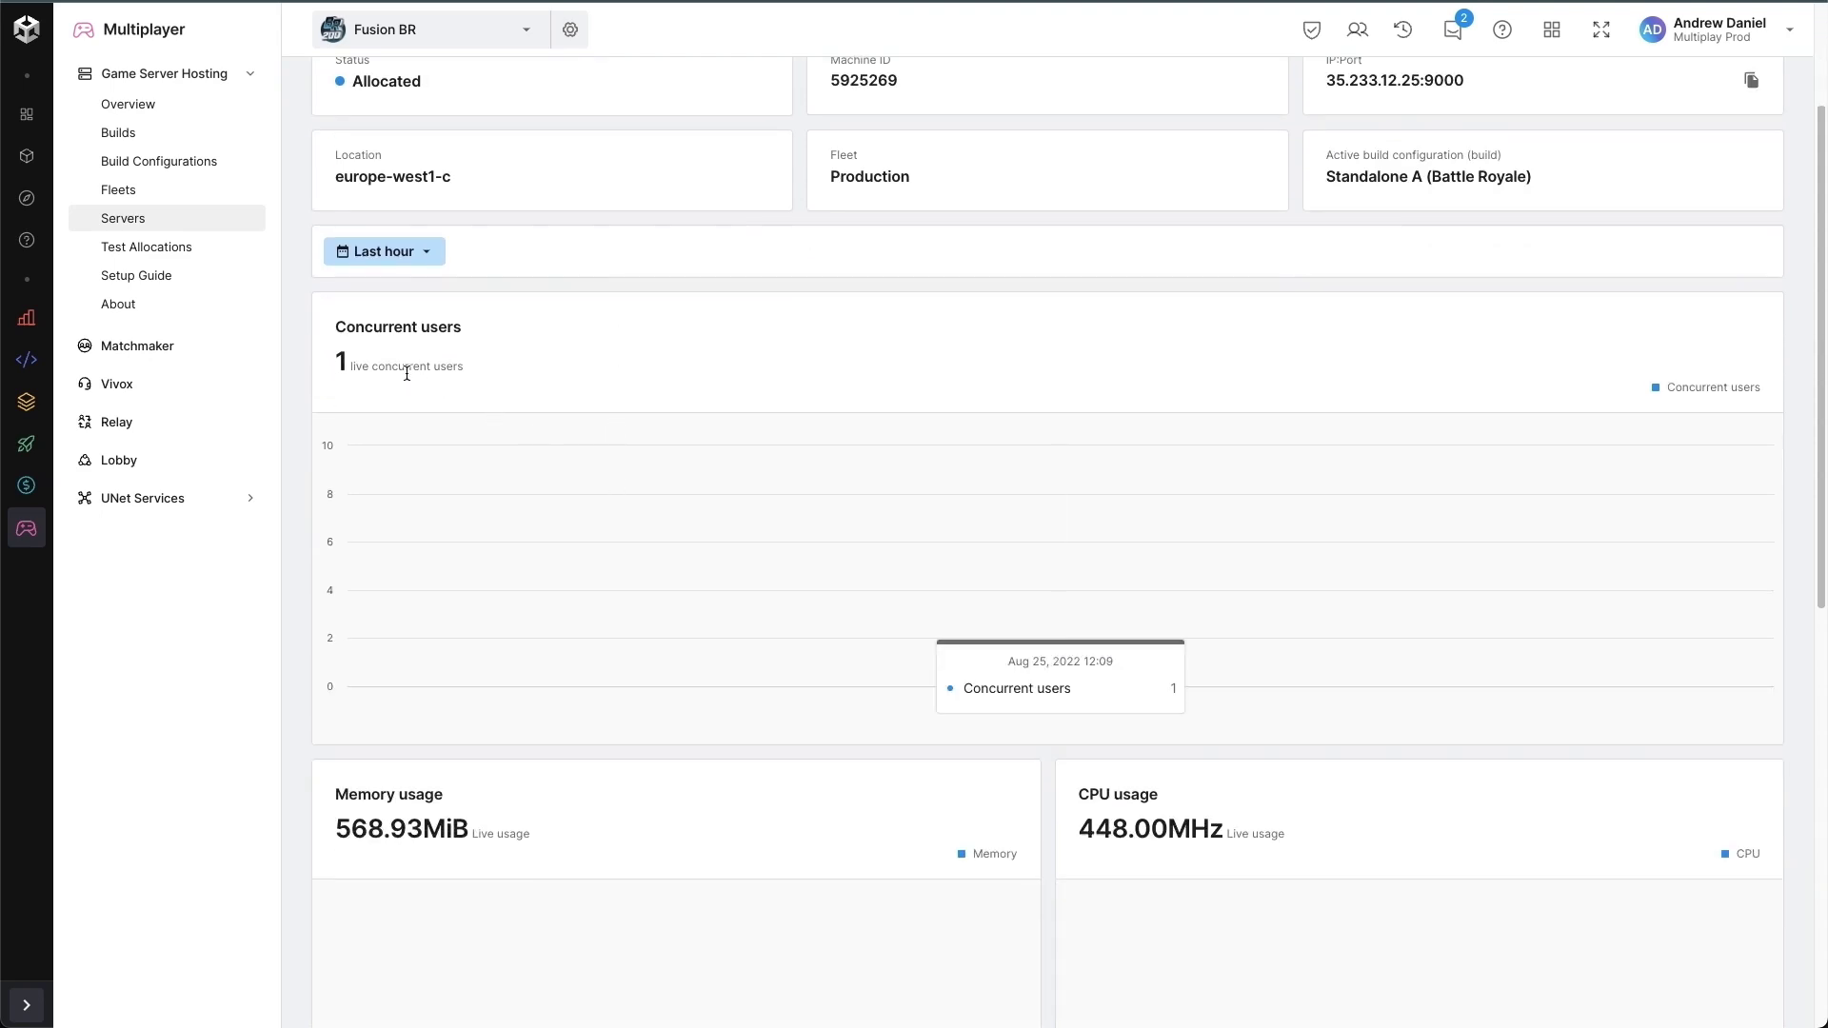
{"action": "scroll", "coordinate": [710, 476], "scroll_direction": "down", "scroll_amount": 4}
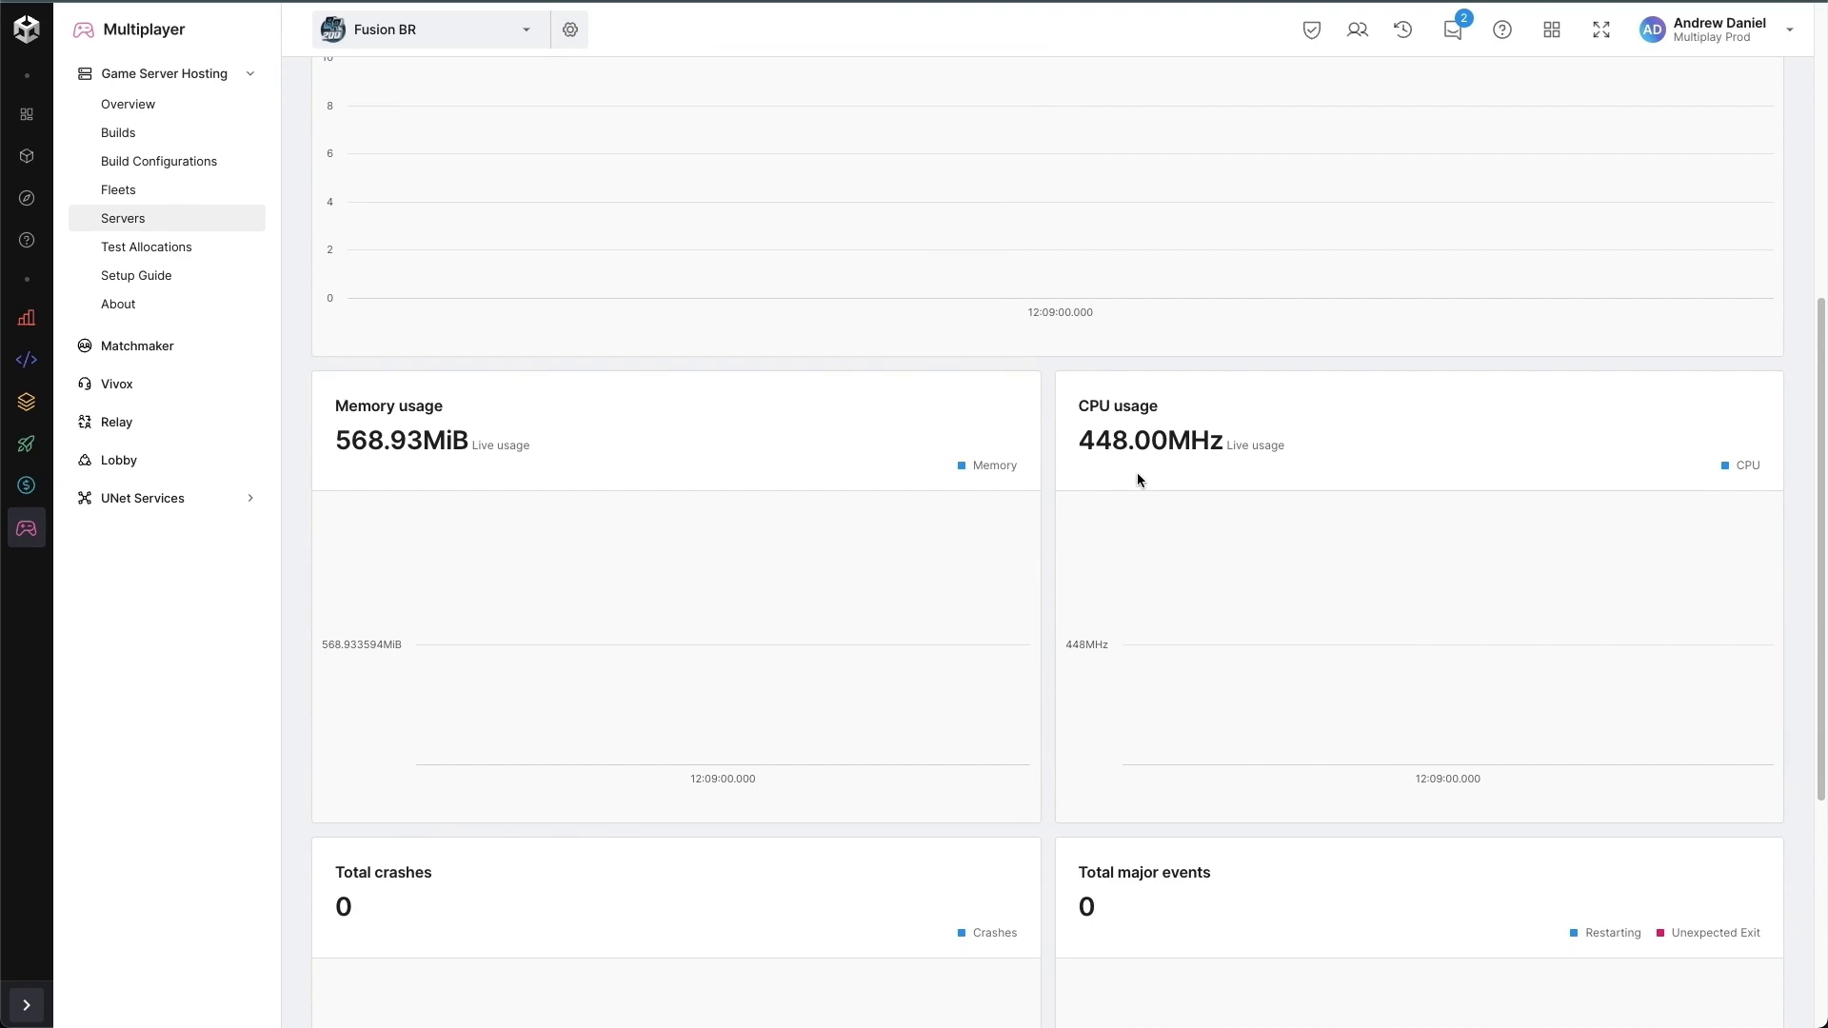
{"action": "scroll", "coordinate": [563, 460], "scroll_direction": "down", "scroll_amount": 2}
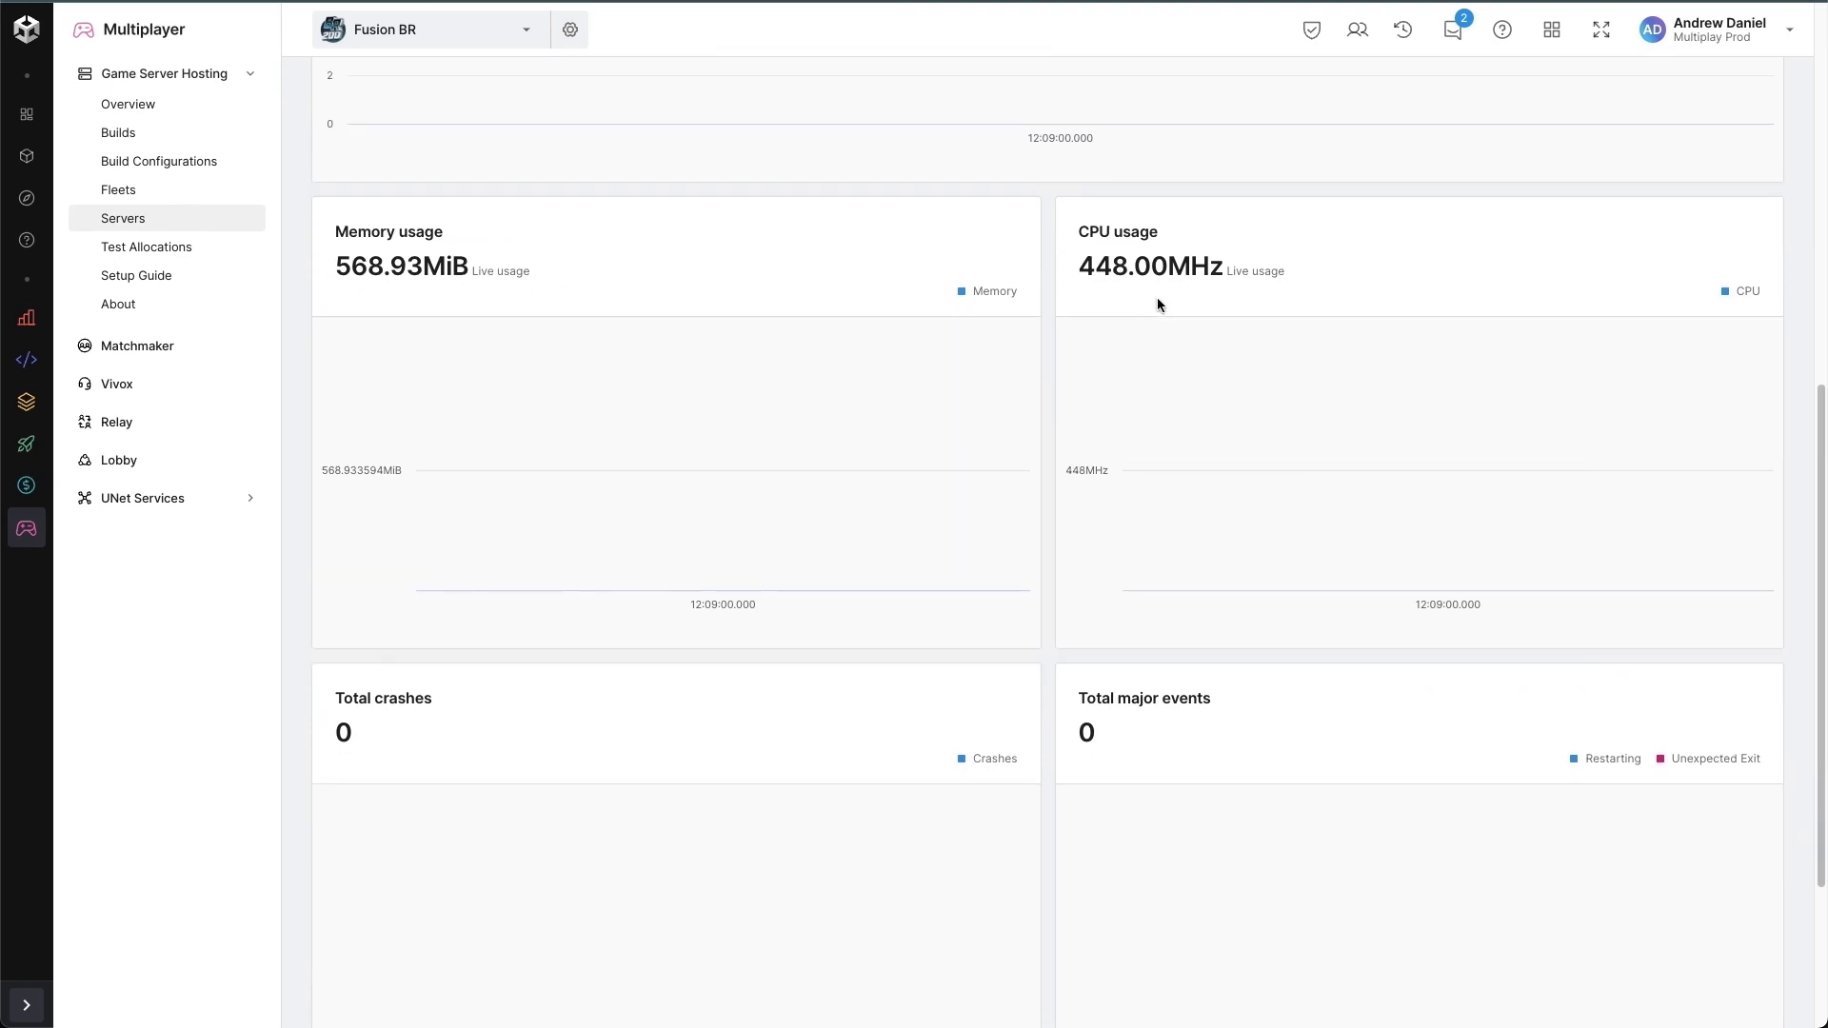
{"action": "scroll", "coordinate": [1157, 299], "scroll_direction": "up", "scroll_amount": 4}
{"action": "scroll", "coordinate": [1157, 305], "scroll_direction": "up", "scroll_amount": 5}
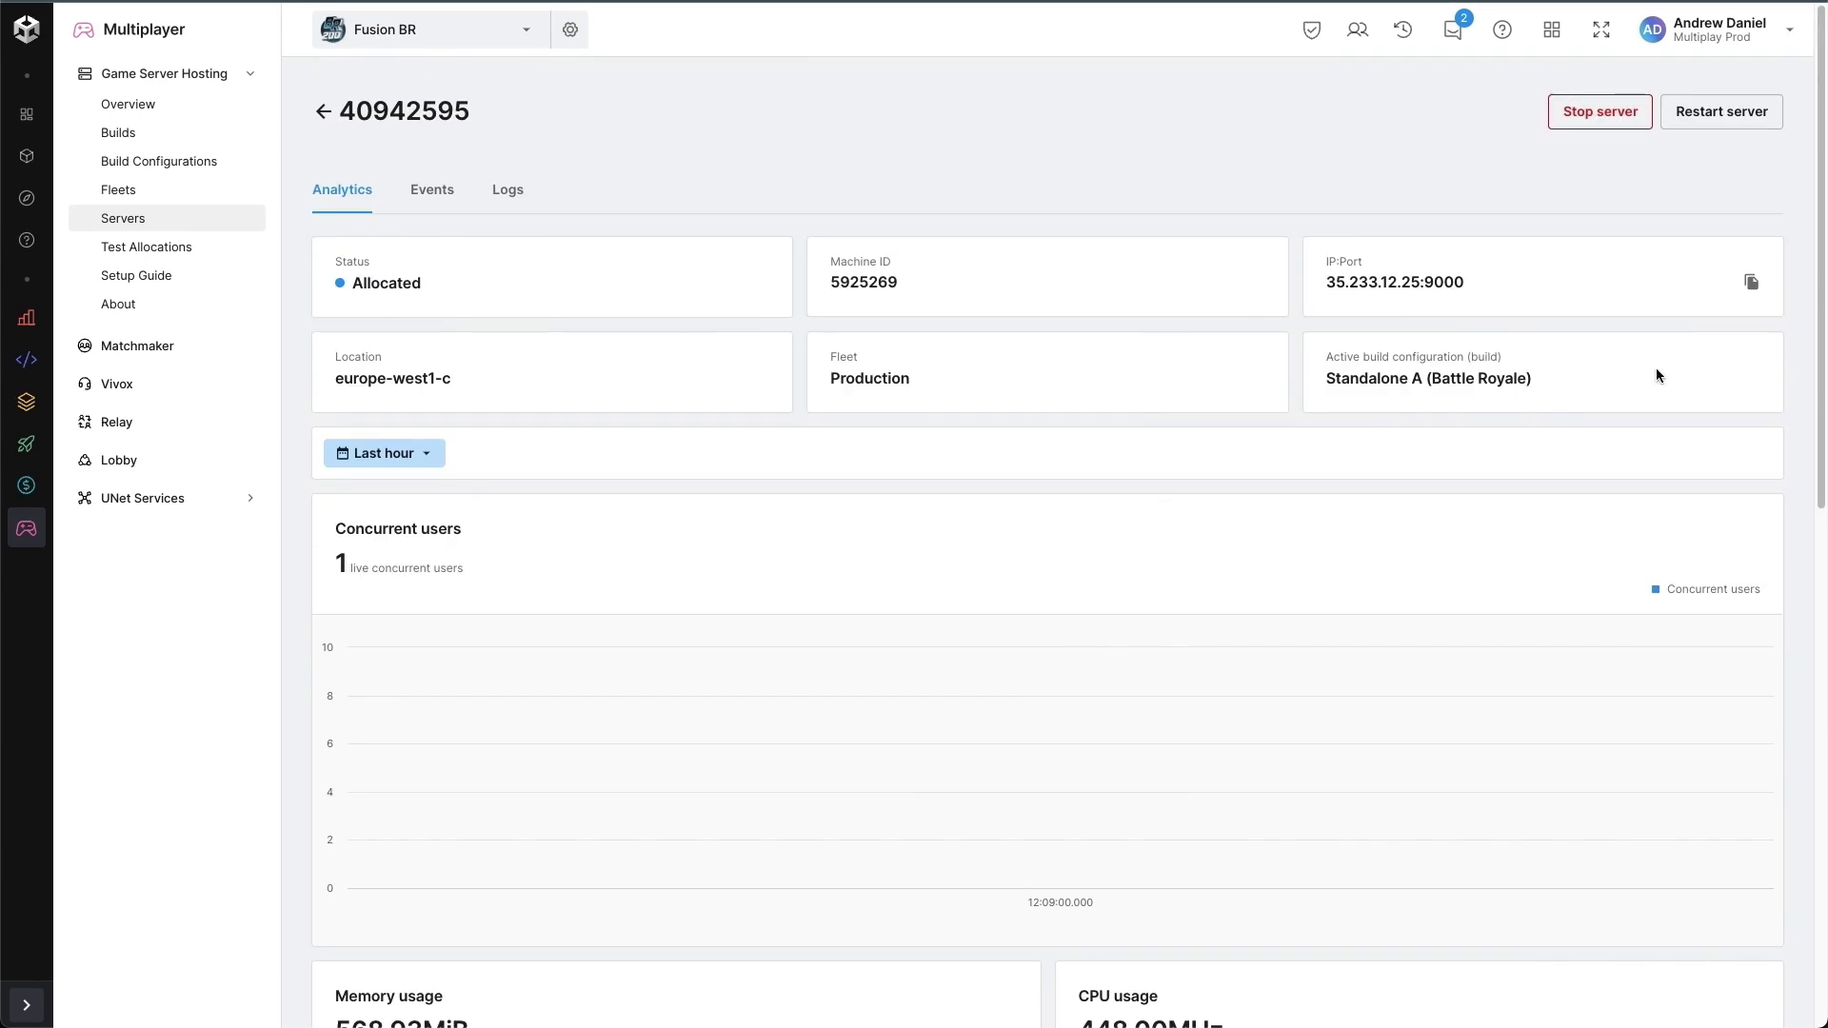
{"action": "left_click", "coordinate": [1599, 119]}
{"action": "left_click", "coordinate": [1147, 588]}
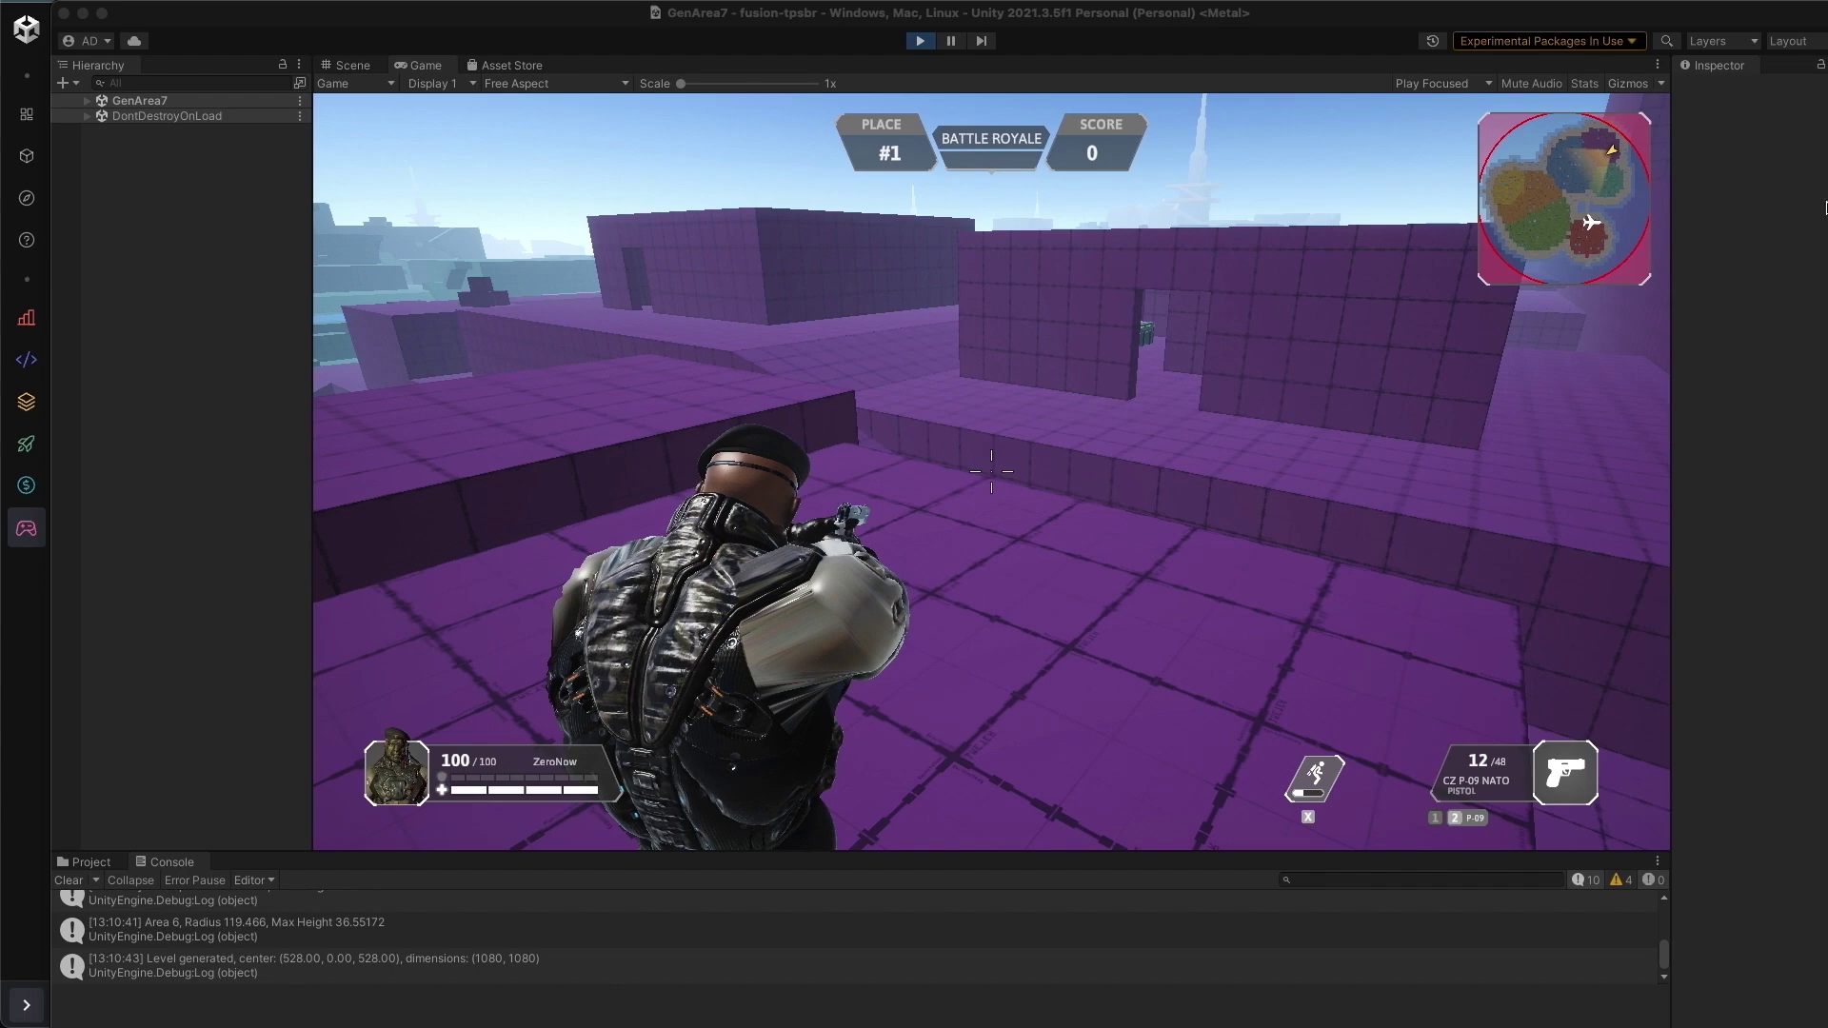
Leave the match from the Escape pause menu and exit play mode.
{"action": "left_click", "coordinate": [1340, 521]}
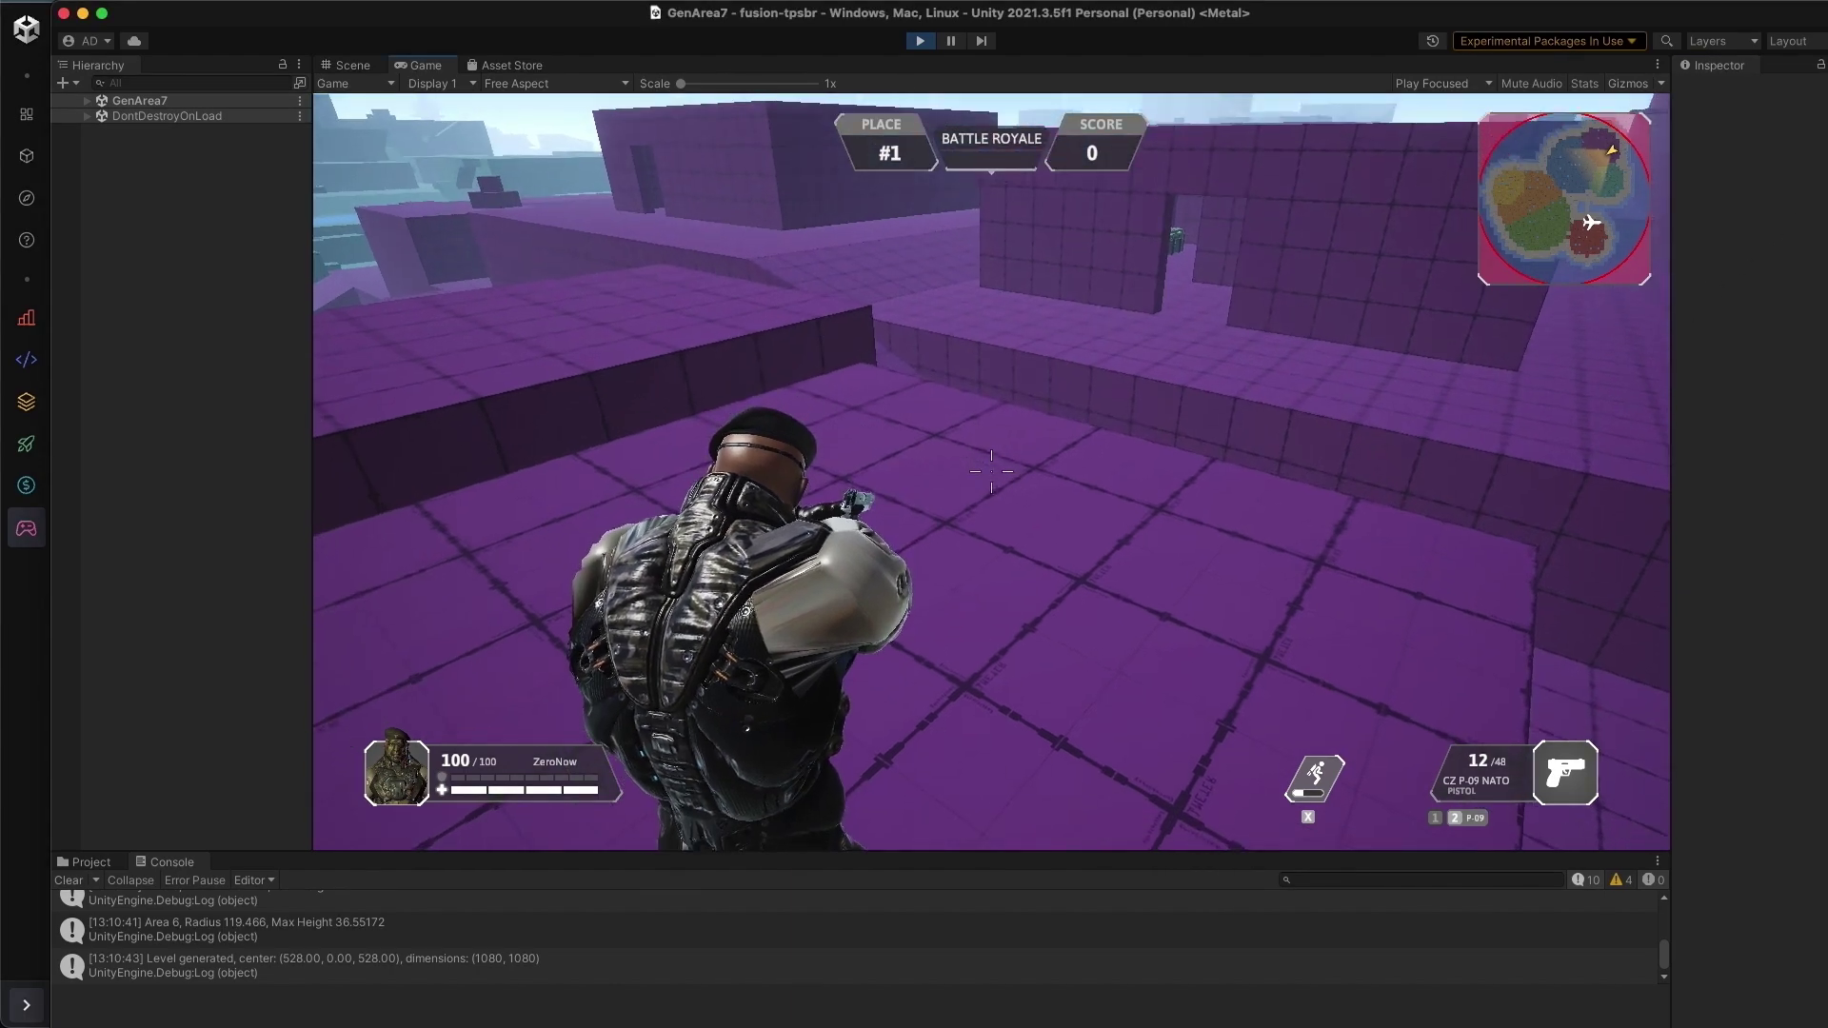
{"action": "key", "text": "Escape"}
{"action": "left_click", "coordinate": [1014, 500]}
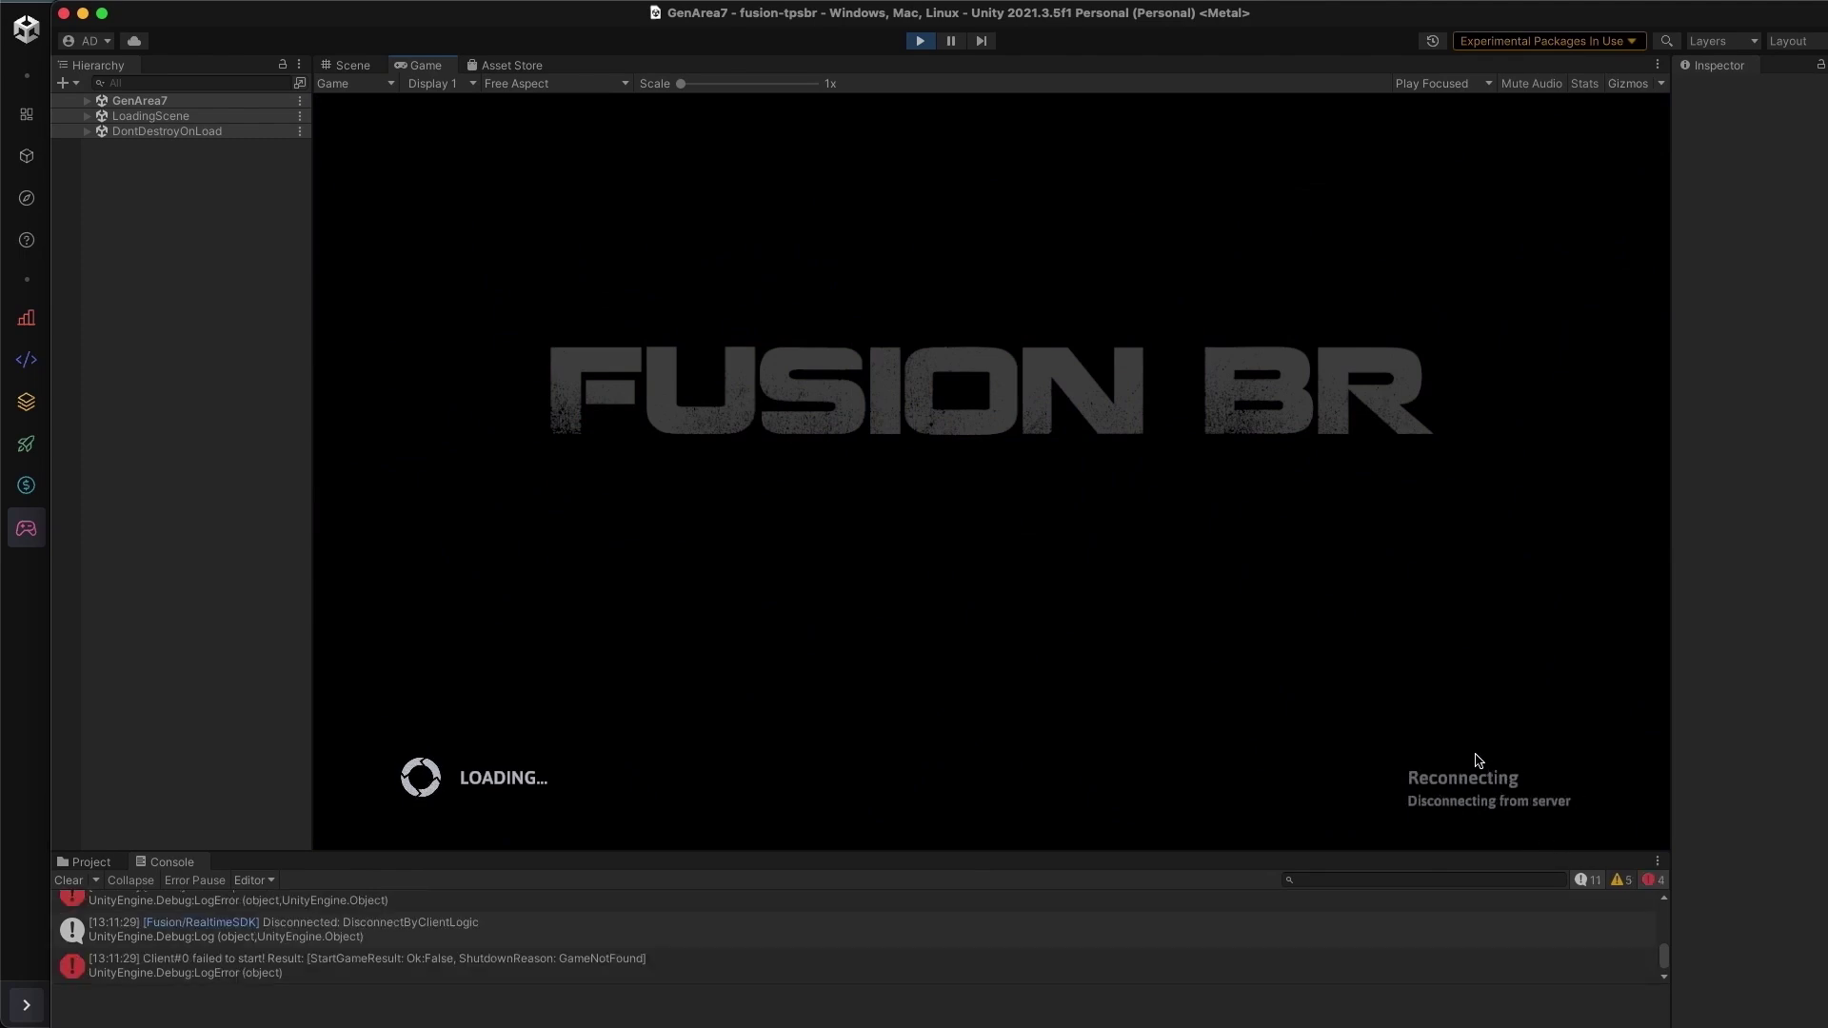
{"action": "left_click", "coordinate": [920, 41]}
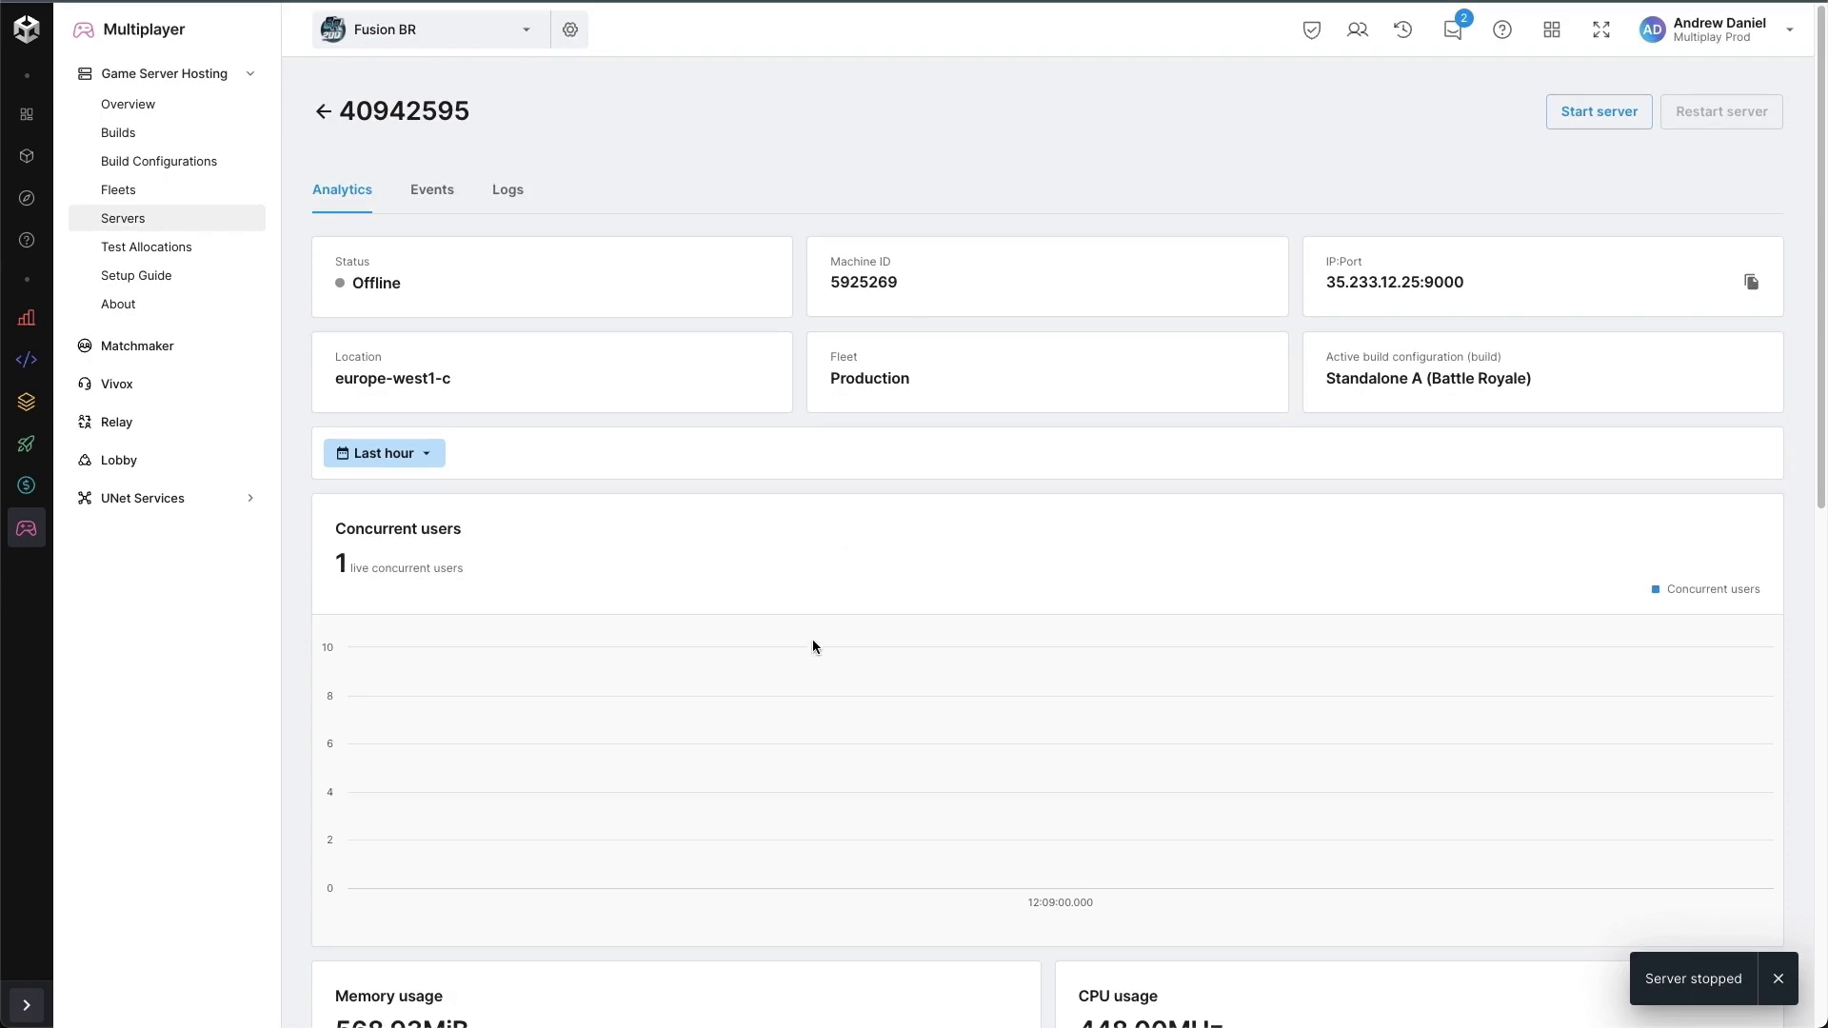
Verify server 40942595 shows Offline, then browse the hosting Overview statistics charts.
{"action": "scroll", "coordinate": [814, 645], "scroll_direction": "down", "scroll_amount": 10}
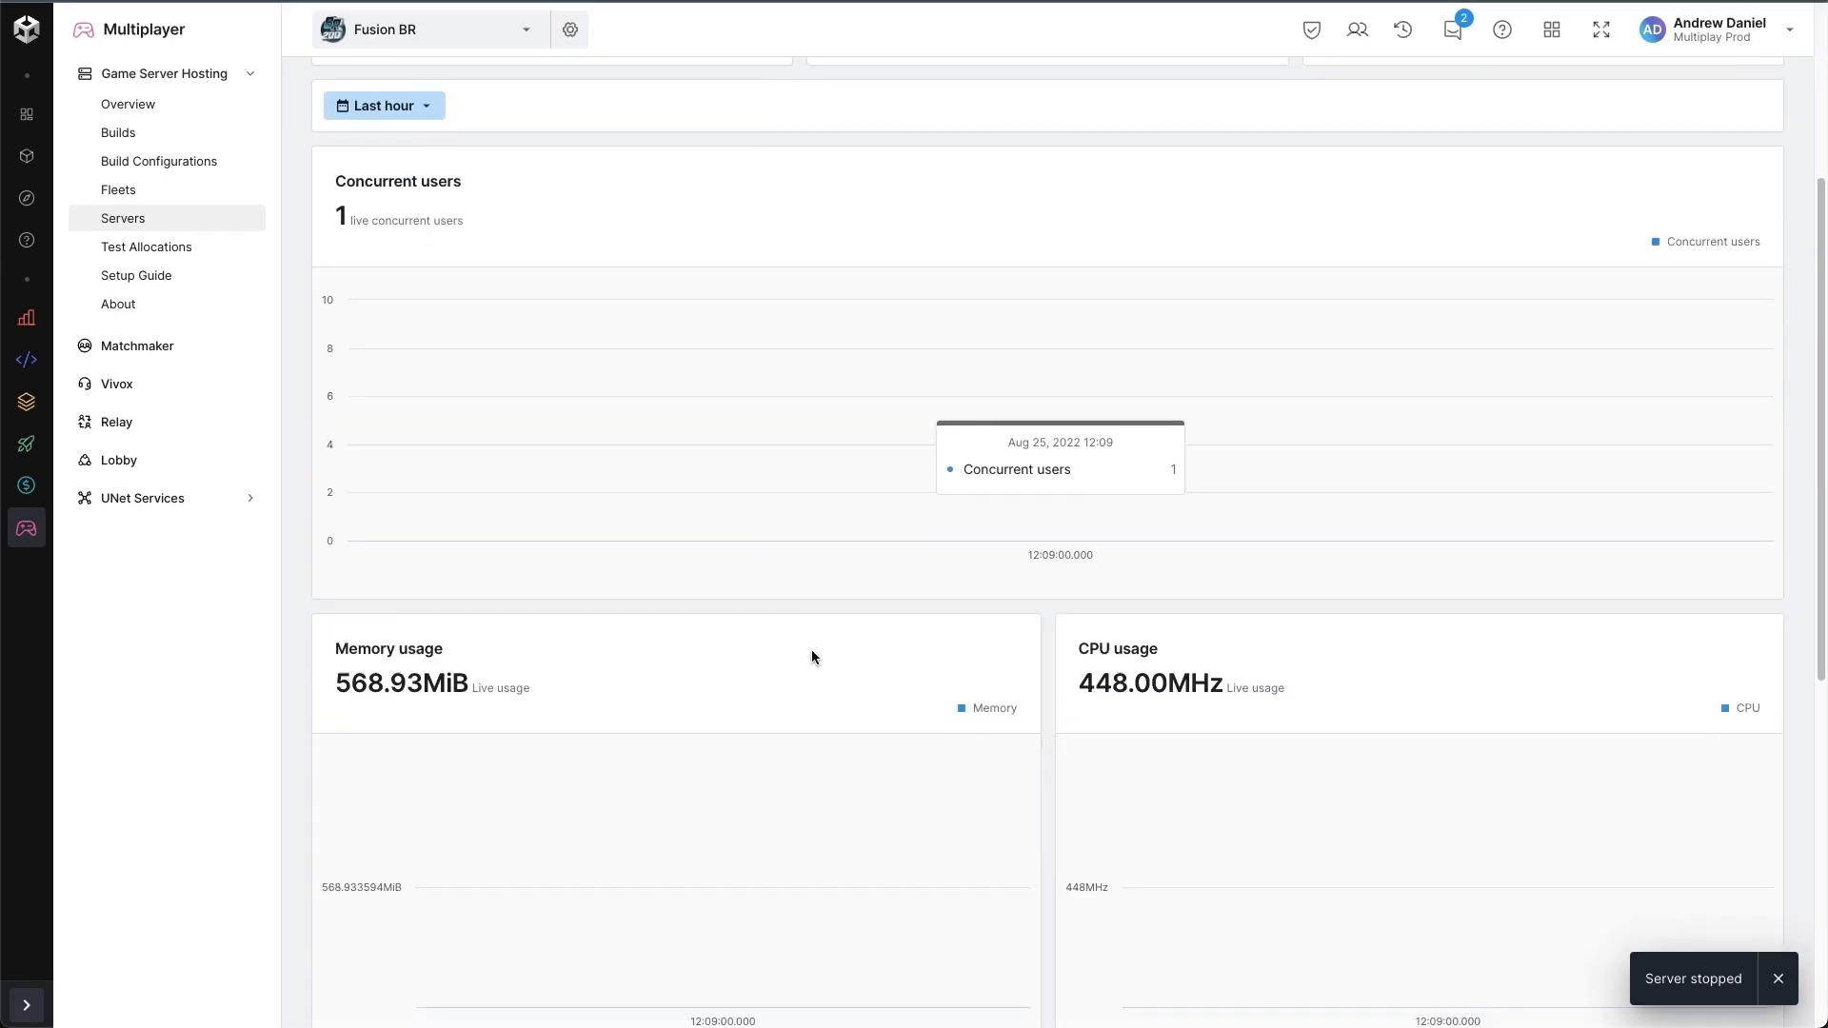
{"action": "scroll", "coordinate": [812, 657], "scroll_direction": "up", "scroll_amount": 10}
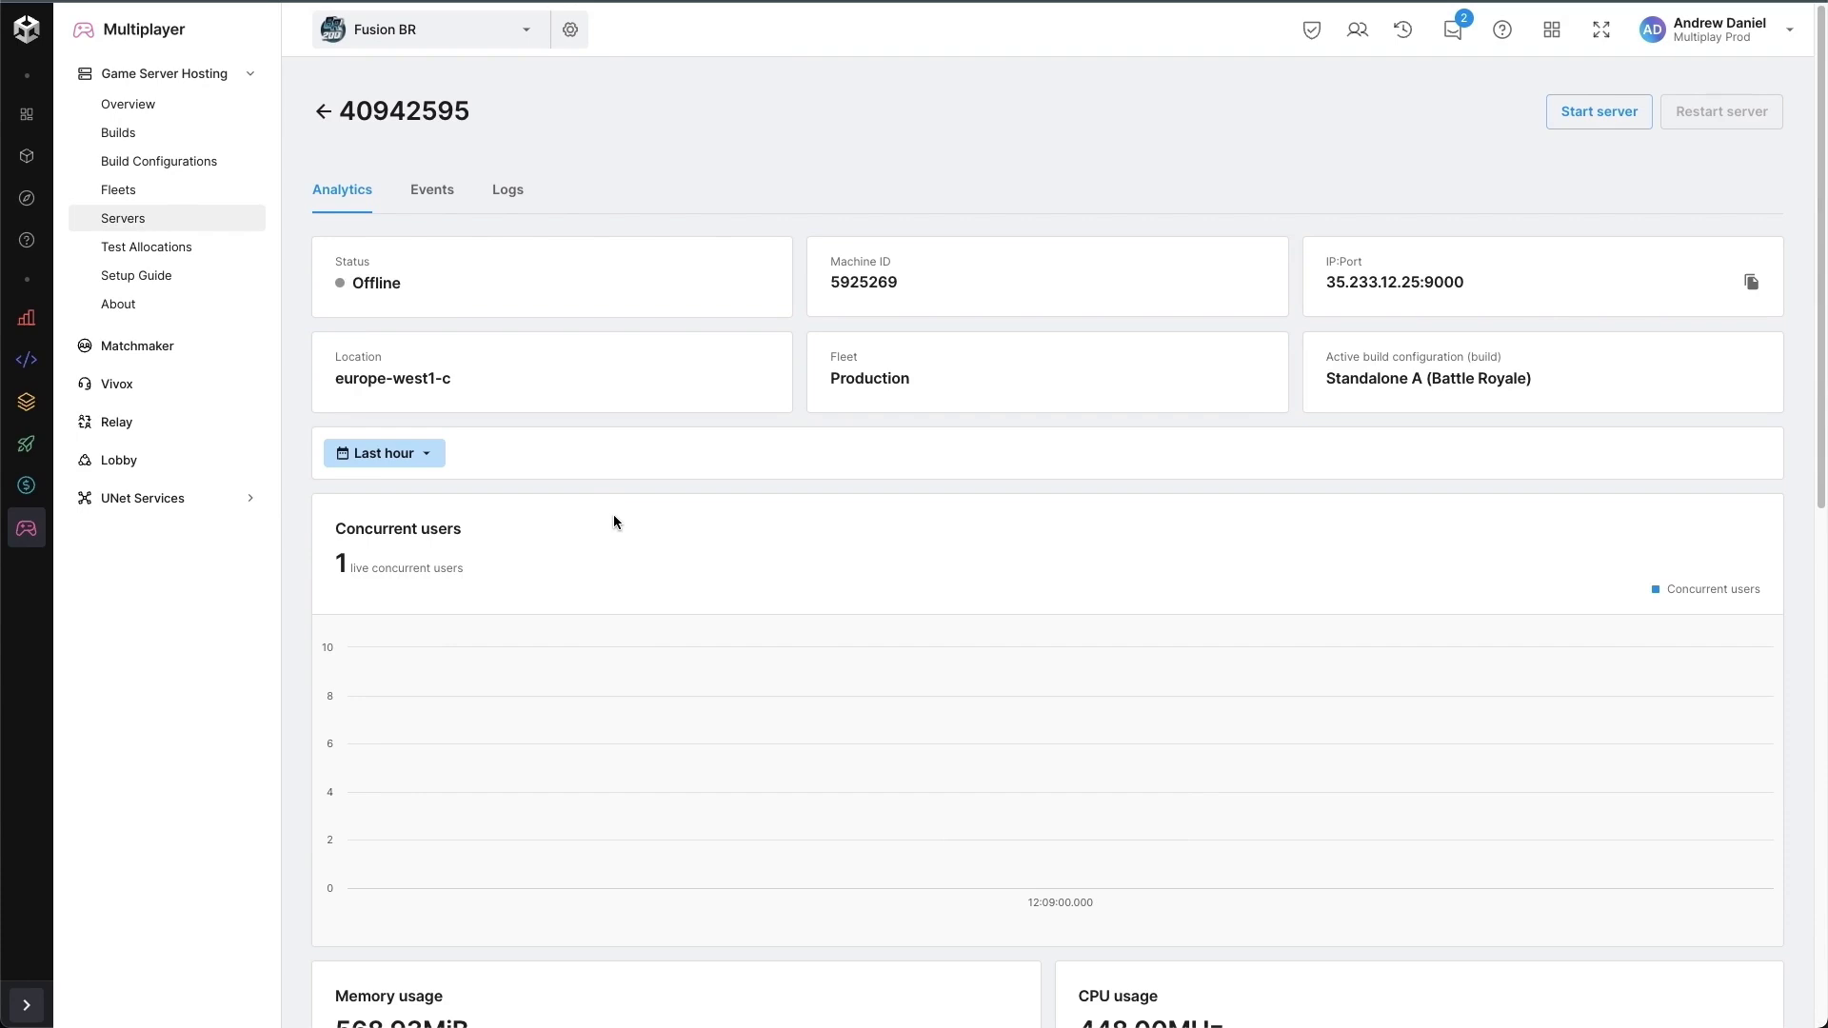
{"action": "left_click", "coordinate": [178, 106]}
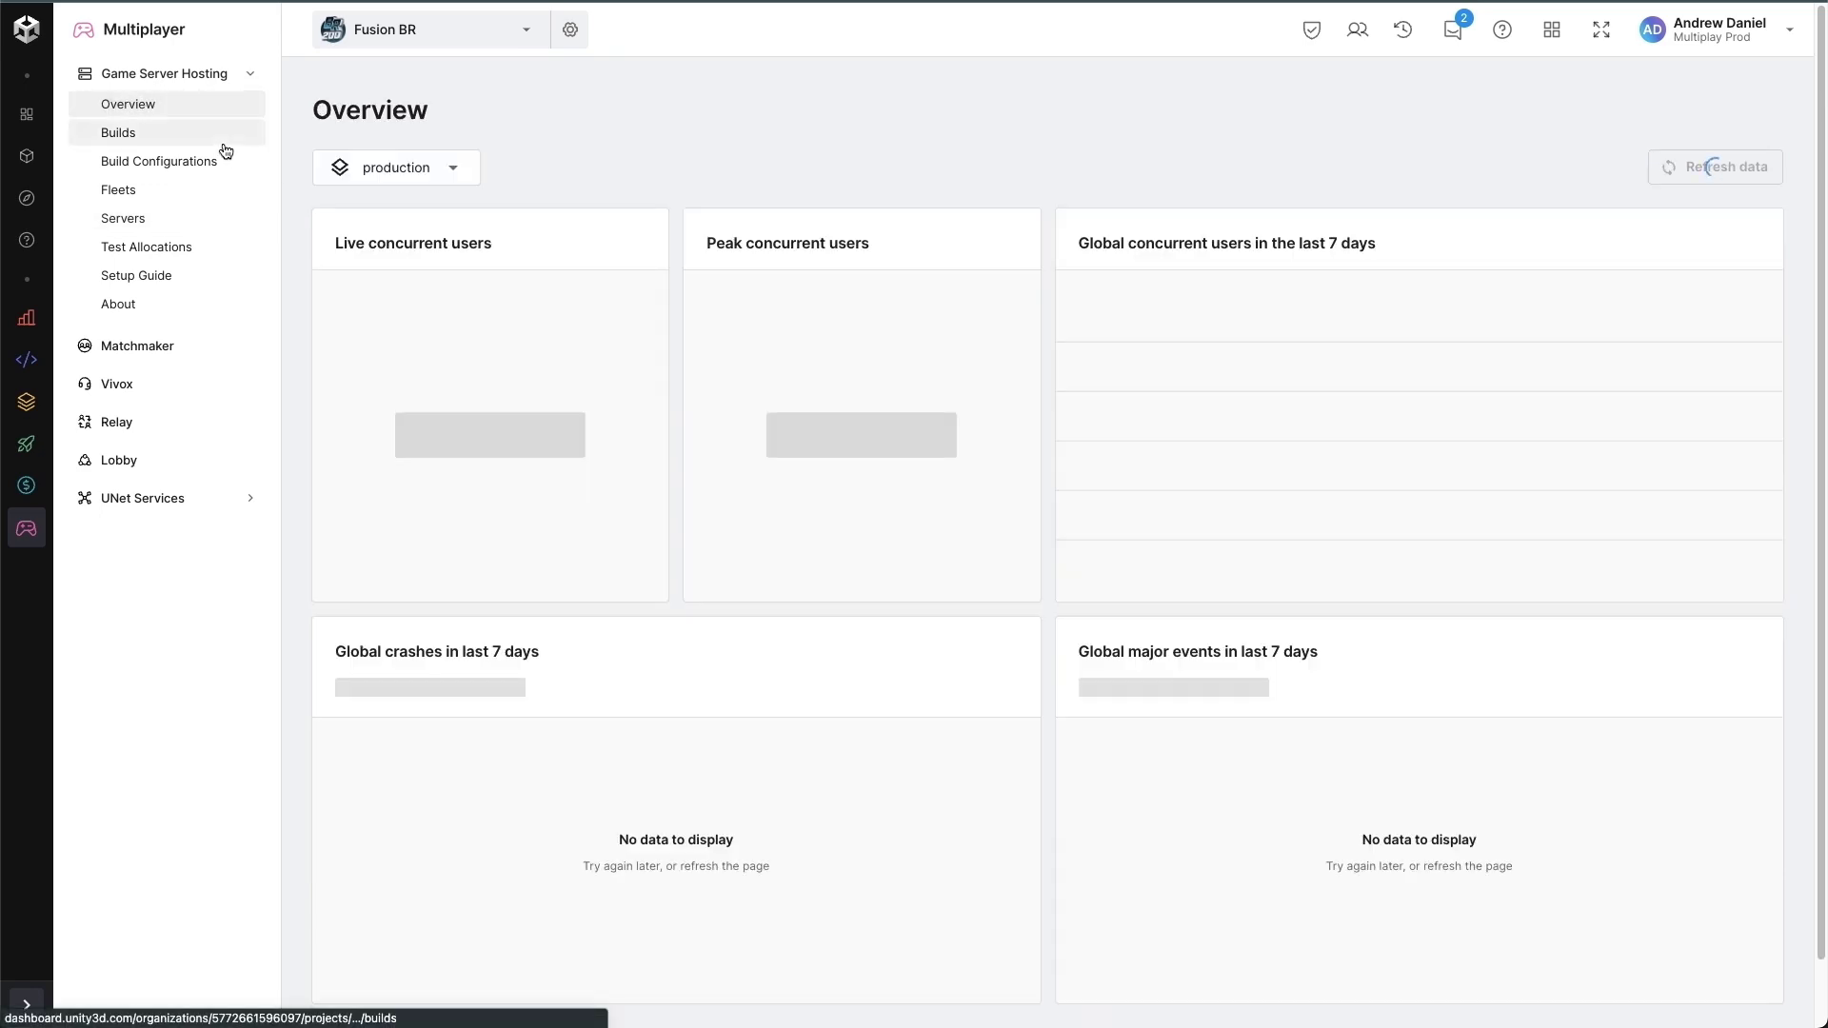
{"action": "scroll", "coordinate": [795, 519], "scroll_direction": "down", "scroll_amount": 2}
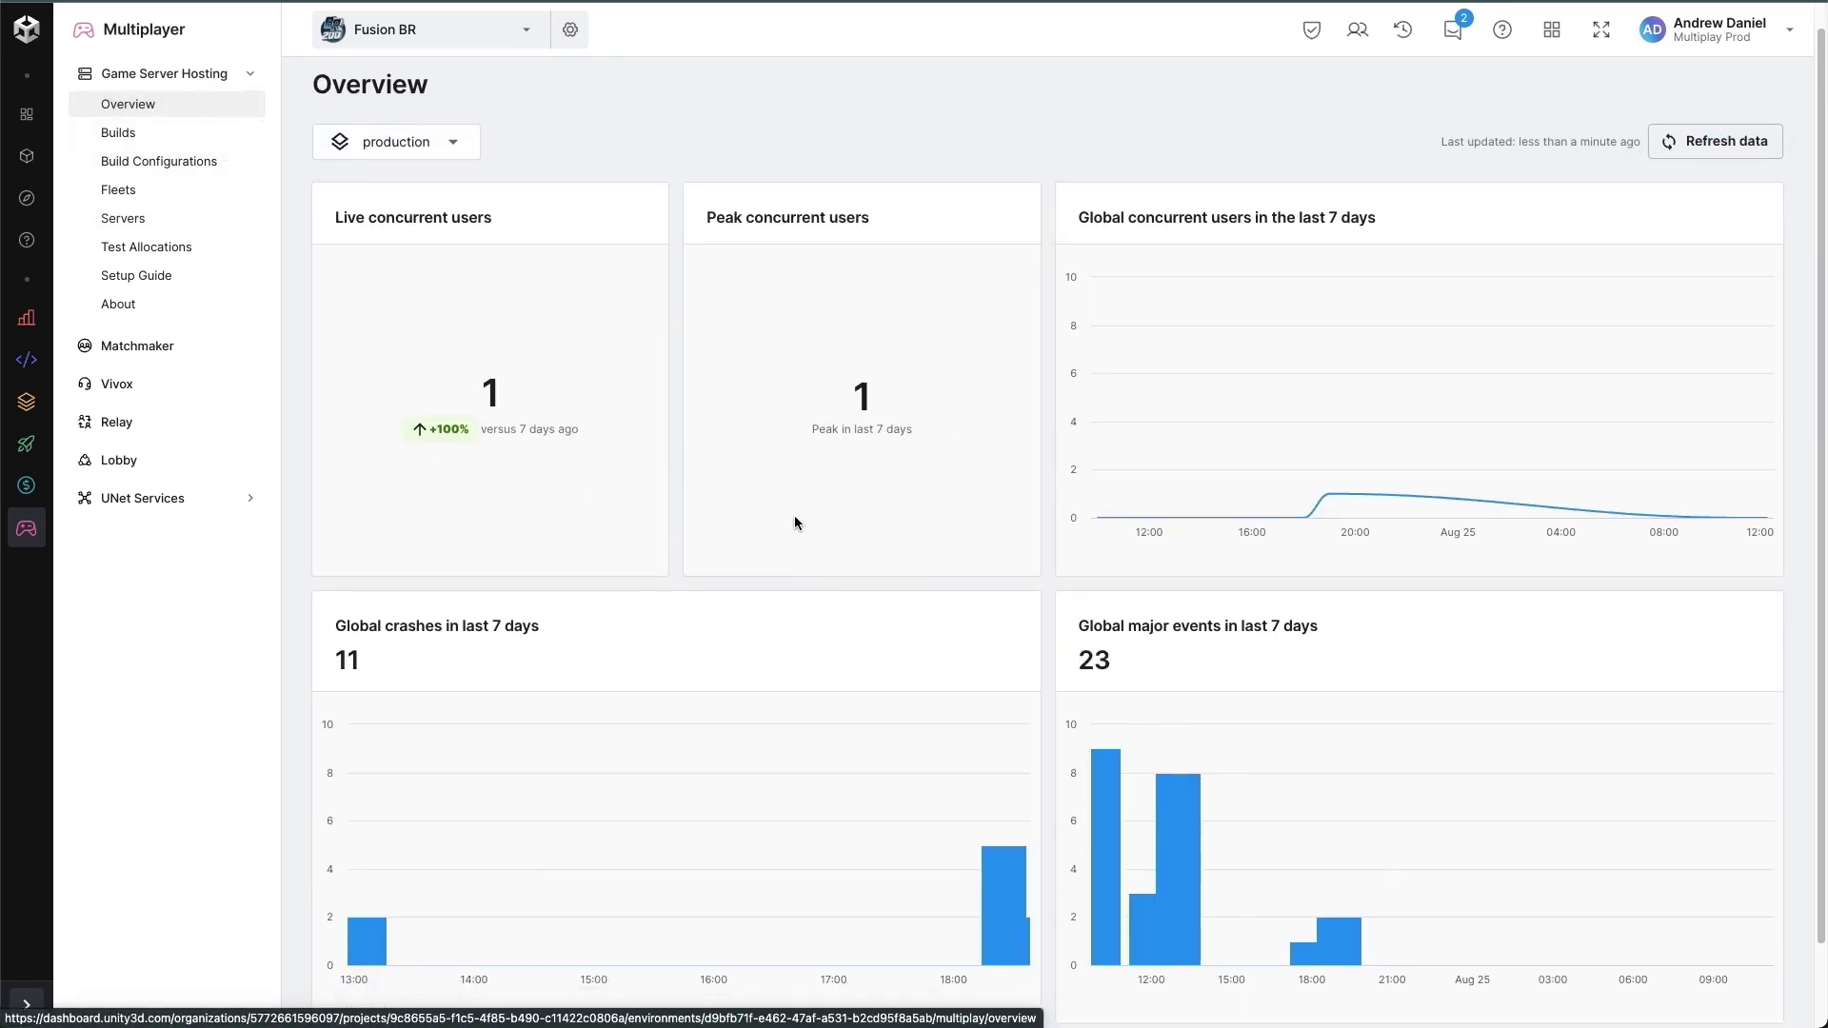
{"action": "scroll", "coordinate": [795, 523], "scroll_direction": "up", "scroll_amount": 2}
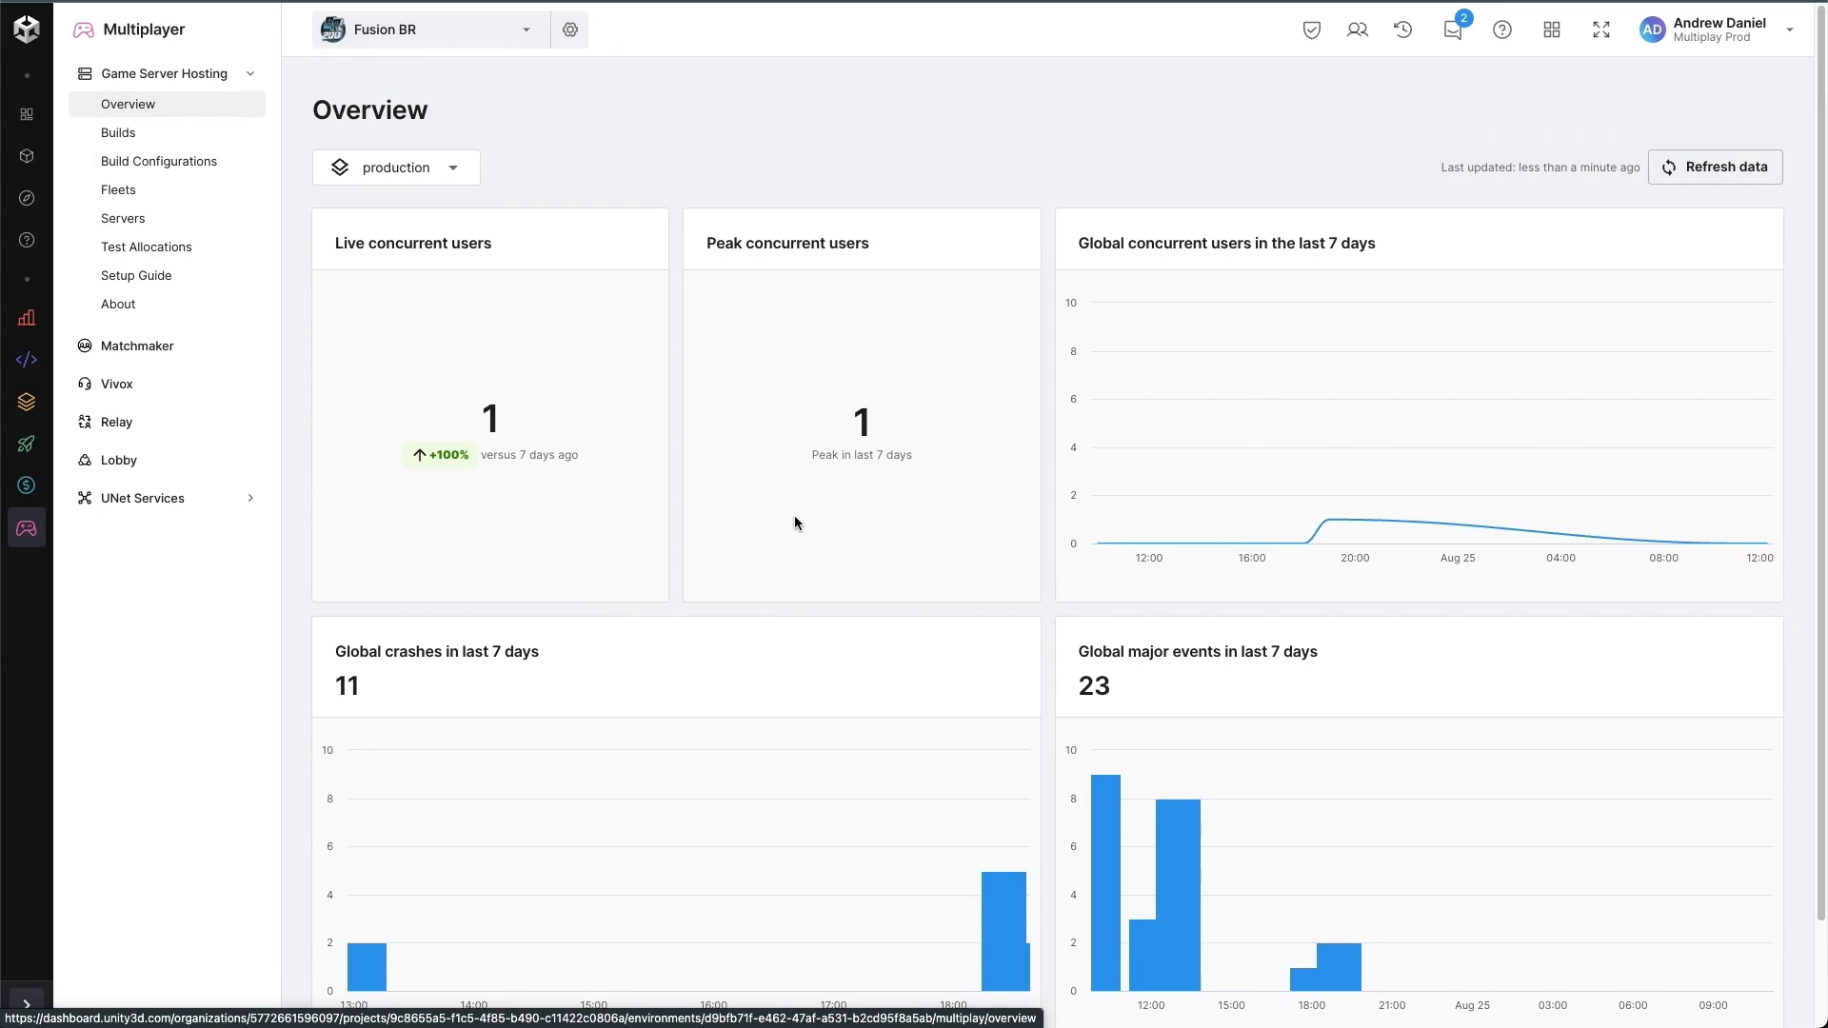
{"action": "scroll", "coordinate": [795, 523], "scroll_direction": "down", "scroll_amount": 1}
{"action": "scroll", "coordinate": [795, 516], "scroll_direction": "up", "scroll_amount": 1}
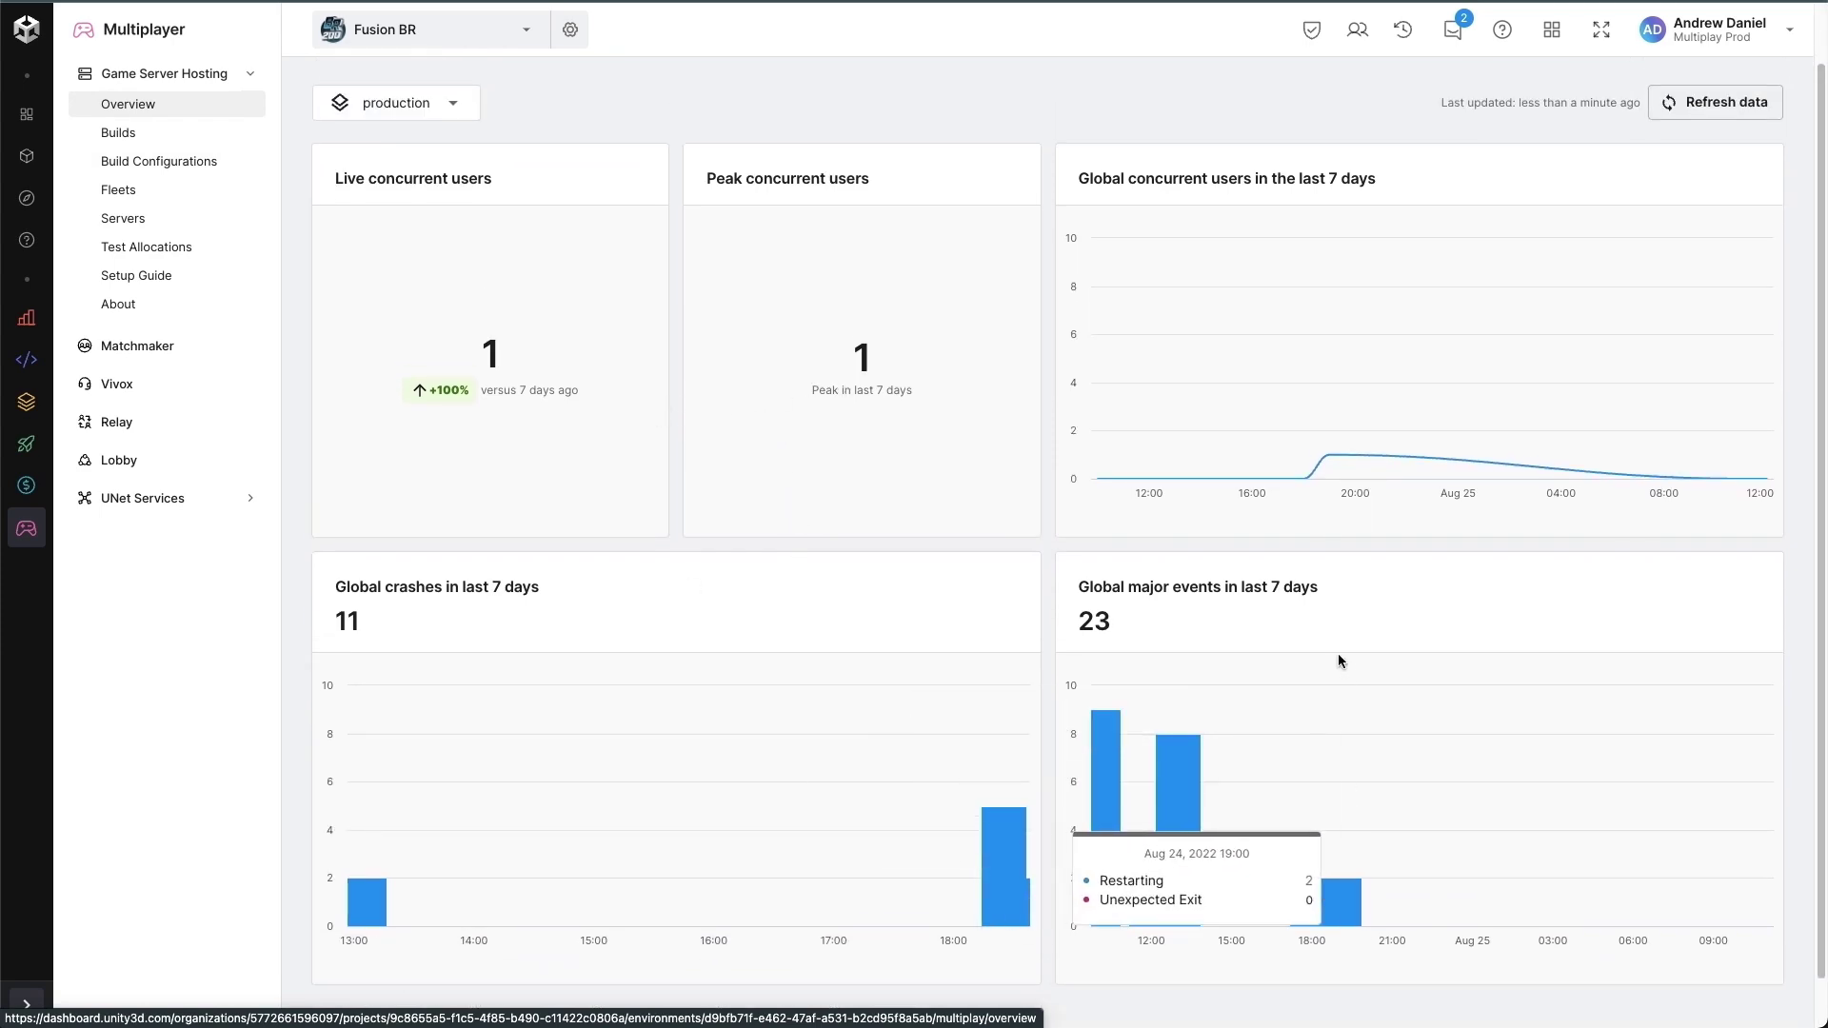
{"action": "scroll", "coordinate": [1231, 551], "scroll_direction": "up", "scroll_amount": 1}
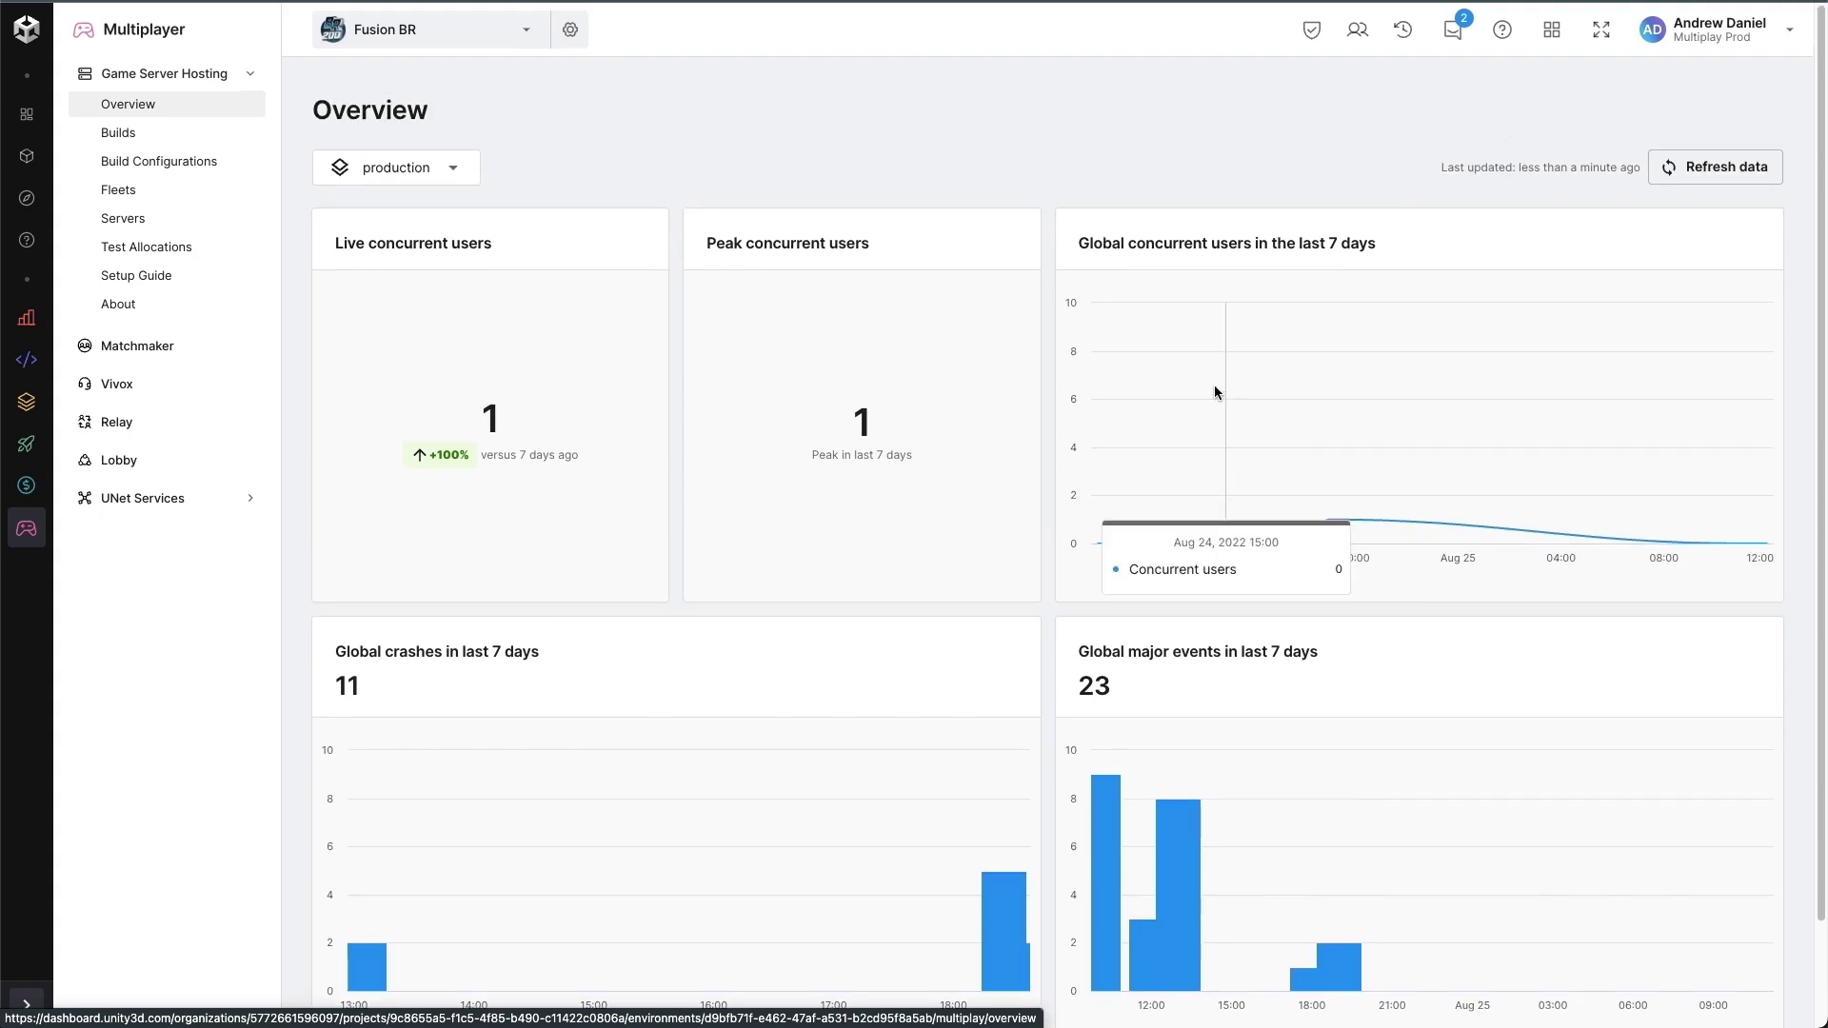
{"action": "left_click", "coordinate": [144, 220]}
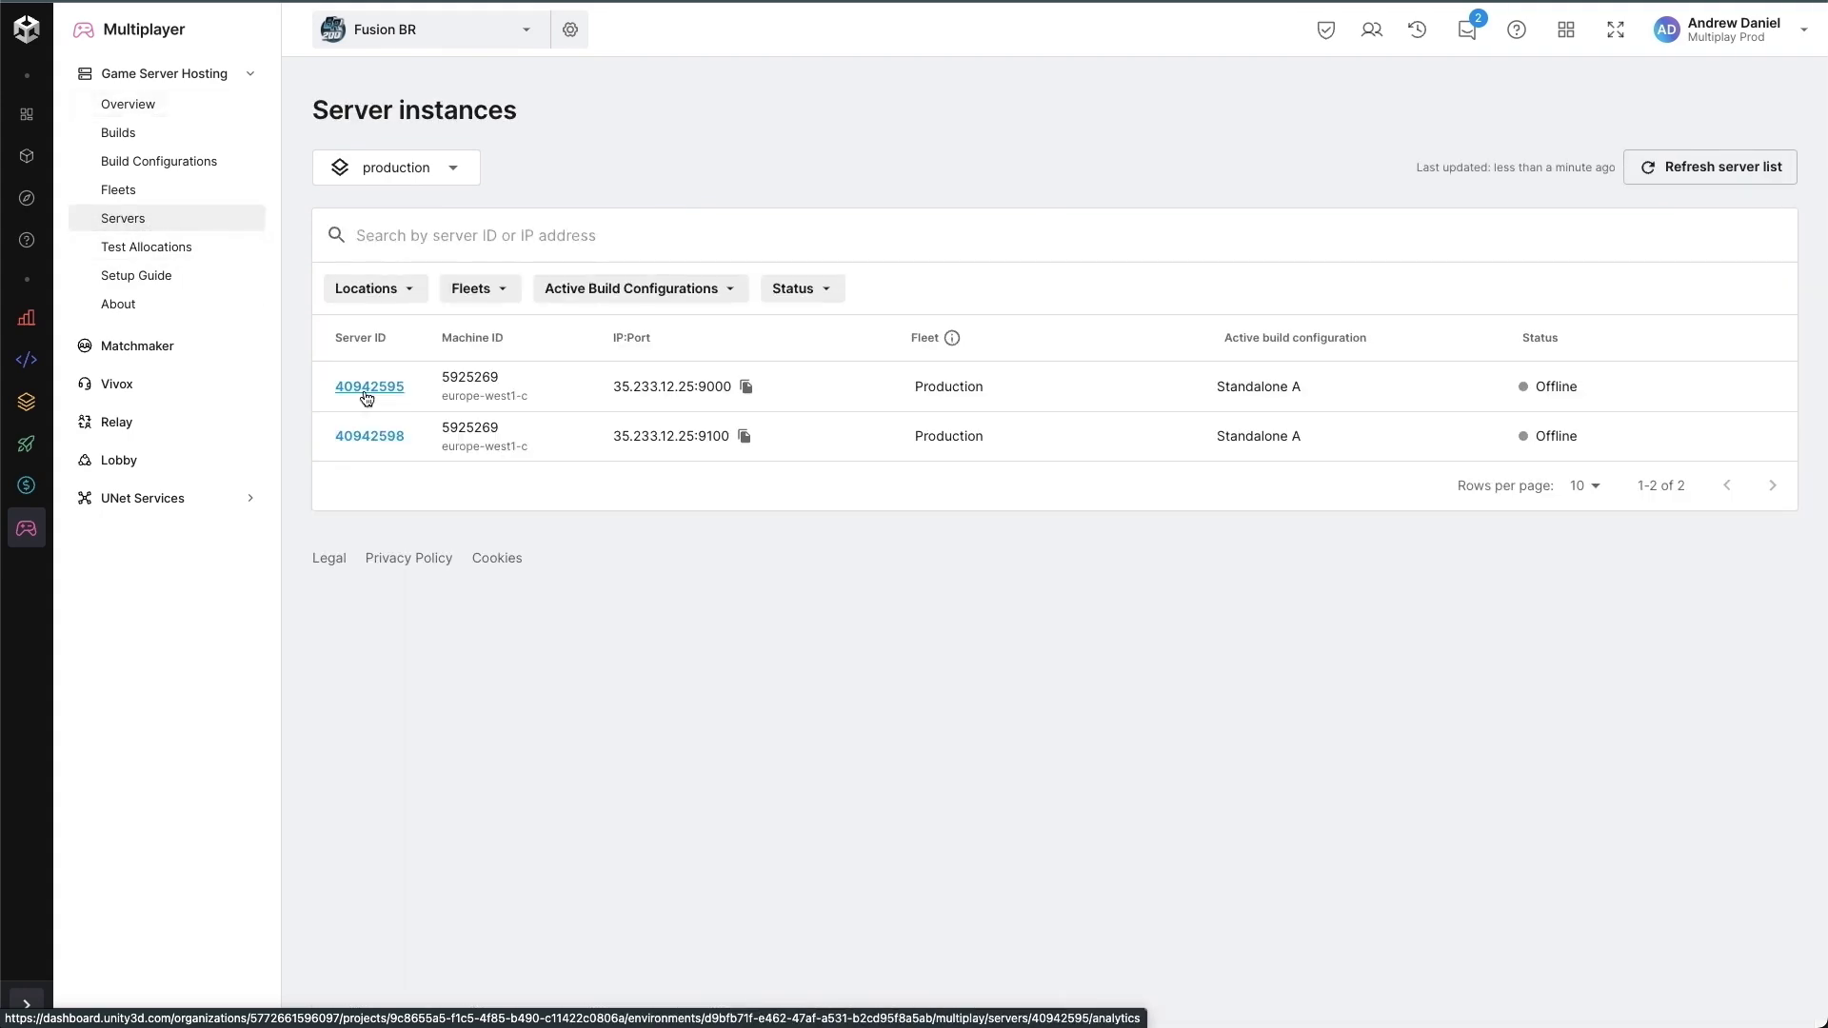
Read server 40942595's logs/Engine.log, close it, then view the Events tab.
{"action": "left_click", "coordinate": [366, 397]}
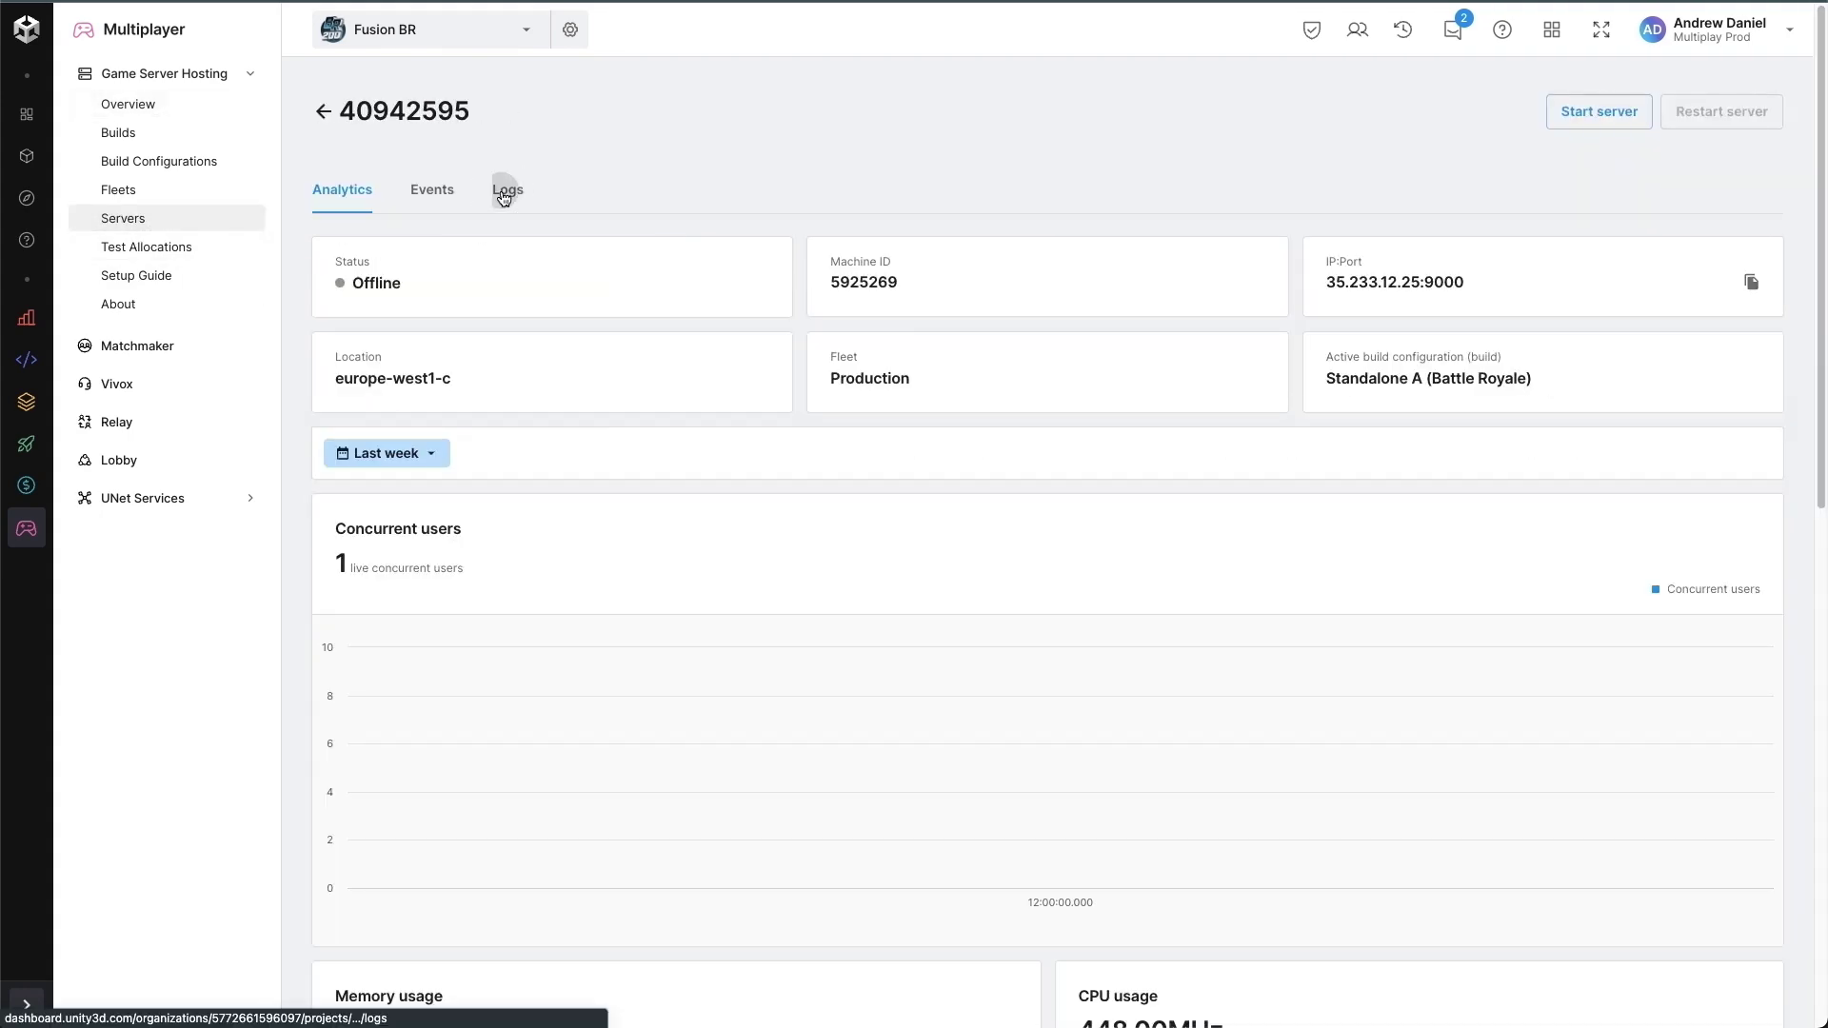
{"action": "left_click", "coordinate": [503, 197]}
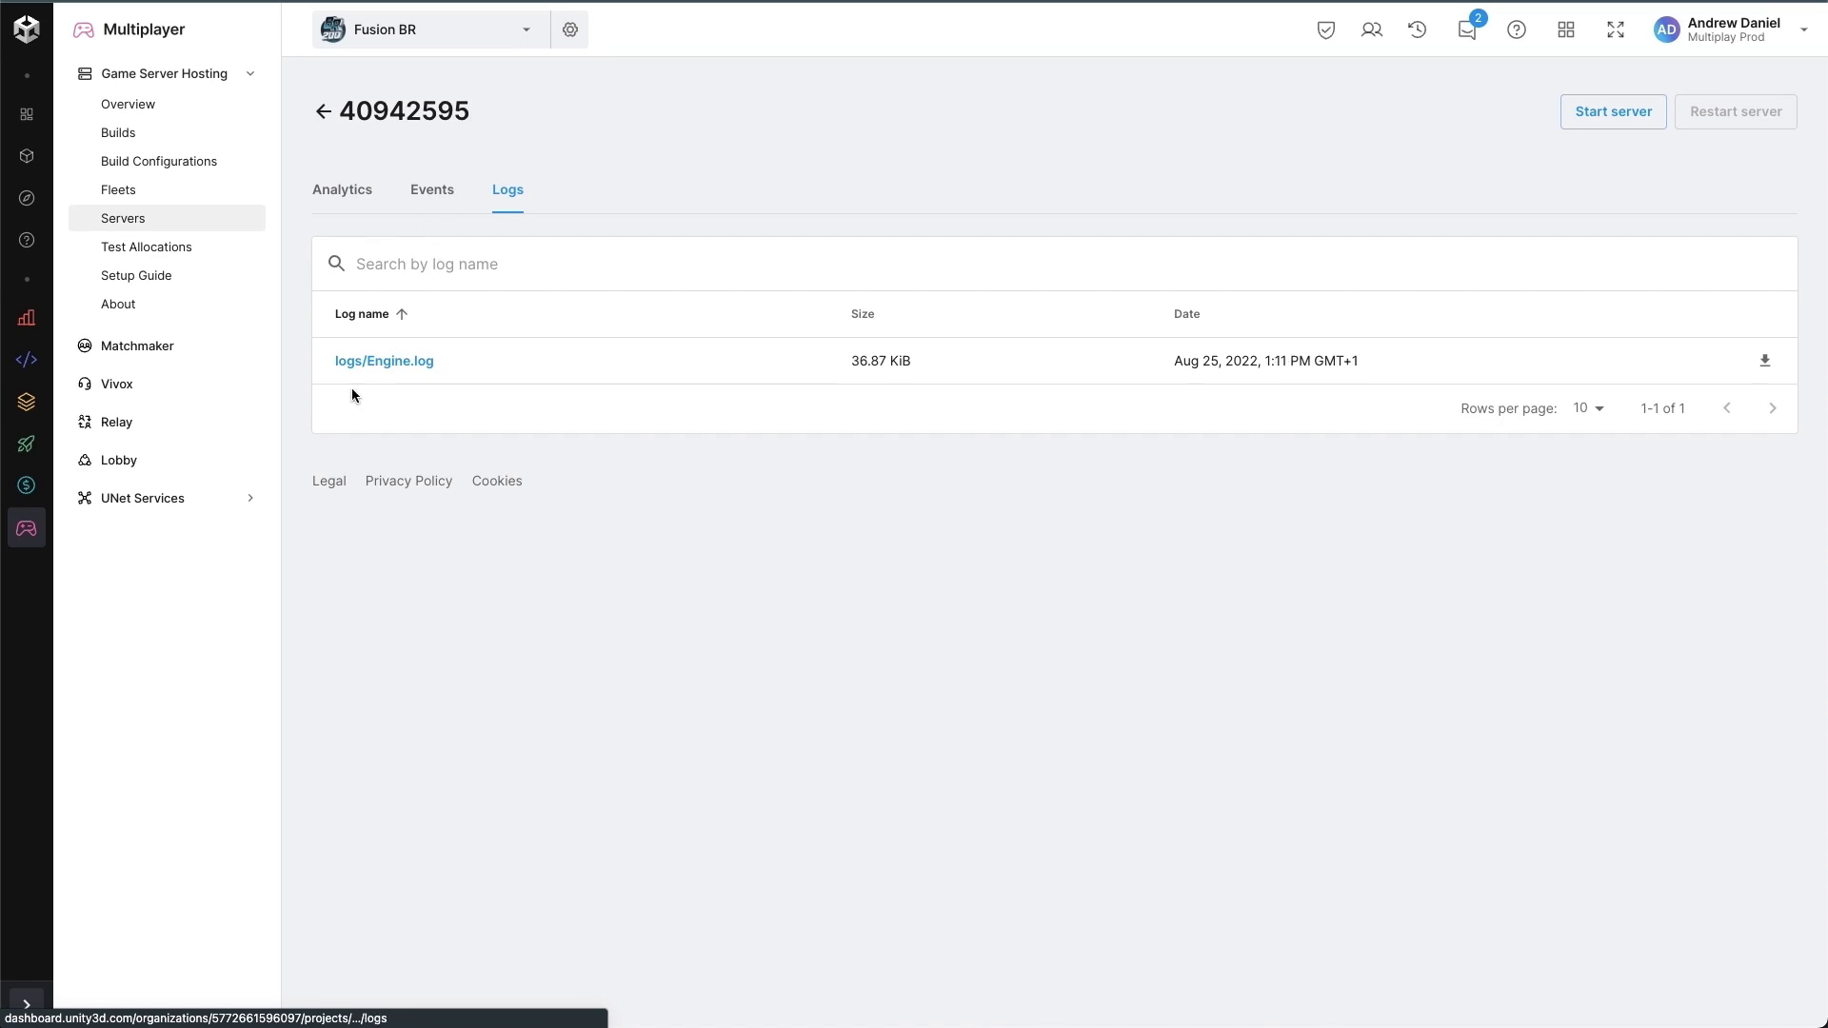
{"action": "left_click", "coordinate": [406, 365]}
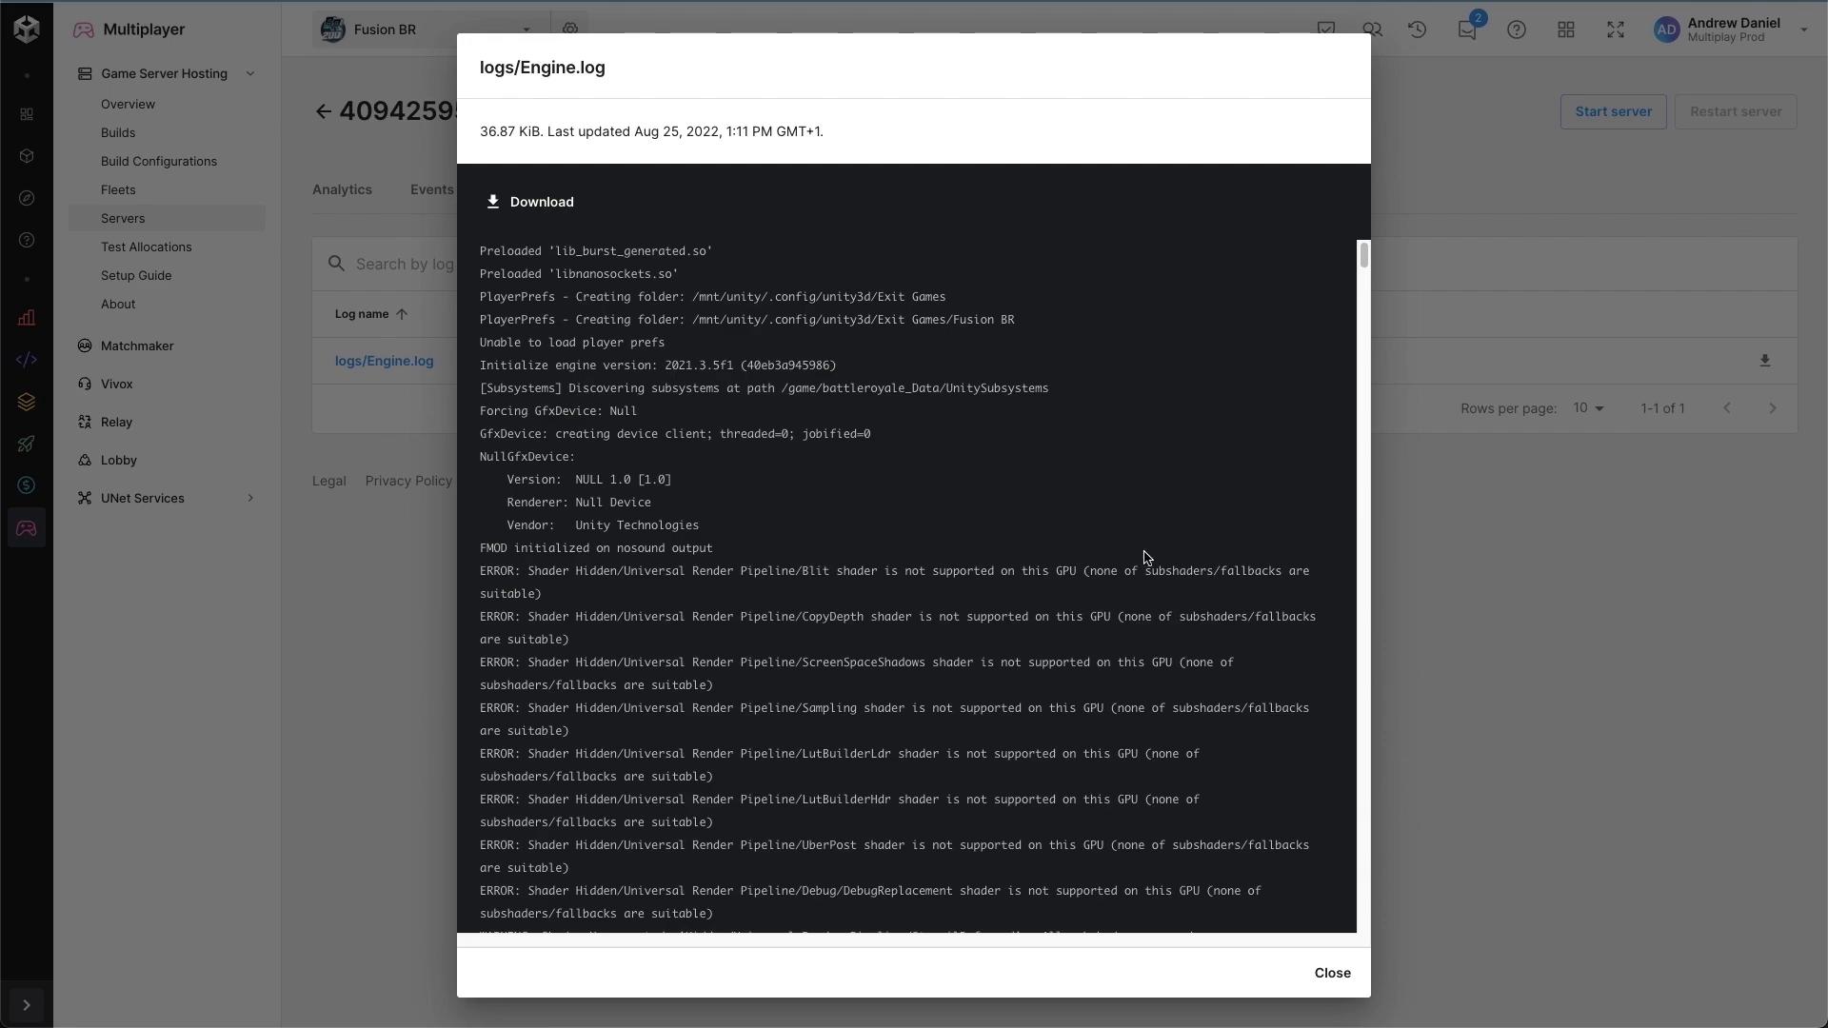
{"action": "left_click", "coordinate": [1333, 973]}
{"action": "left_click", "coordinate": [444, 197]}
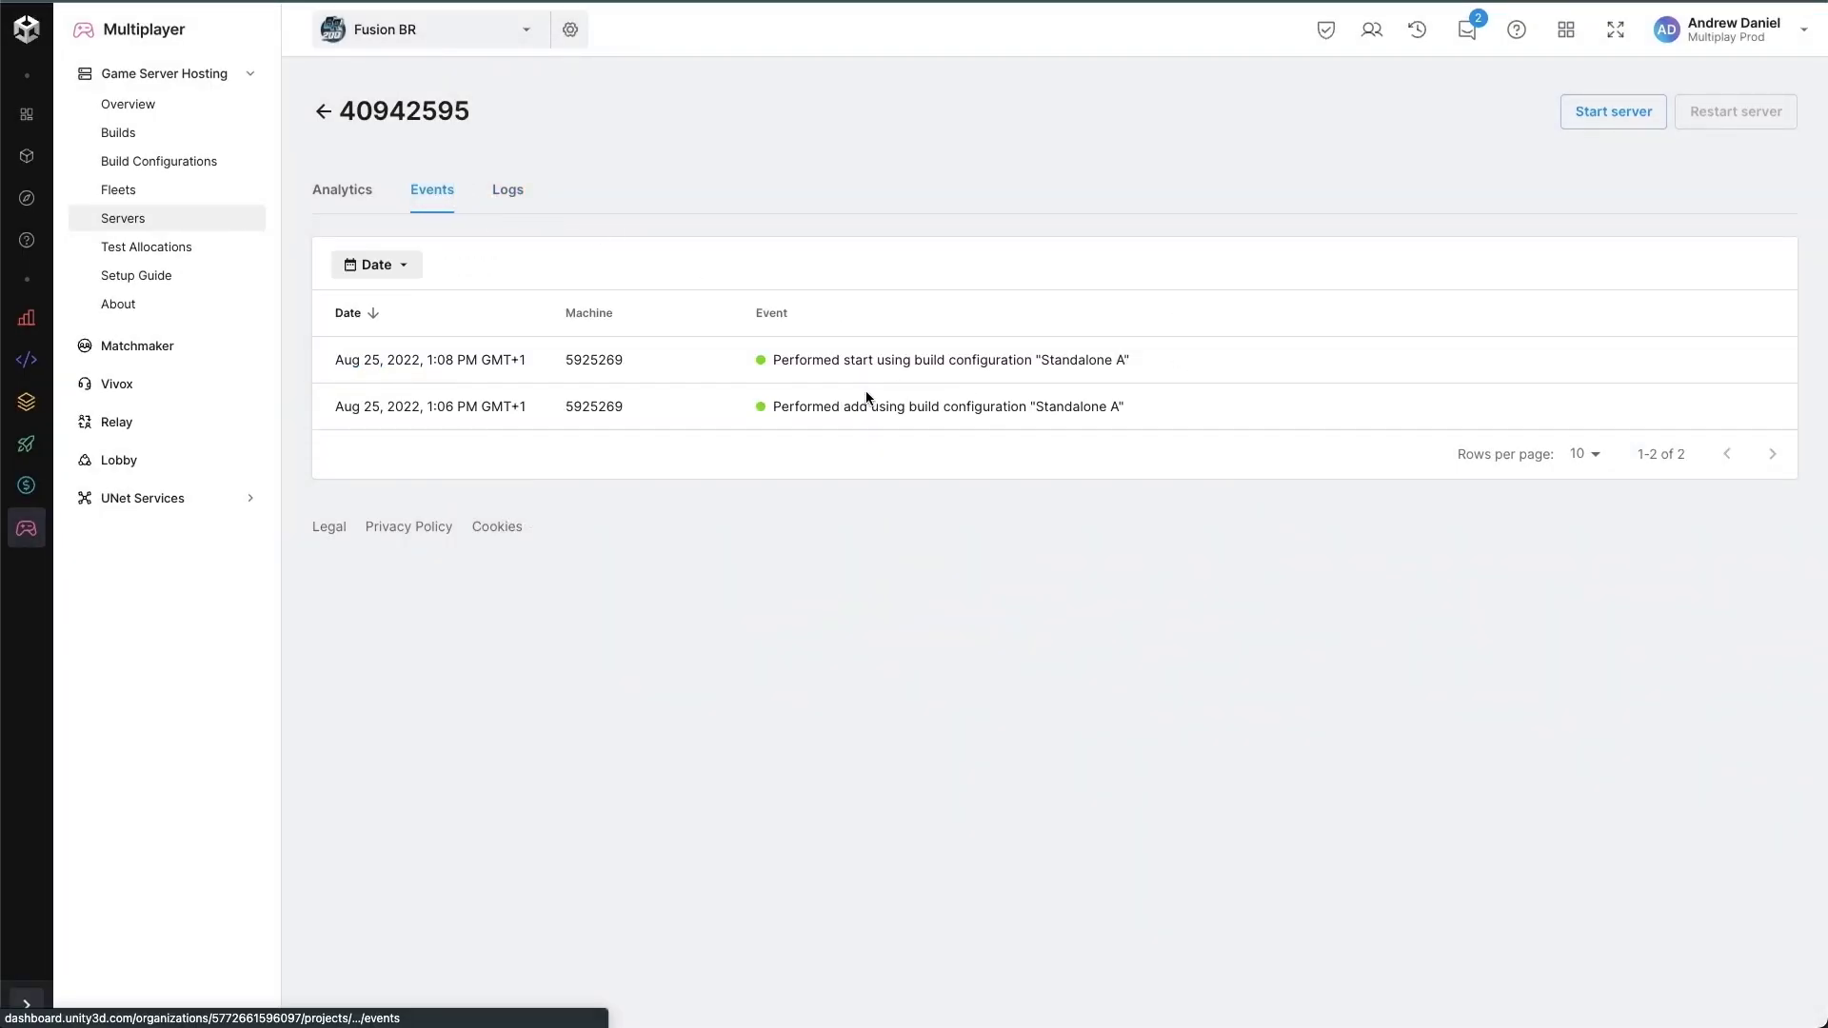